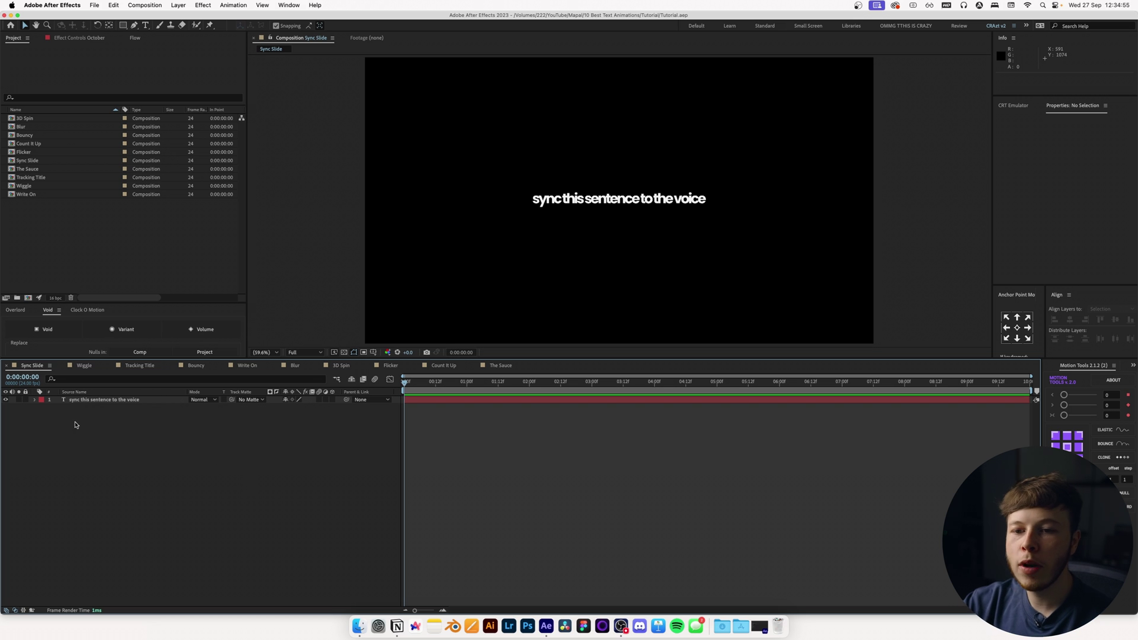
Step: Open the DecomposeText script and set it to decompose into Words
left_click(102, 400)
left_click(104, 426)
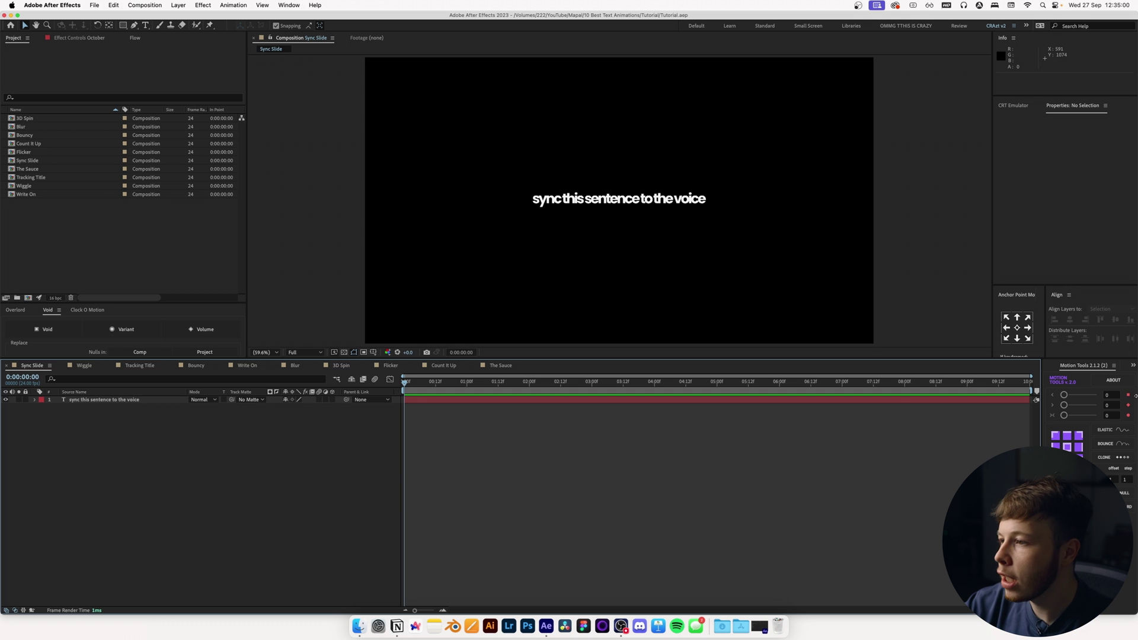
left_click(1133, 365)
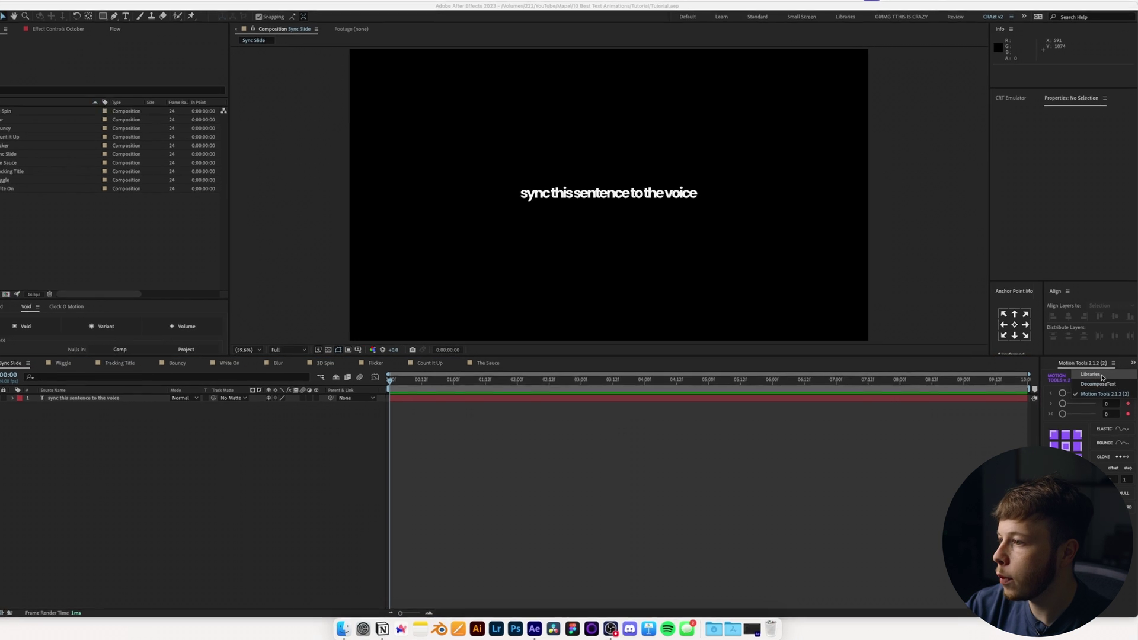
left_click(1099, 385)
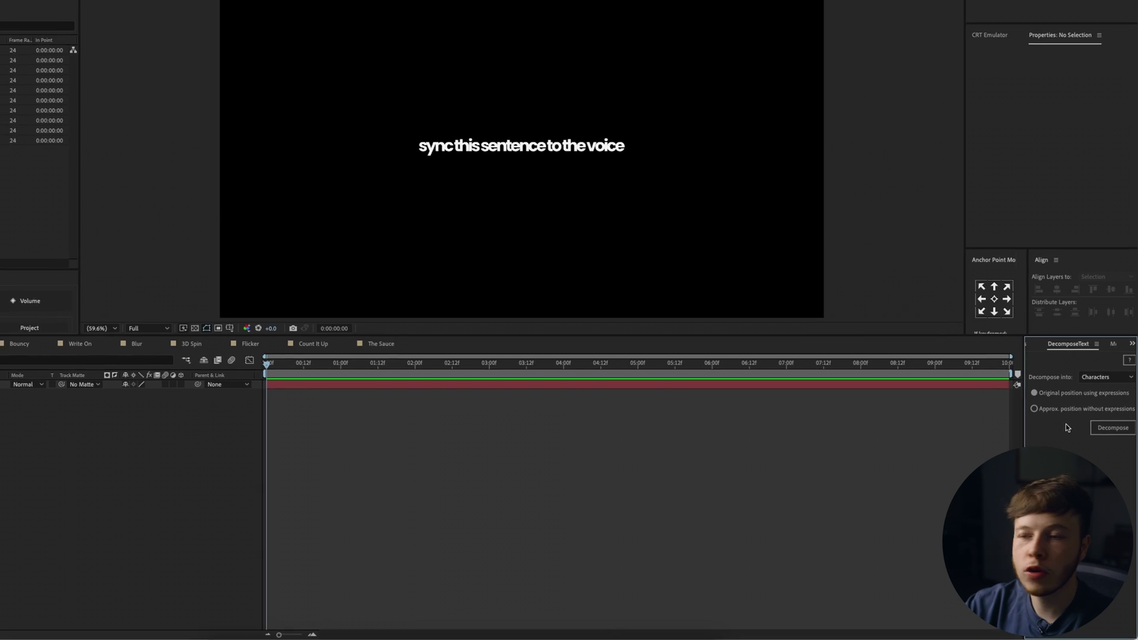
left_click(1106, 376)
left_click(1095, 389)
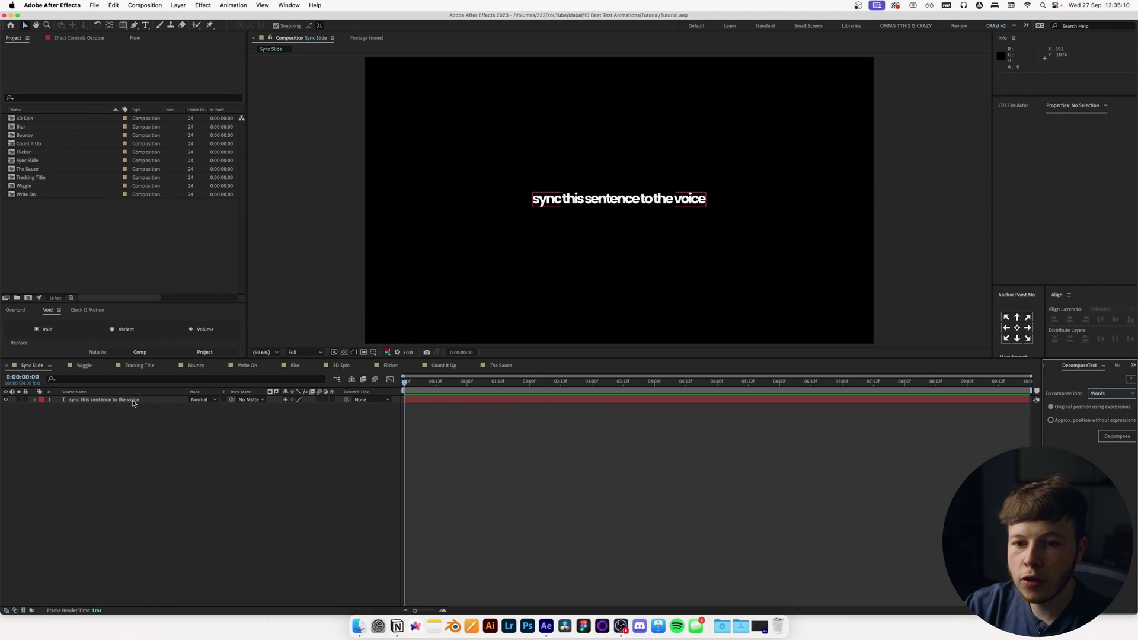
key("super+d")
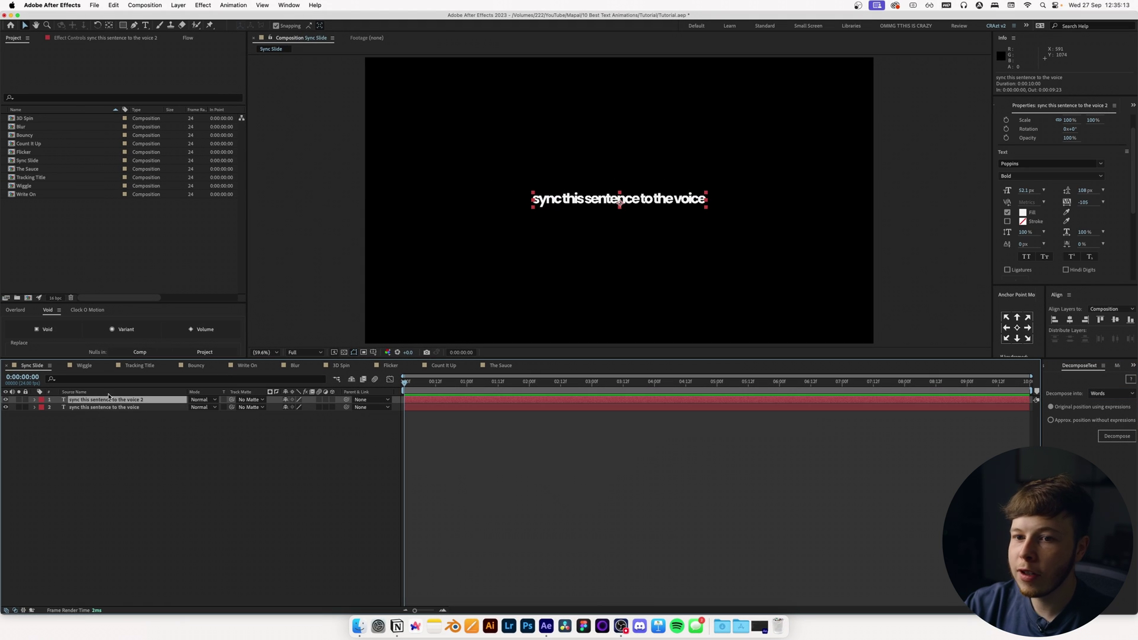
key("Delete")
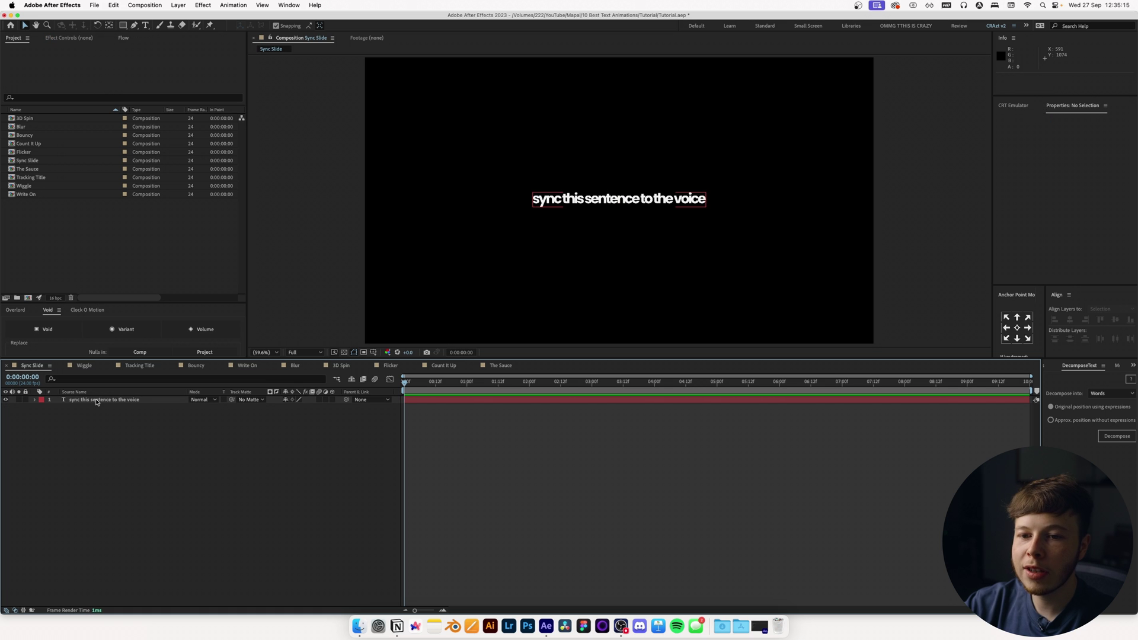
left_click(101, 399)
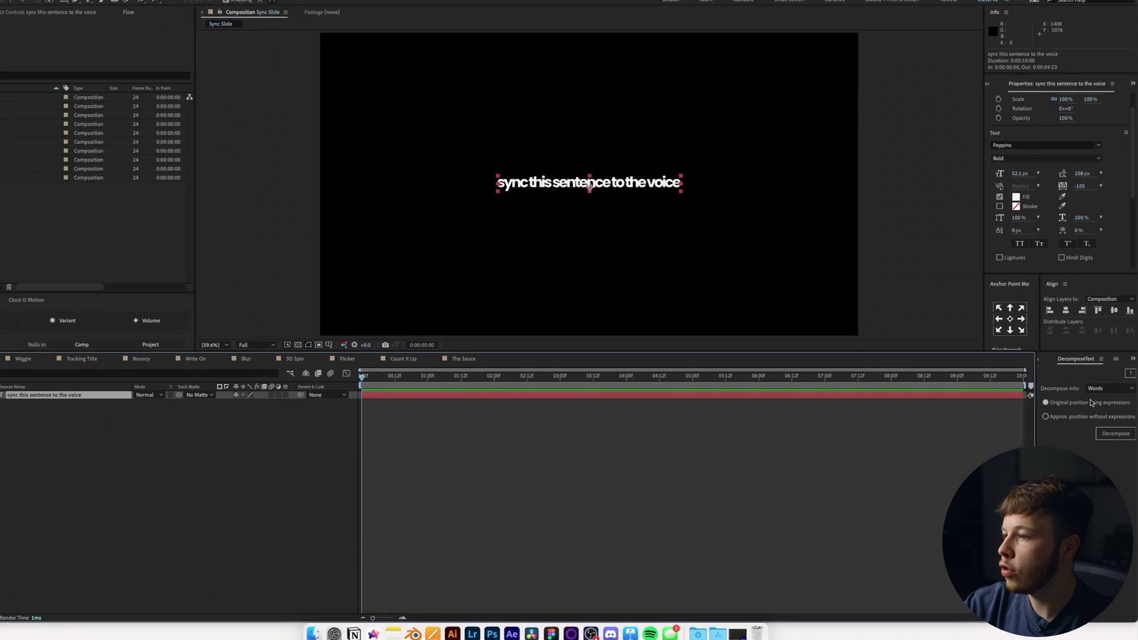
Step: Try decomposing the sentence layer into words with the original position using expressions, and undo it
left_click(1078, 420)
left_click(199, 467)
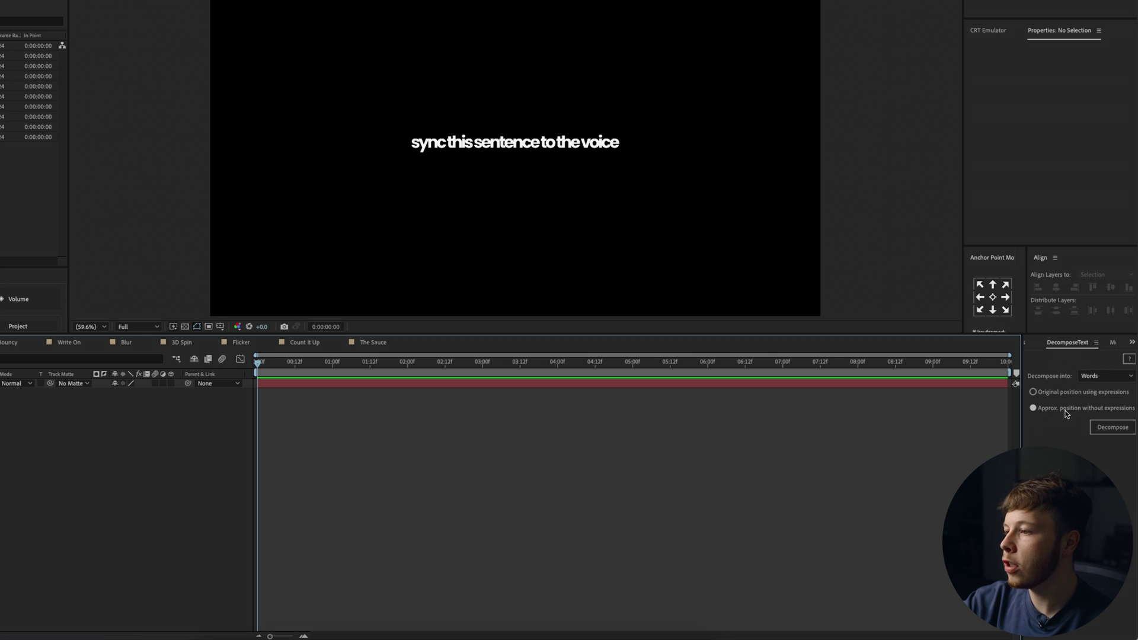
left_click(1061, 392)
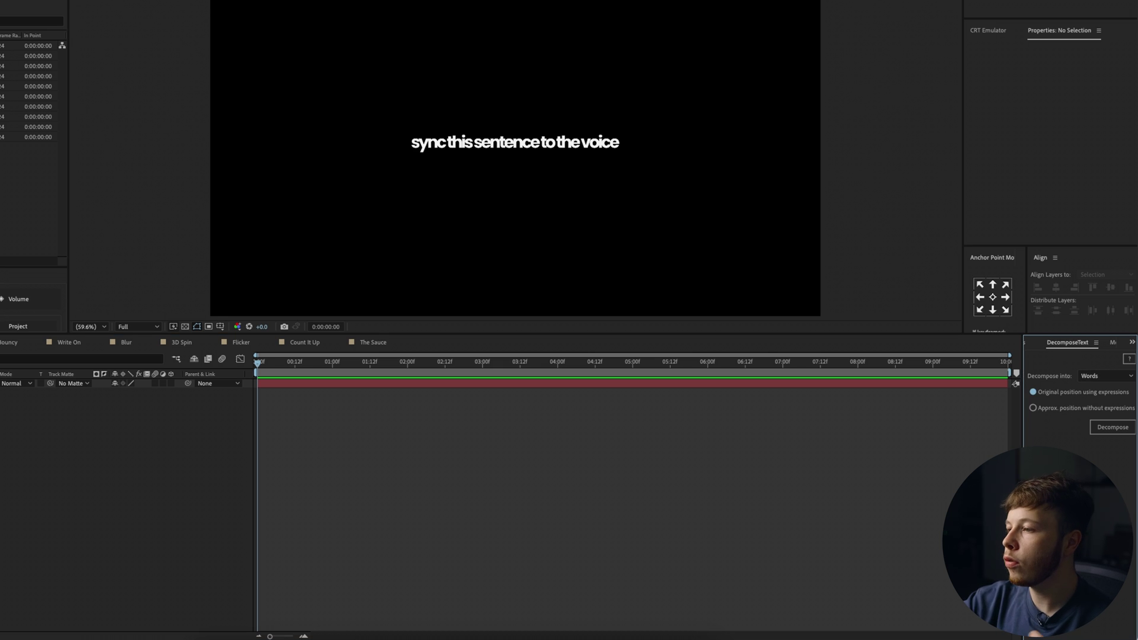
left_click(1112, 427)
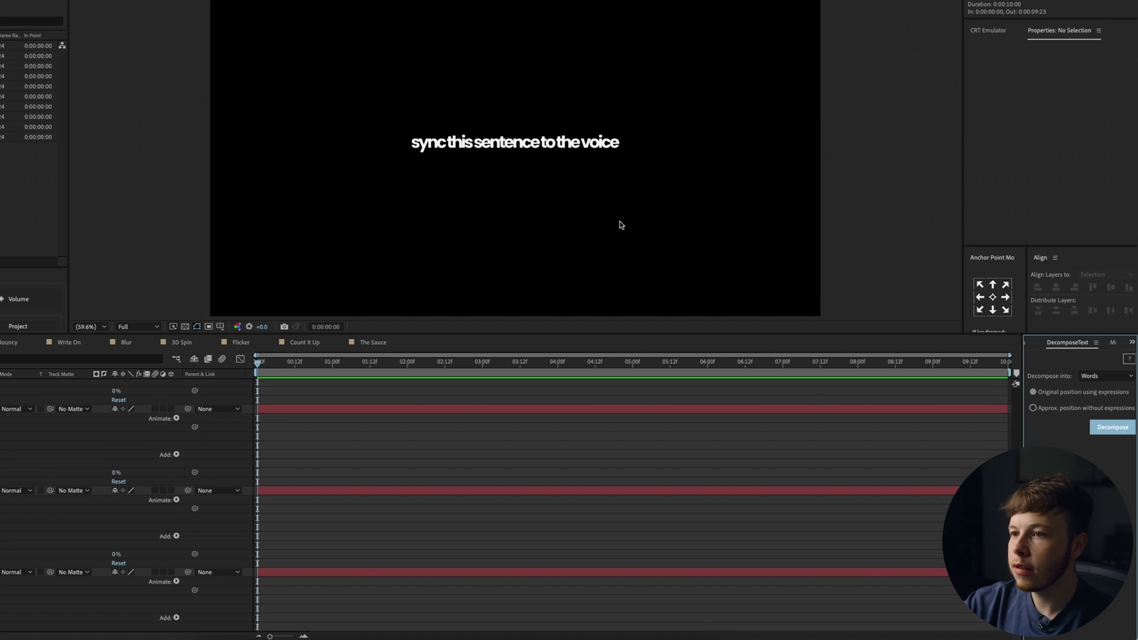
left_click(435, 144)
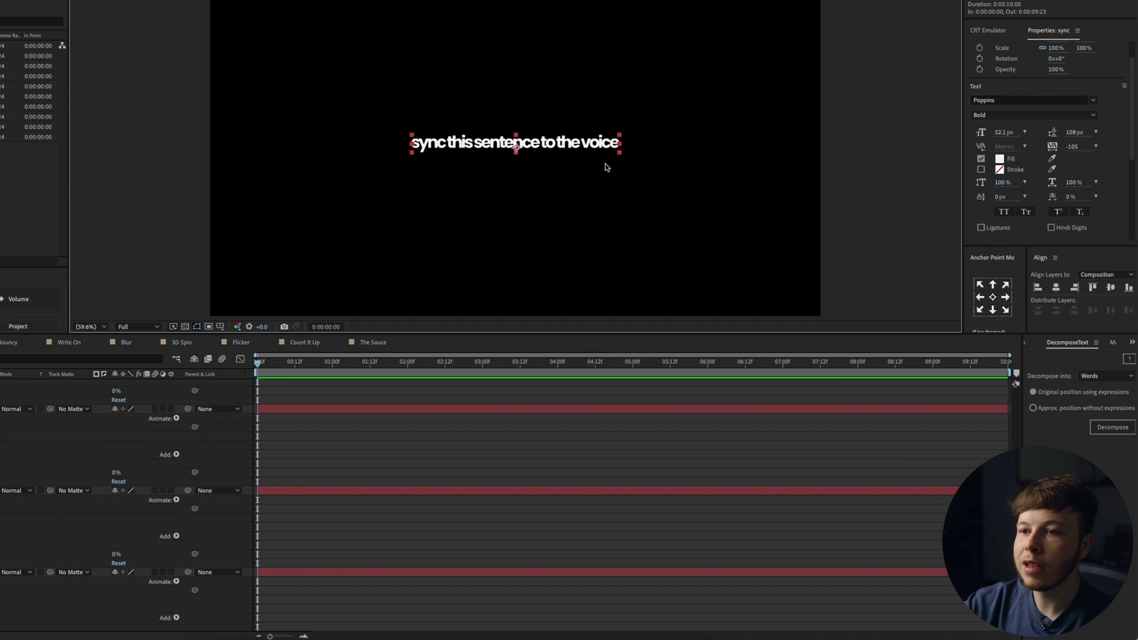
key("ctrl+z")
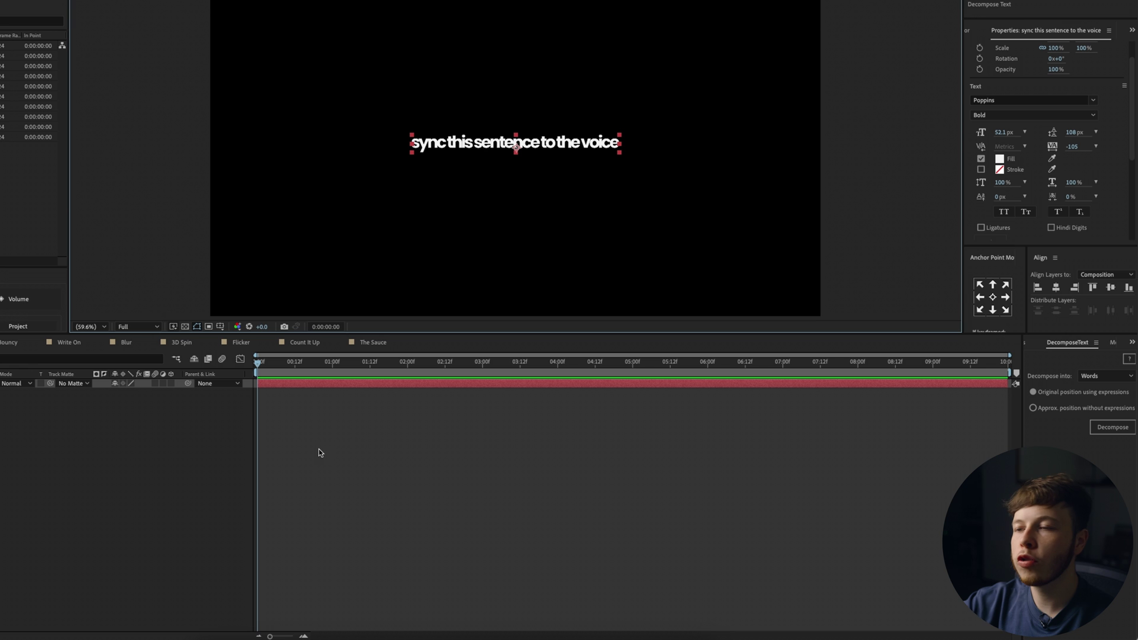
Step: Decompose the sentence layer into words with approximate position without expressions, and make the original sentence layer visible again
left_click(1048, 409)
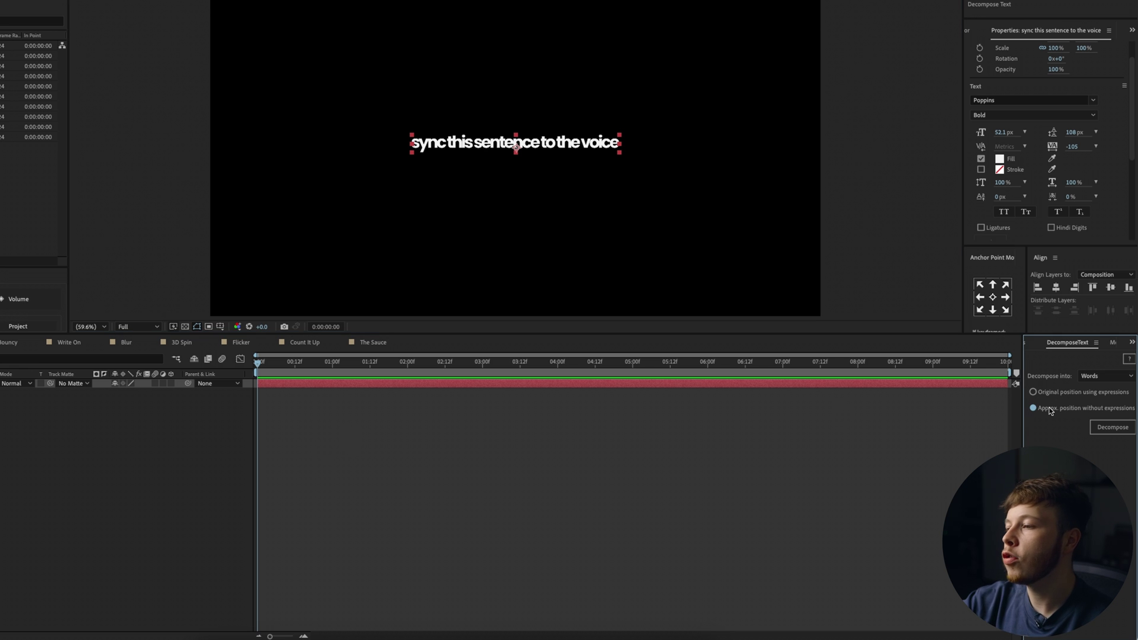
left_click(1112, 426)
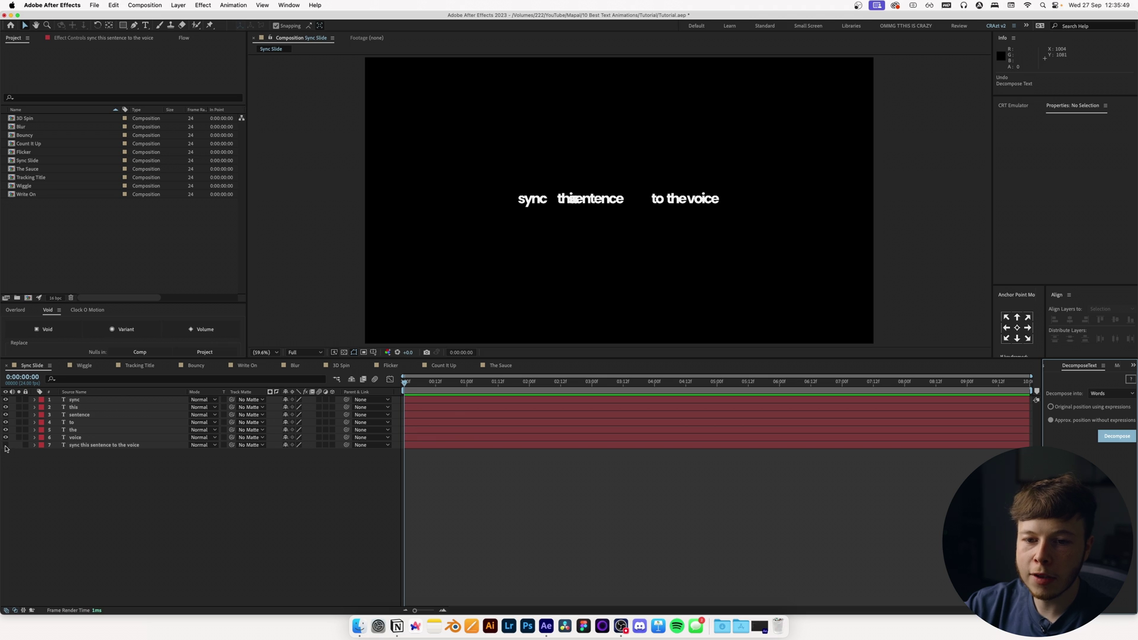
left_click(6, 444)
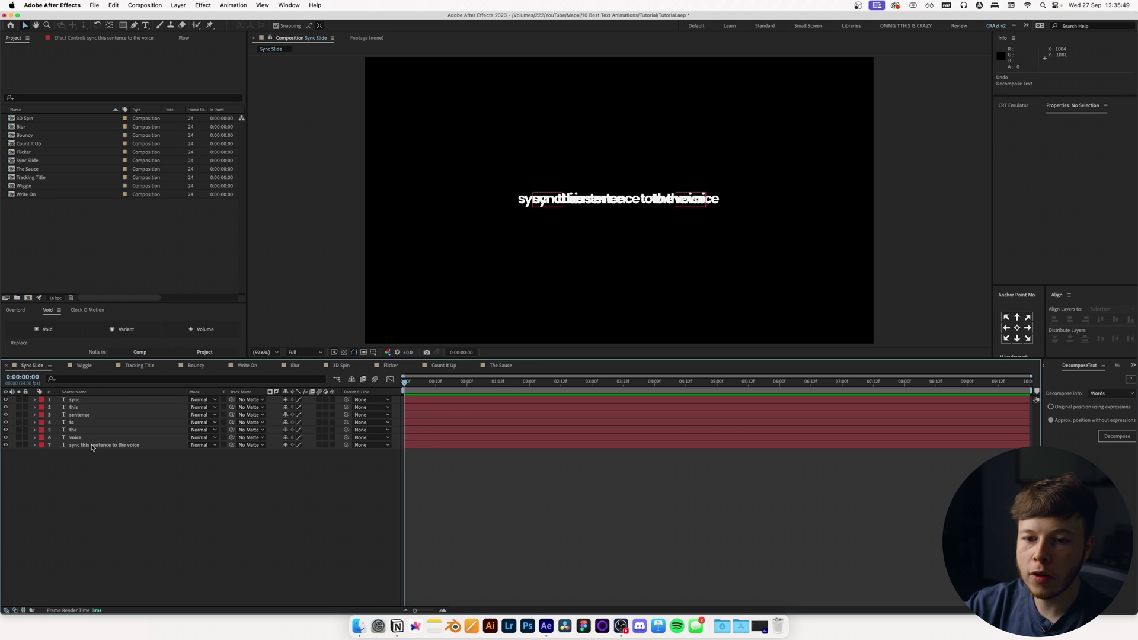
Step: Set the original sentence layer's fill color to red, FF0000, as an alignment reference
left_click(104, 445)
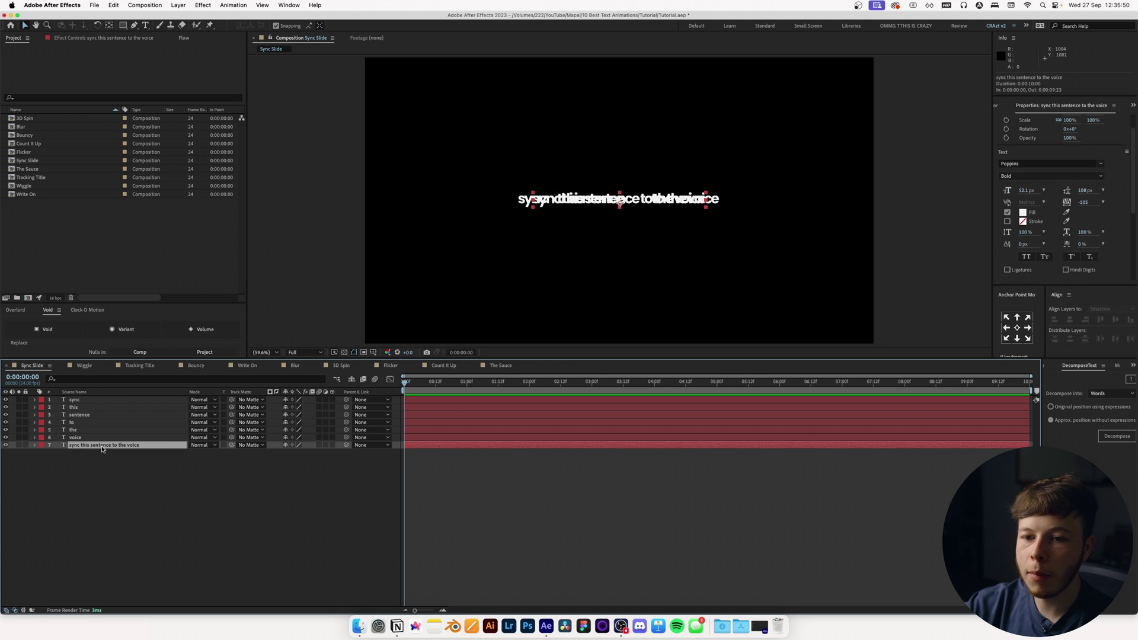
left_click(1022, 212)
left_click_drag(631, 436, 728, 373)
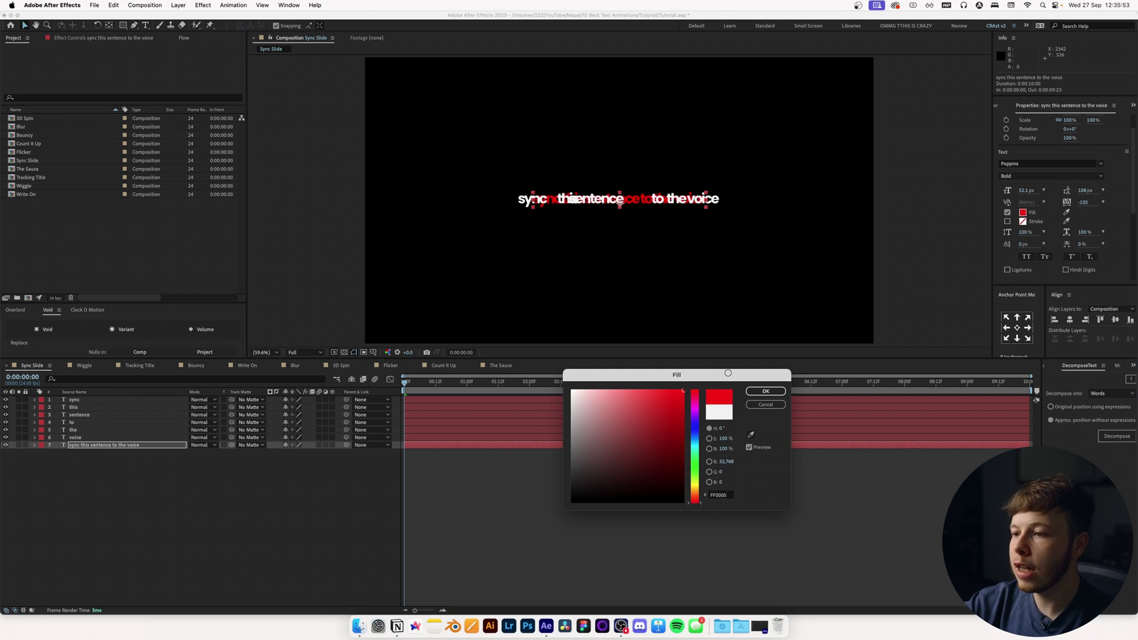
left_click(761, 391)
Step: Move the separate white word layers over their matching words in the red reference sentence and delete the reference layer
key("period")
key("period")
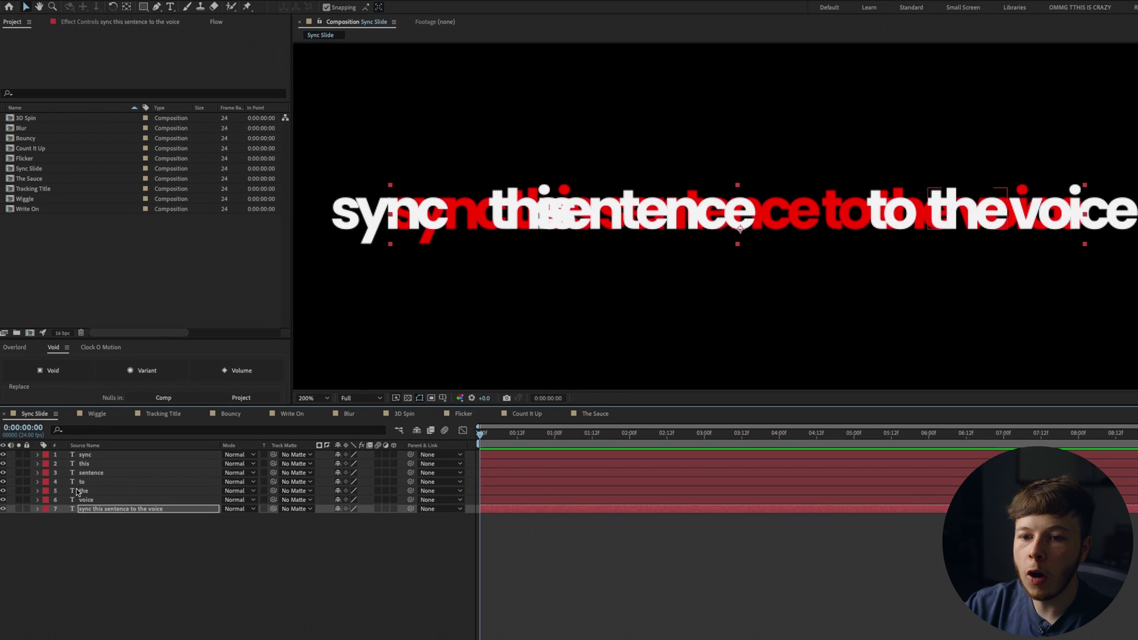
left_click(100, 456)
left_click_drag(422, 222, 482, 222)
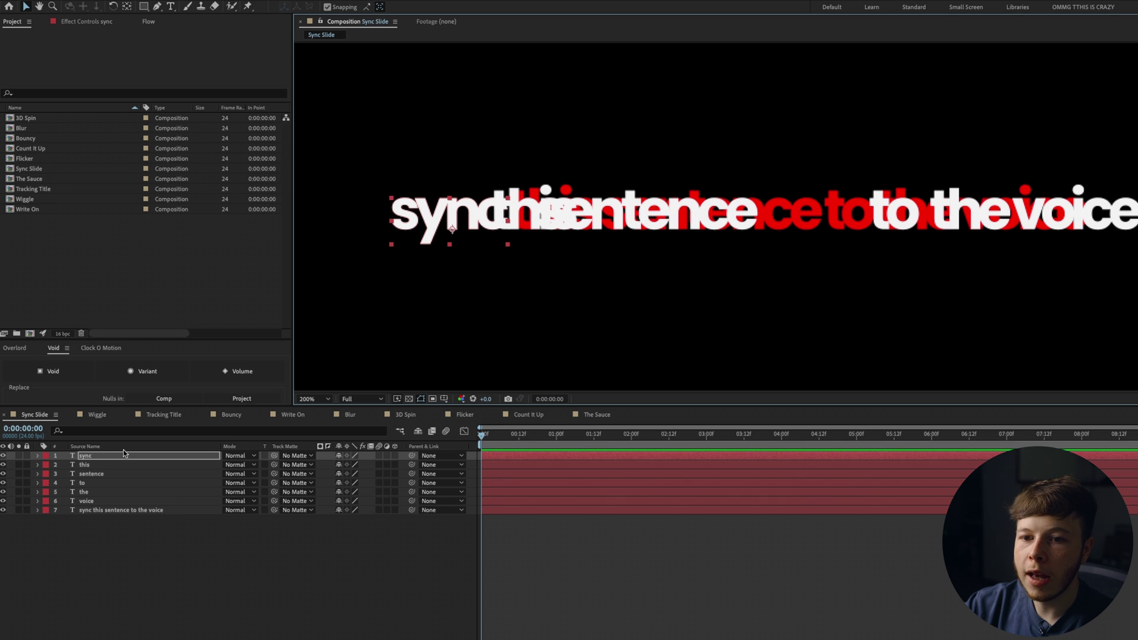
left_click(97, 466)
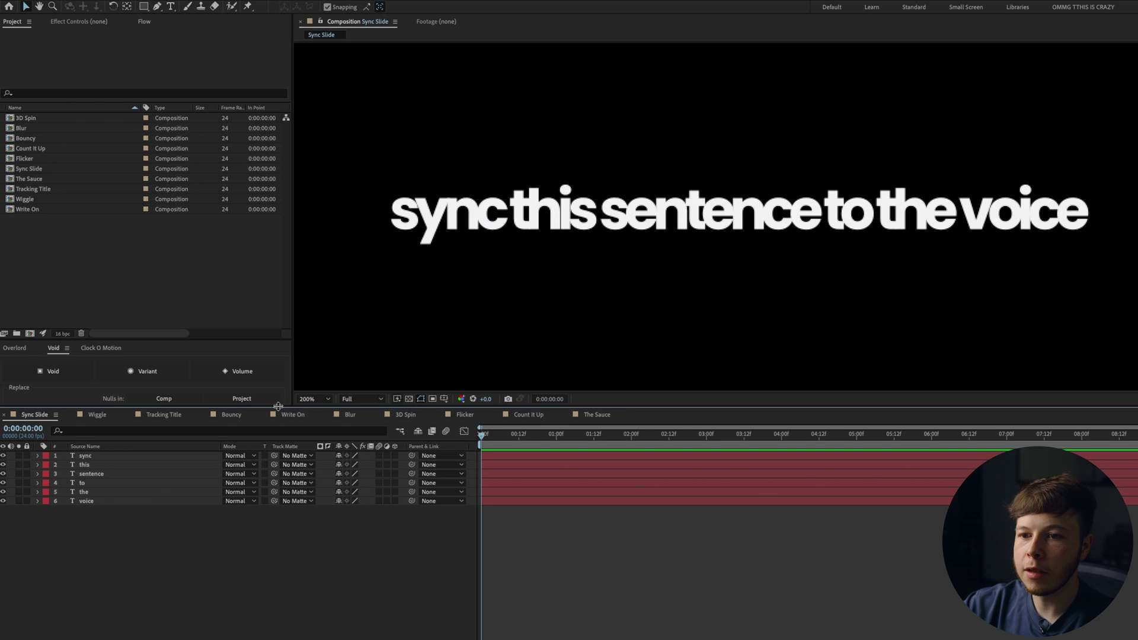
Step: Create a Void null with all six word layers parented to it, with the current time at 0:00:02:12
left_click(318, 400)
left_click(317, 412)
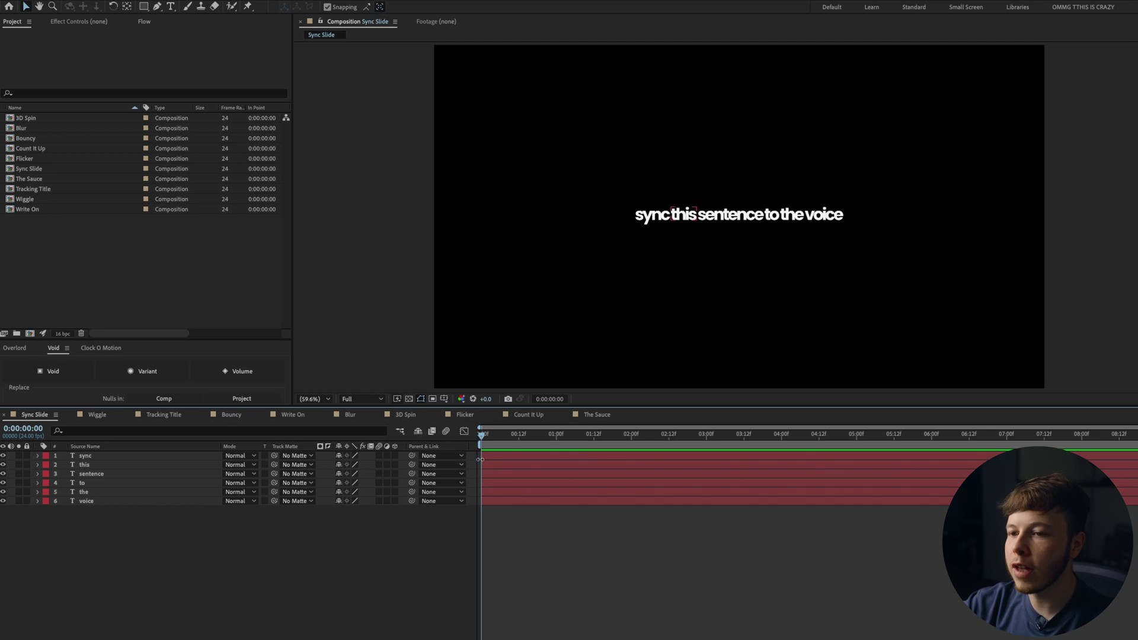
key("ctrl+a")
left_click_drag(547, 438, 667, 470)
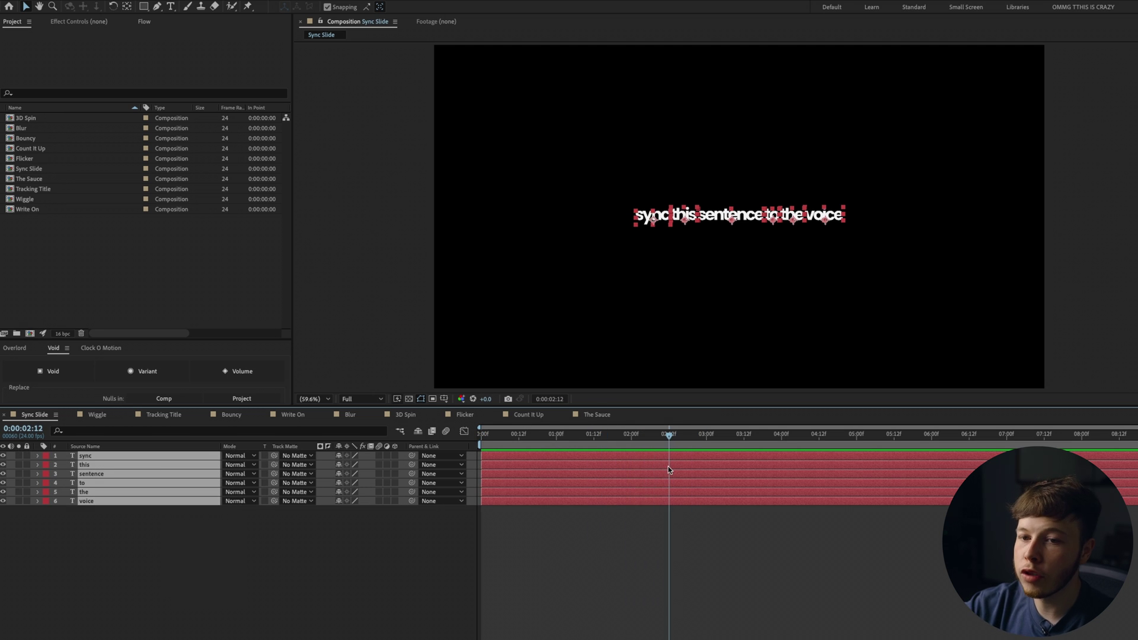
left_click(64, 380)
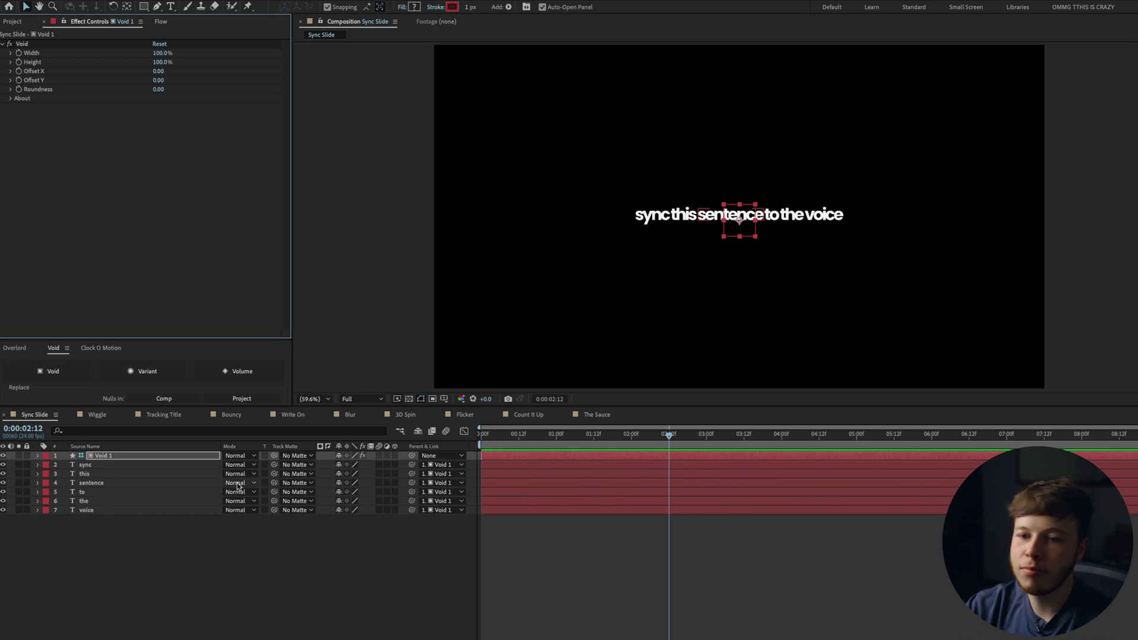
Step: Rename the Void null layer to Controller
left_click(118, 458)
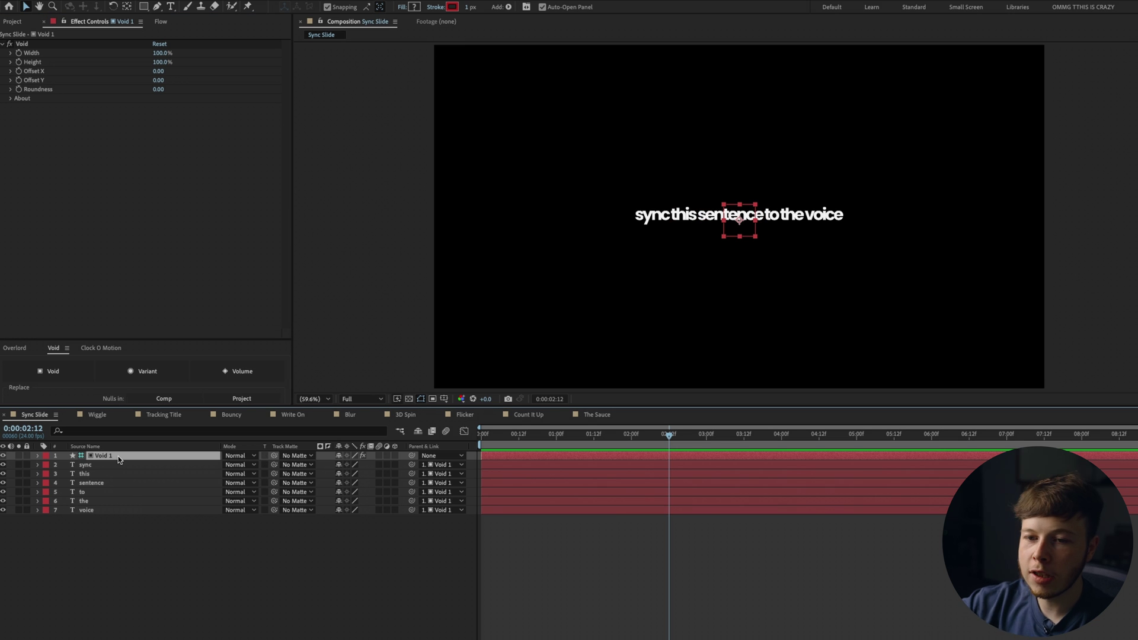
key("Return")
type("Controller")
key("Return")
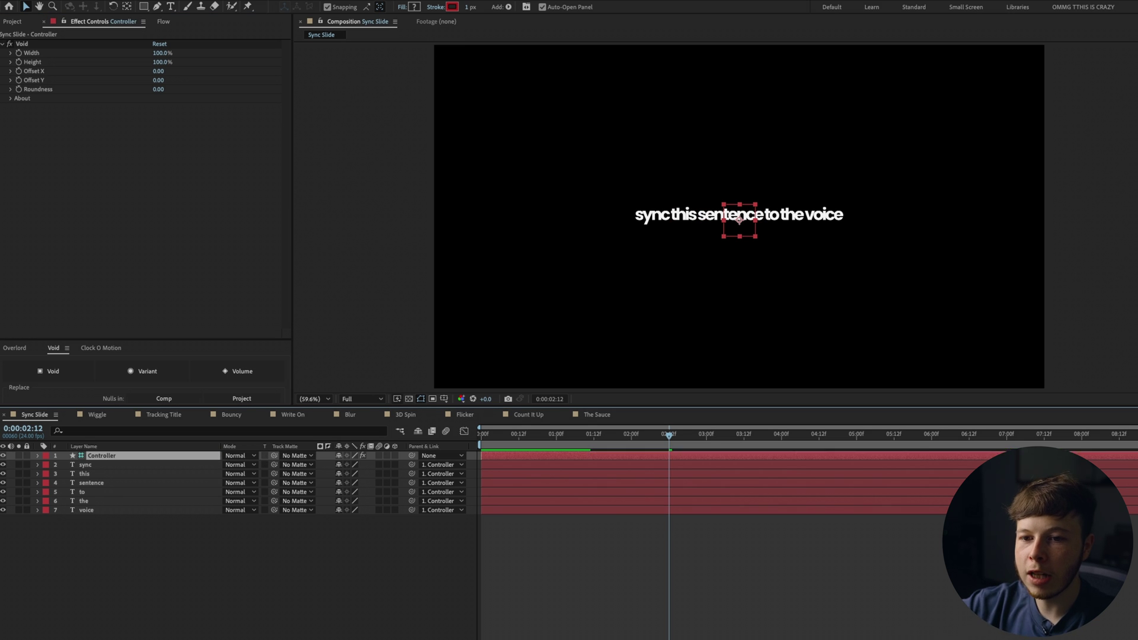
Step: Reveal the Controller layer's position properties and test shifting its X Position, undoing the shift
key("p")
left_click_drag(350, 462, 497, 460)
key("ctrl+z")
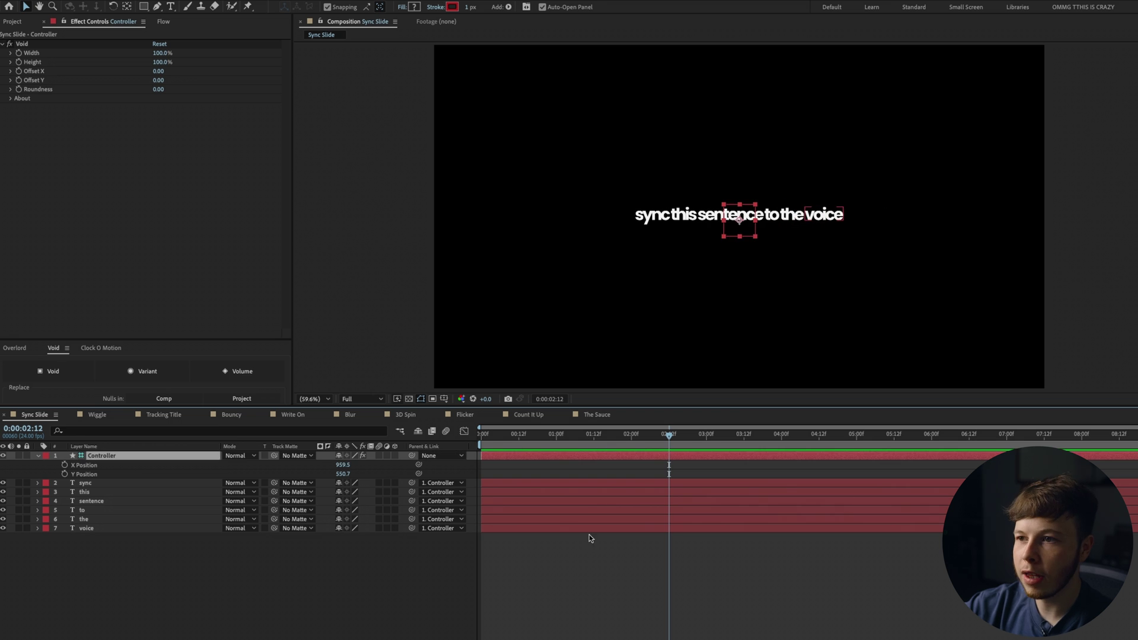
Step: Deselect the Controller layer and show the proportional grid over the composition
left_click(637, 592)
left_click(444, 399)
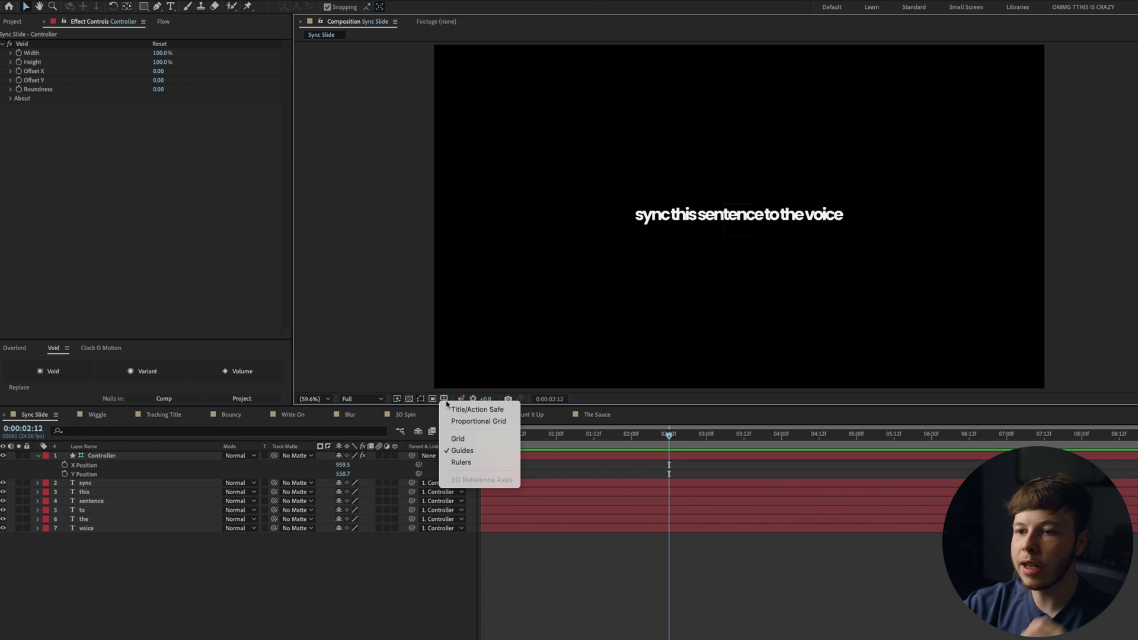
left_click(481, 426)
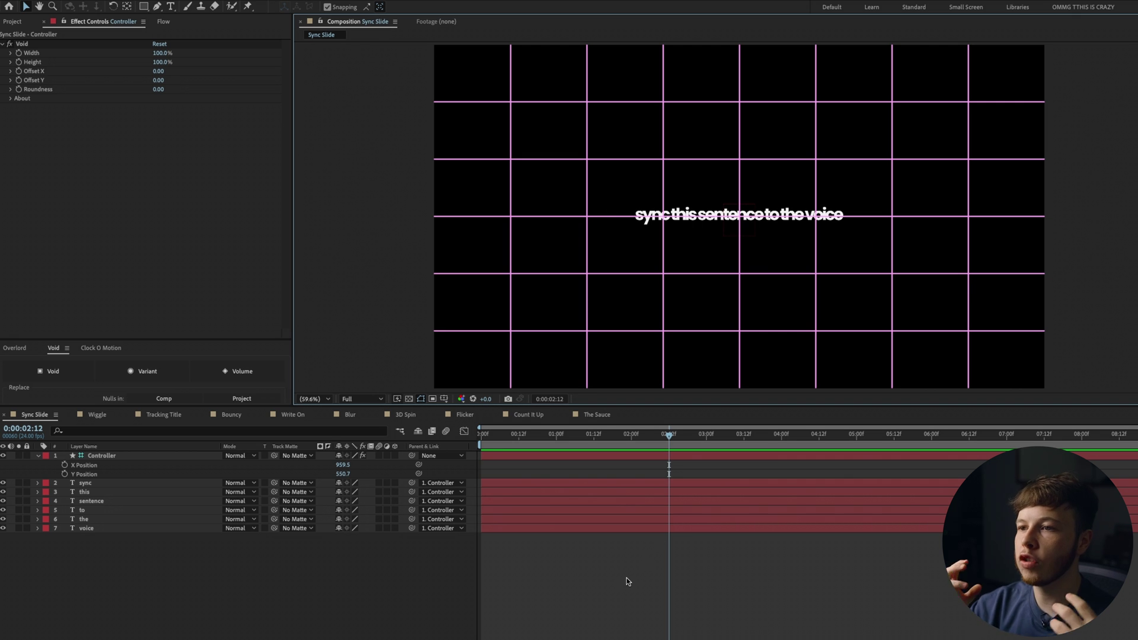
Step: Trim the starts of the word layers from "this" to "voice" into a staggered sequence from about 0:13 to 2:09, and preview the timing
left_click(91, 493)
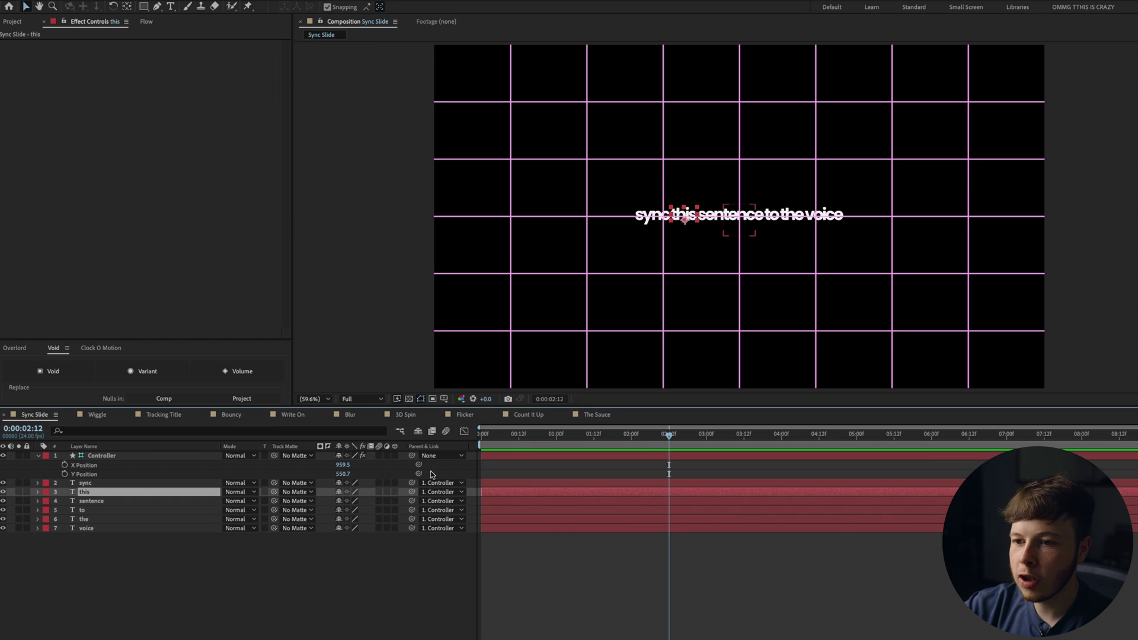
left_click_drag(483, 496, 520, 495)
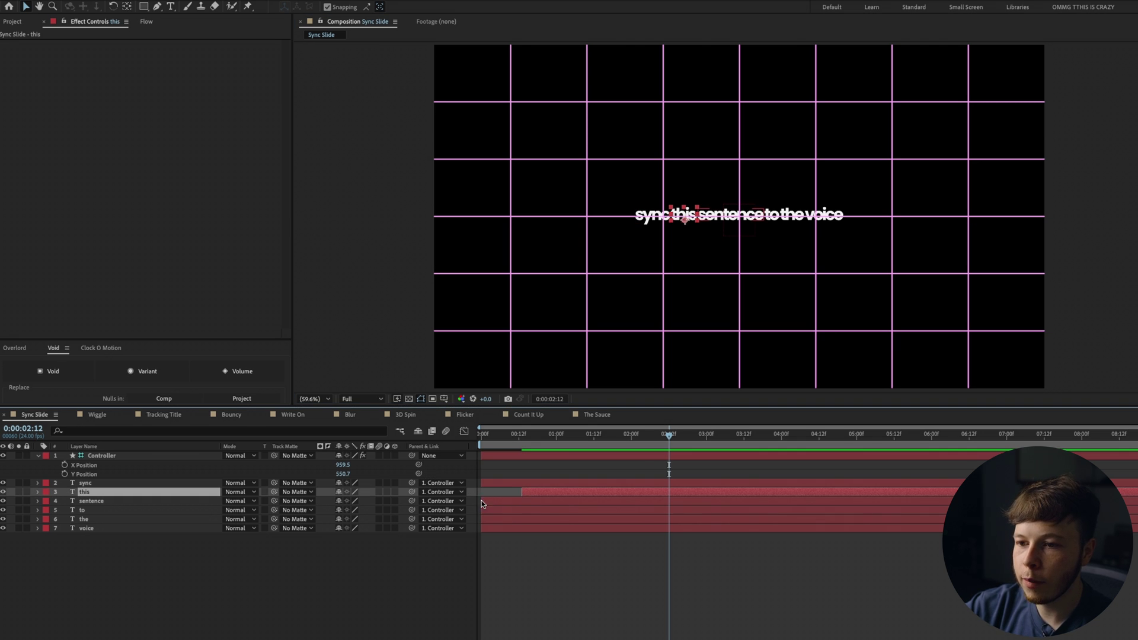
left_click_drag(481, 501, 547, 499)
left_click(482, 511)
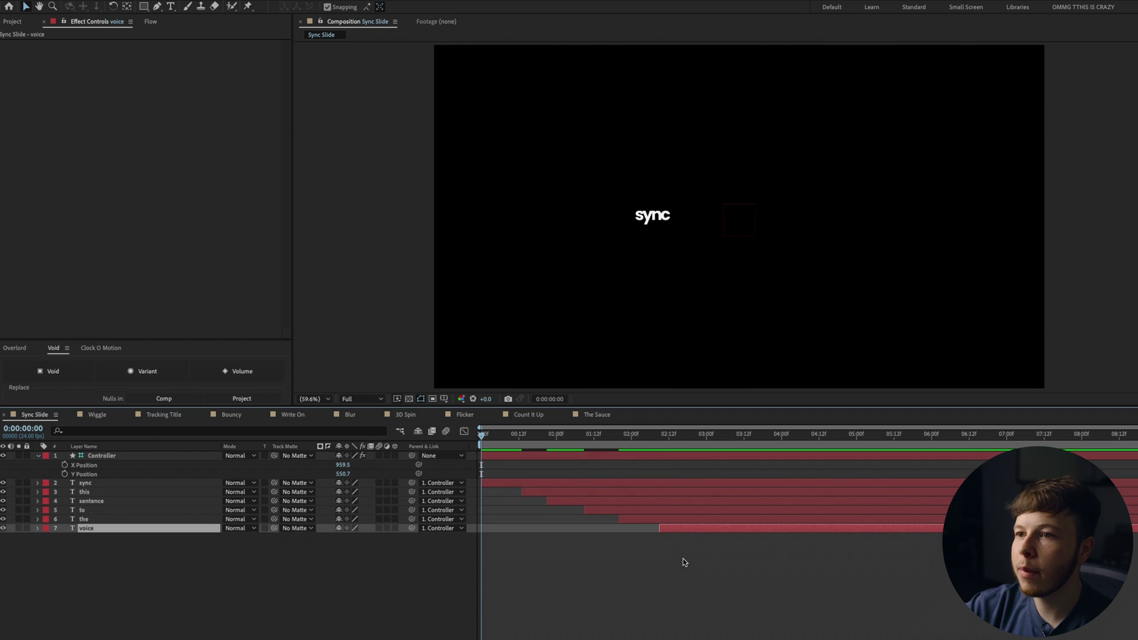
key("space")
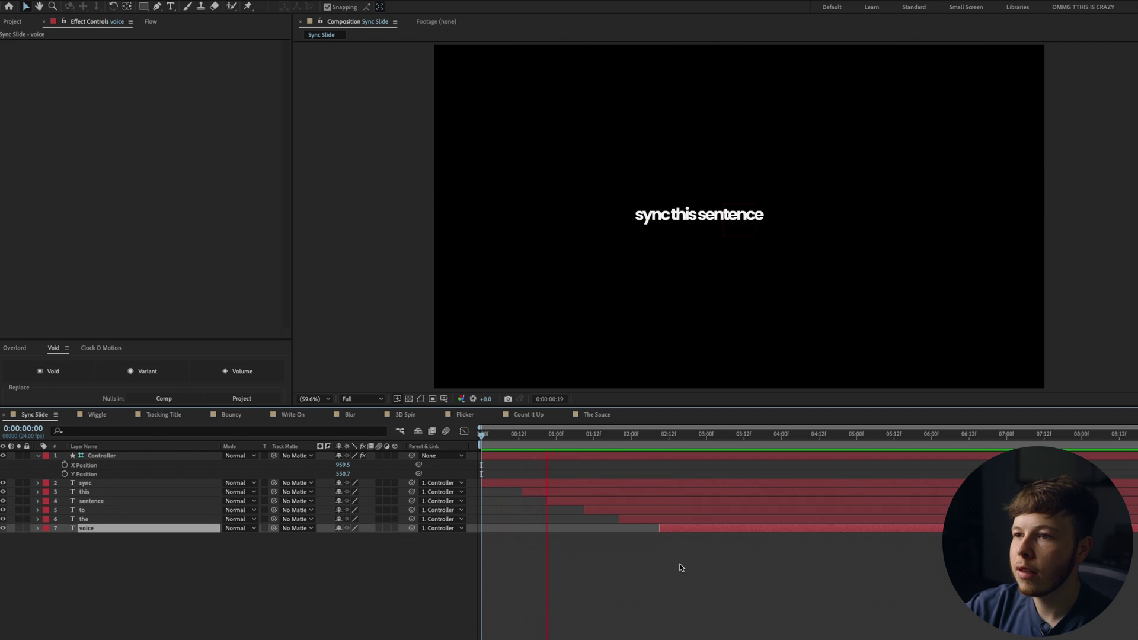
left_click(683, 476)
Step: Add an X Position keyframe to the Controller layer at about 0:00:02:17 and move the current time to 0:00:02:05
left_click_drag(683, 436, 703, 456)
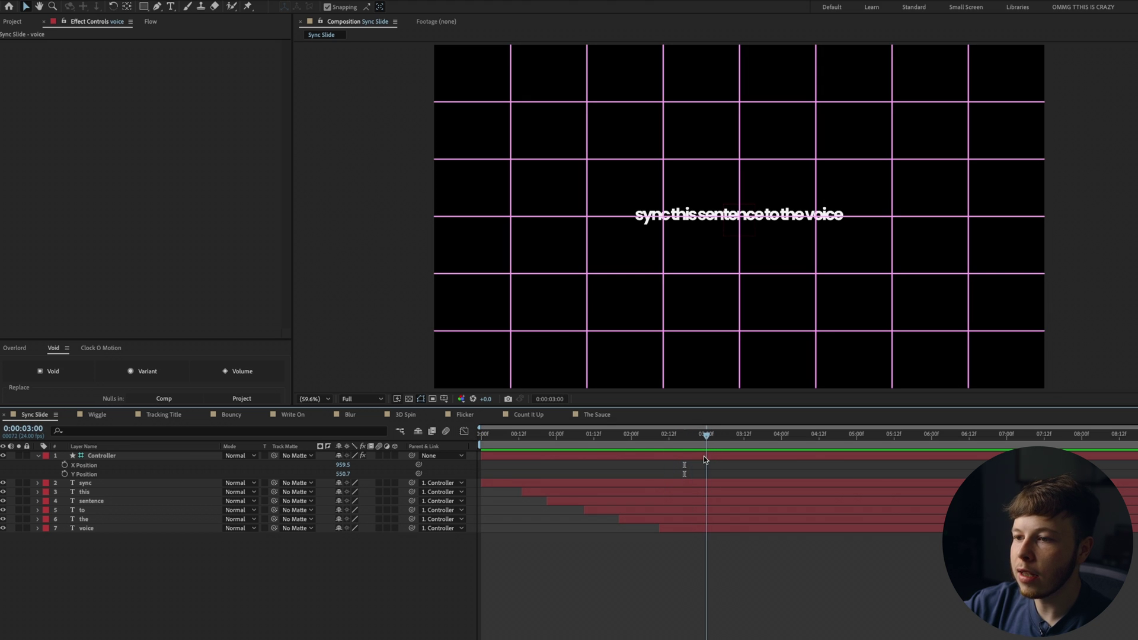
left_click(642, 456)
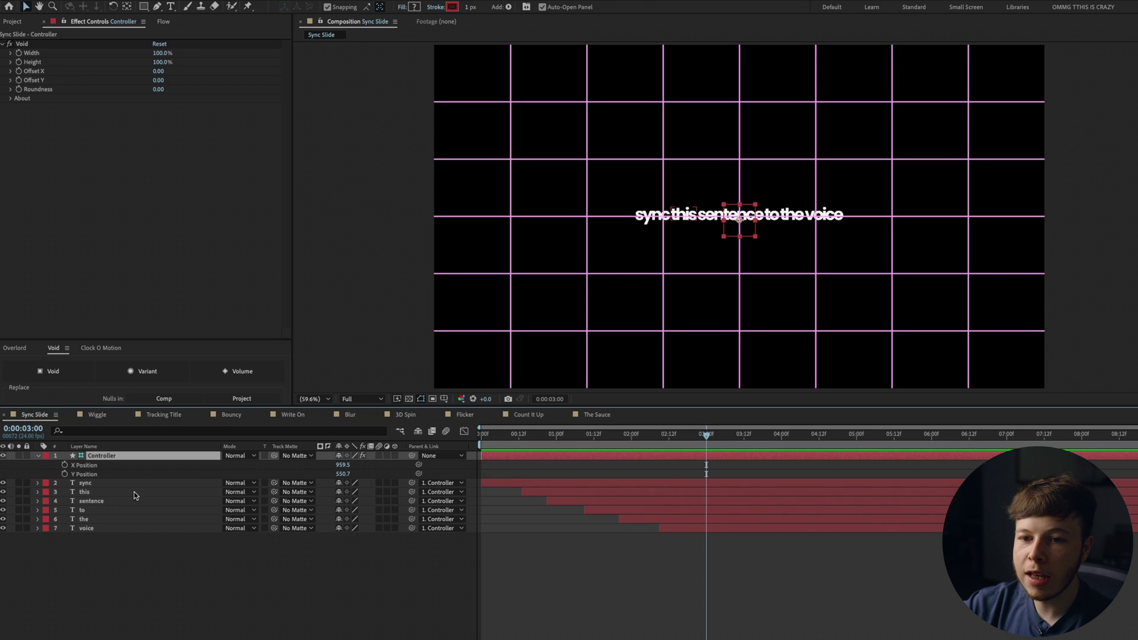
left_click(65, 465)
left_click(698, 437)
left_click_drag(697, 439, 647, 442)
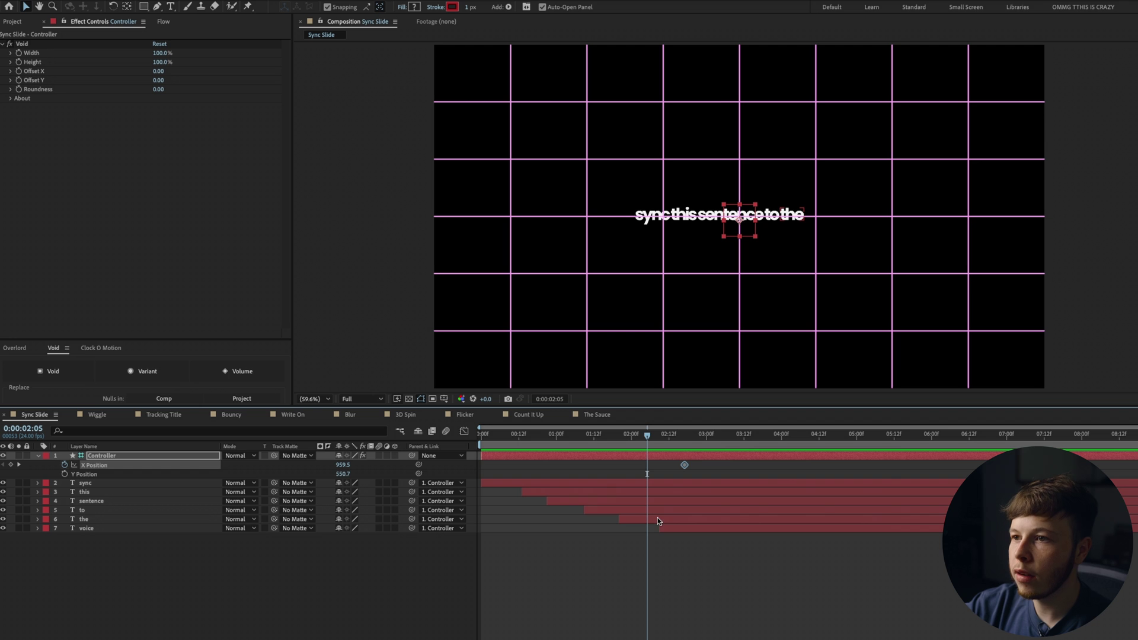
Step: Keyframe the Controller layer's X Position backwards from 1020.5 at 0:00:02:05 to 1230.5 at about 0:00:00:10, with paired move-and-hold keyframes for each word
mouse_move(649, 439)
left_mouse_down()
mouse_move(672, 442)
mouse_move(646, 449)
left_mouse_up()
left_click_drag(344, 468, 371, 465)
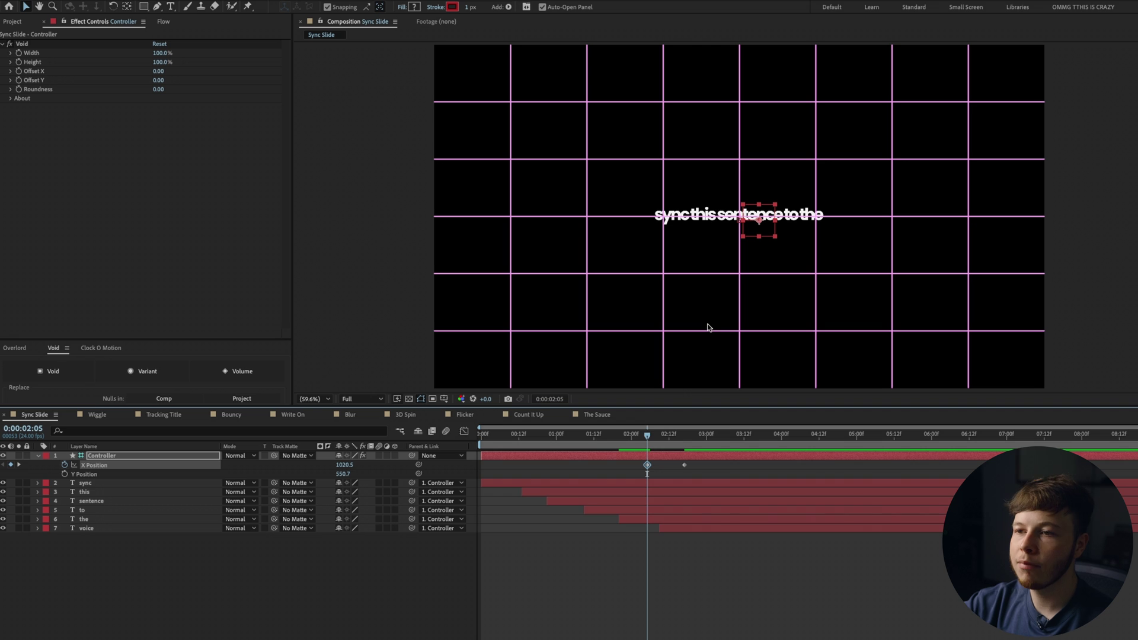
left_click_drag(639, 444, 630, 445)
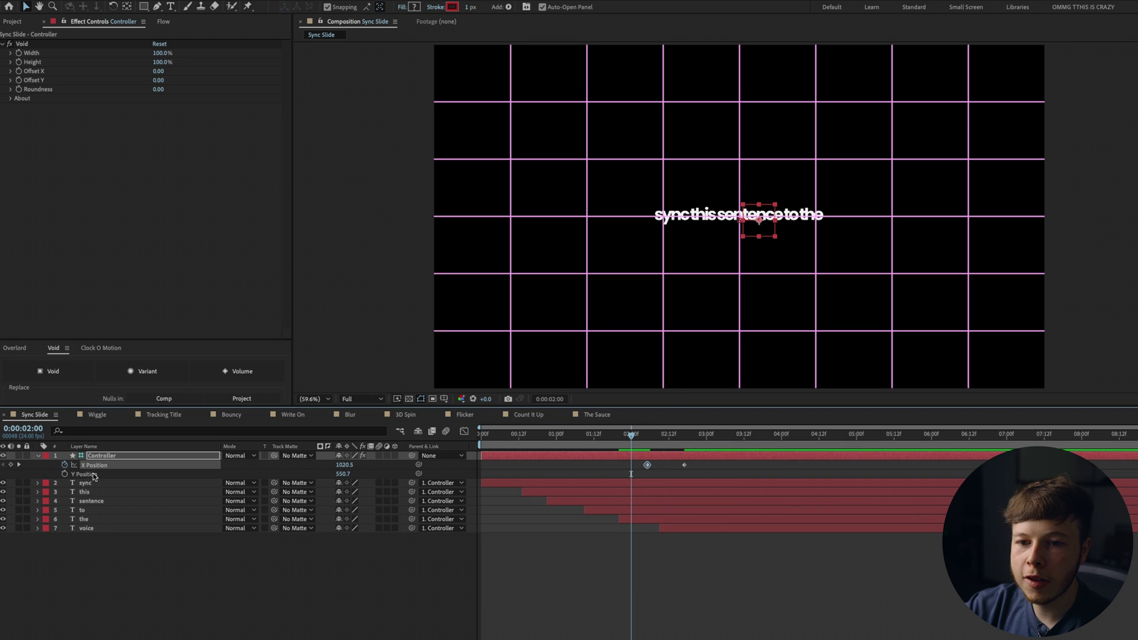
left_click_drag(627, 436, 610, 436)
left_click_drag(345, 464, 365, 468)
left_click_drag(604, 441, 572, 438)
mouse_move(345, 465)
left_mouse_down()
mouse_move(374, 466)
mouse_move(364, 471)
left_mouse_up()
left_click_drag(560, 432, 559, 437)
left_click(539, 439)
key("Home")
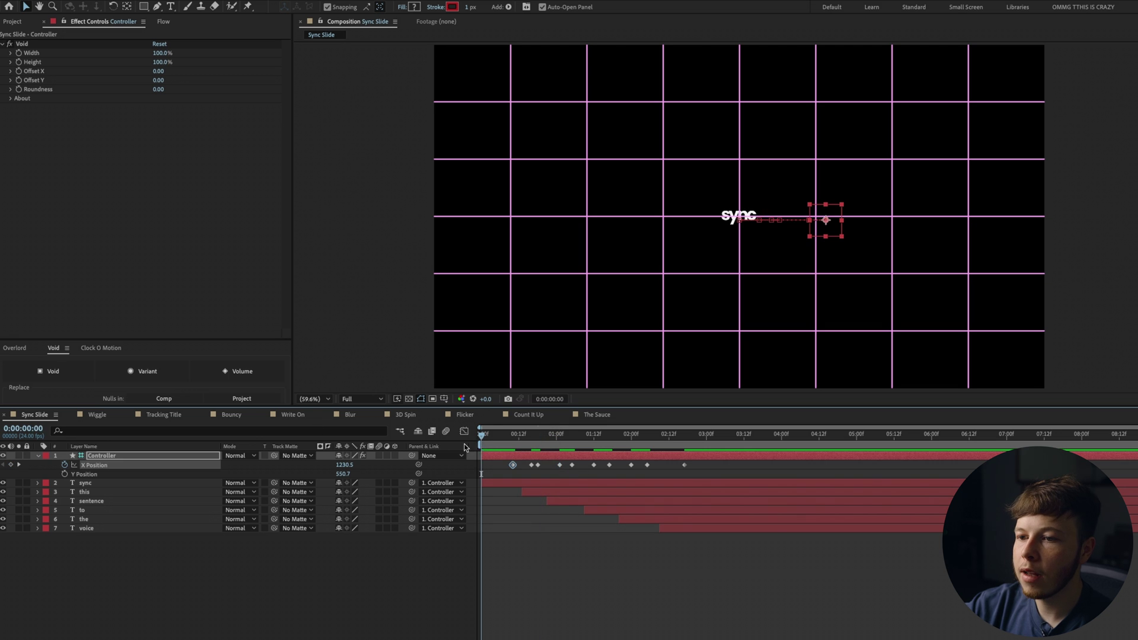
Step: Apply the 0.88, 0.14, 0.12, 0.86 Flow easing curve to all of the Controller's X Position keyframes and preview the slide
left_click_drag(494, 469, 773, 446)
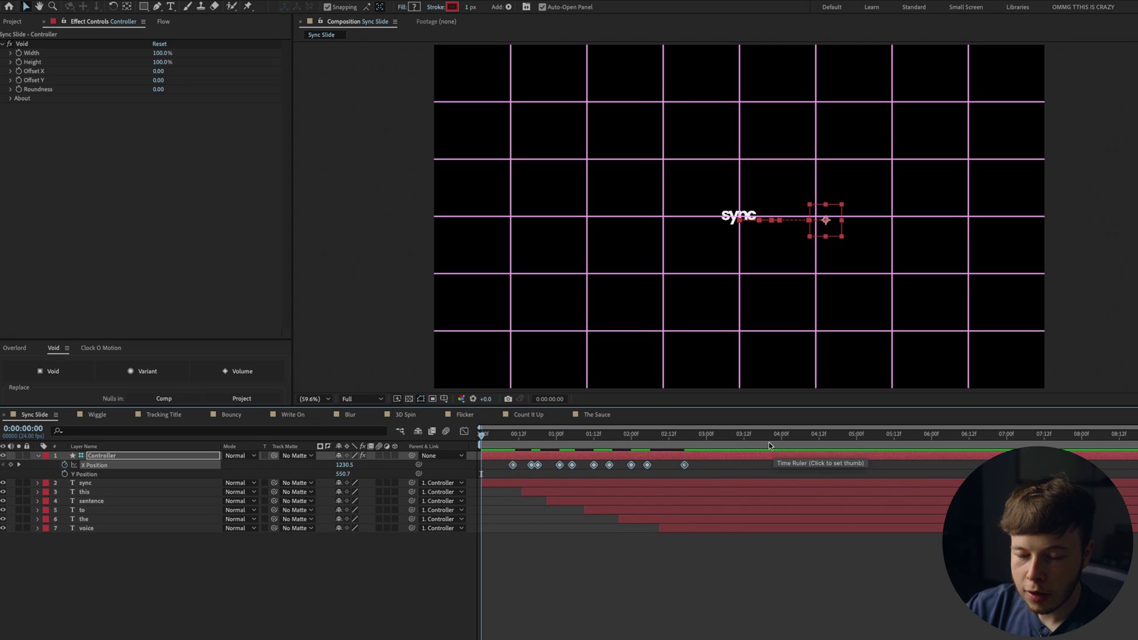
left_click(166, 25)
left_click(217, 186)
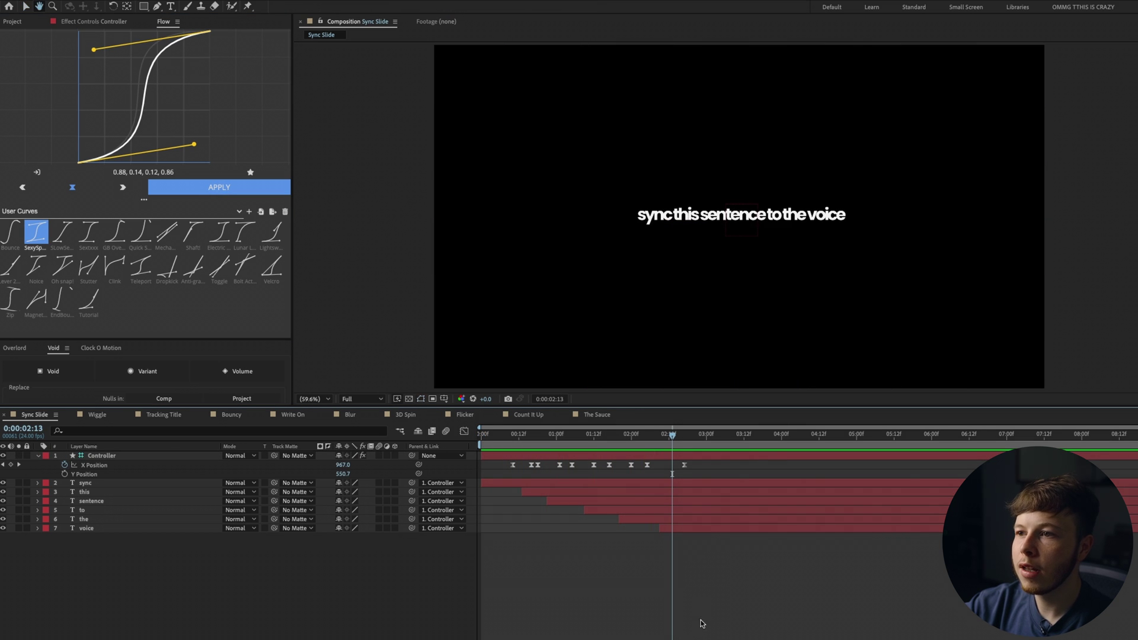
key("space")
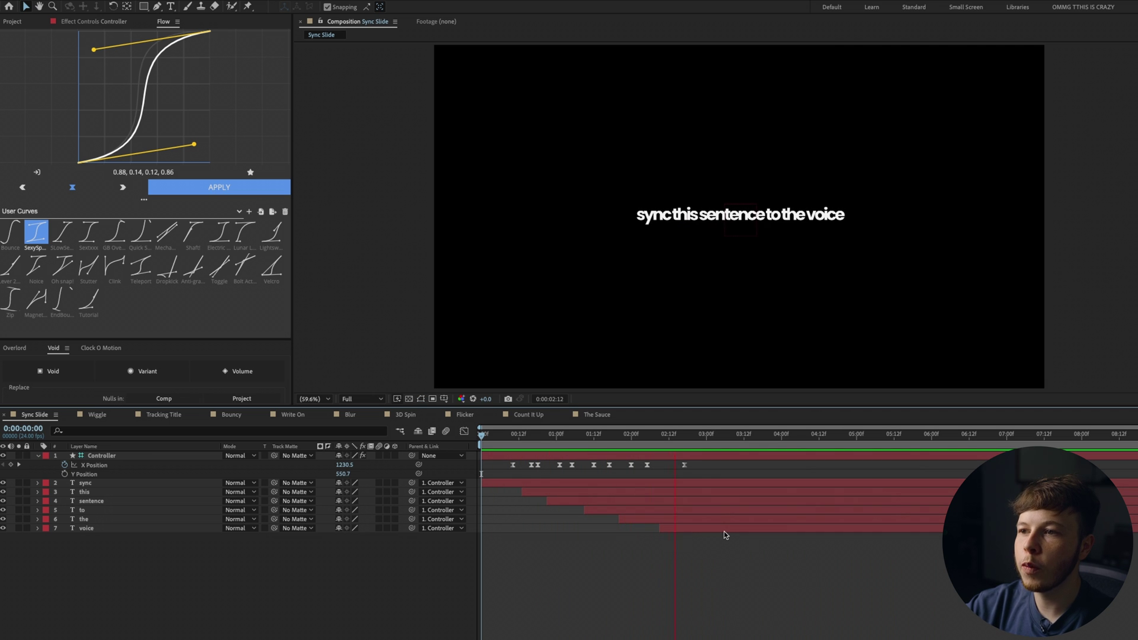
key("space")
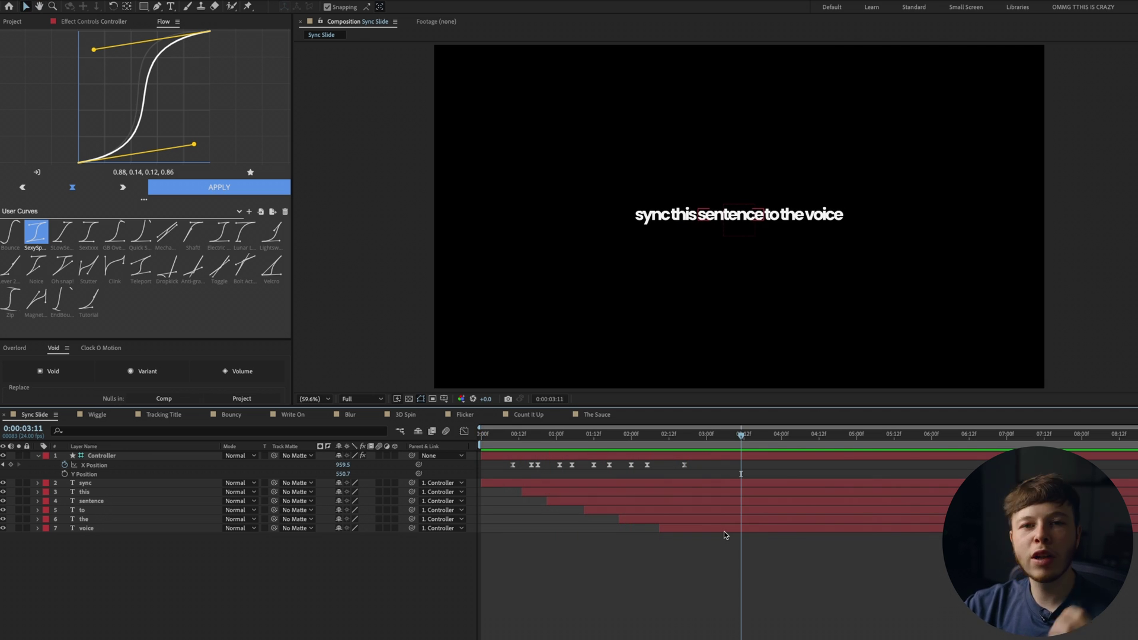
left_click_drag(546, 438, 481, 437)
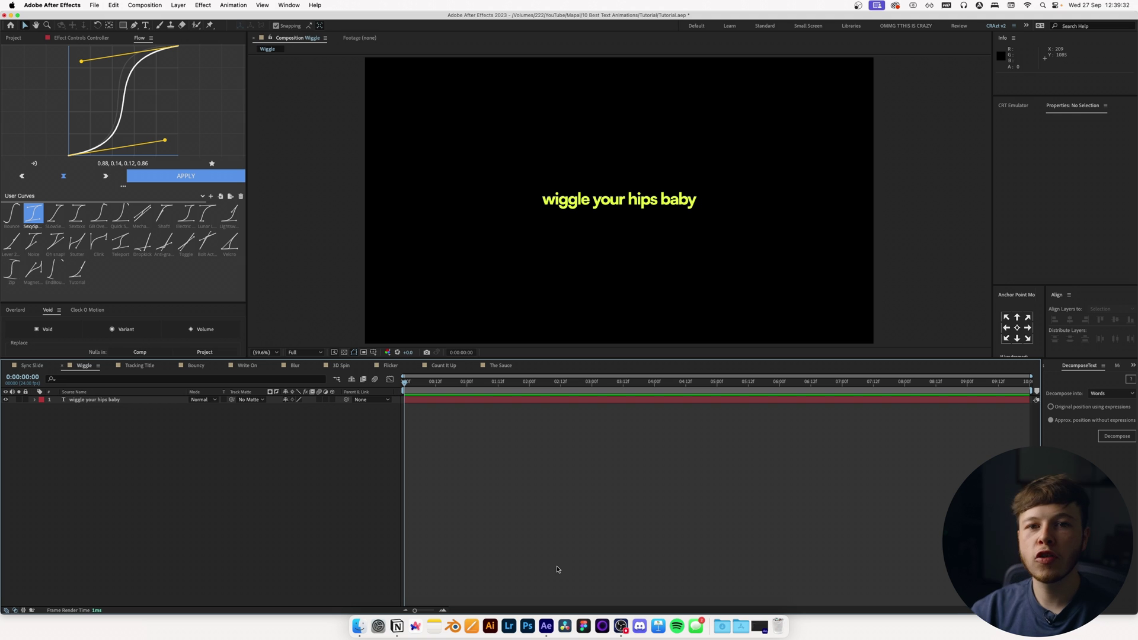
Step: Add a Position text animator to the "wiggle your hips baby" layer in the Wiggle composition
left_click(93, 401)
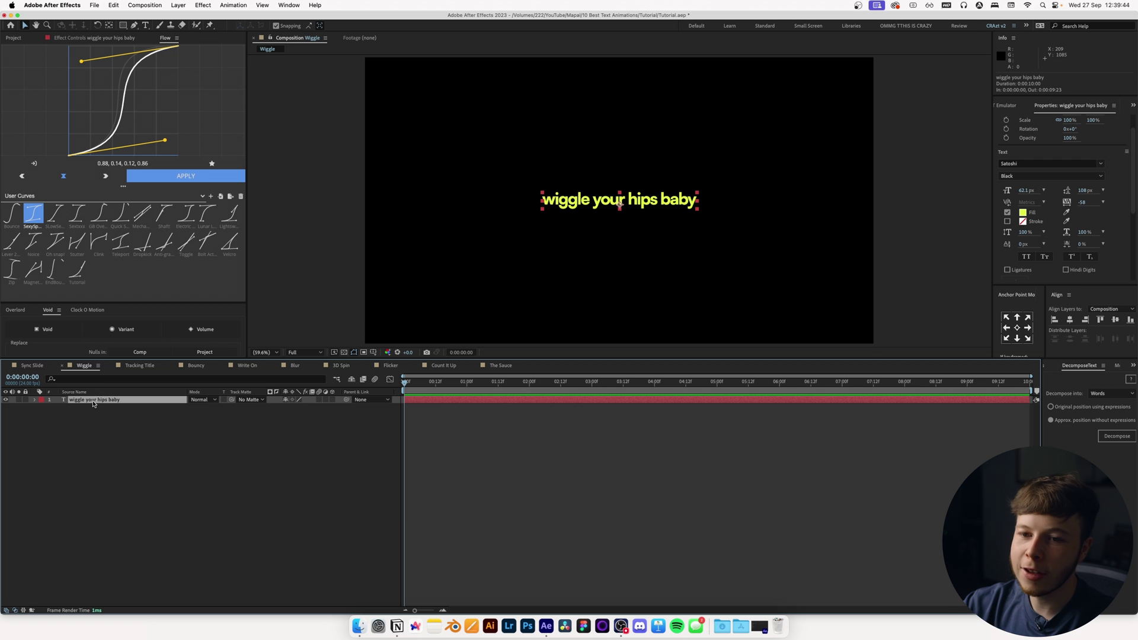
left_click(35, 400)
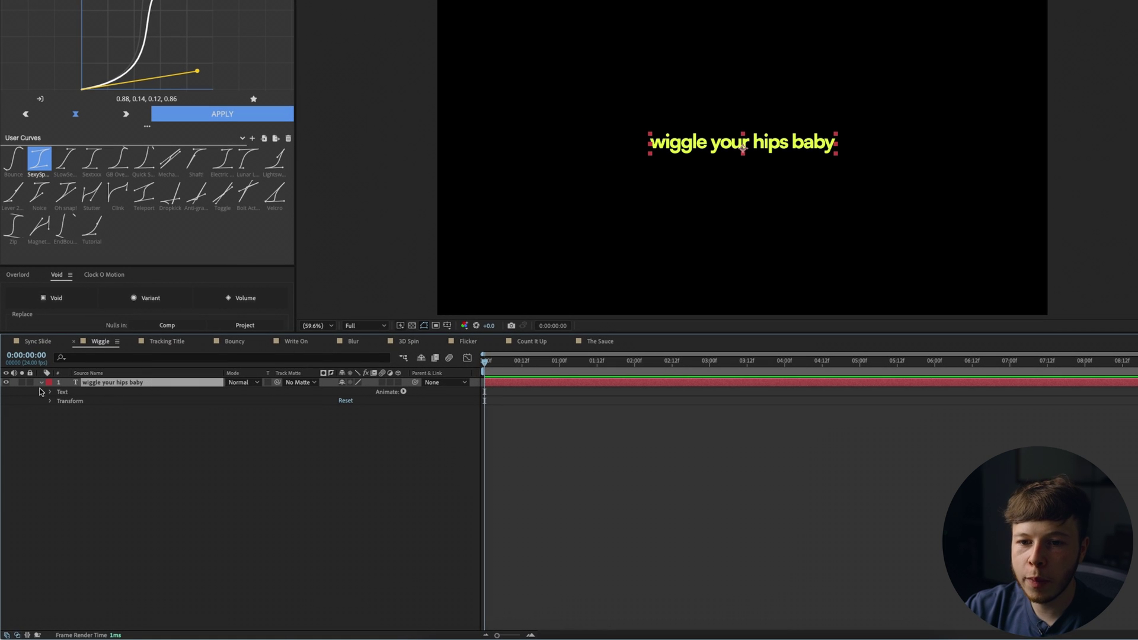
left_click(63, 394)
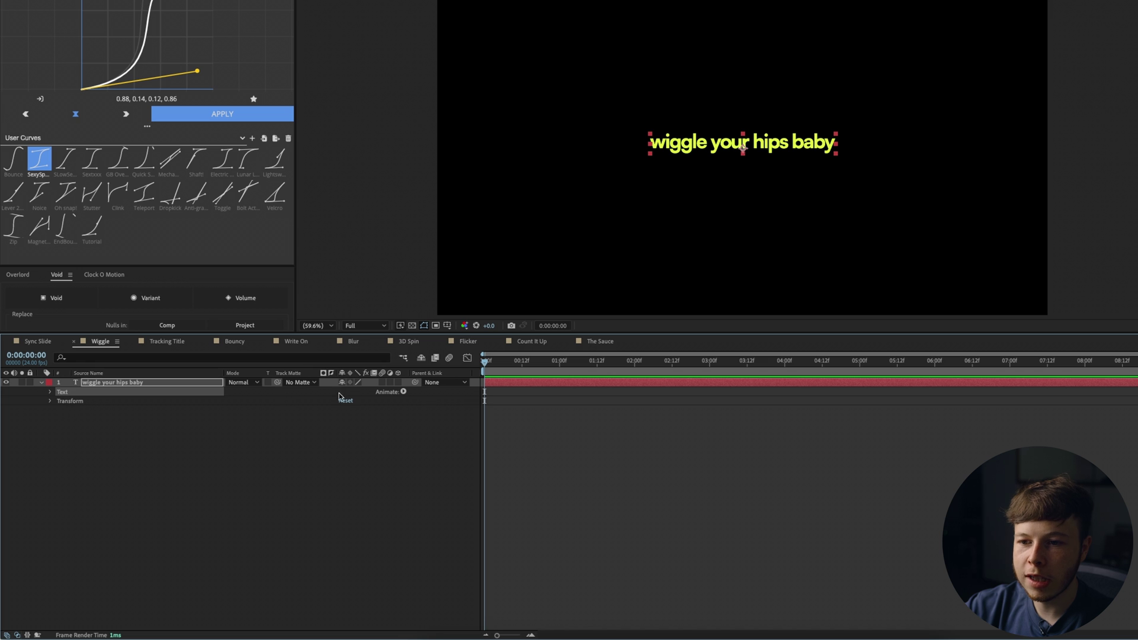
left_click(405, 392)
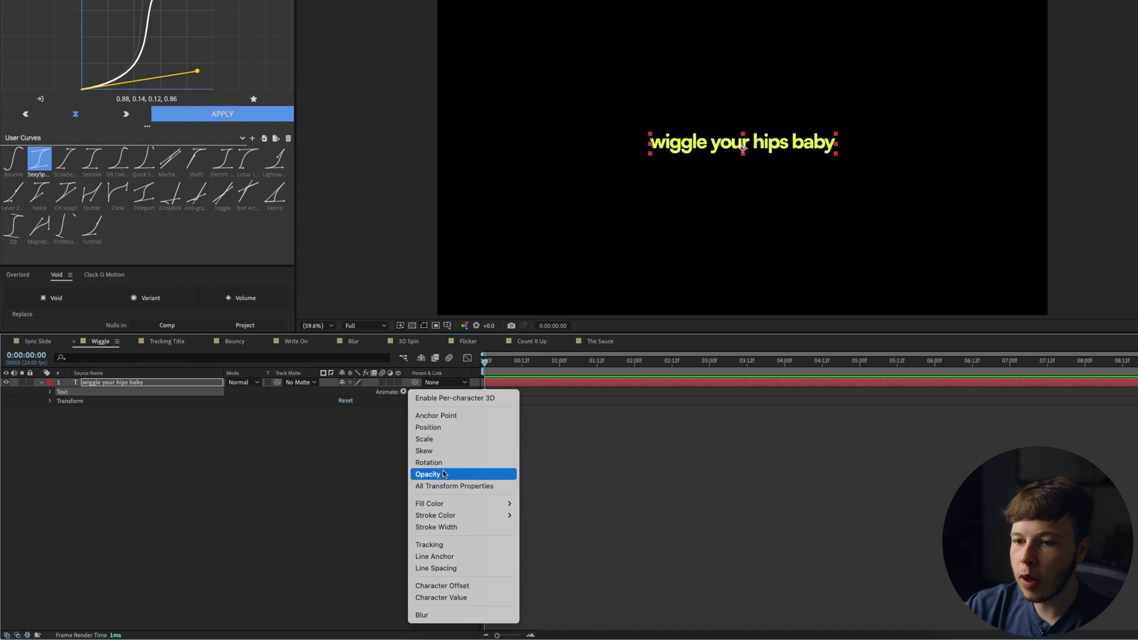
left_click(451, 428)
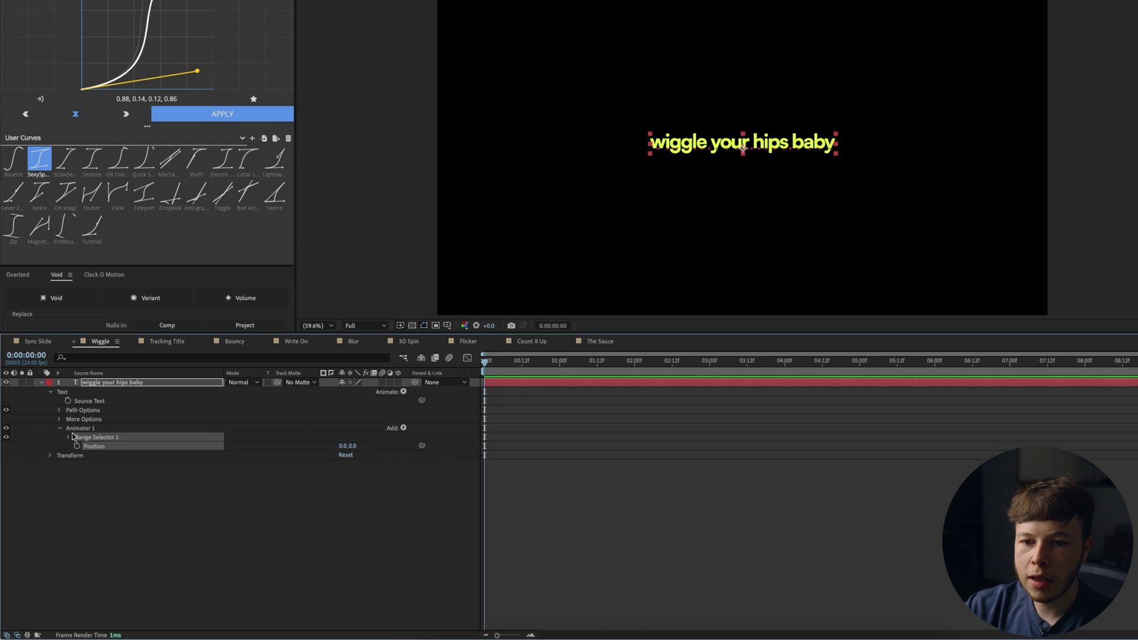
Step: Name the new animator Wiggle, add a Wiggly selector to it and expand the selector's settings
left_click(67, 437)
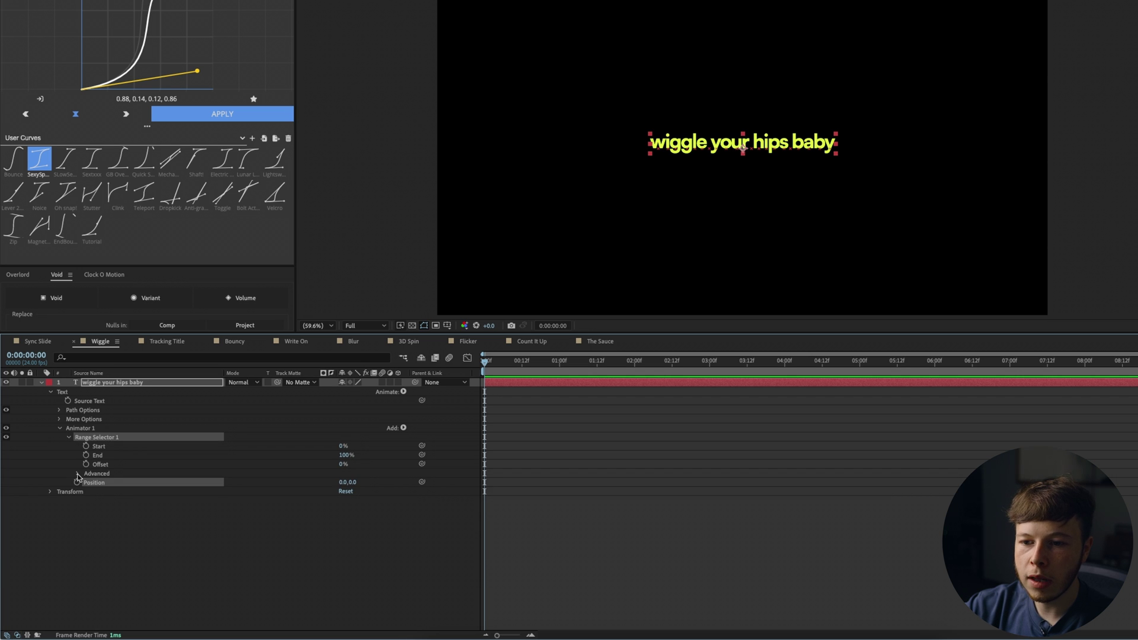
left_click(78, 473)
mouse_move(413, 430)
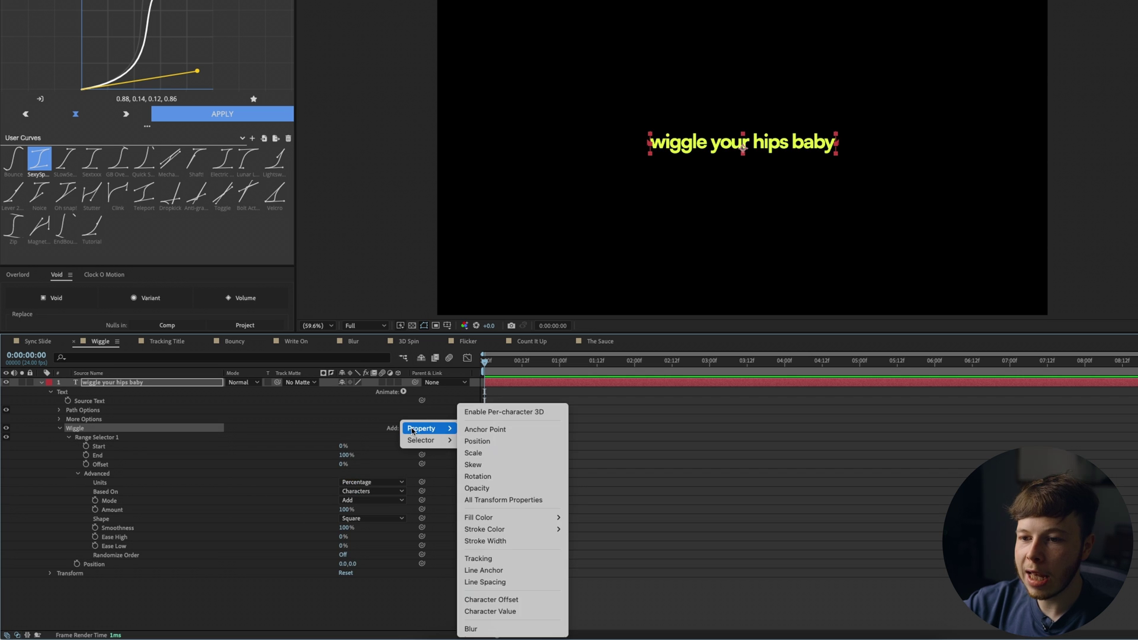
left_click(475, 452)
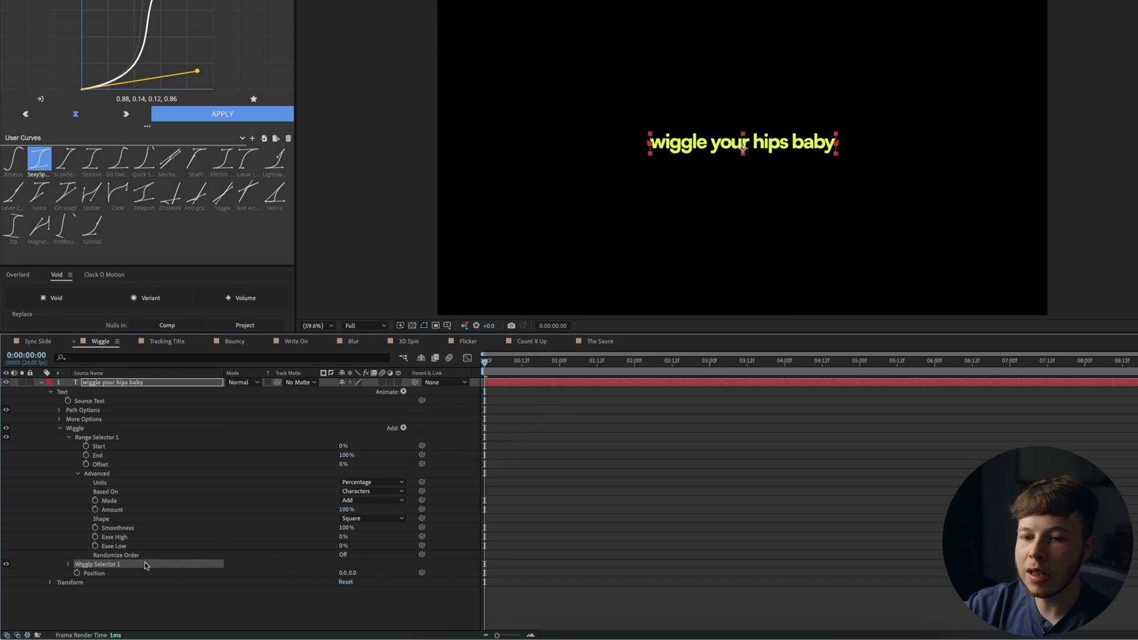
left_click(69, 565)
Step: Test different offsets for the Wiggle animator's Position, finishing with 3.0, 5.0
scroll(174, 580, "down", 3)
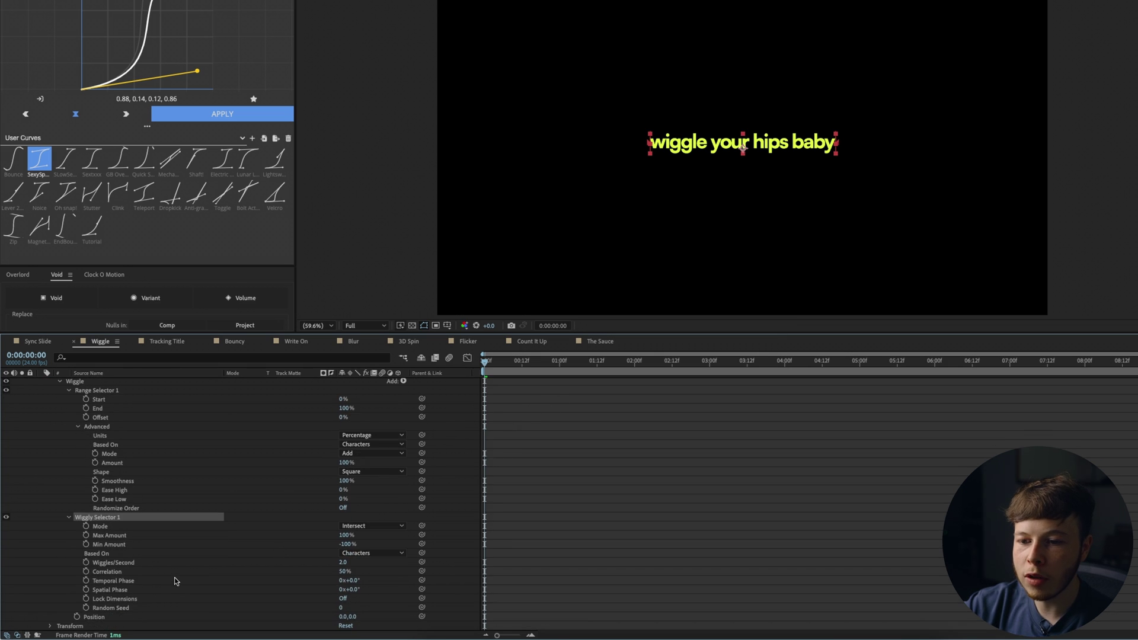
left_click_drag(355, 616, 370, 621)
left_click_drag(403, 619, 354, 620)
left_click(346, 617)
type("3")
key("Tab")
type("5")
key("Return")
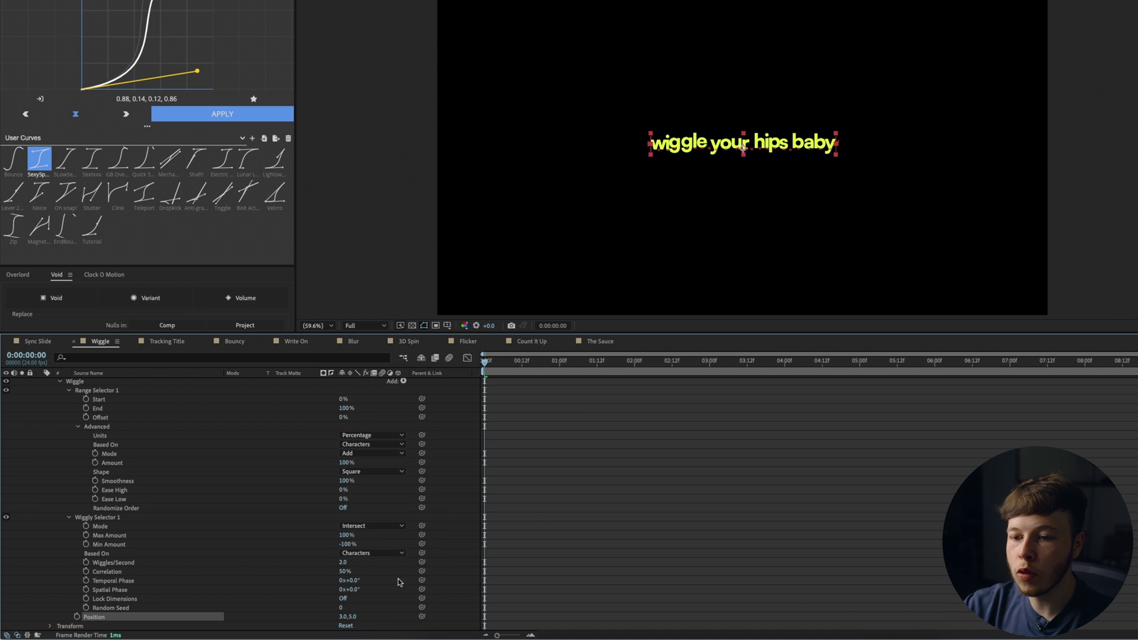
Step: Set the Wiggly selector's Wiggles/Second to 0 and its Correlation to 0%
left_click(342, 562)
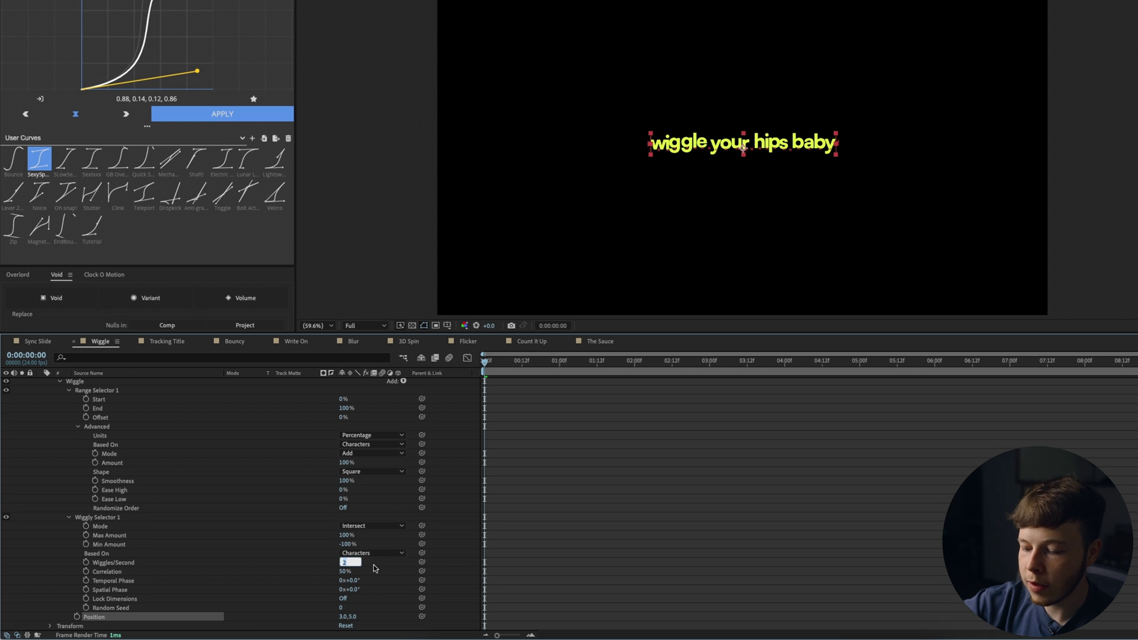
type("0")
key("Return")
left_click(344, 571)
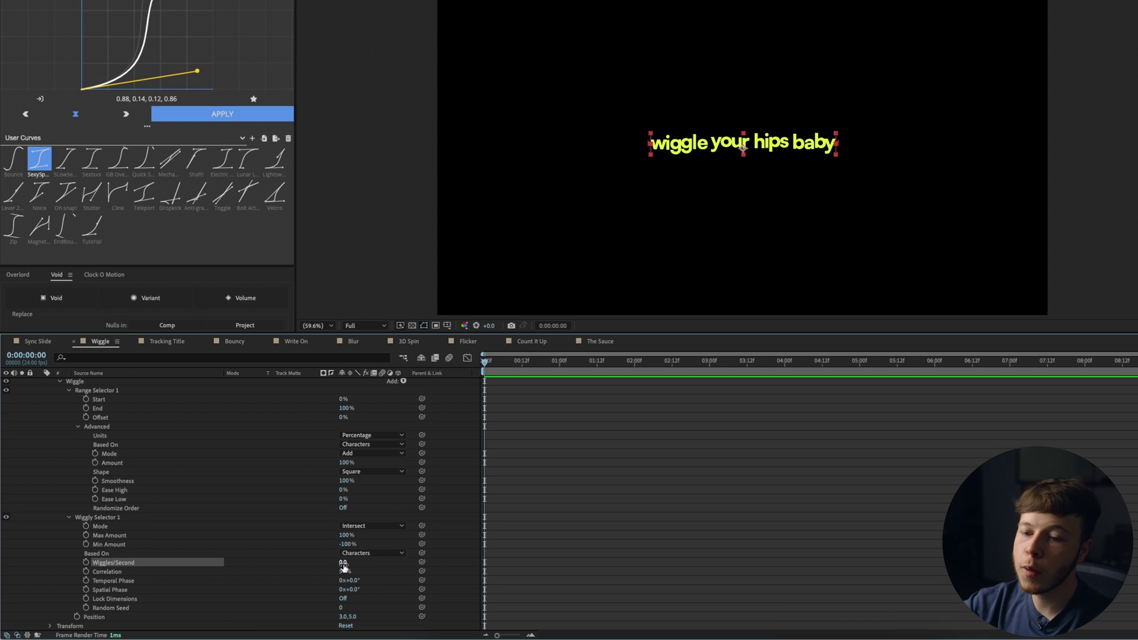
type("0")
key("Return")
left_click(380, 570)
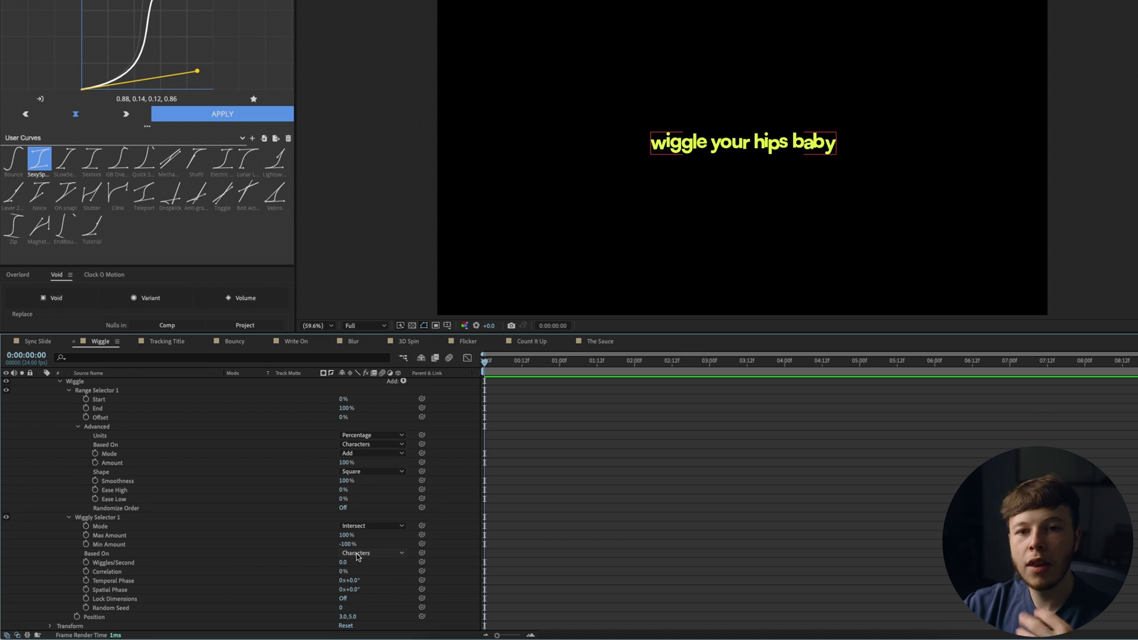
Step: Give the Wiggly selector's Random Seed the expression posterizeTime(3) followed by random(1000), and preview the stepped wiggle
left_click(86, 608, "alt")
key("BackSpace")
type("posterizeTime()")
key("Return")
type("random(1000")
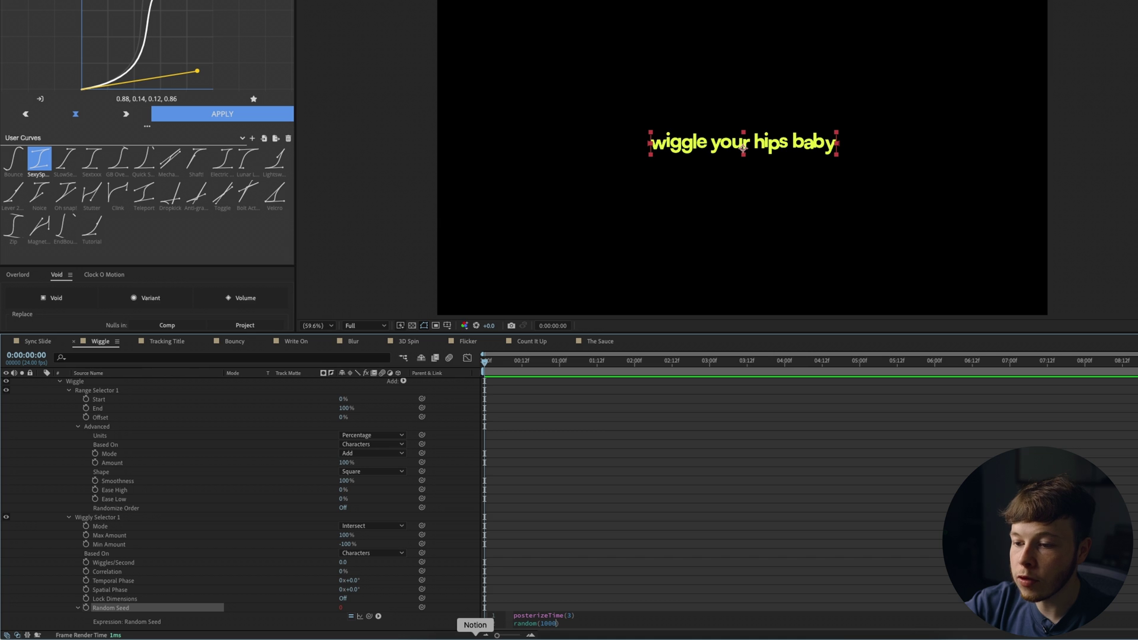
left_click(649, 573)
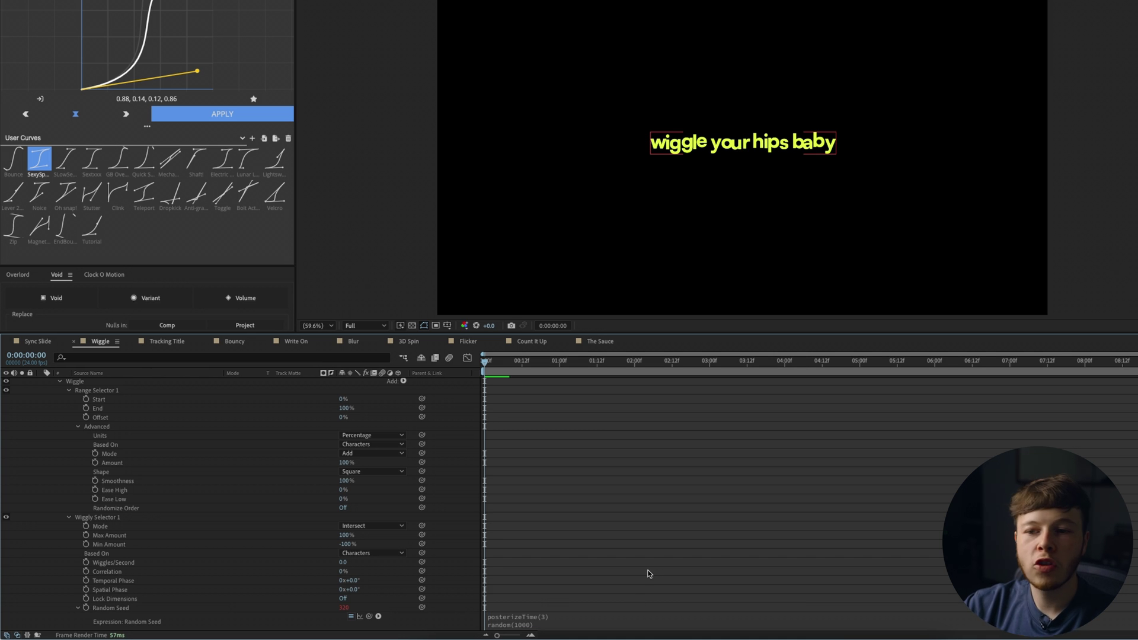
key("space")
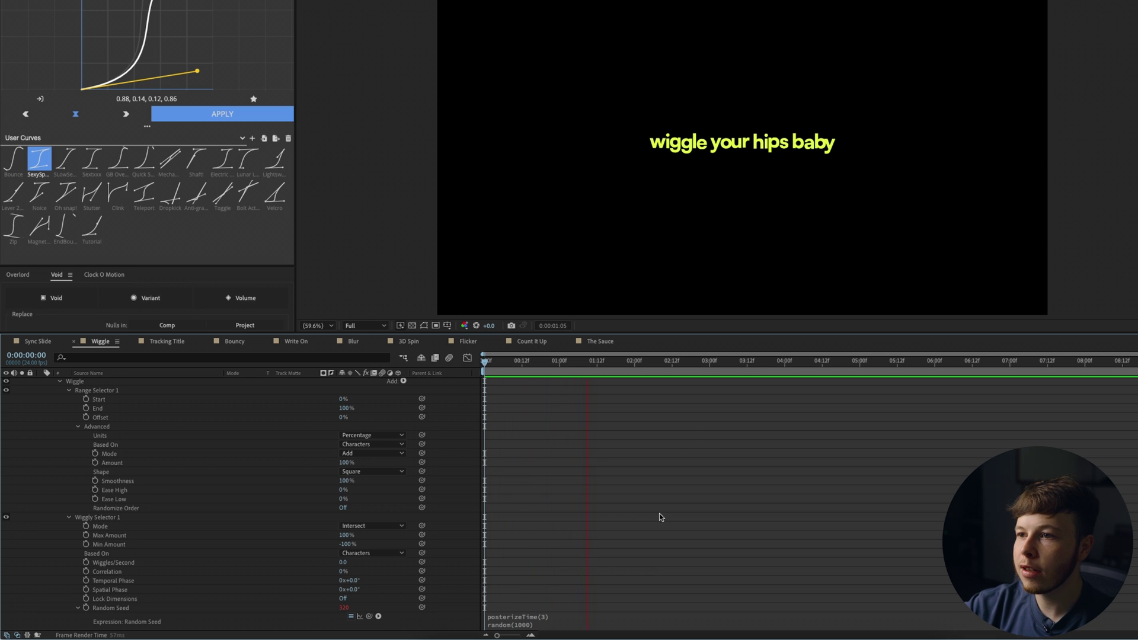
key("space")
Step: Reduce the Wiggle animator's Position to 1.0, 2.0 and preview the text enlarged to 200%
scroll(363, 614, "down", 1)
left_click(348, 617)
type("3")
key("Return")
key("space")
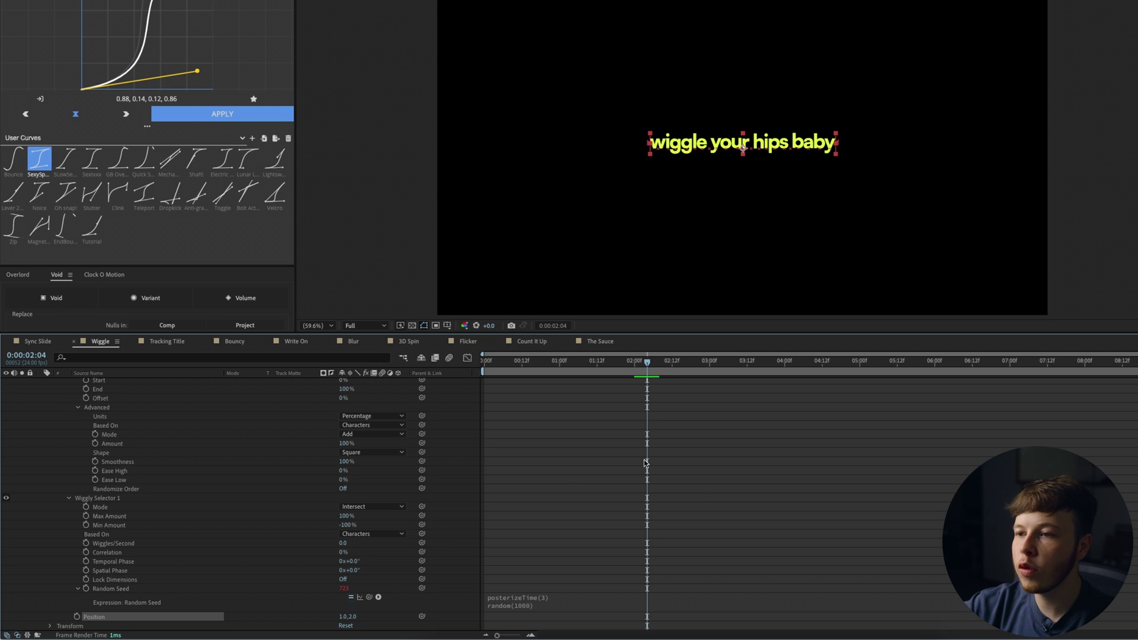
key("space")
scroll(756, 157, "up", 2)
key("space")
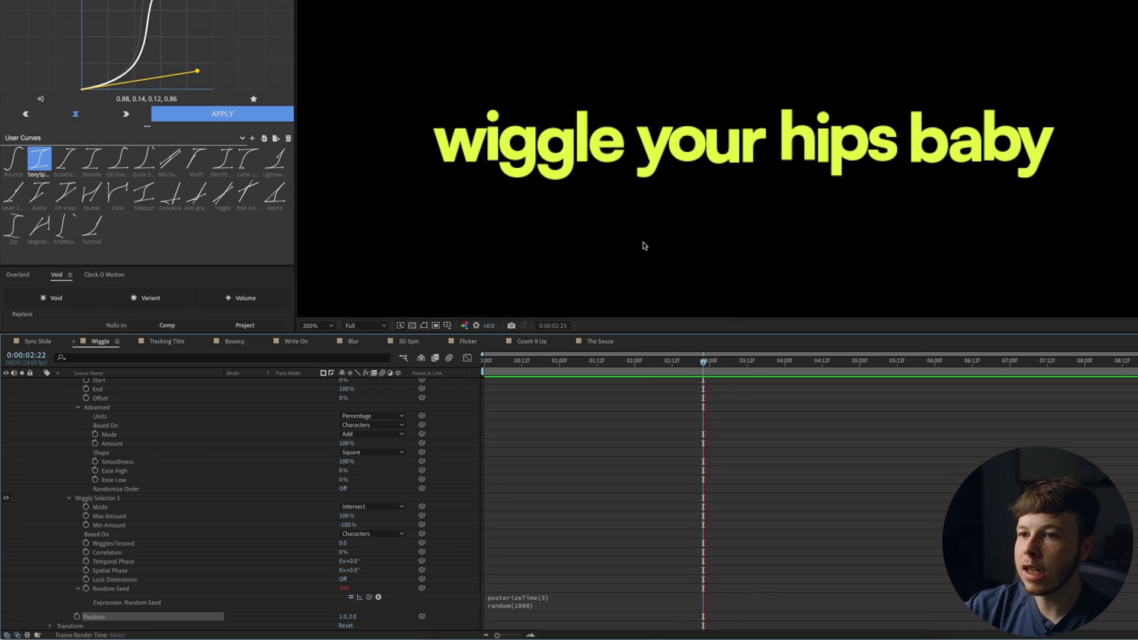
key("space")
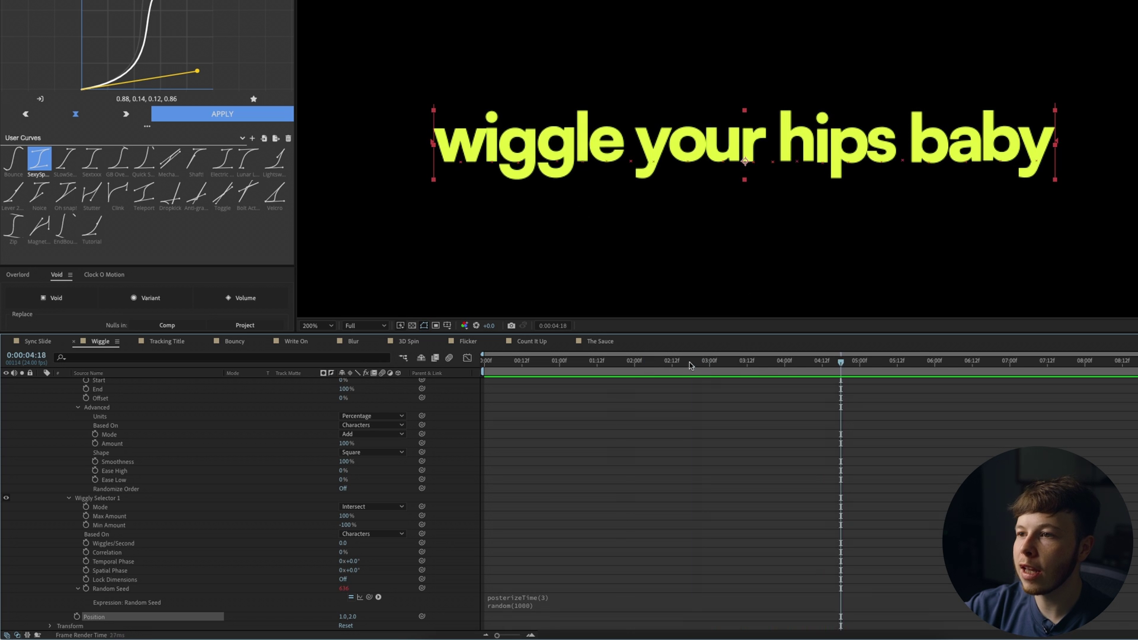
Step: Change the Random Seed expression's first line to posterizeTime(12), preview the faster wiggle and reset the composition view's magnification
left_click(573, 600)
left_click(606, 598)
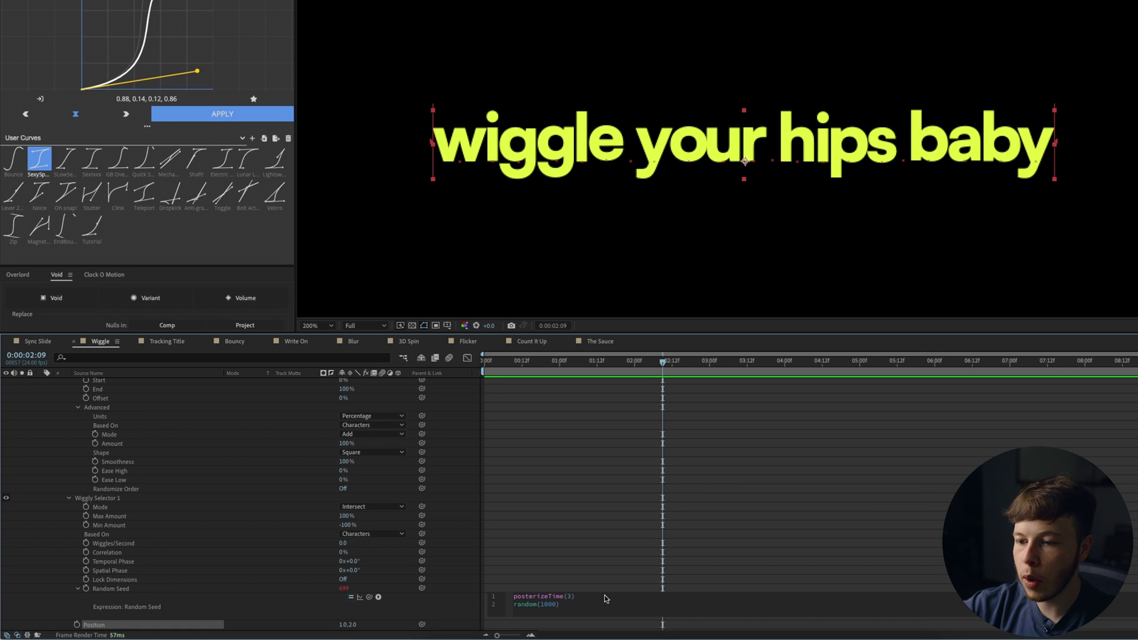
left_click(602, 553)
key("space")
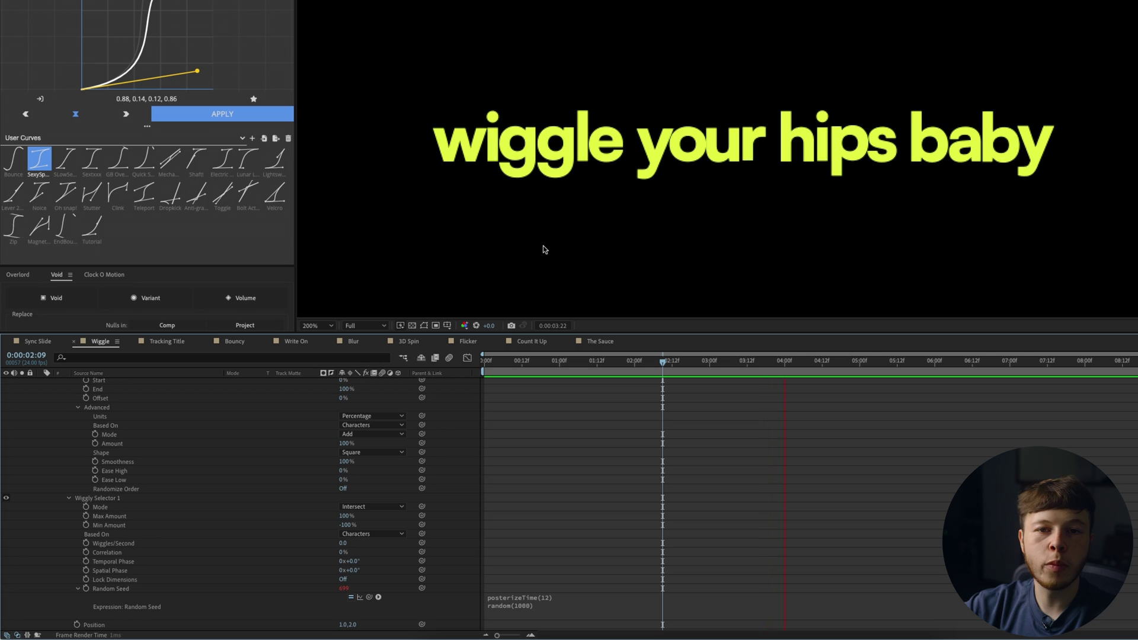
key("space")
left_click(333, 330)
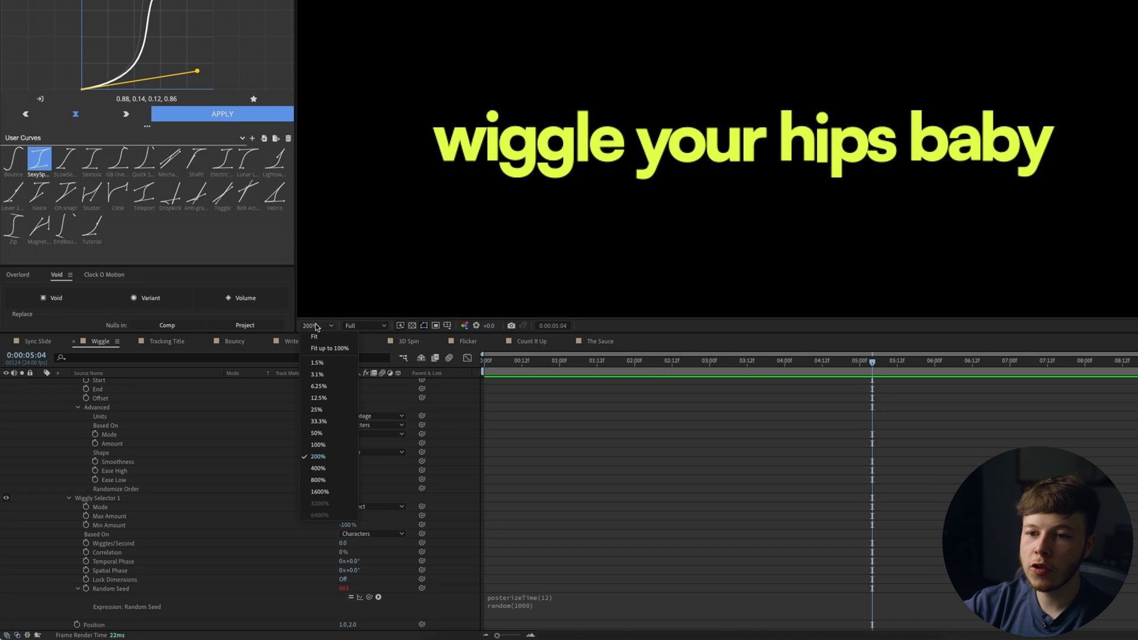
left_click(313, 524)
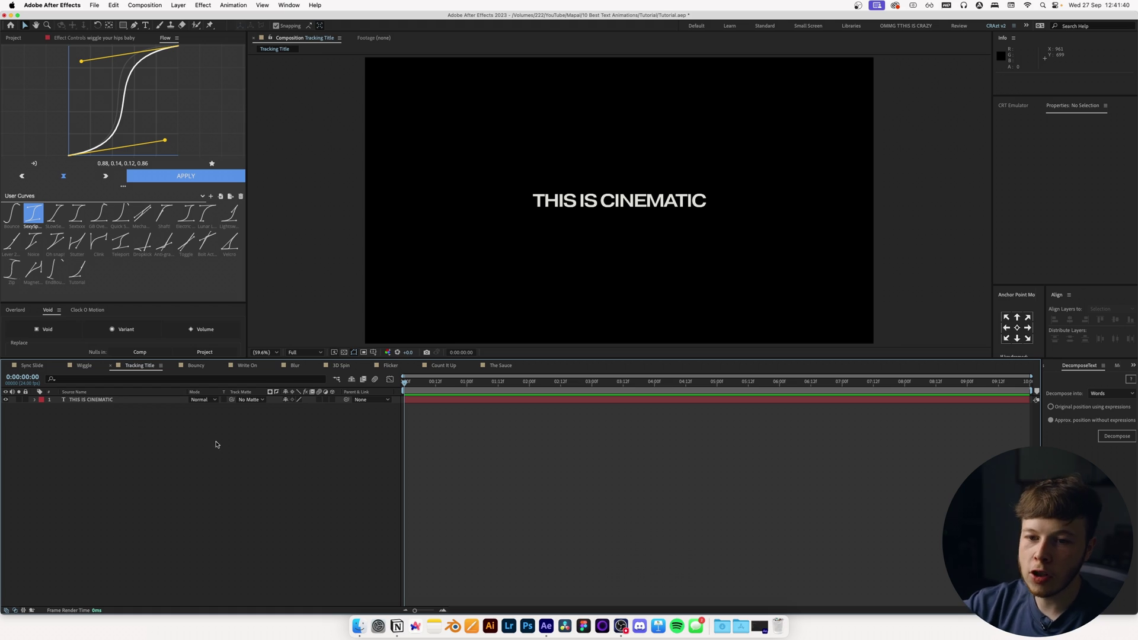
Step: Add a Tracking animator to the "THIS IS CINEMATIC" layer in the Tracking Title composition and set its Tracking Amount to 51
left_click(89, 399)
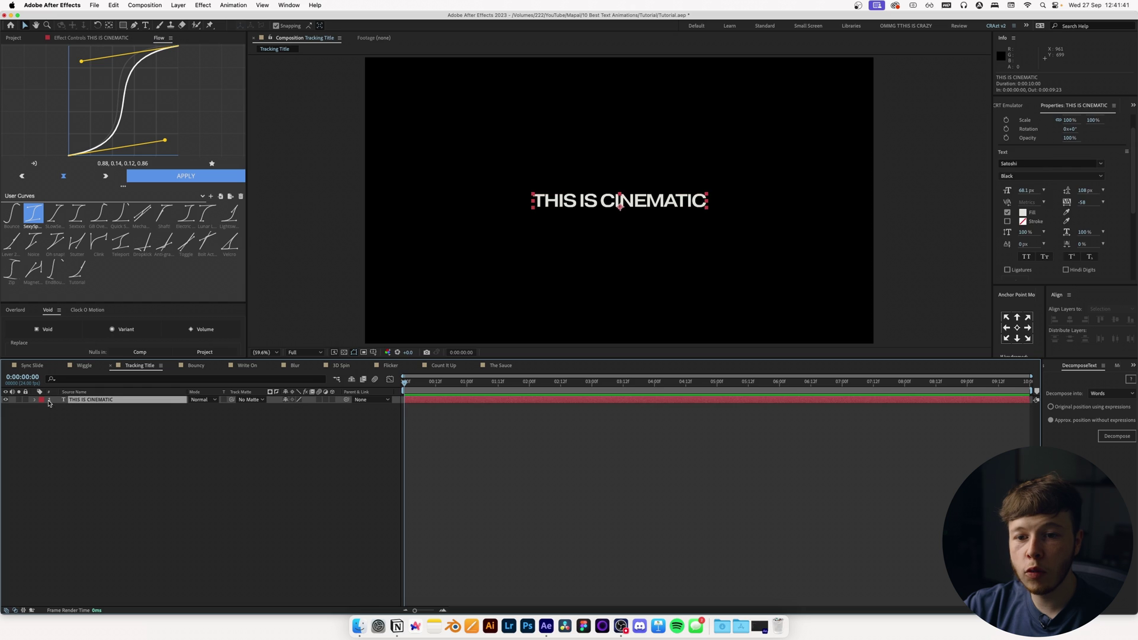
left_click(34, 401)
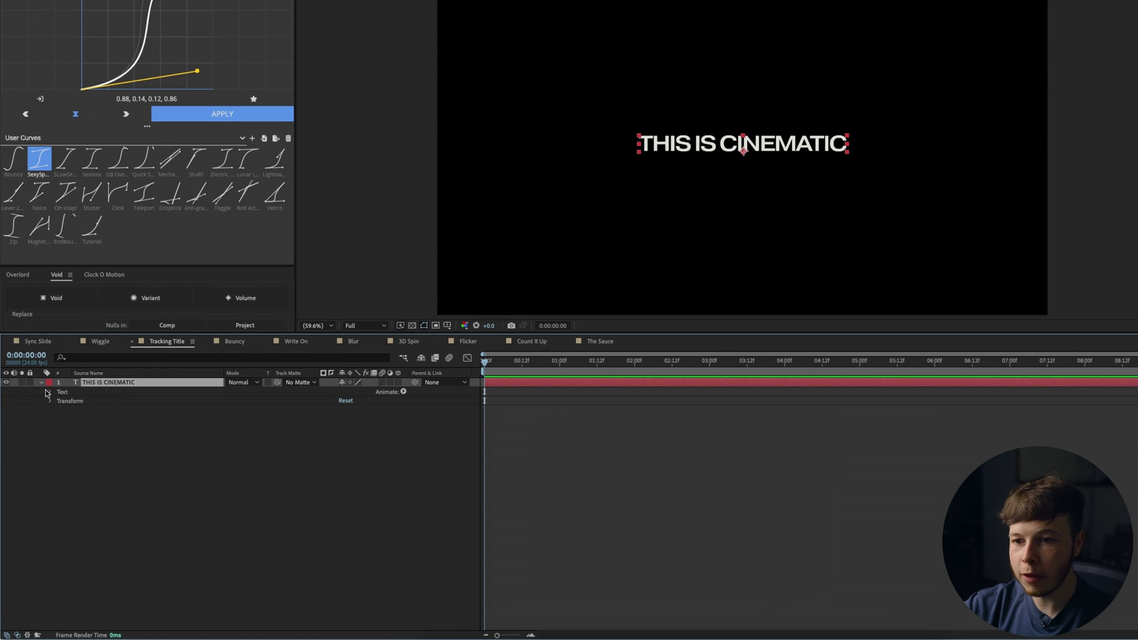
left_click(403, 392)
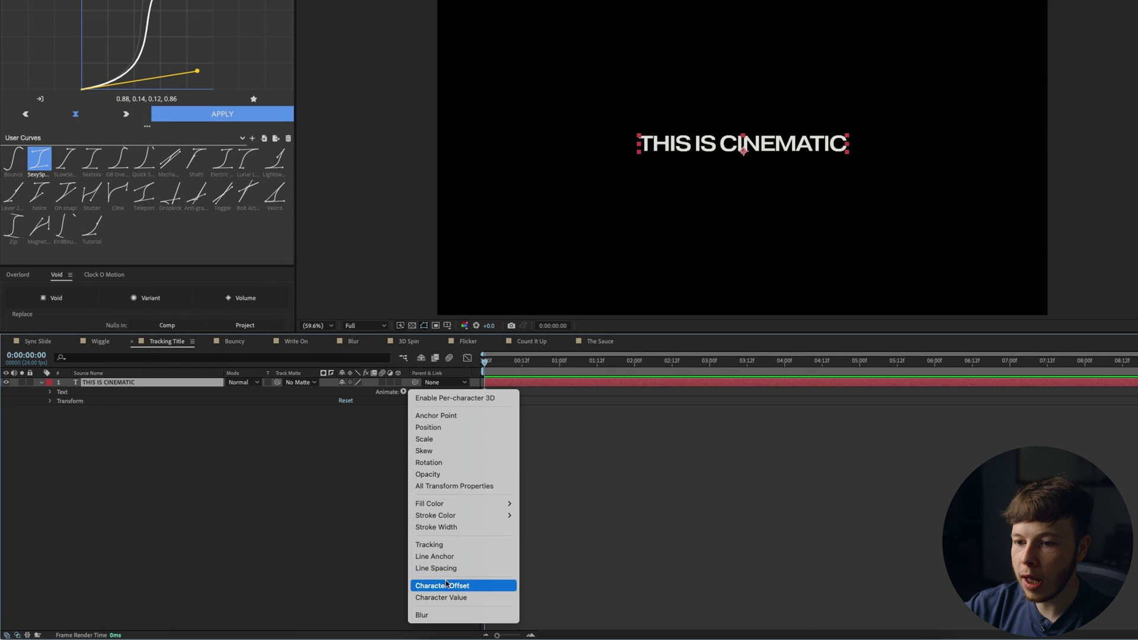
left_click(429, 544)
left_click_drag(343, 495, 388, 486)
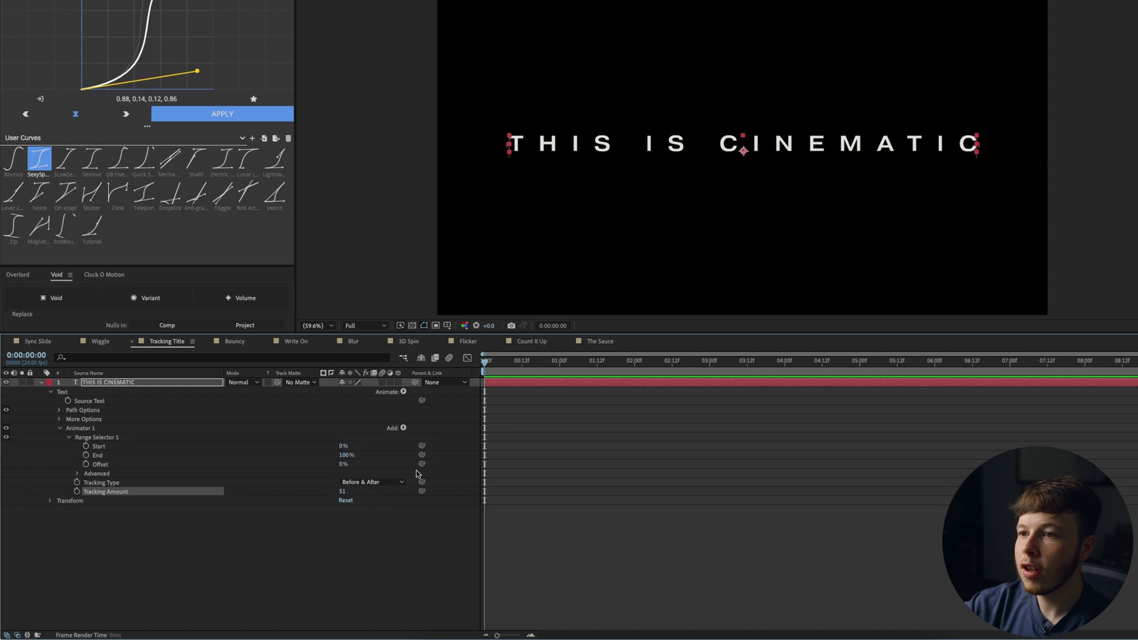
Step: Undo the last Tracking Amount change and centre-align the paragraph of the "THIS IS CINEMATIC" layer
key("ctrl+z")
left_click(108, 382)
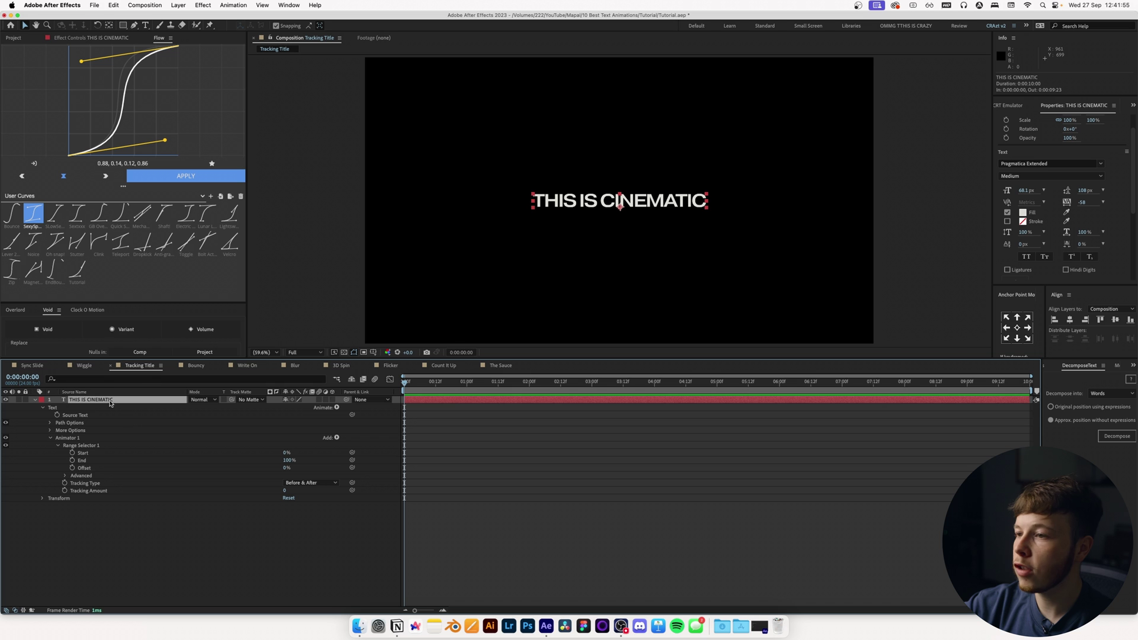
scroll(1113, 253, "up", 3)
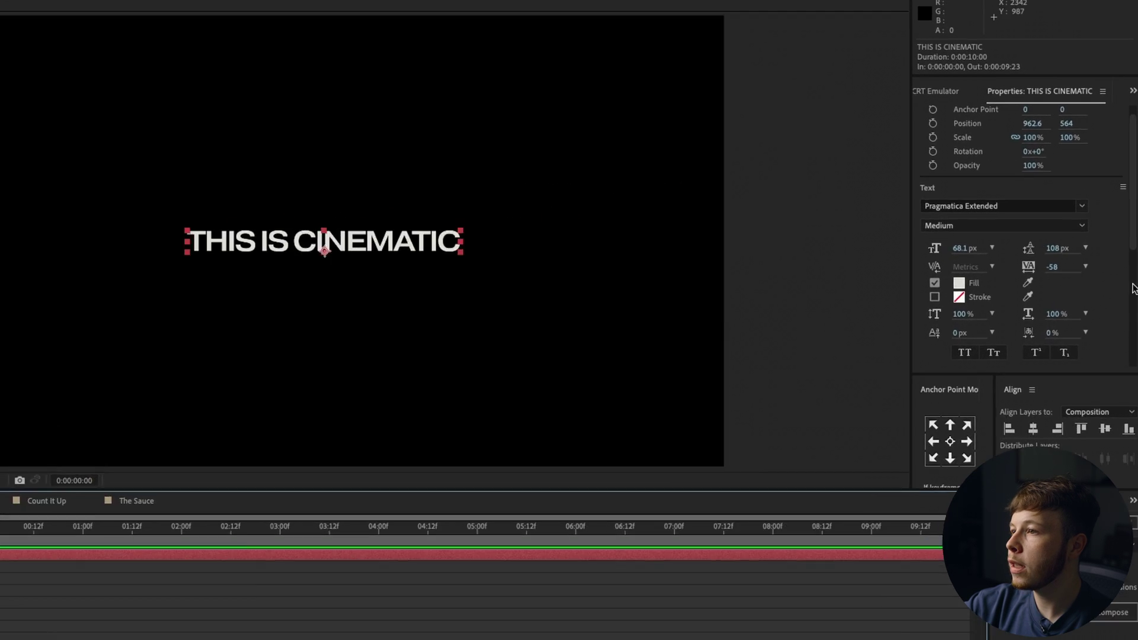
scroll(1130, 228, "down", 5)
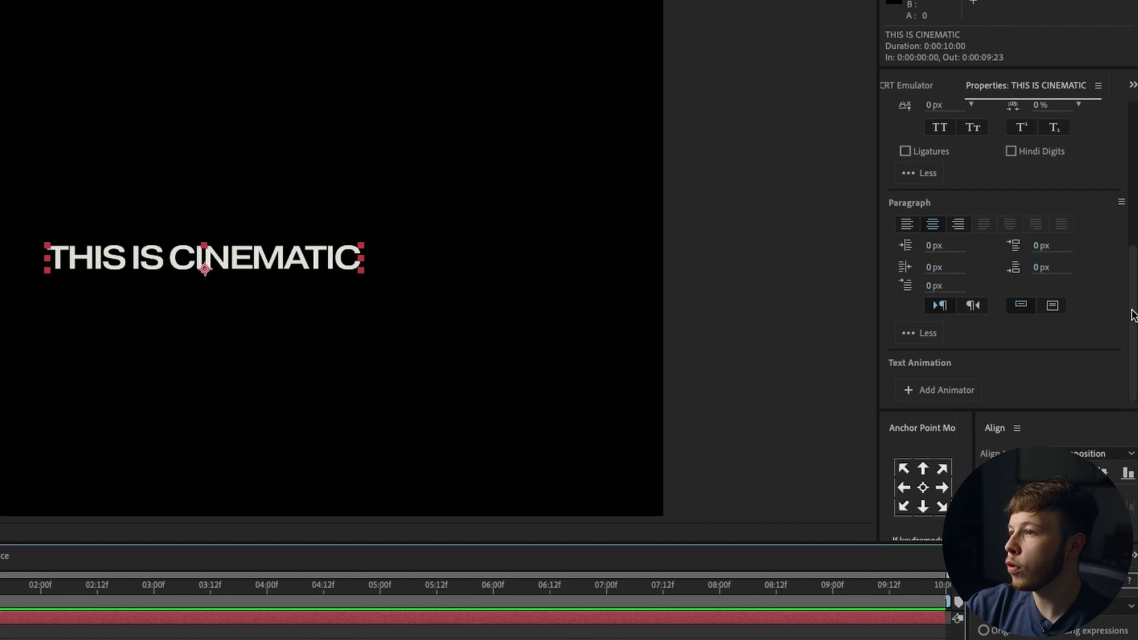
left_click(933, 226)
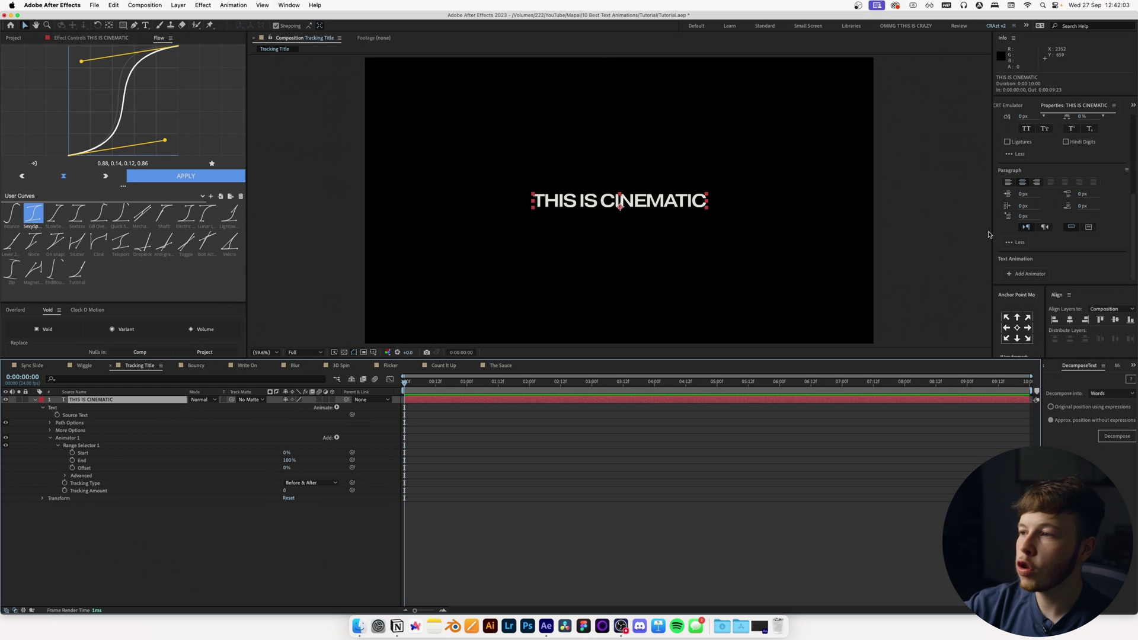
Step: Try left-aligned paragraph text with an increased Tracking Amount, and undo both changes
left_click(1007, 184)
left_click_drag(286, 492, 337, 491)
key("super+z")
key("super+z")
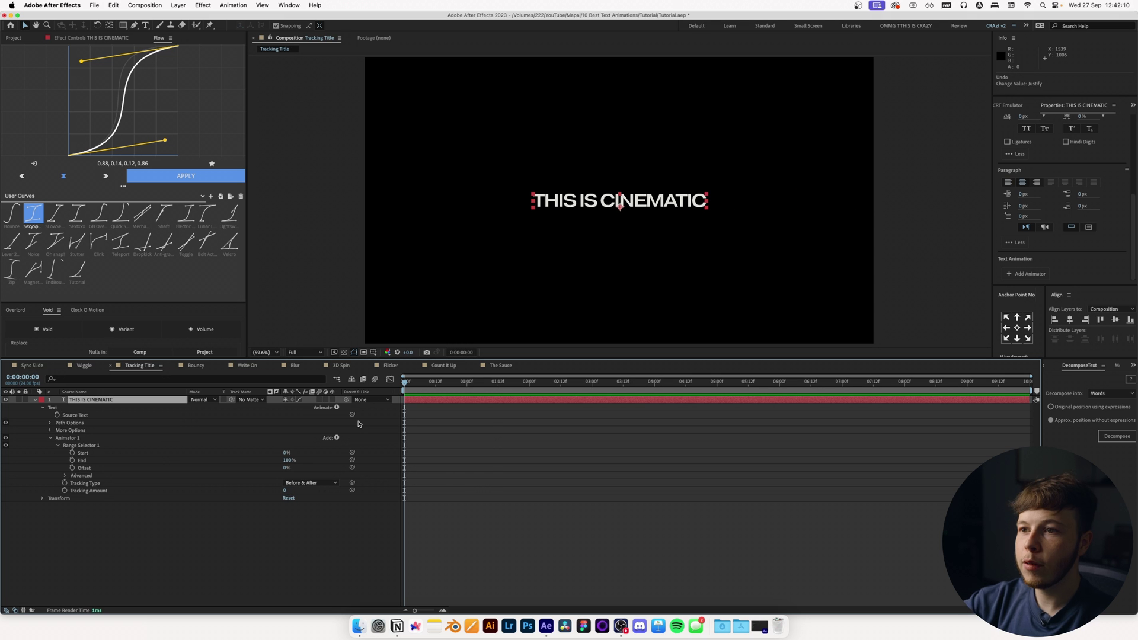
Step: Keyframe the title's Tracking Amount from 69 at the composition's start to 0 at 1 second
left_click_drag(419, 384, 465, 387)
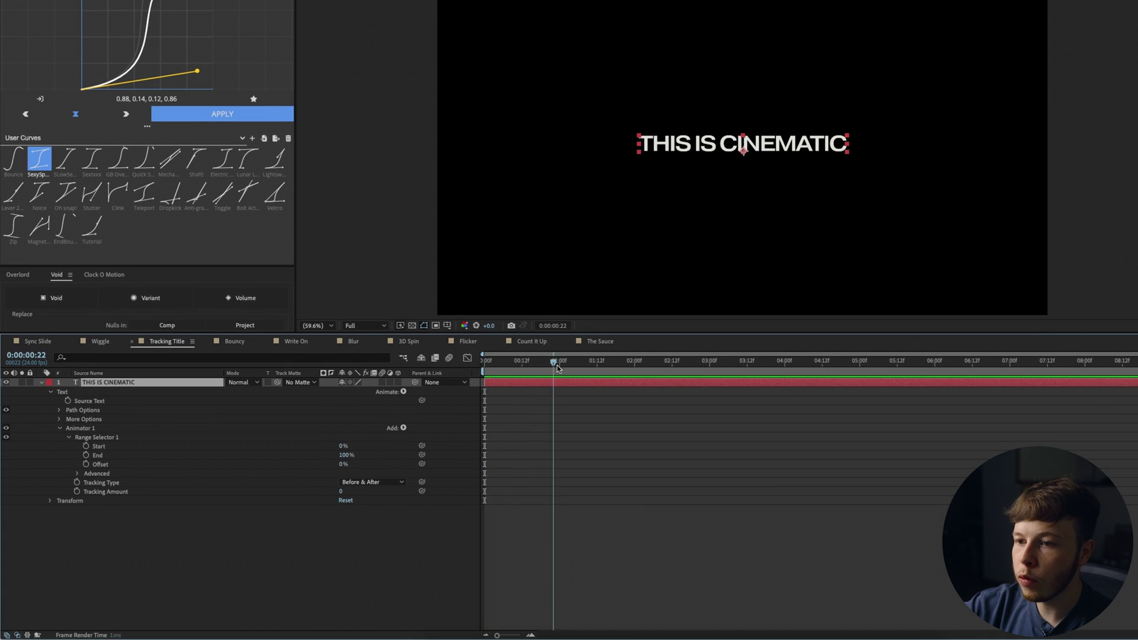
left_click_drag(557, 367, 561, 368)
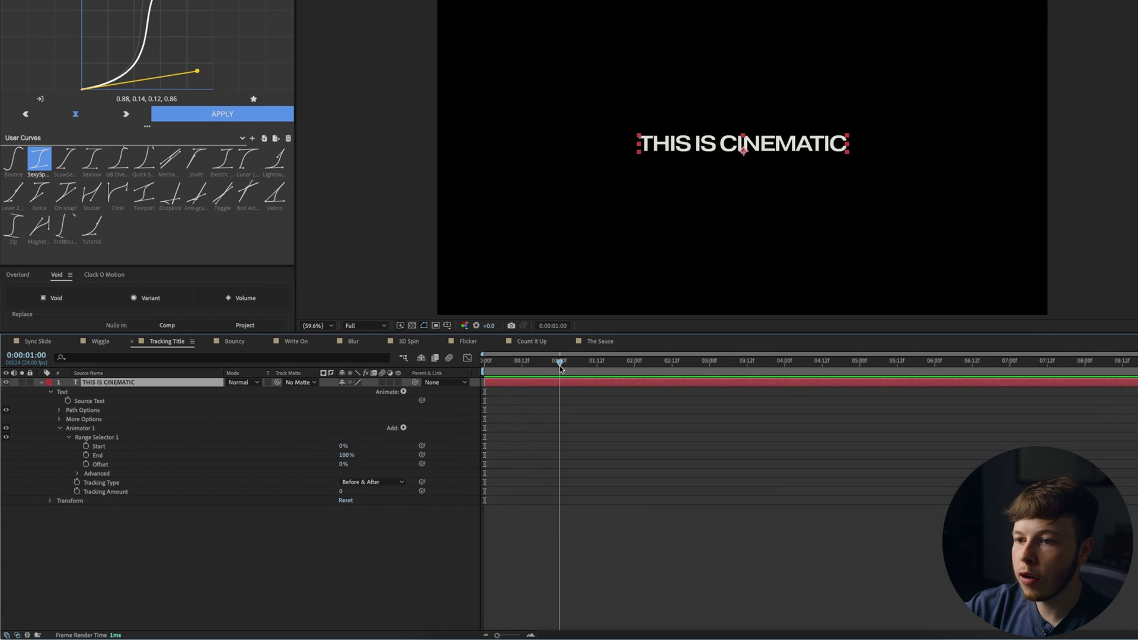
left_click(77, 492)
key("Home")
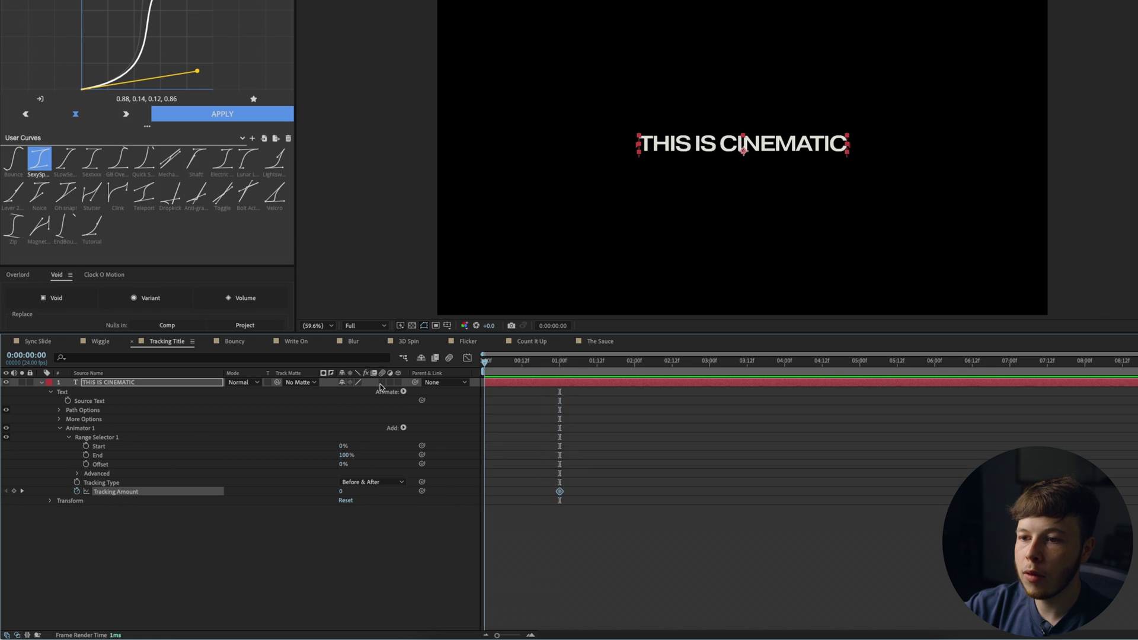
left_click_drag(342, 492, 374, 489)
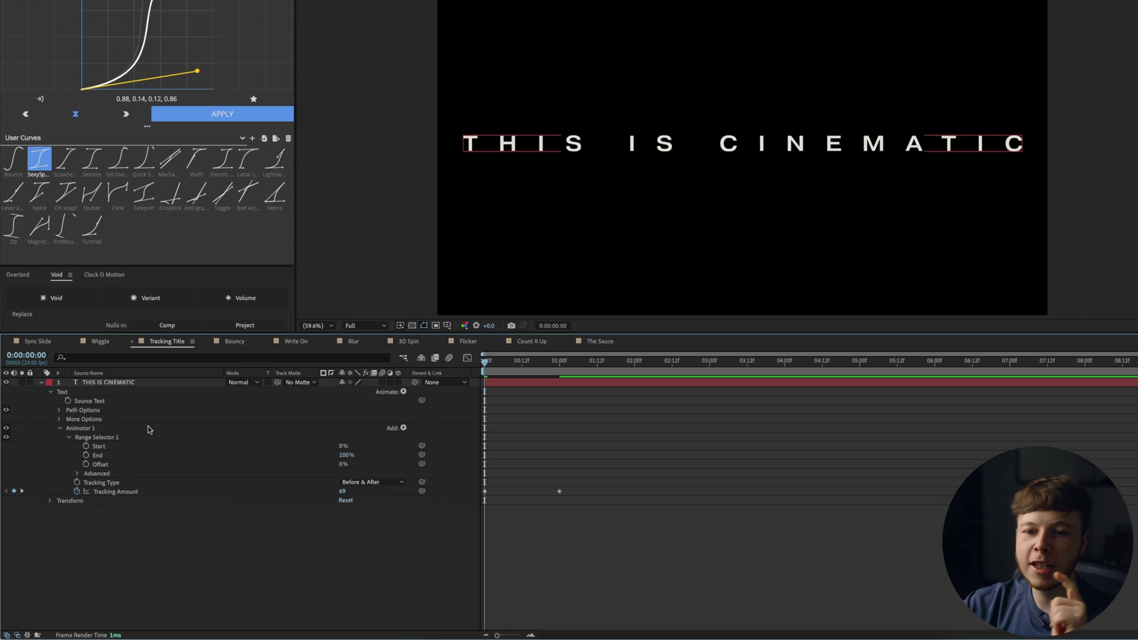
Step: Add a separate Scale animator to the "THIS IS CINEMATIC" layer and expand its range selector's Advanced options
left_click(100, 382)
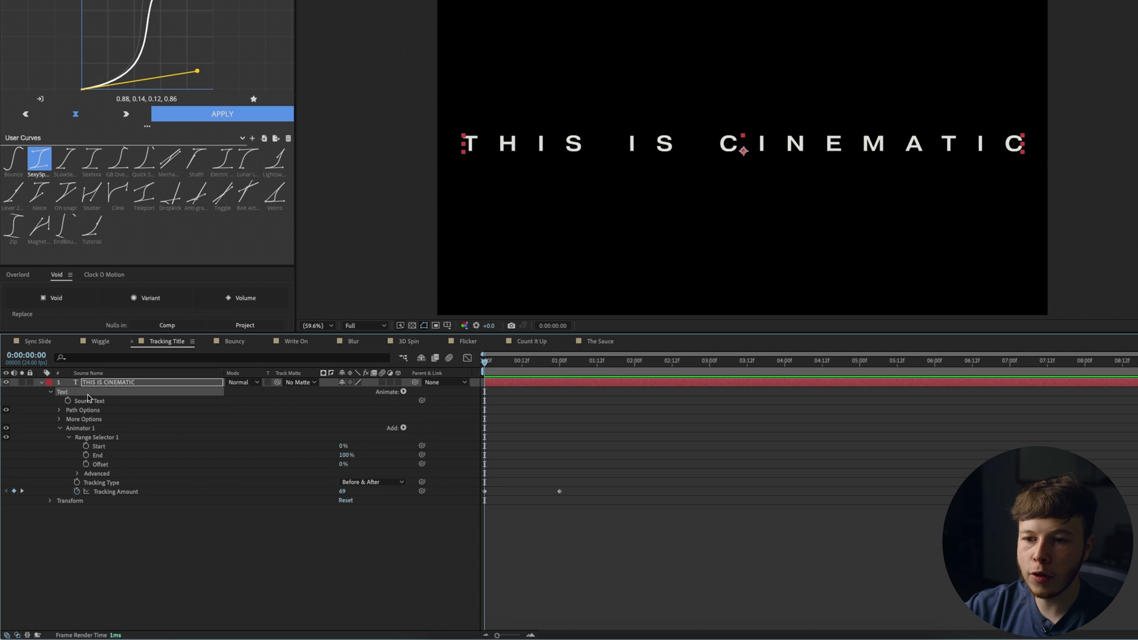
left_click(404, 392)
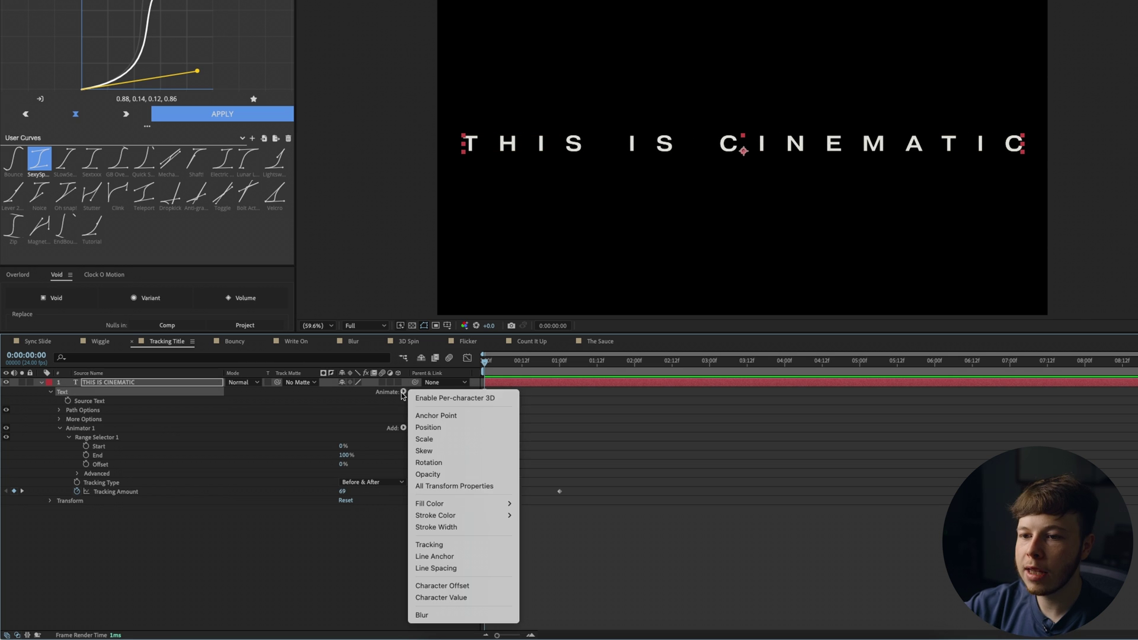
left_click(454, 439)
left_click(77, 546)
scroll(706, 174, "up", 4)
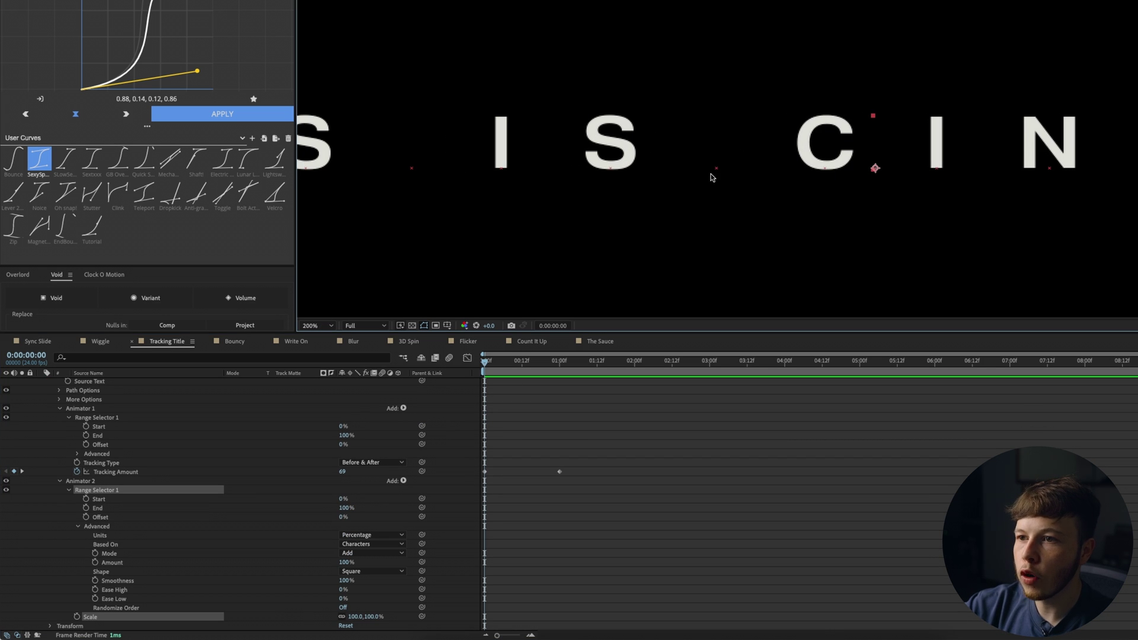
Step: Test a smaller character scale, undo it, and set the text's Grouping Alignment to 0.0, -43.0% under More Options
left_click_drag(347, 614, 308, 619)
key("ctrl+z")
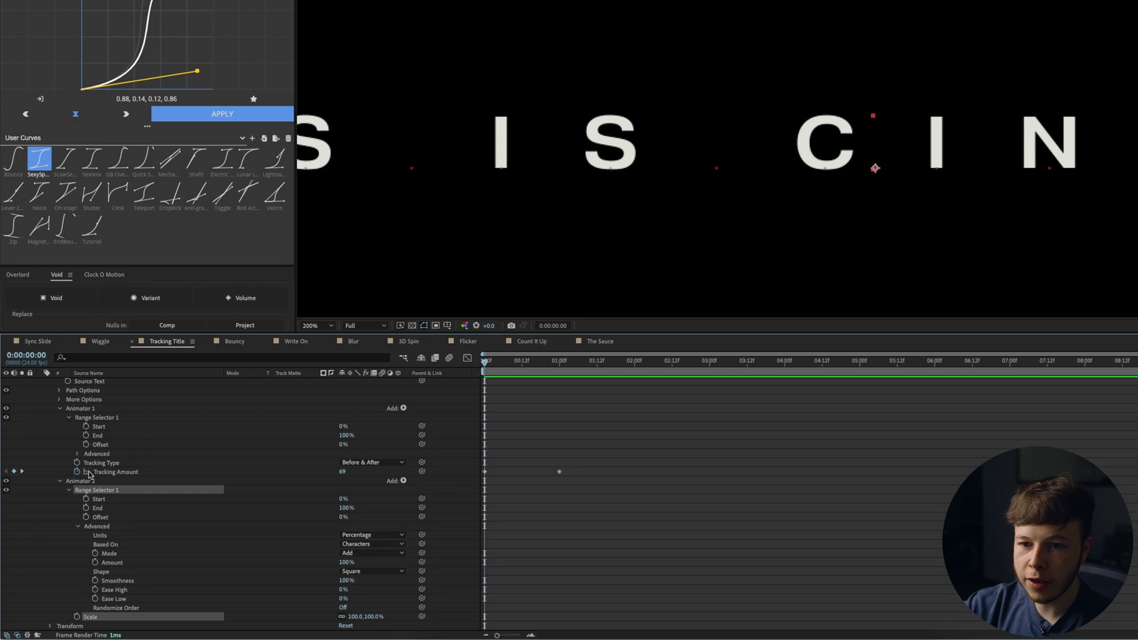
left_click(59, 400)
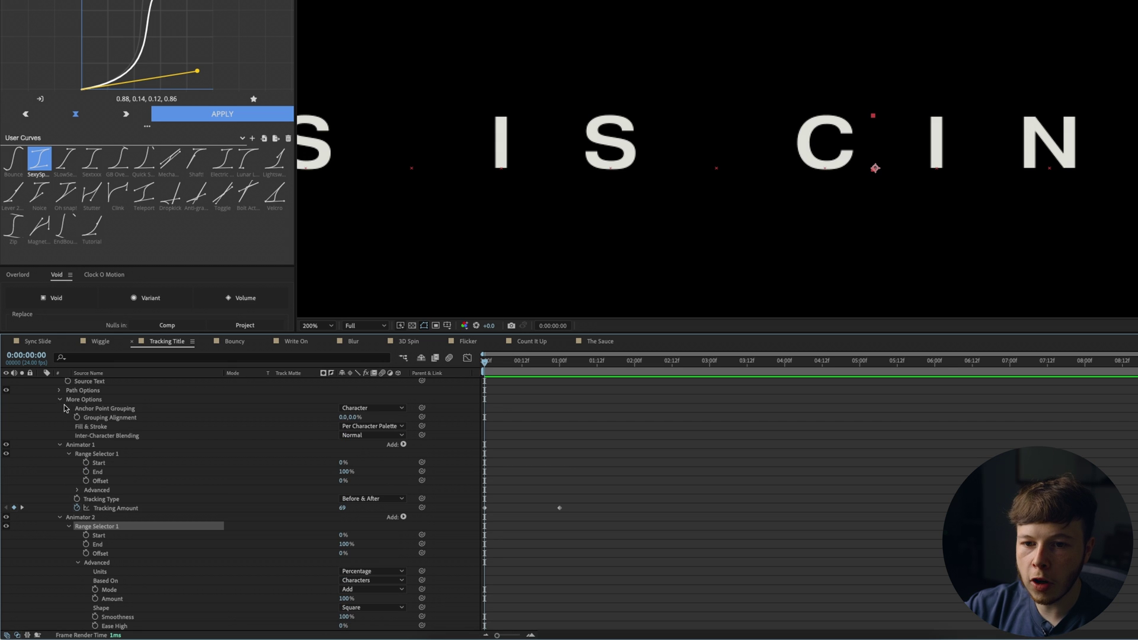
left_click_drag(354, 419, 334, 423)
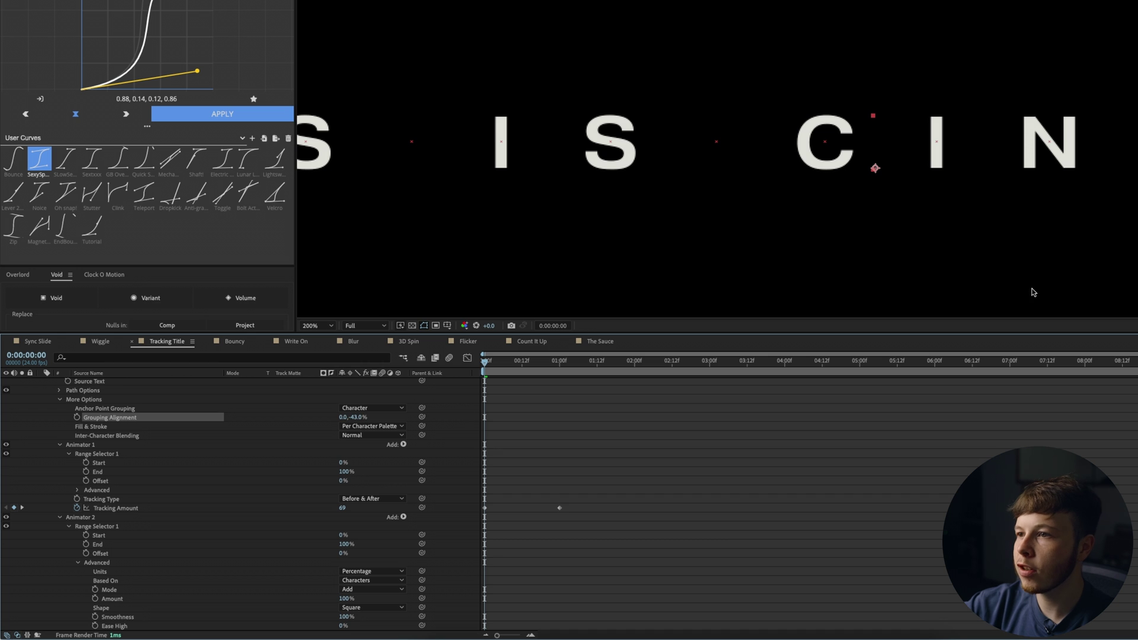
Step: Try the second animator's Scale at 29.0% on the whole title, and undo it
scroll(275, 497, "down", 2)
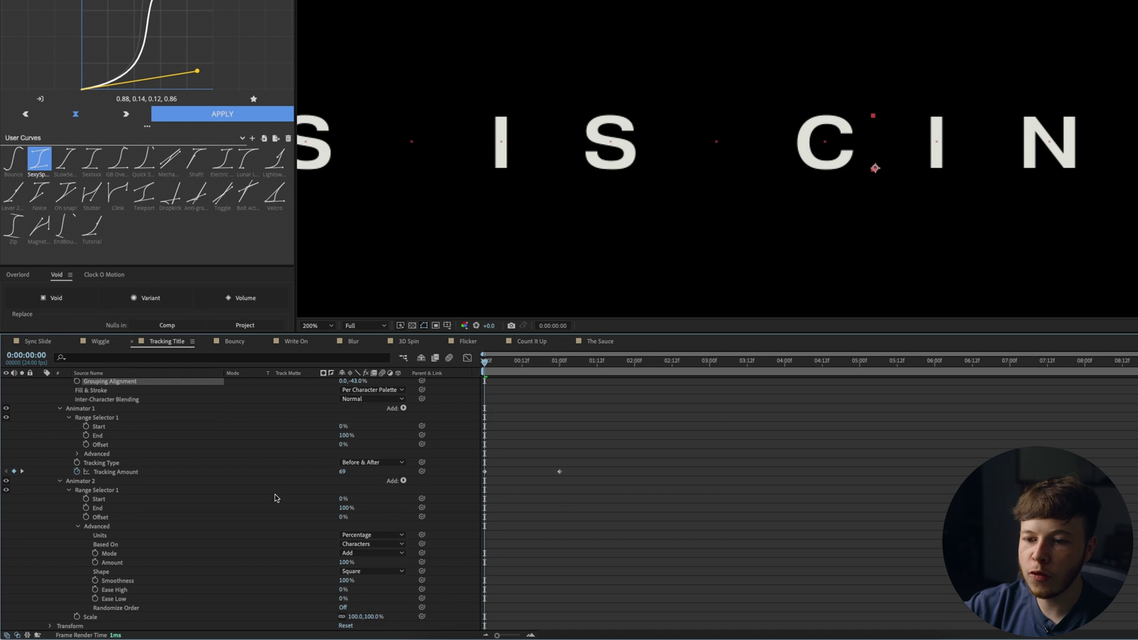
left_click_drag(356, 617, 363, 600)
left_click(316, 325)
left_click(320, 336)
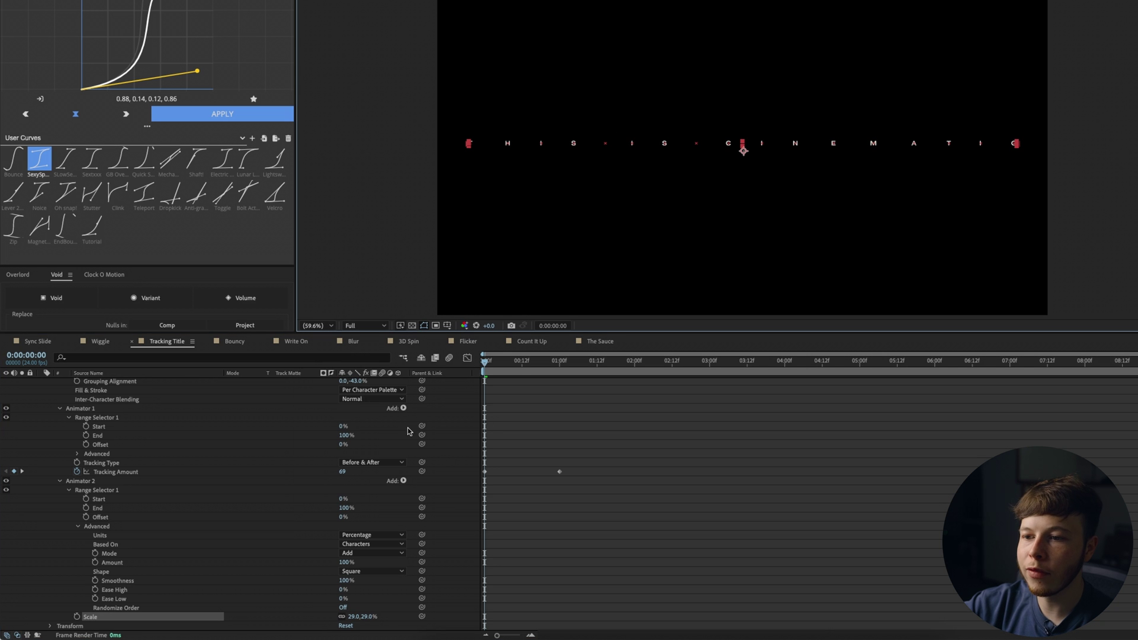
key("ctrl+z")
Step: Keyframe the second animator's Scale from 0% at the start to 100% at 1 second and preview the title
left_click_drag(517, 361, 482, 376)
key("space")
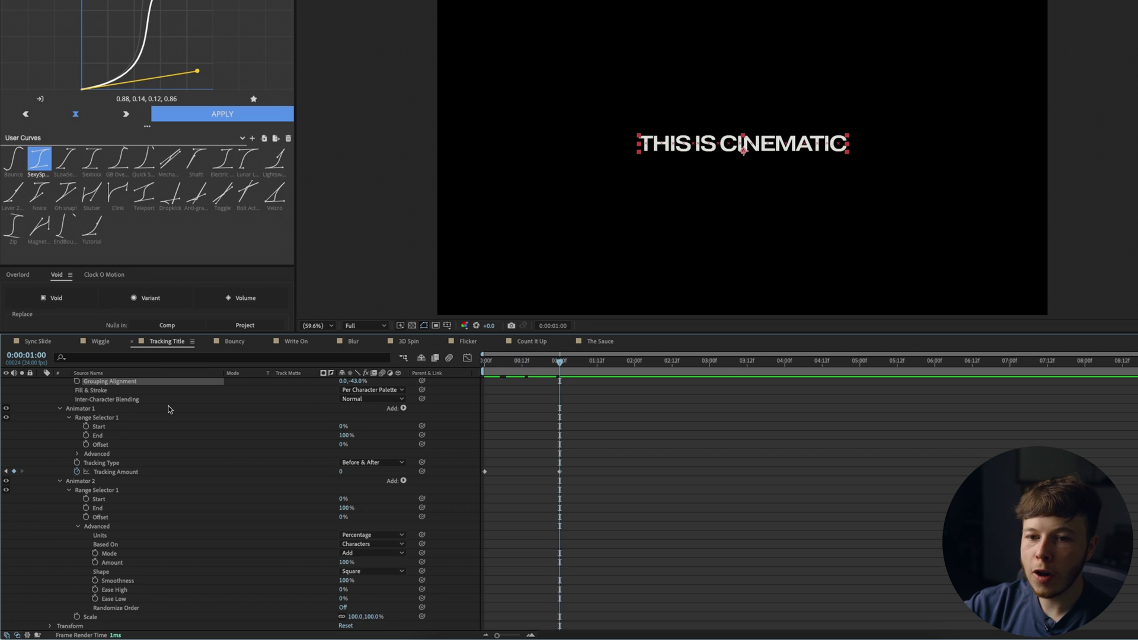
scroll(291, 436, "up", 3)
scroll(218, 514, "down", 3)
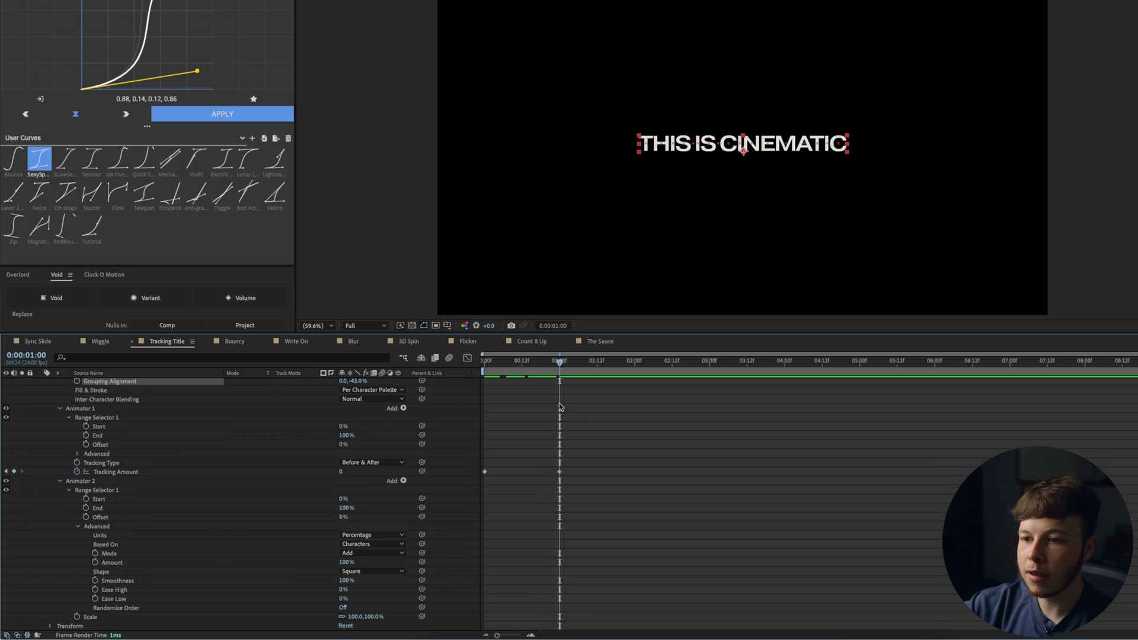
left_click(77, 617)
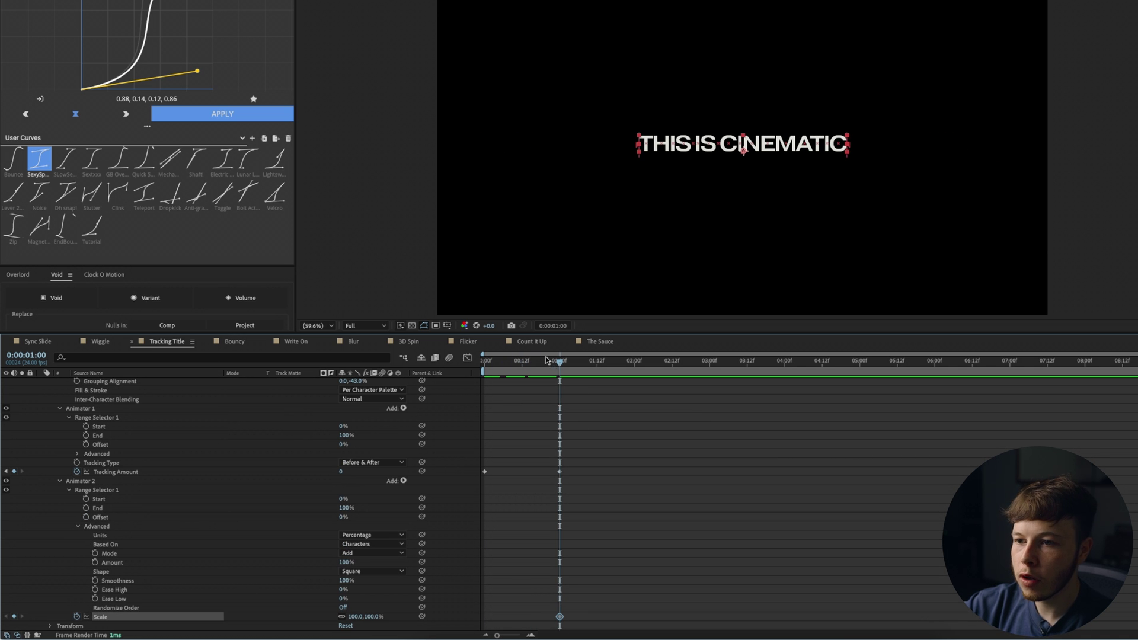
left_click_drag(545, 359, 485, 360)
left_click(356, 617)
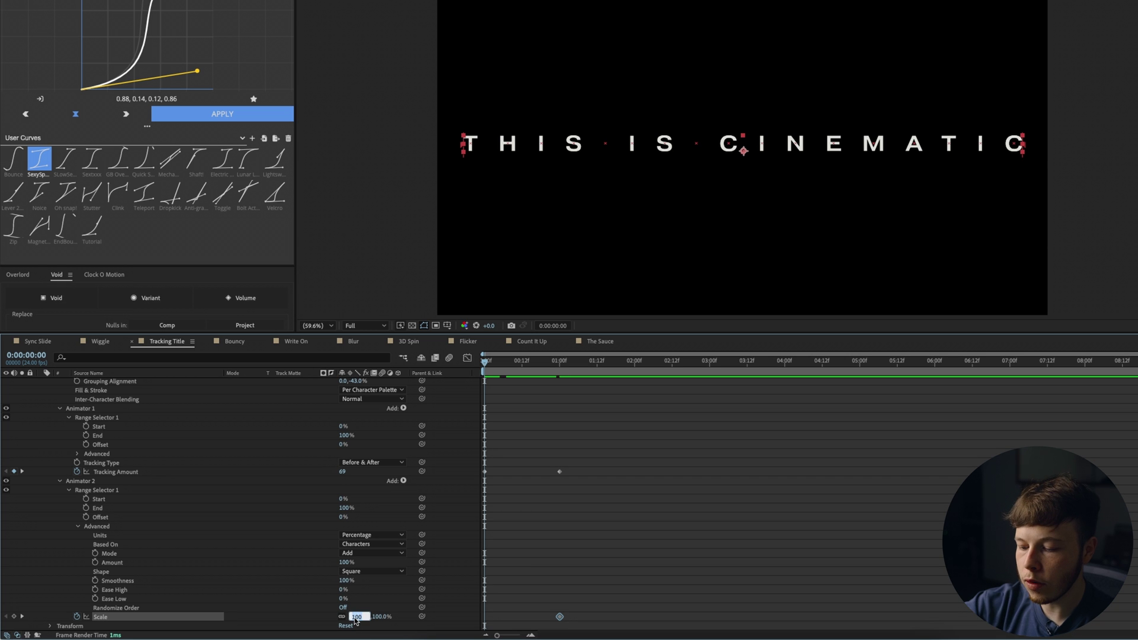
type("0")
key("Return")
left_click(790, 500)
key("space")
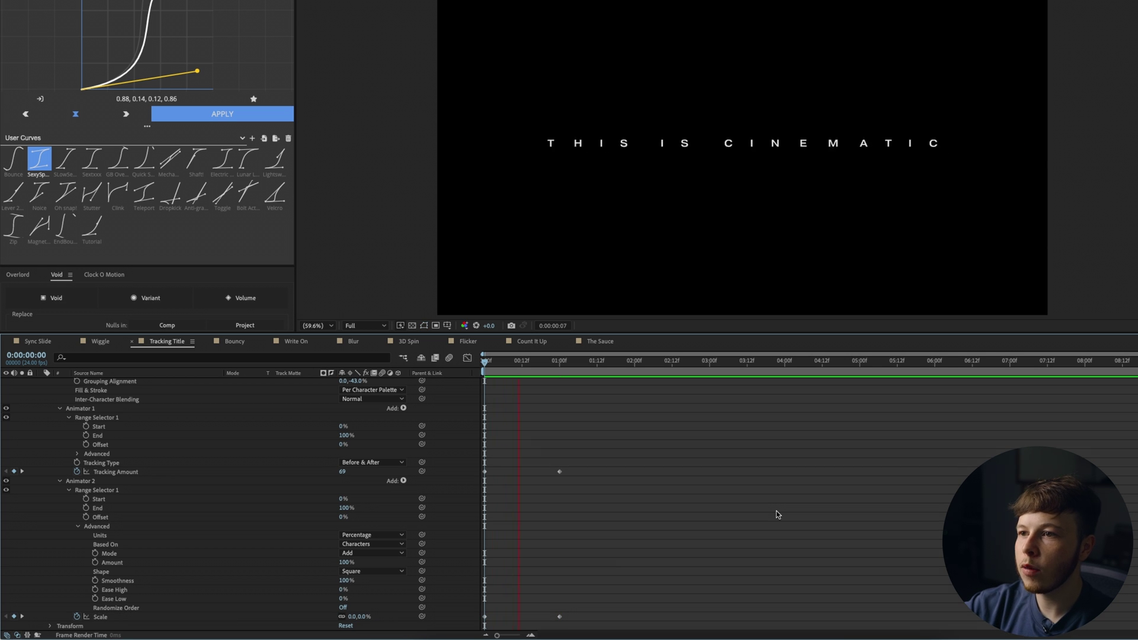
key("space")
Step: Move the ending Tracking Amount and Scale keyframes to just past 2 seconds, apply Easy Ease to all four and preview
left_click_drag(624, 609, 538, 452)
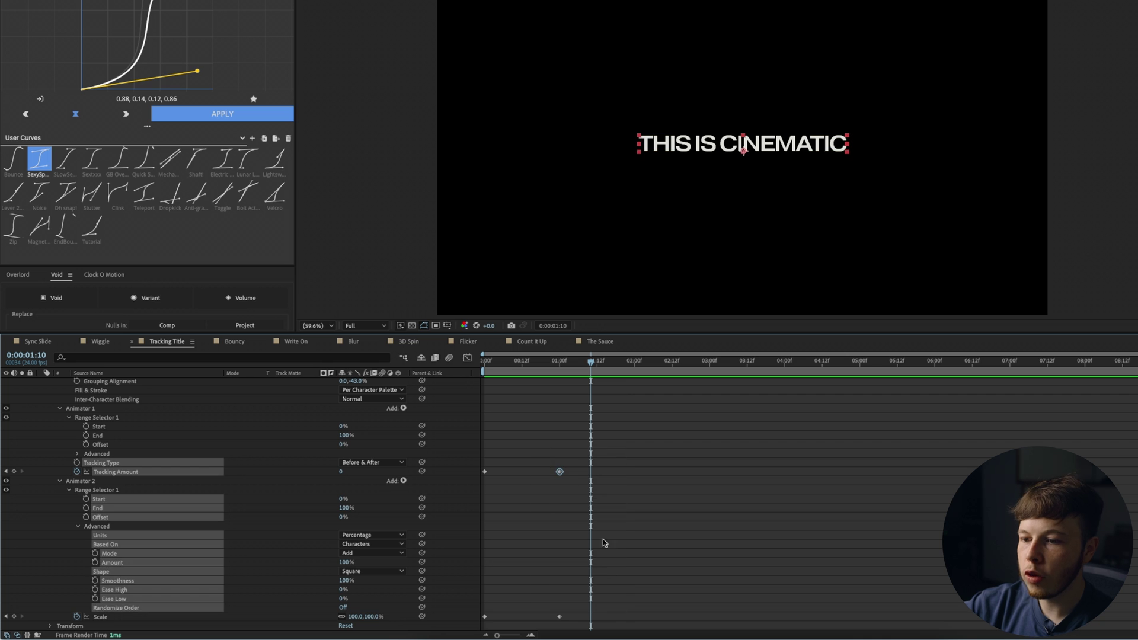
left_click_drag(628, 628, 643, 471)
left_click_drag(718, 443, 482, 614)
key("F9")
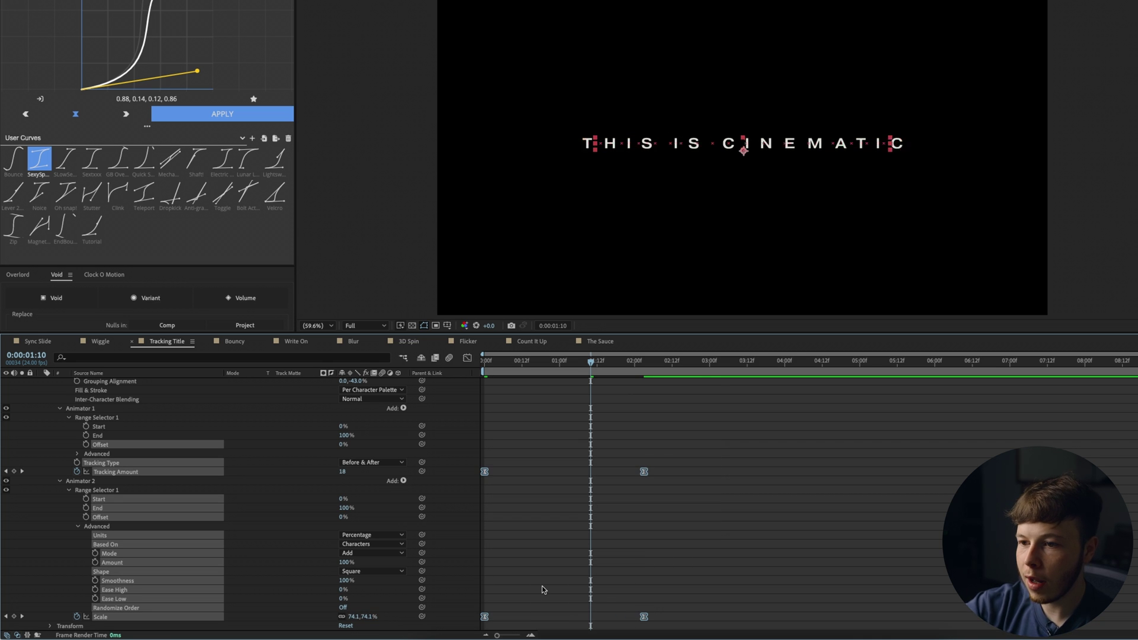
key("space")
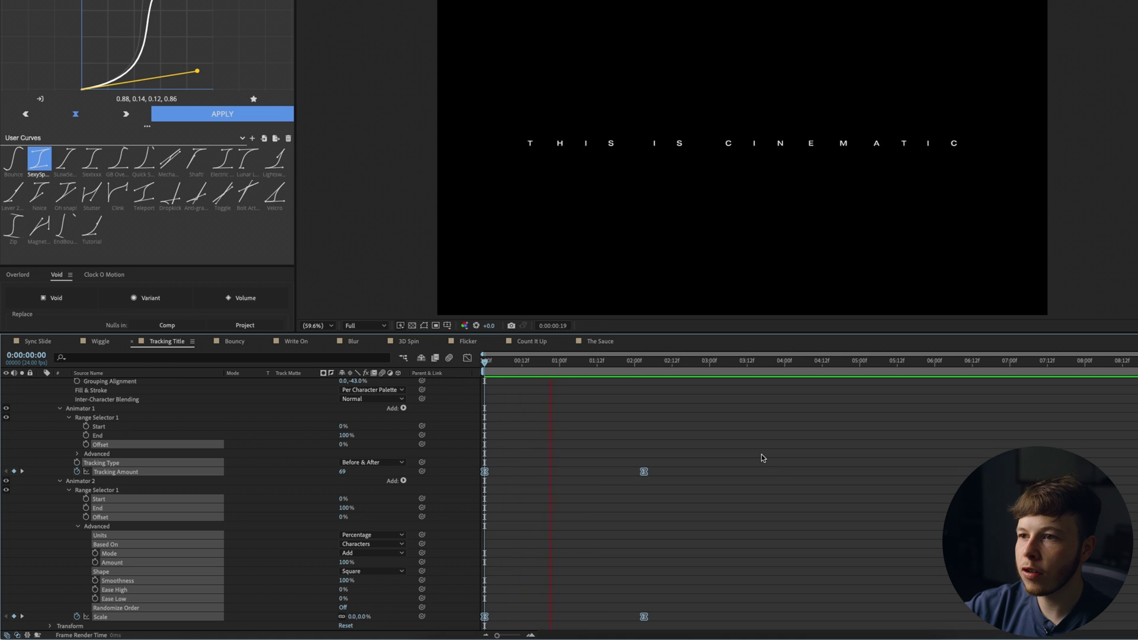
left_click(710, 544)
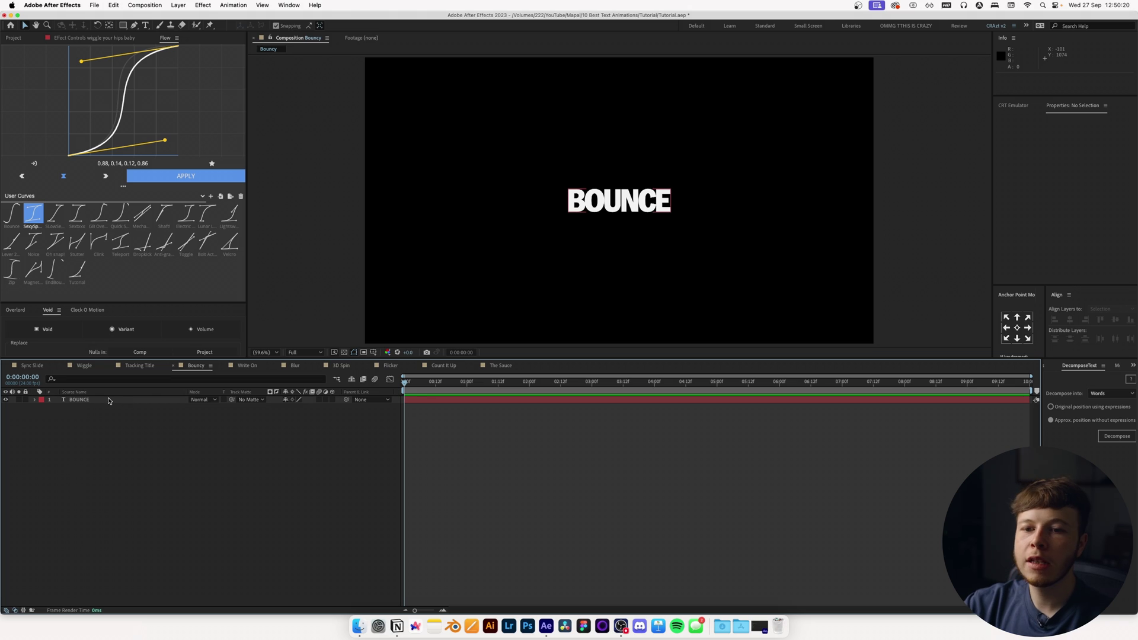
Step: Create shapes from the BOUNCE text in the Bouncy composition and extract each letter onto its own layer with Motion Tools
left_click(84, 401)
right_click(82, 402)
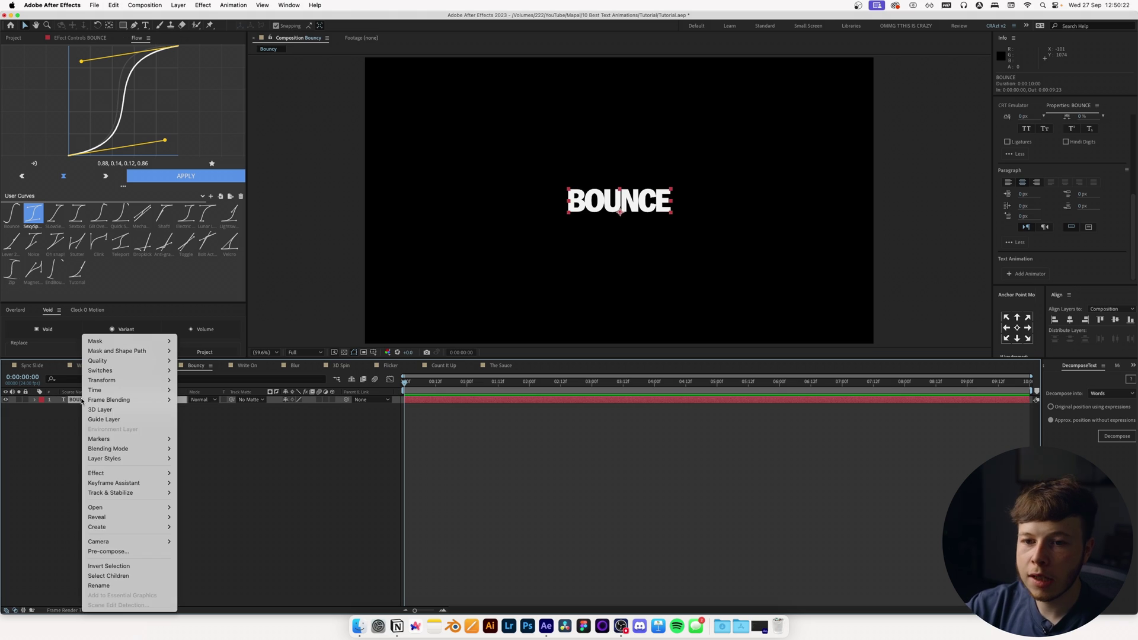
mouse_move(107, 531)
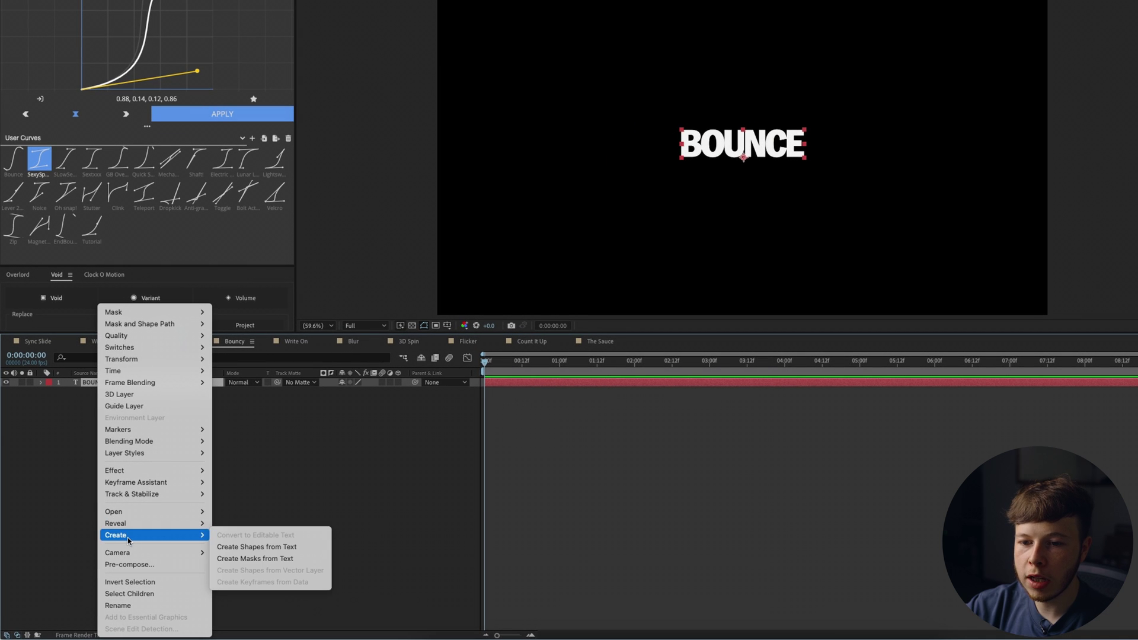
left_click(254, 546)
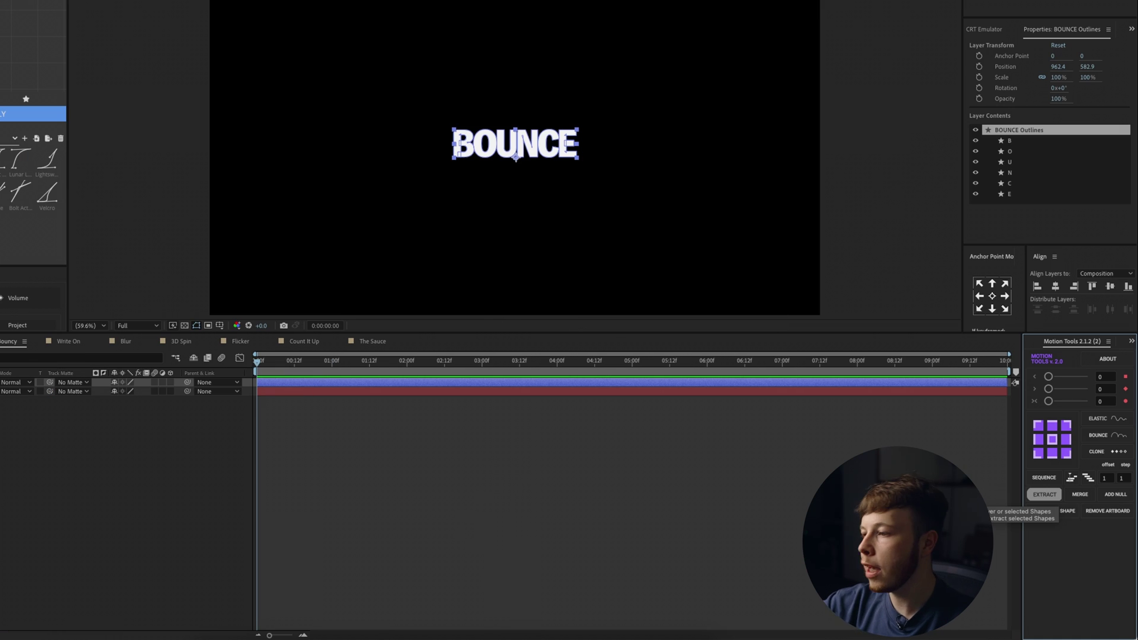
left_click(1047, 494)
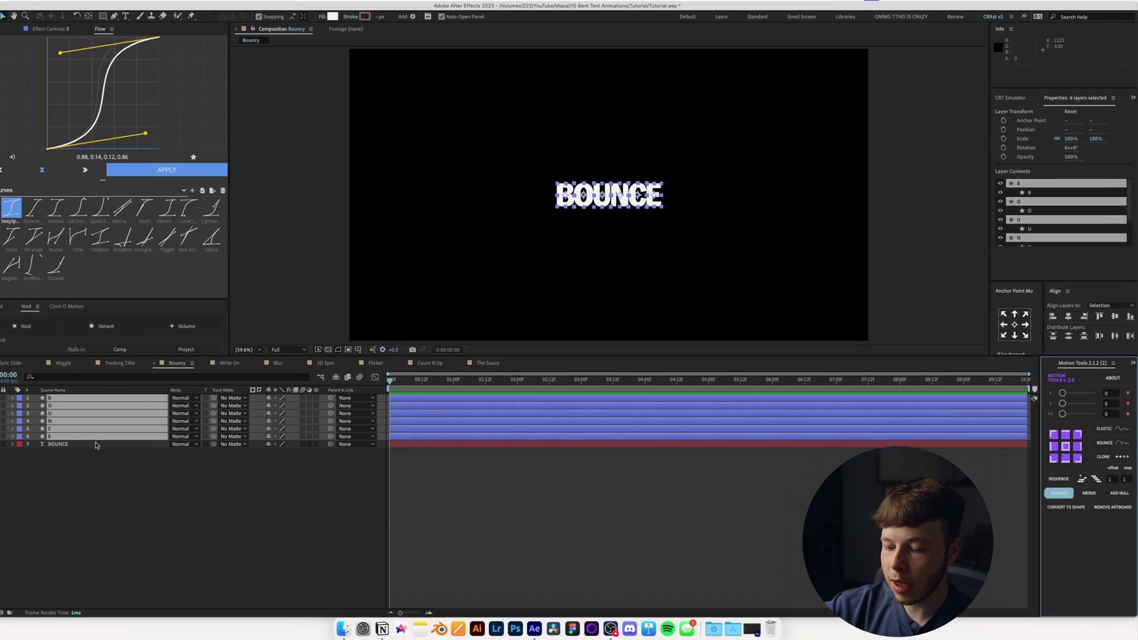
Step: Keyframe the Scale of all six letter layers from 0% at the start to 100% at 1 second
key("s")
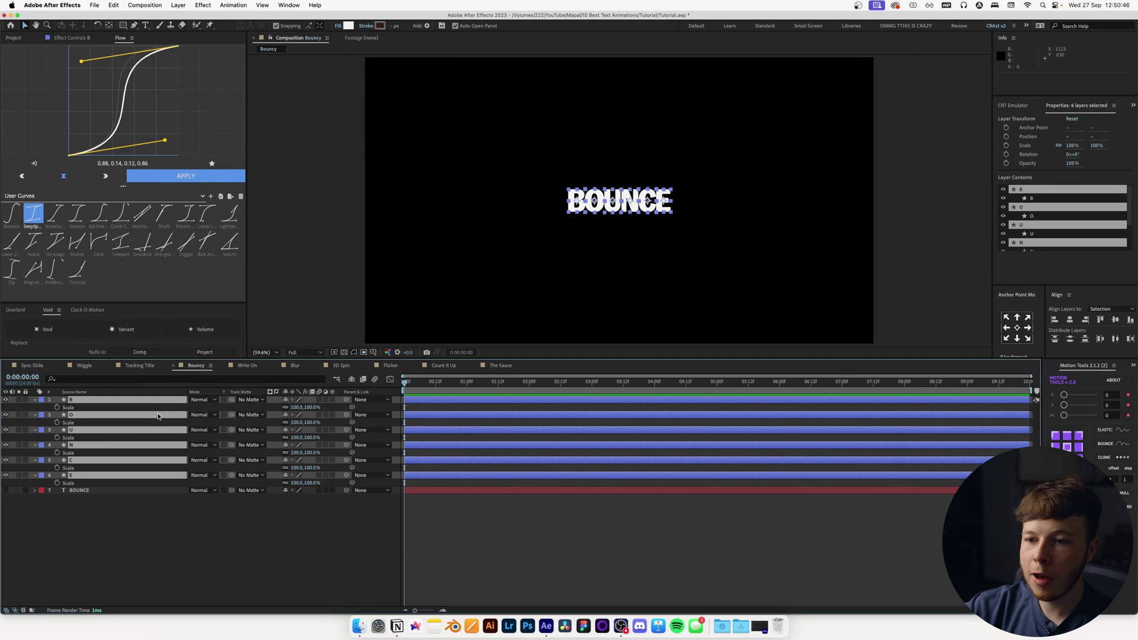
left_click(57, 423)
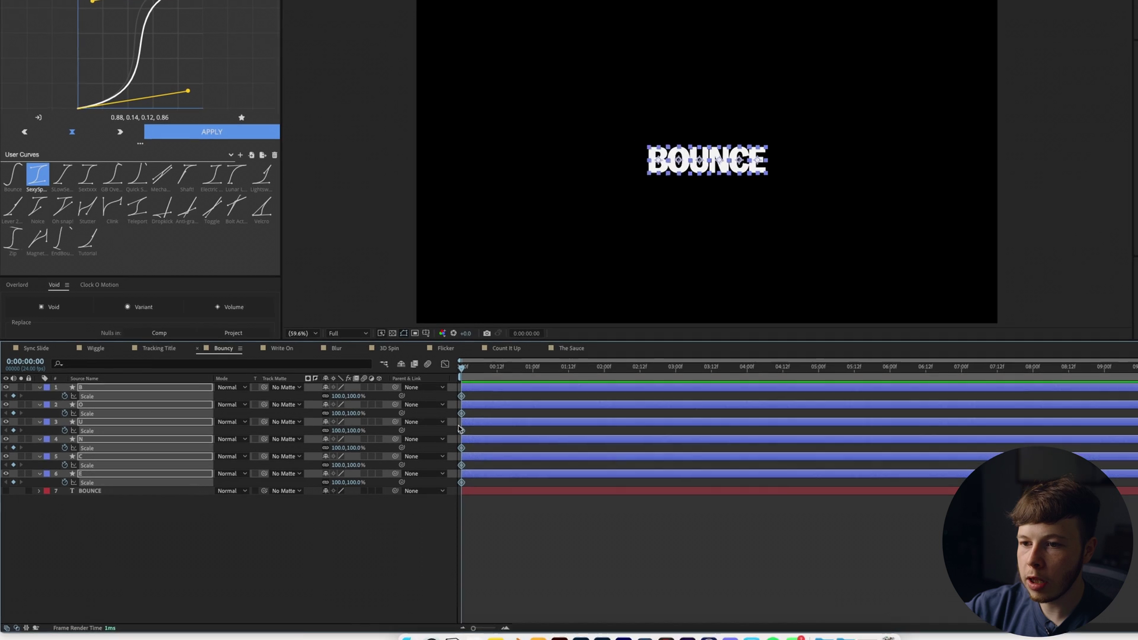
left_click_drag(517, 431, 558, 431)
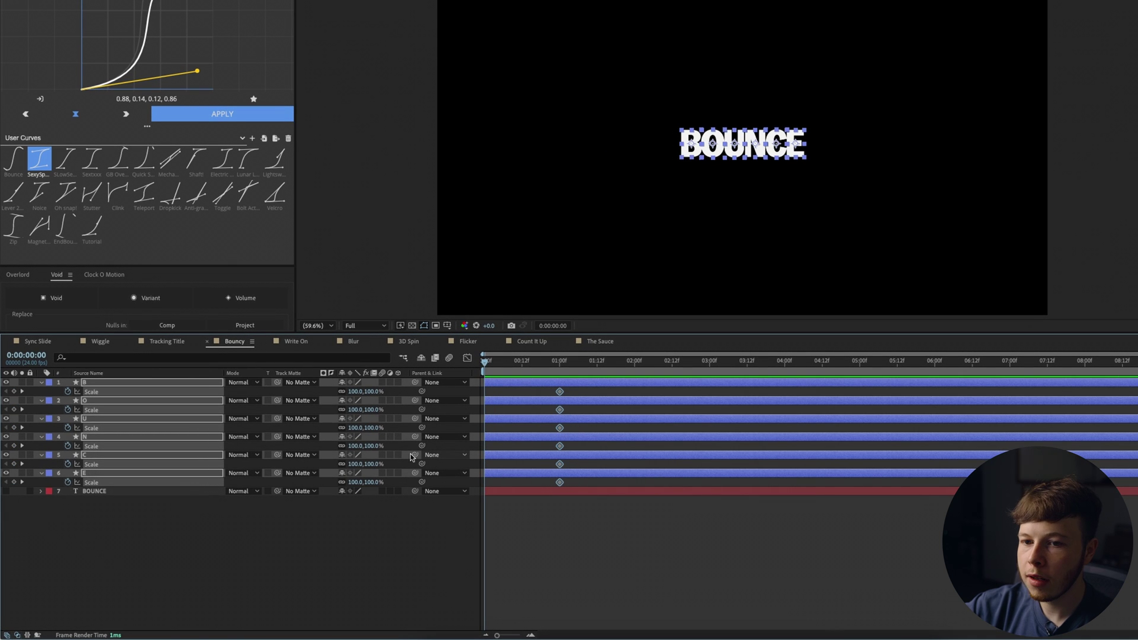
left_click(356, 446)
type("0")
key("Return")
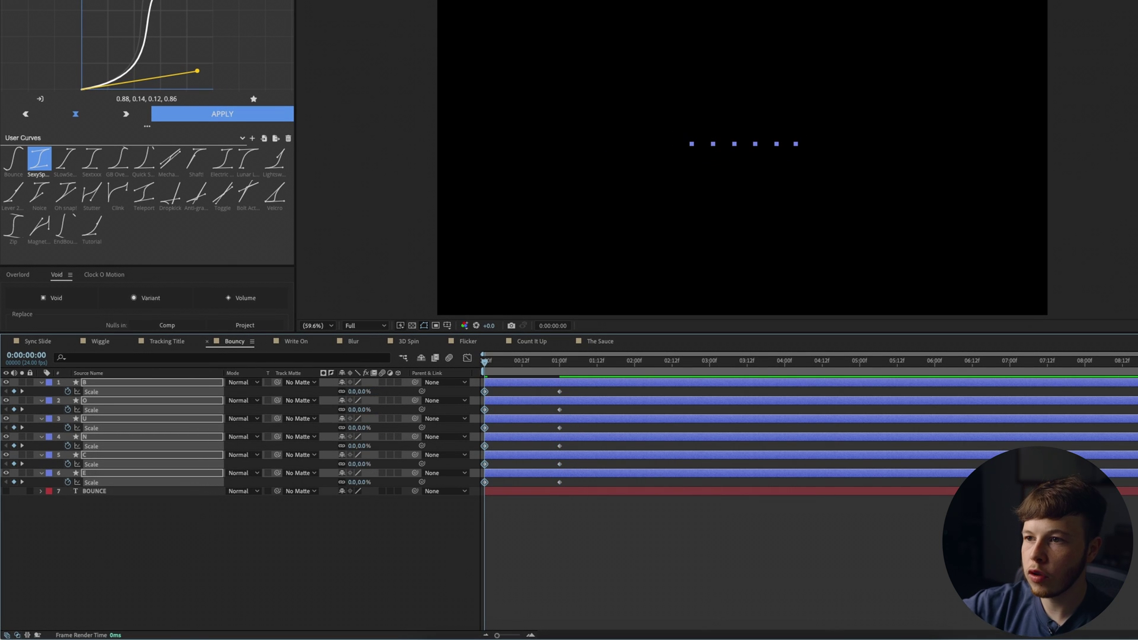
Step: Apply the 0.88, 0.14, 0.12, 0.86 Flow curve to the Scale keyframes of all six letter layers and preview the animation
left_click(585, 484)
left_click_drag(574, 483, 422, 358)
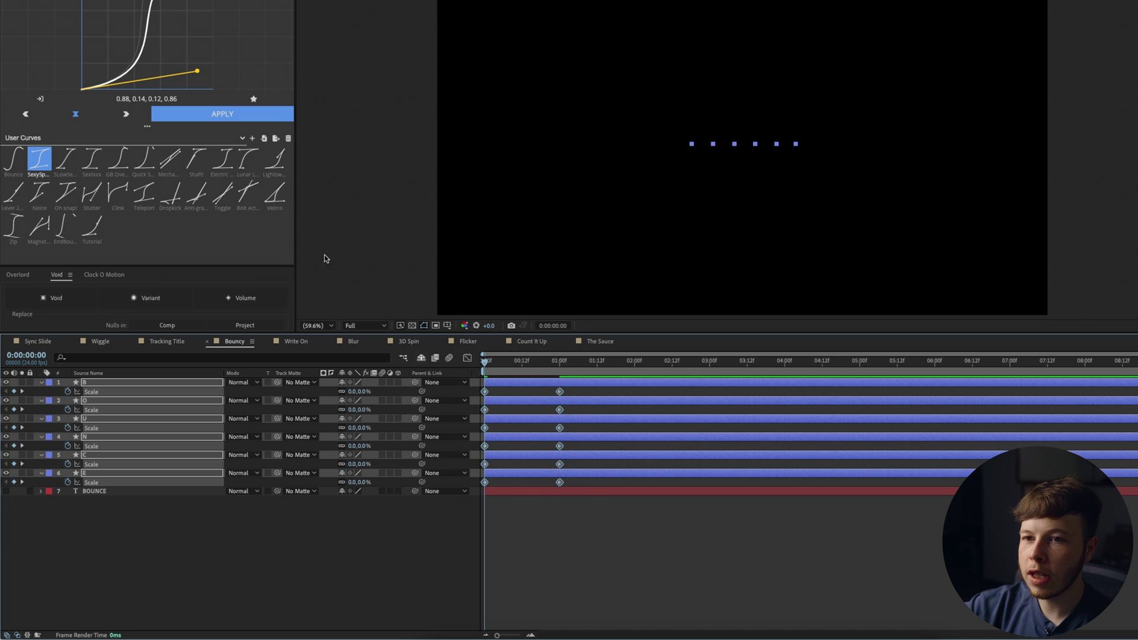
left_click(216, 121)
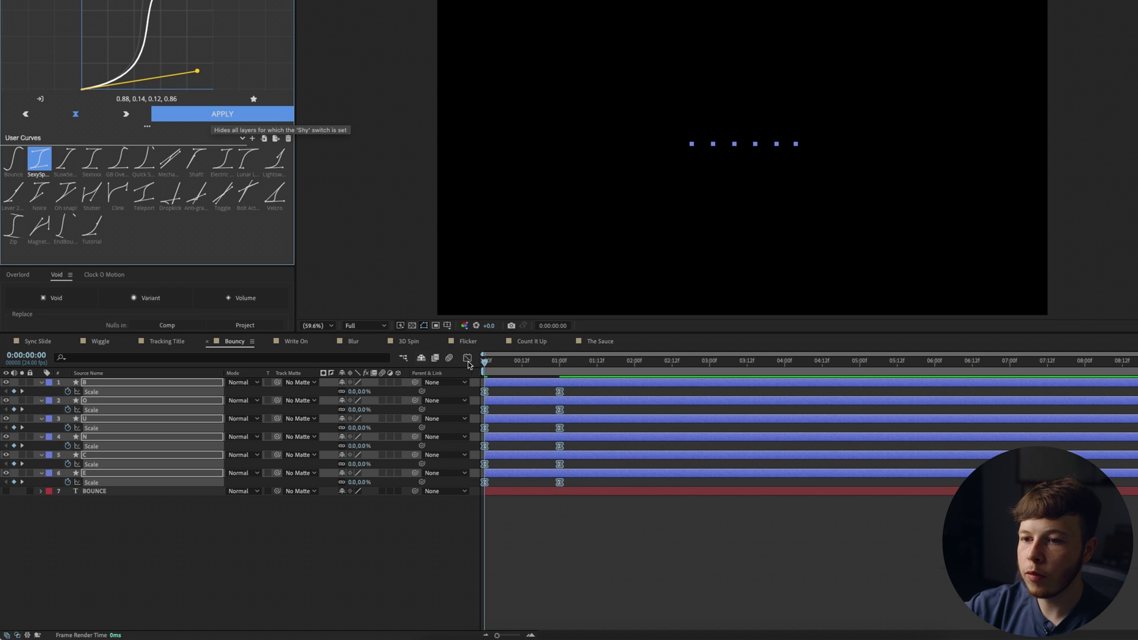
left_click(467, 359)
left_click(467, 359)
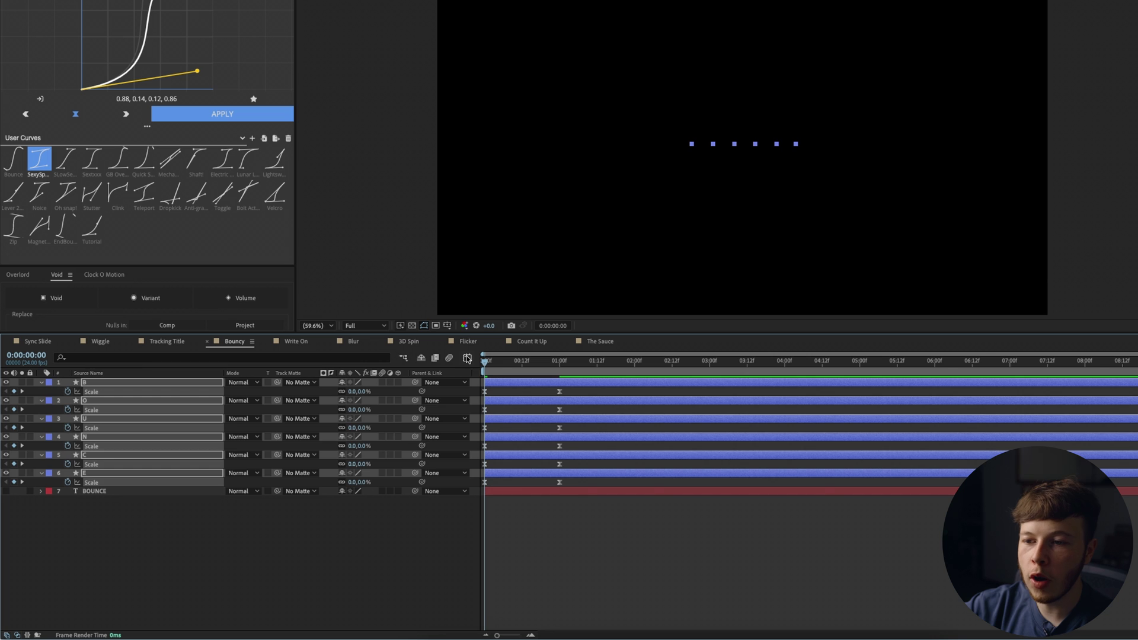
left_click(634, 548)
key("space")
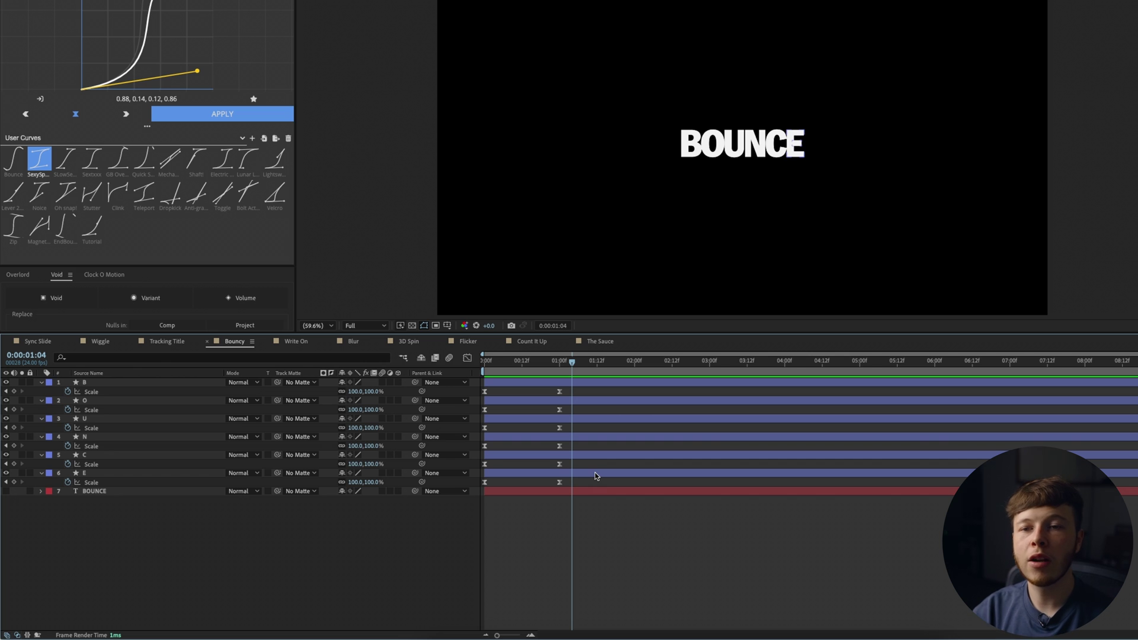
Step: Paste the bounce expression with amp .1 and freq 2.0 onto the B layer's Scale
left_click(68, 392, "alt")
key("ctrl+v")
left_click(571, 533)
Step: Copy only the B layer's Scale expression, paste it onto the Scale of the O, U, N, C and E layers and preview
right_click(90, 394)
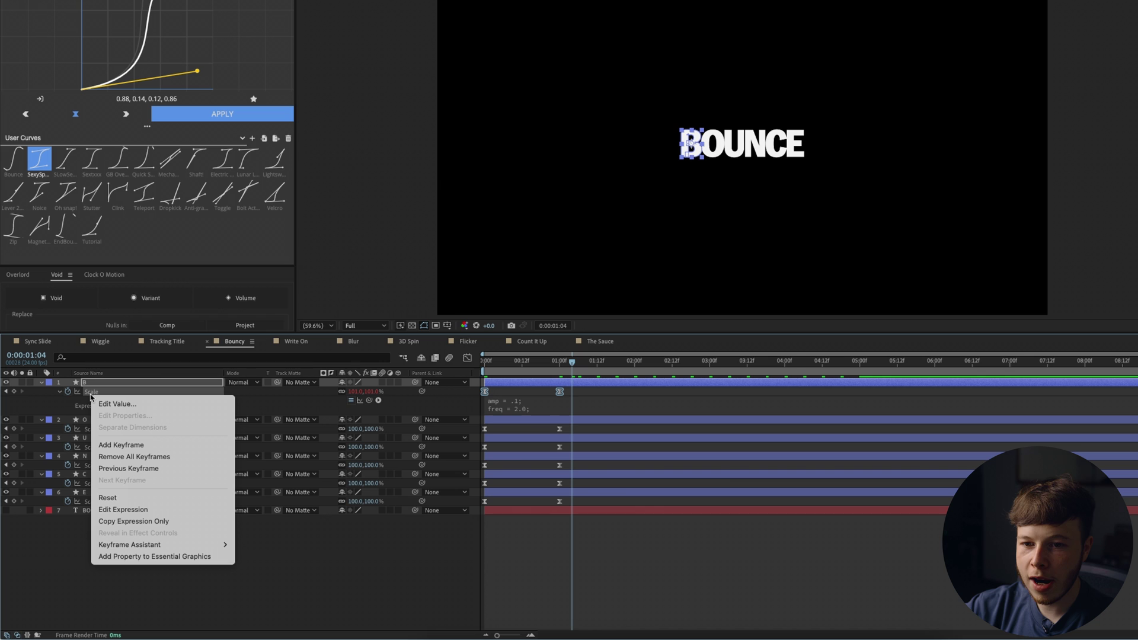
left_click(140, 522)
left_click(91, 428)
key("ctrl+v")
left_click(91, 447)
key("ctrl+v")
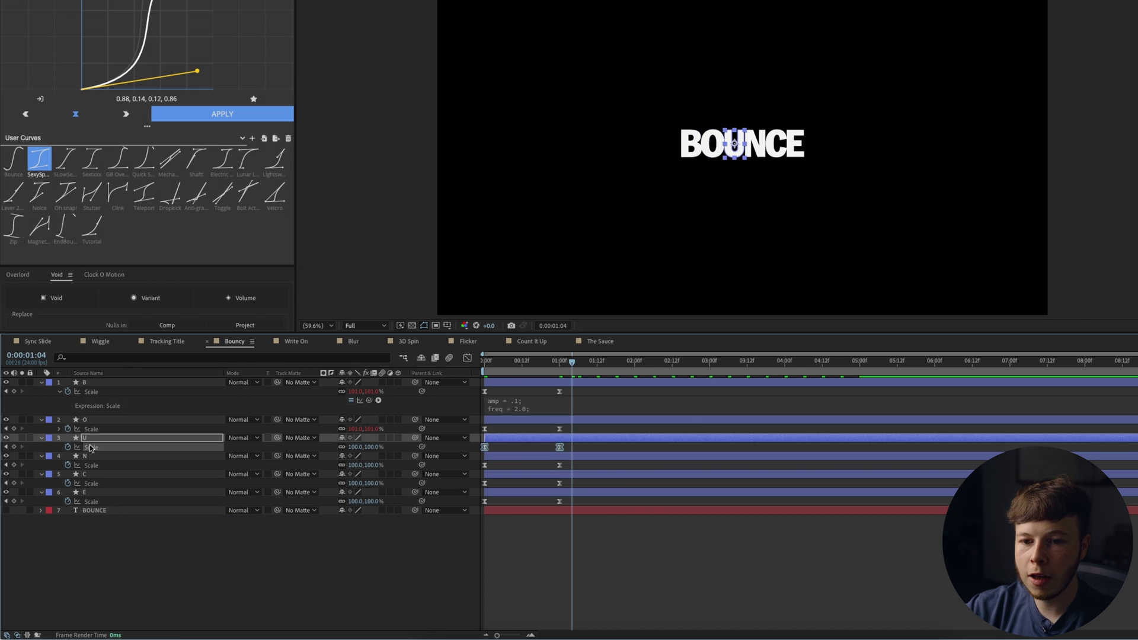
left_click(91, 465)
key("ctrl+v")
left_click(92, 483)
key("ctrl+v")
left_click(91, 502)
key("ctrl+v")
key("Home")
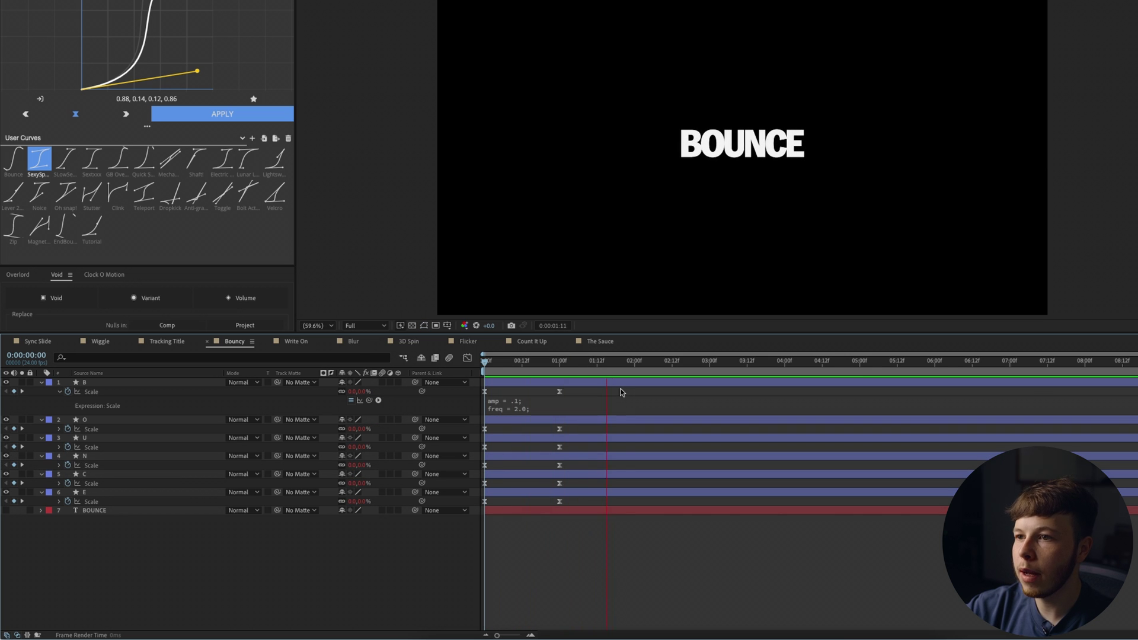
Step: View the full bounce expression on the B layer's Scale and fold it back to the keyframe rows
left_click(573, 409)
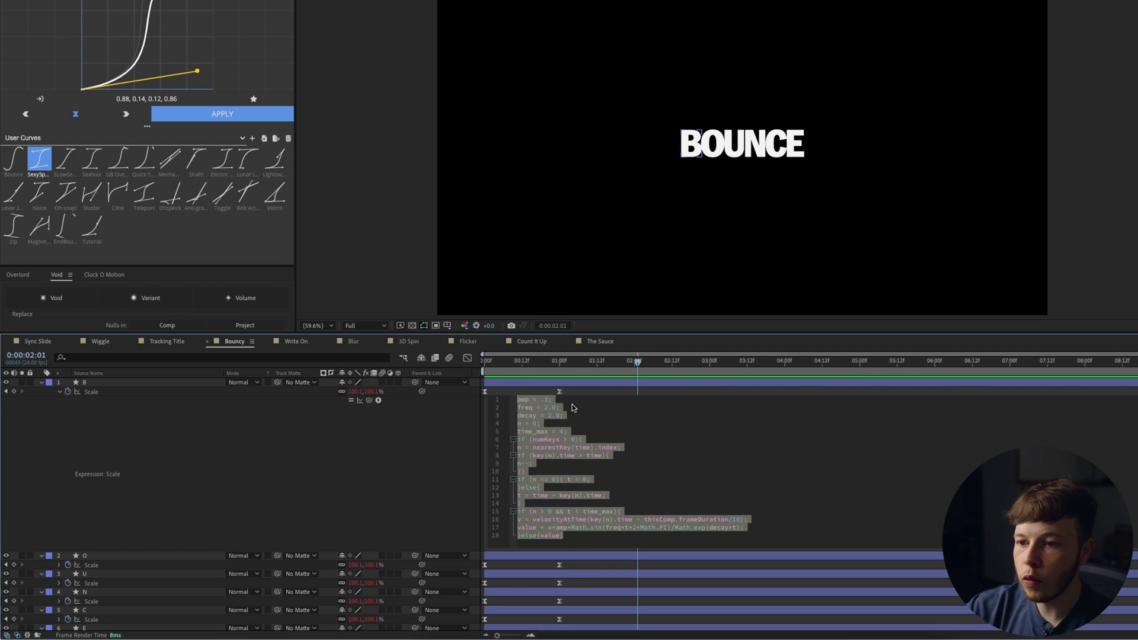
left_click(568, 409)
left_click(584, 386)
left_click(579, 385)
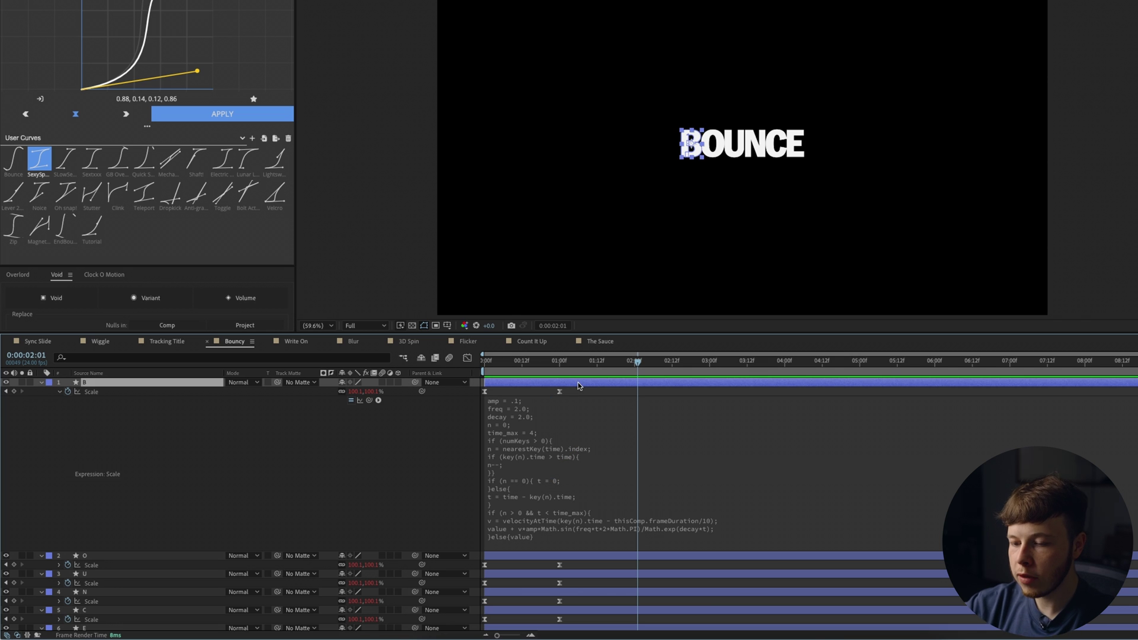
key("u")
key("u")
Step: Convert the Scale keyframes of all six letters back to linear and preview the bounce
left_click_drag(581, 482, 383, 365)
left_click(559, 392, "ctrl")
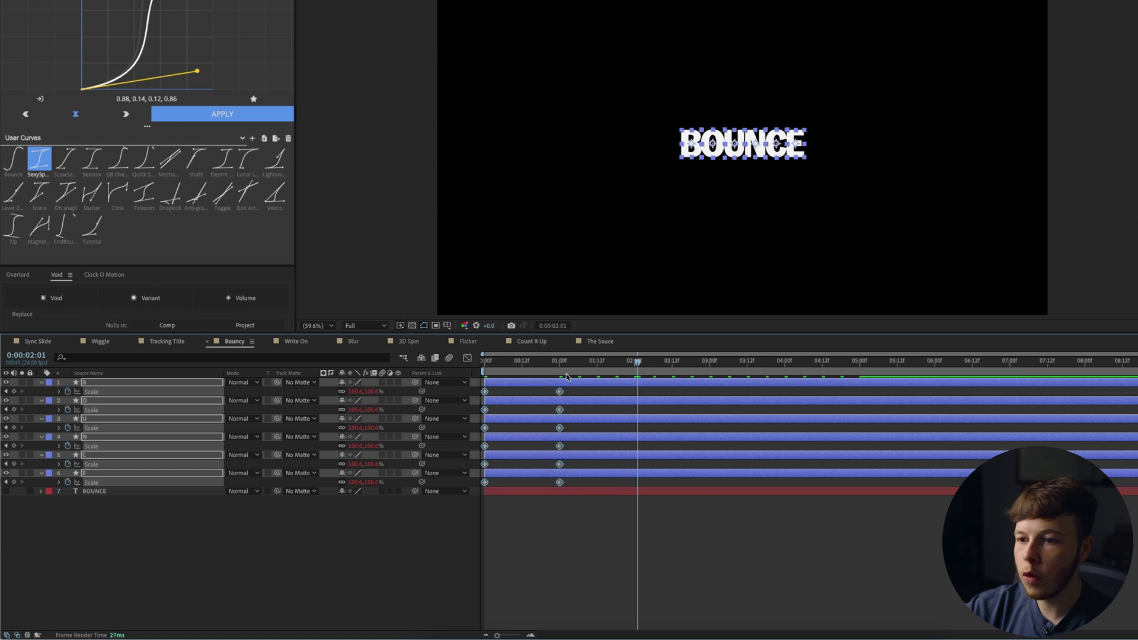
key("Home")
left_click(660, 526)
key("space")
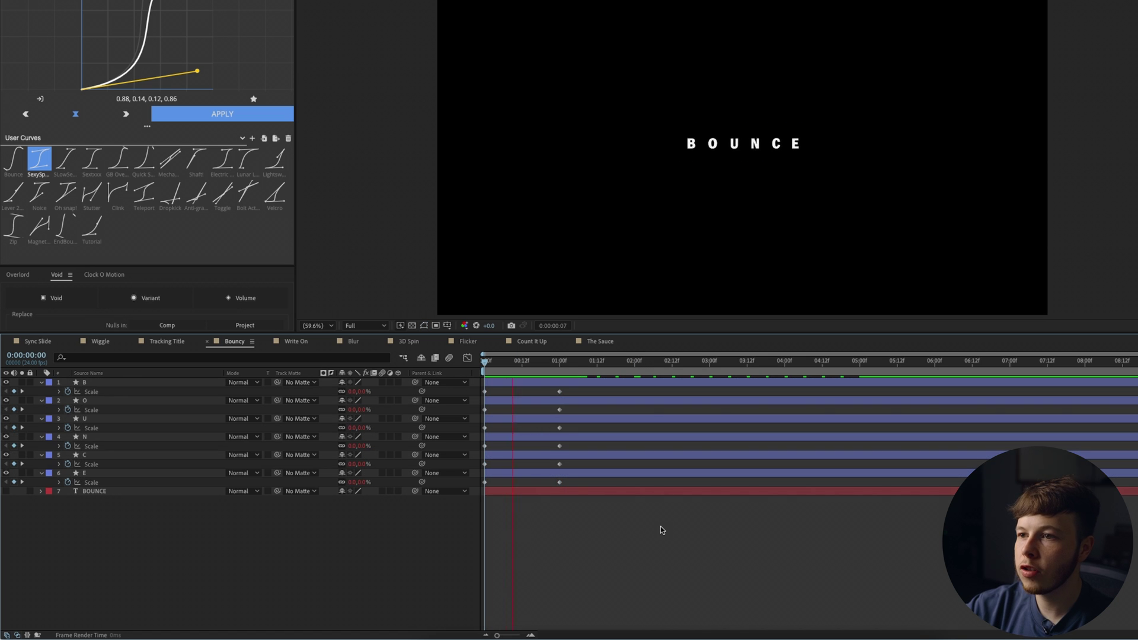
key("space")
Step: Apply the 0.88, 0.14, 0.12, 0.86 Flow curve to all Scale keyframes, move the ending ones to about 13 frames and preview
left_click_drag(571, 486, 339, 378)
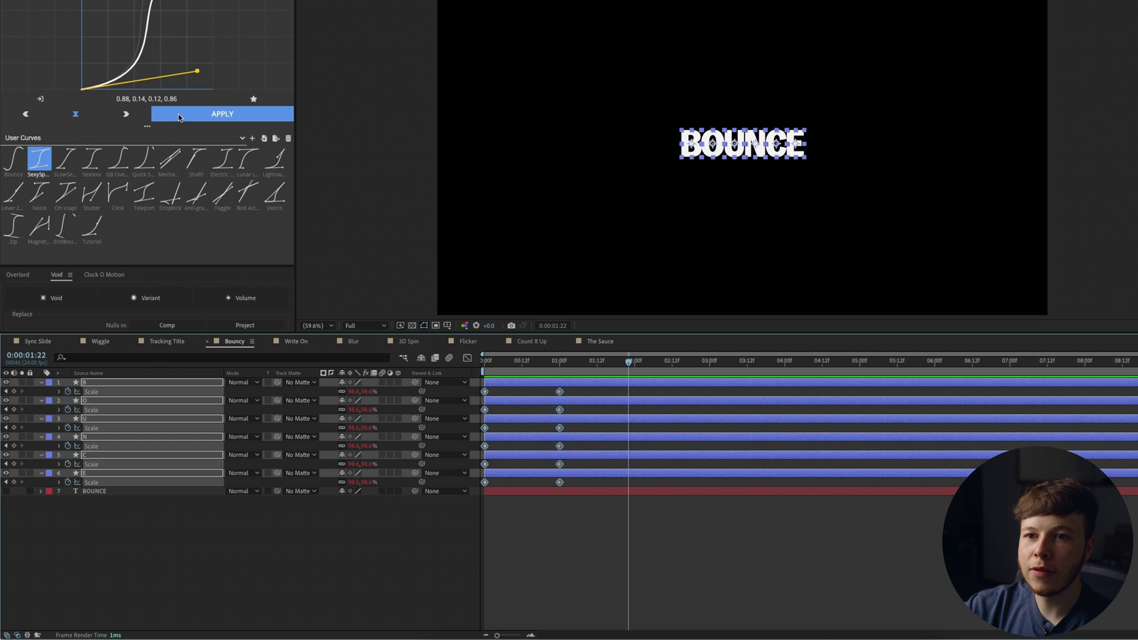
left_click(179, 117)
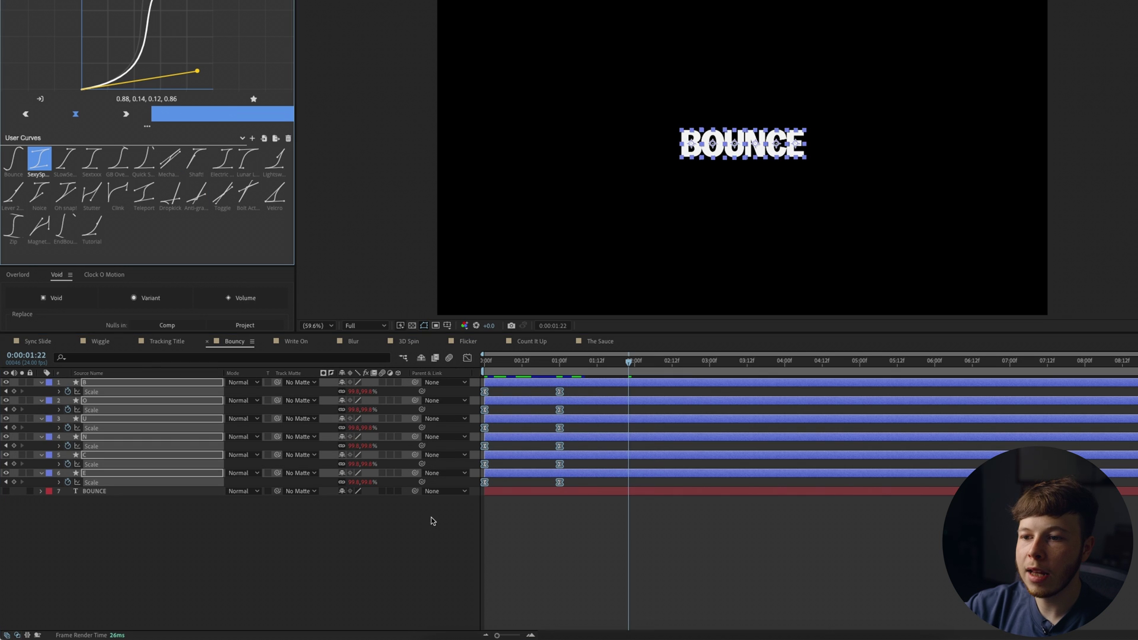
left_click_drag(559, 390, 525, 391)
key("Home")
left_click(617, 537)
key("space")
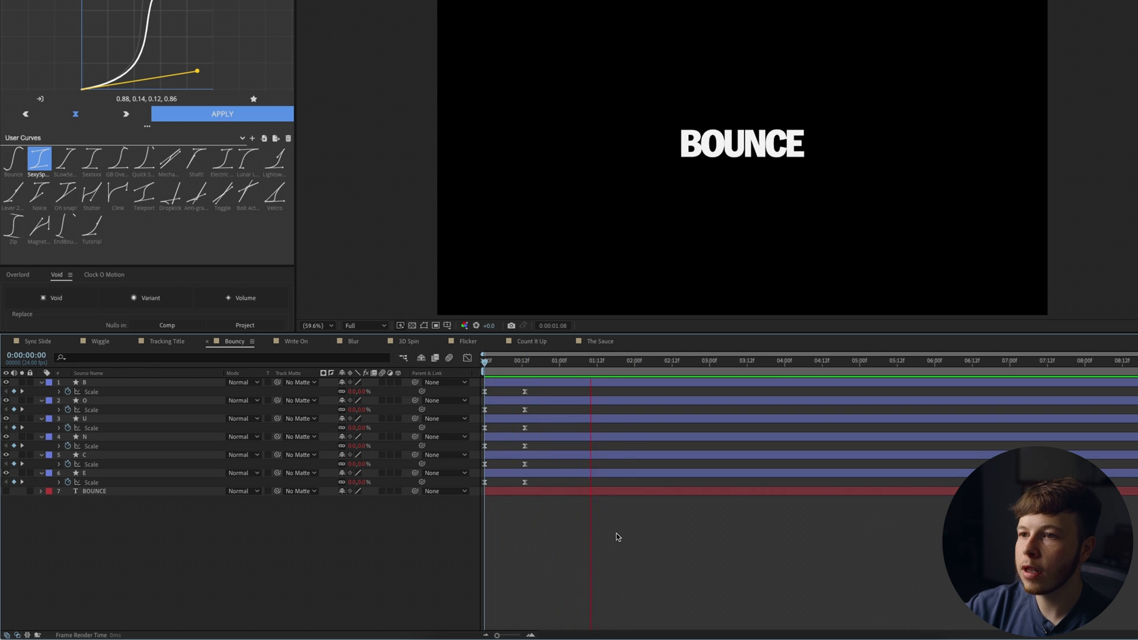
scroll(720, 151, "up", 4)
key("space")
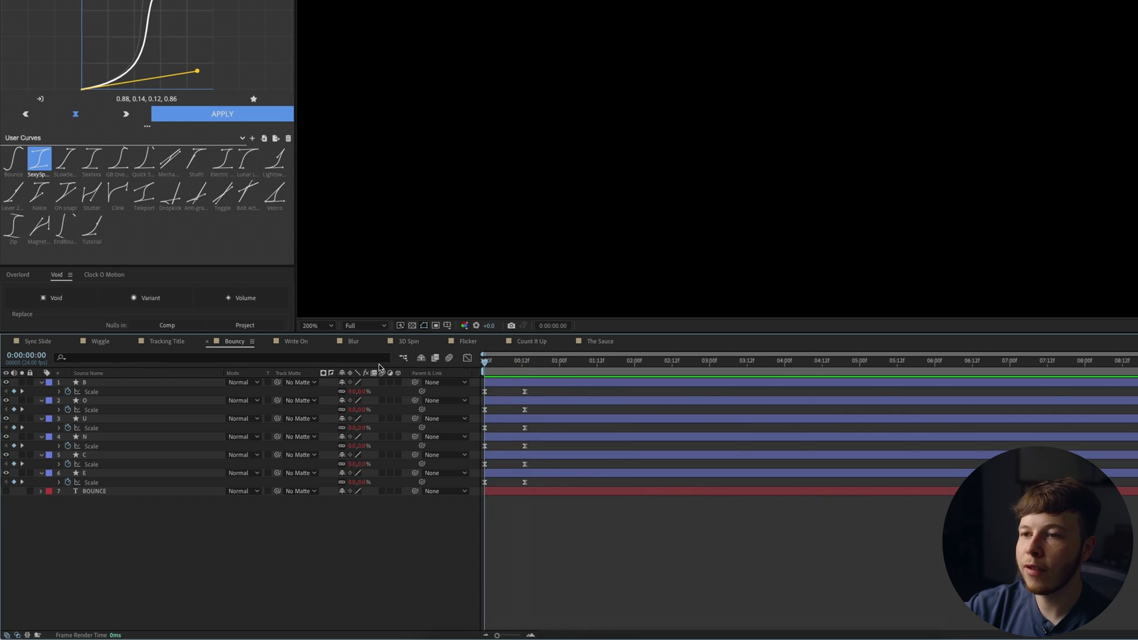
key("space")
key("space")
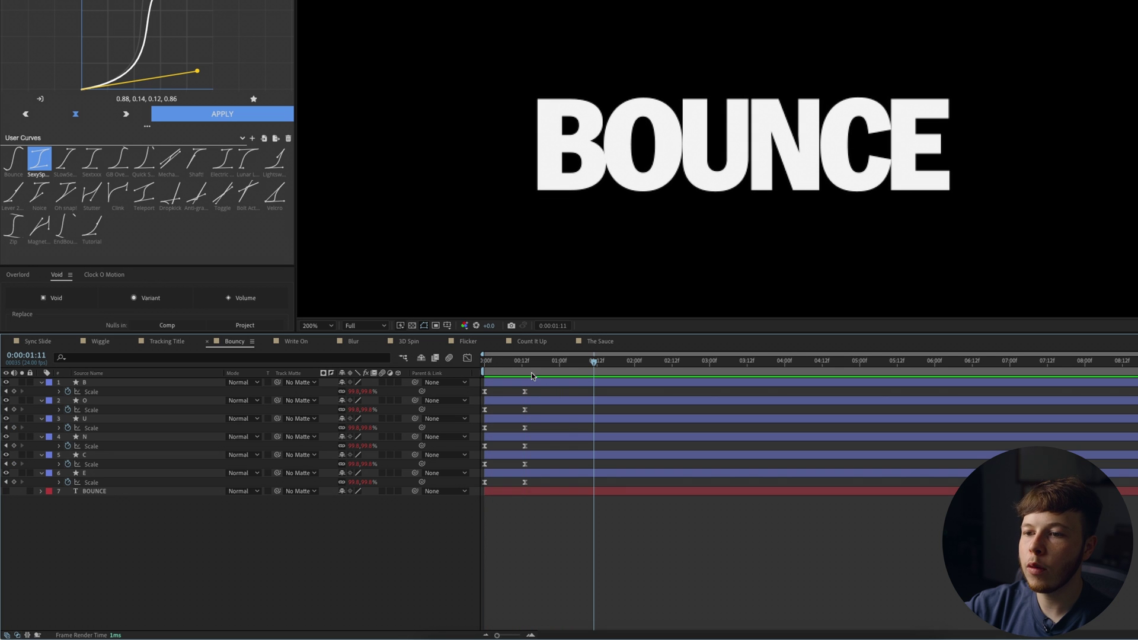
left_click(317, 326)
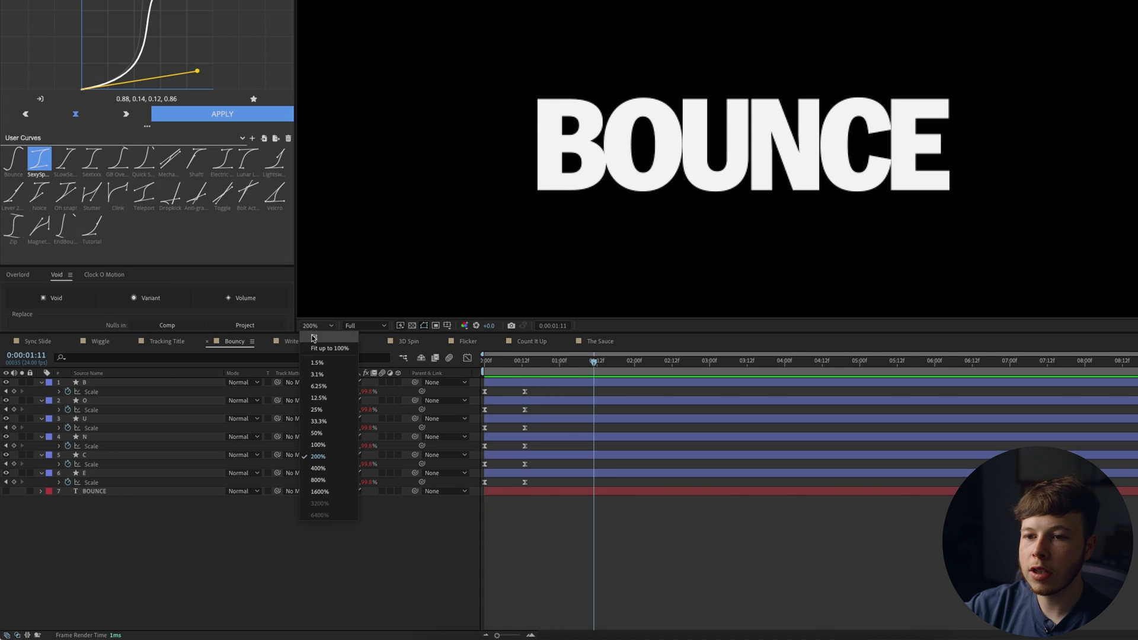
left_click(323, 512)
Step: Stagger the six letter layers in time with the Motion Tools Sequence function
left_click(88, 384)
left_click(97, 478, "shift")
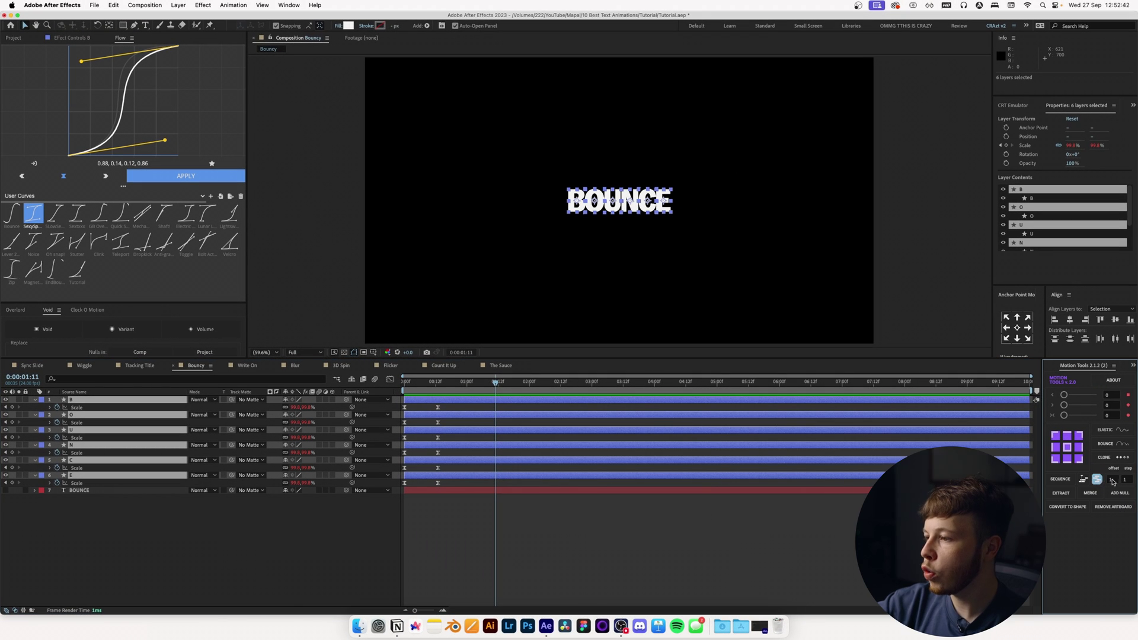
key("Return")
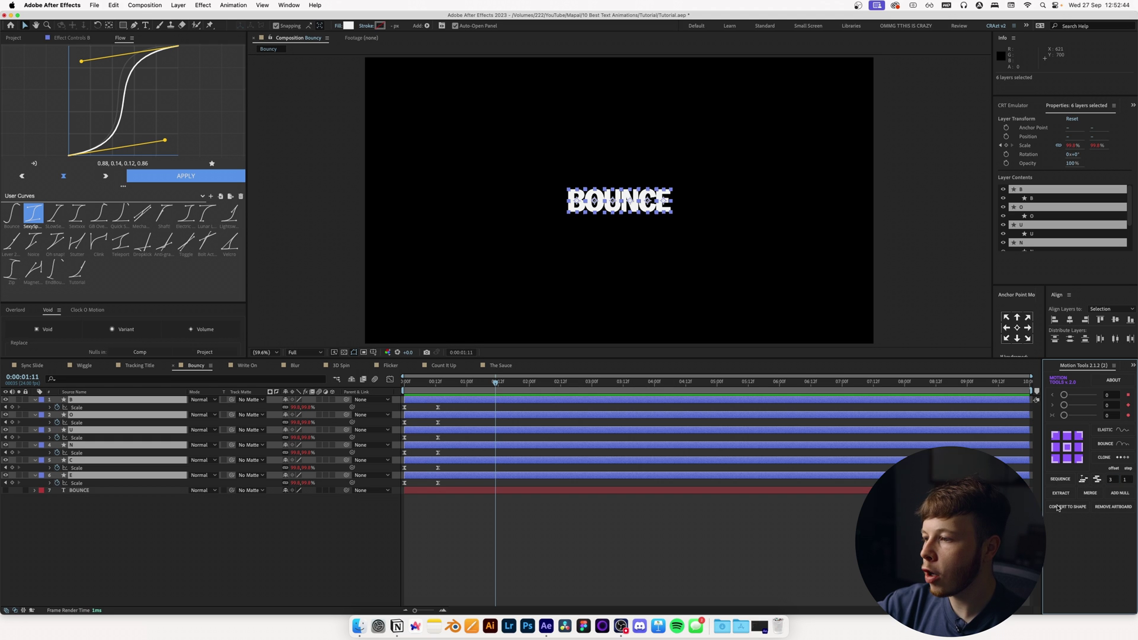
left_click(1057, 480)
left_click(603, 543)
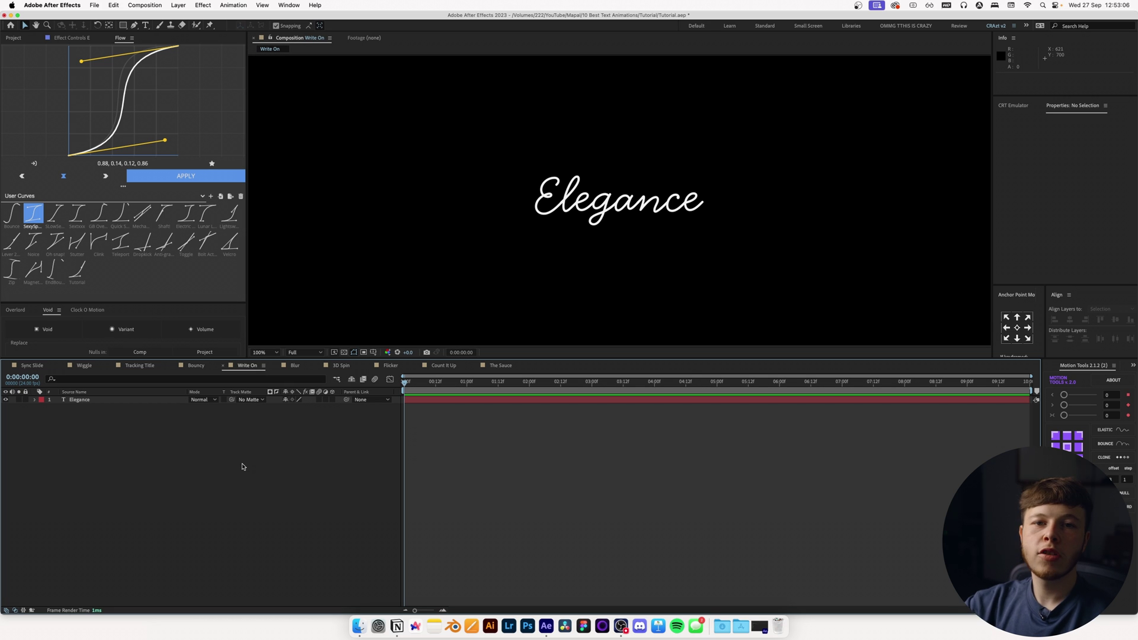
Step: Create shapes from the Elegance text in the Write On composition, with each letter on its own layer
left_click(580, 204)
scroll(1031, 237, "up", 10)
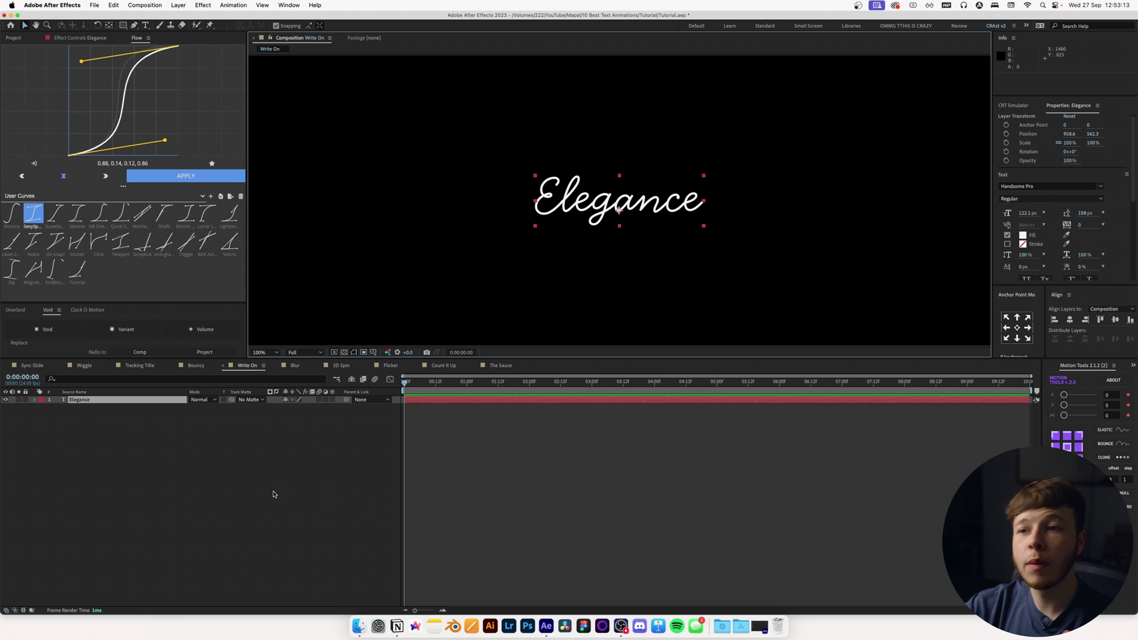
left_click(214, 449)
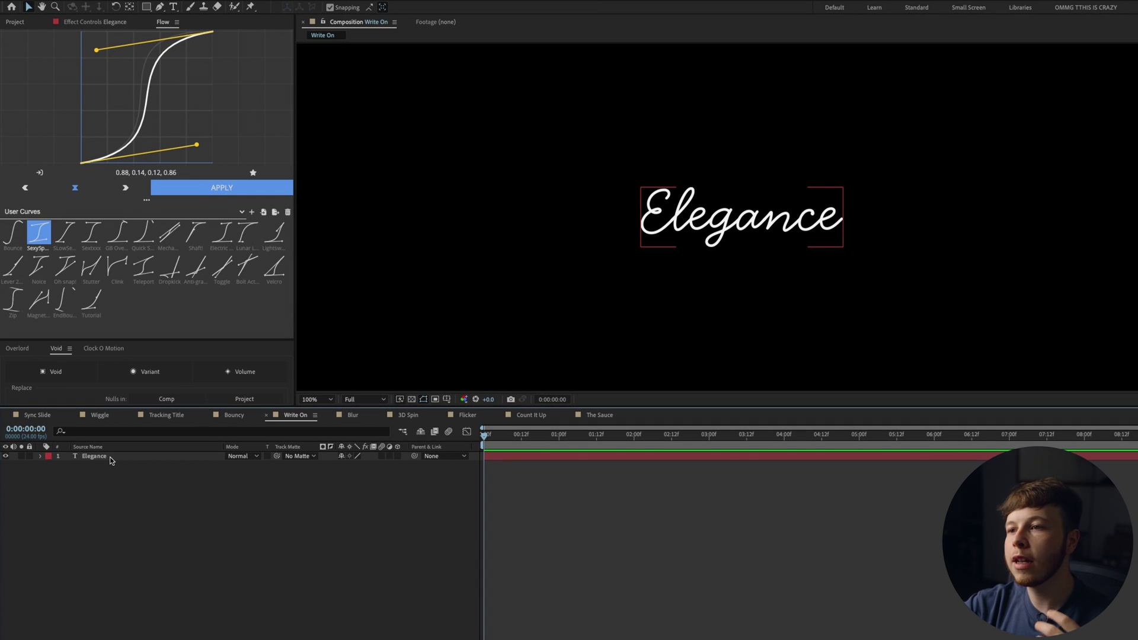
left_click(110, 461)
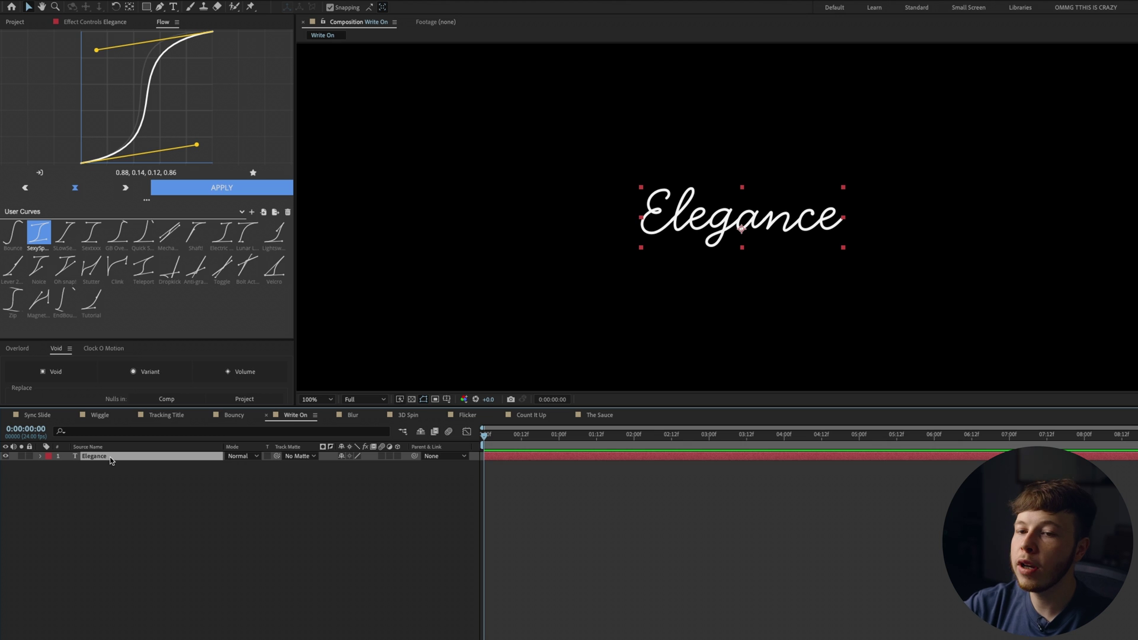
right_click(111, 460)
mouse_move(148, 608)
left_click(262, 621)
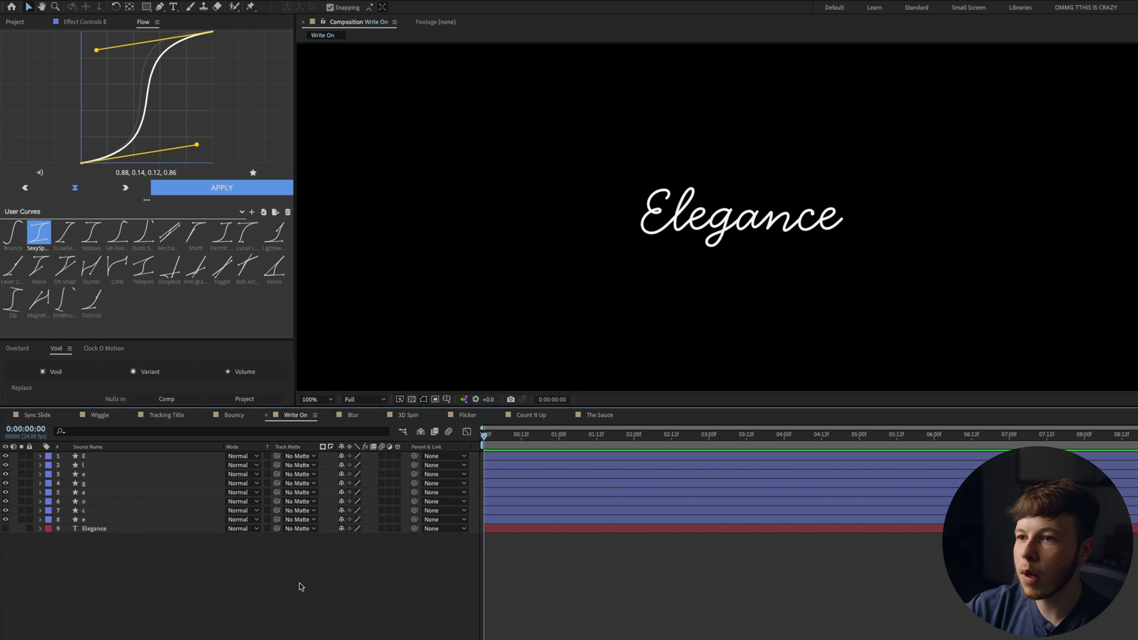
Step: Solo the capital E letter layer of Elegance
scroll(640, 246, "up", 4)
key("v")
left_click(83, 457)
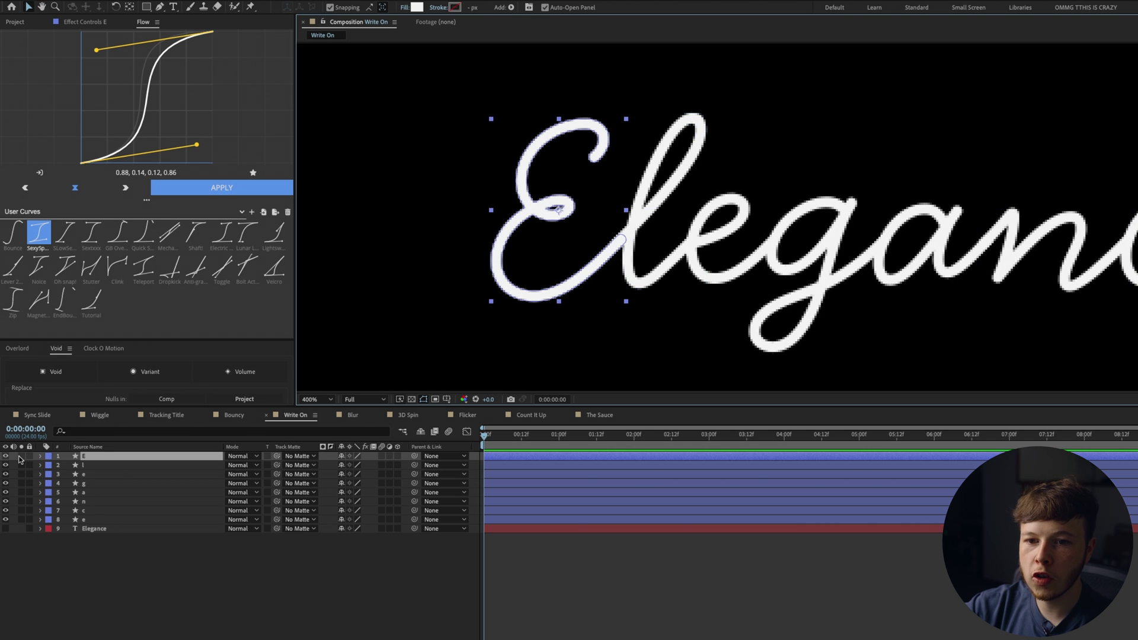
left_click(21, 456)
left_click(245, 606)
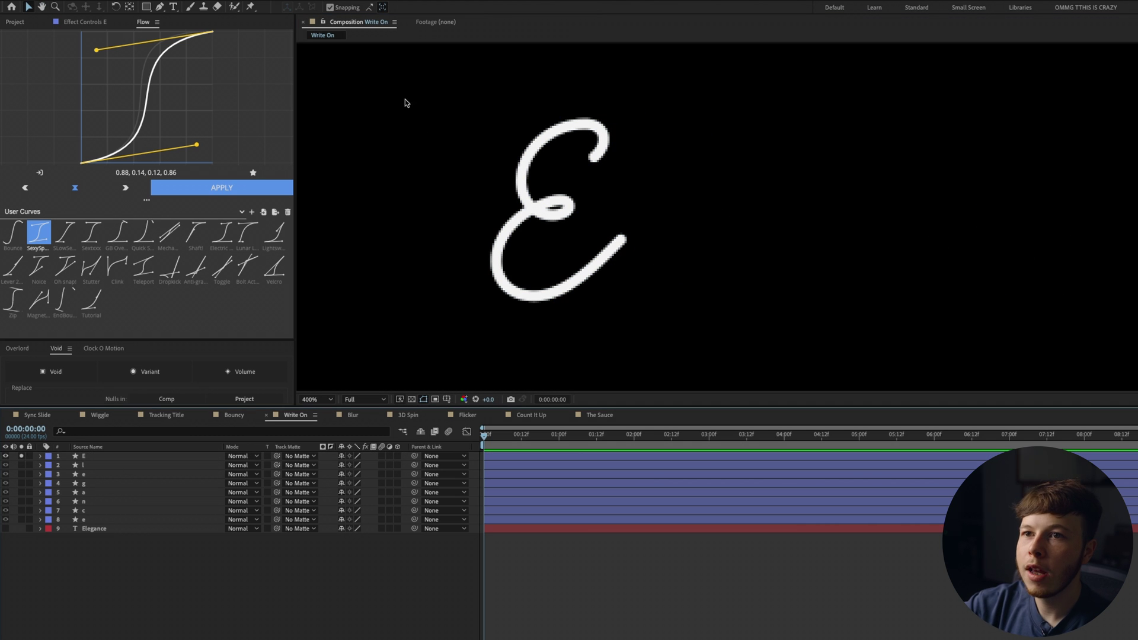
Step: Set up the Pen tool with no fill and a red FF0000 stroke
left_click(161, 7)
left_click(323, 7)
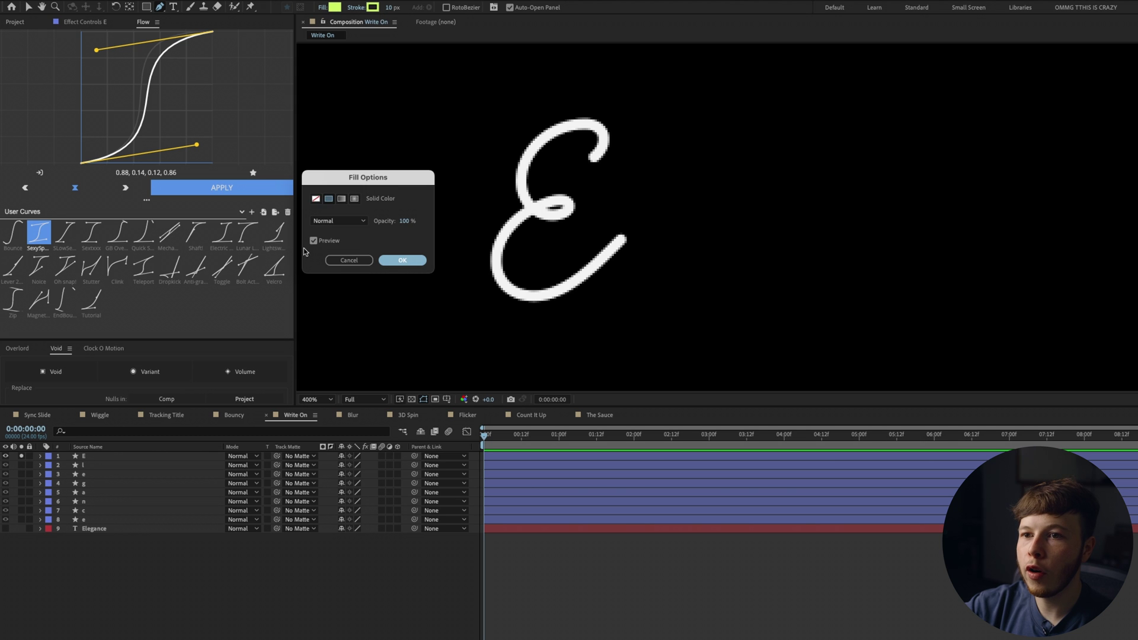
left_click(315, 199)
left_click(402, 260)
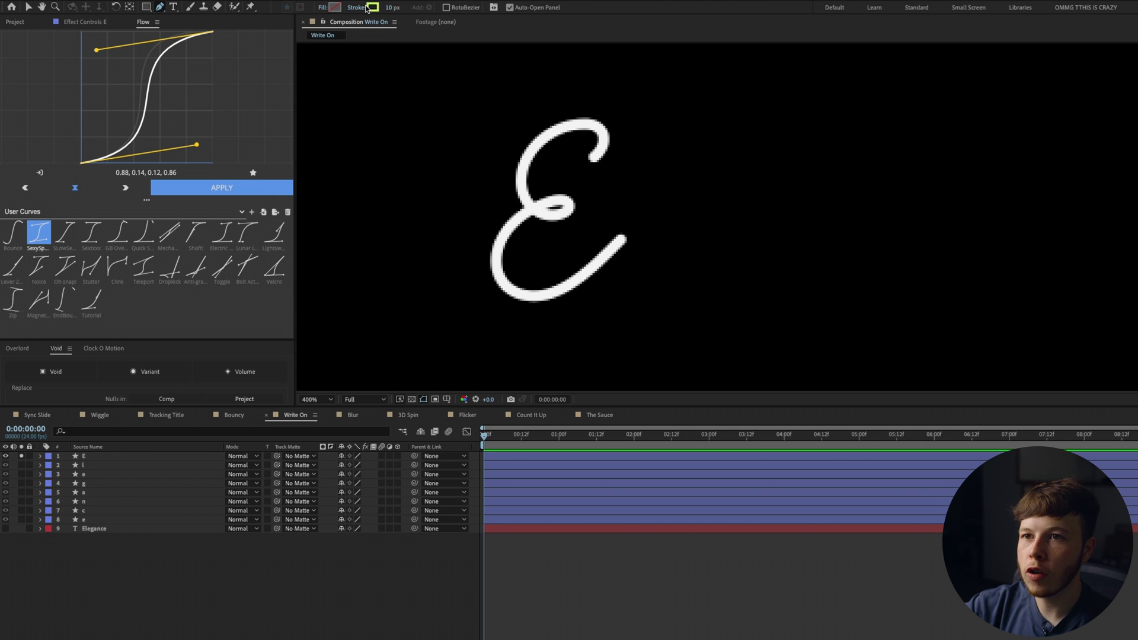
left_click(372, 8)
left_click_drag(832, 476, 836, 411)
left_click_drag(795, 451, 906, 408)
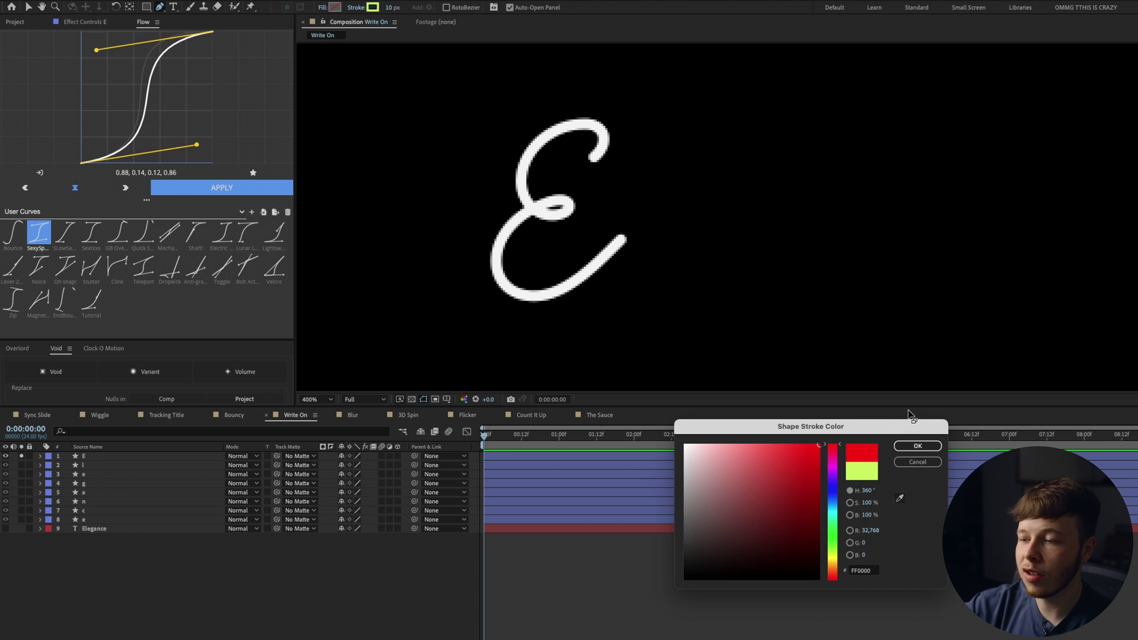
left_click(909, 444)
key("F2")
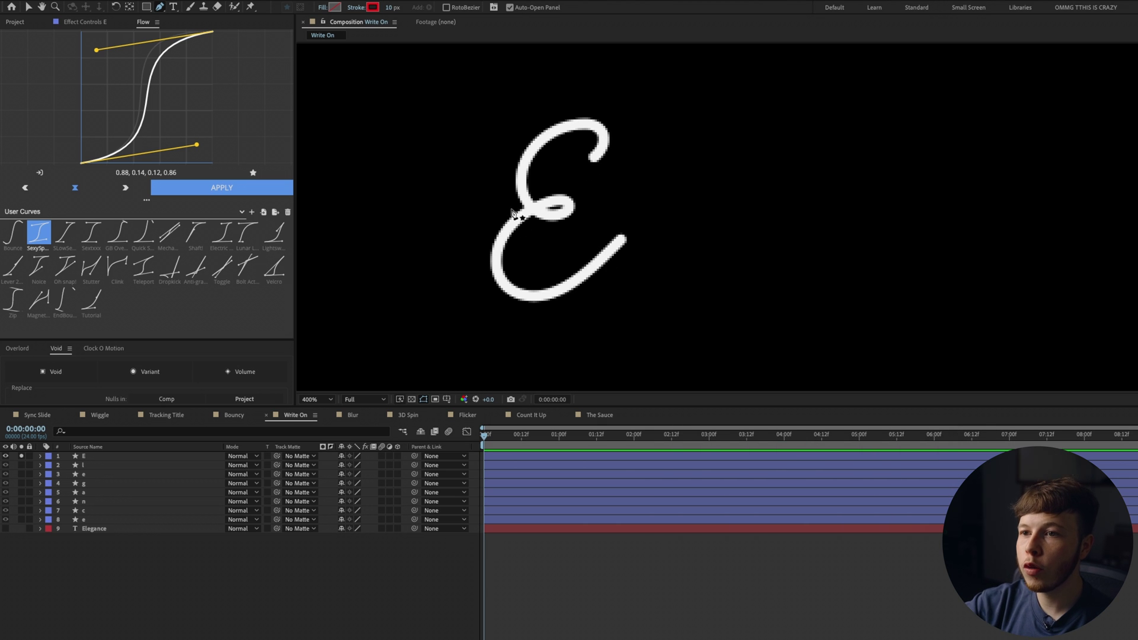
Step: Trace the capital E with a curved pen path from its upper end to its lower end
left_click(586, 168)
left_click_drag(577, 122, 521, 123)
key("ctrl+z")
left_click_drag(605, 132, 598, 121)
left_click_drag(565, 124, 553, 132)
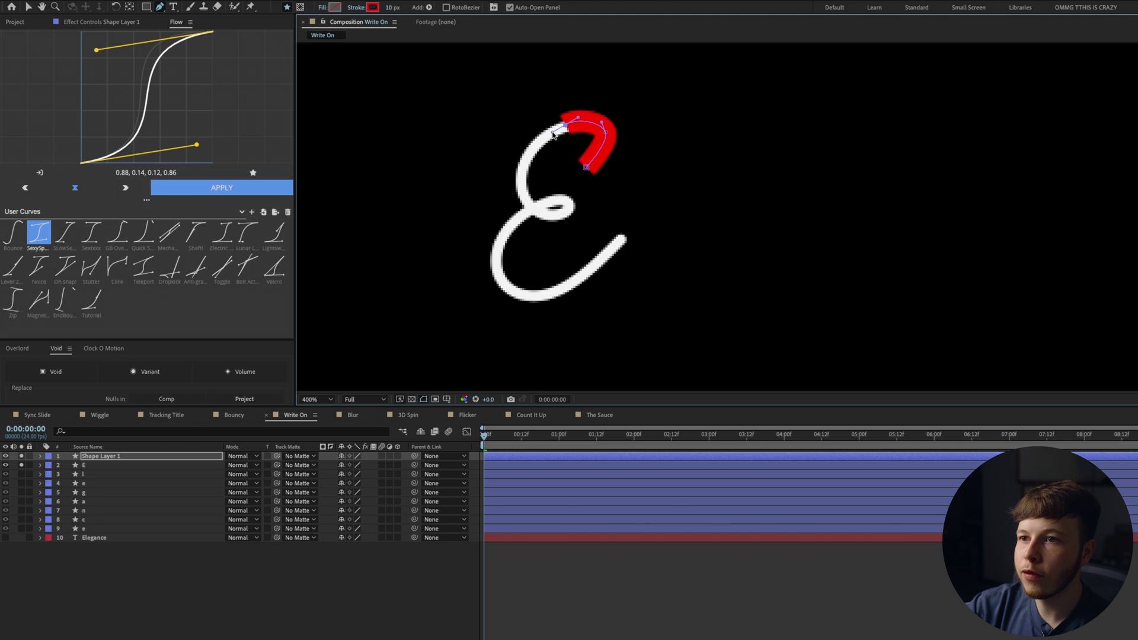
left_click_drag(522, 176, 525, 191)
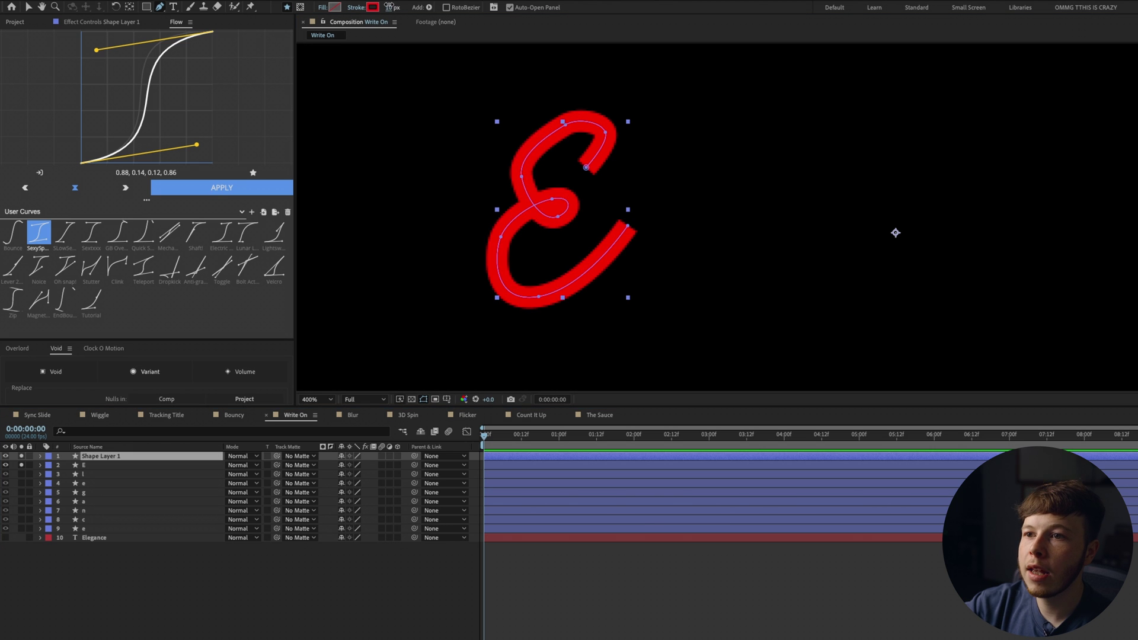
Step: Refine the traced path's points to follow the E and set its stroke width to 7 px
key("a")
left_click(521, 176)
left_click_drag(521, 177, 522, 148)
Step: Set the traced stroke layer as the track matte of the E letter layer
left_click(98, 457)
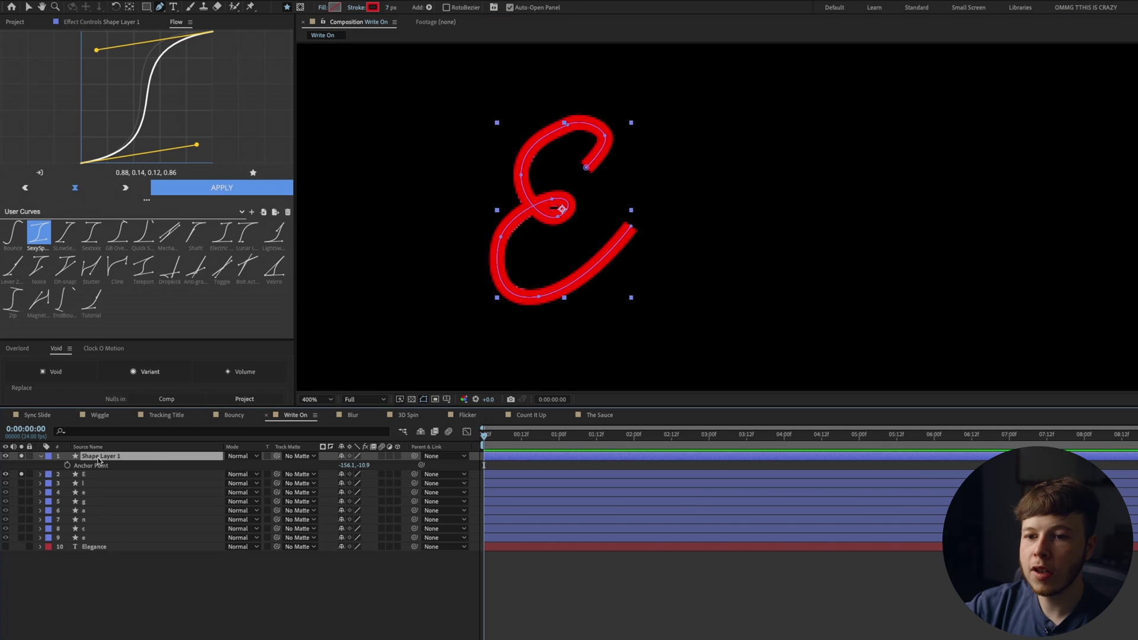
left_click(112, 474)
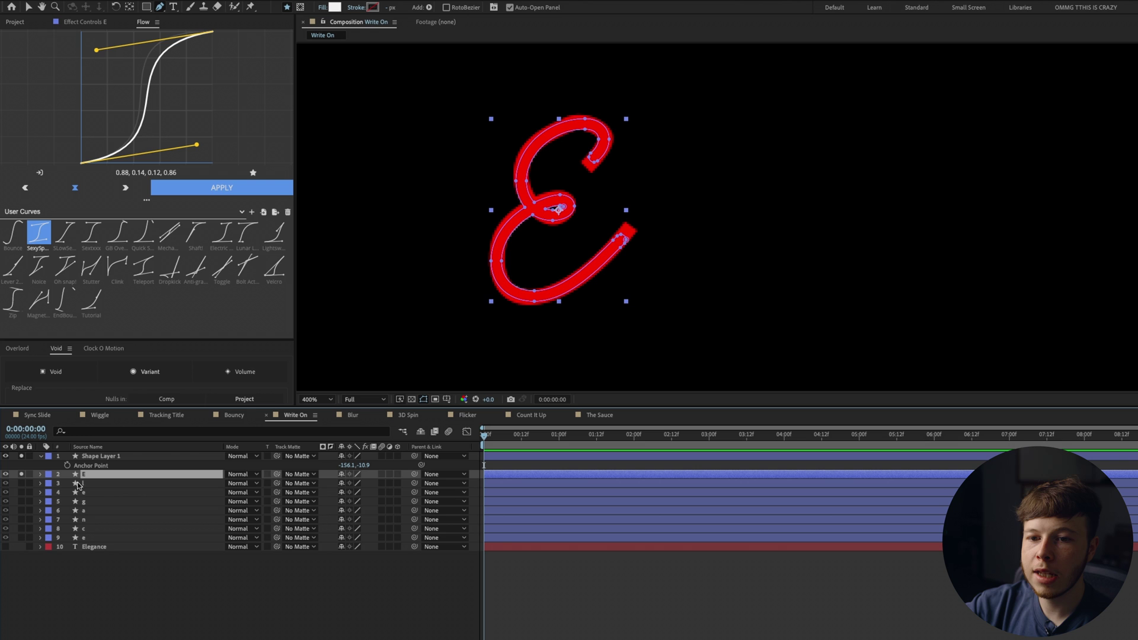
left_click_drag(277, 474, 98, 462)
left_click(99, 457)
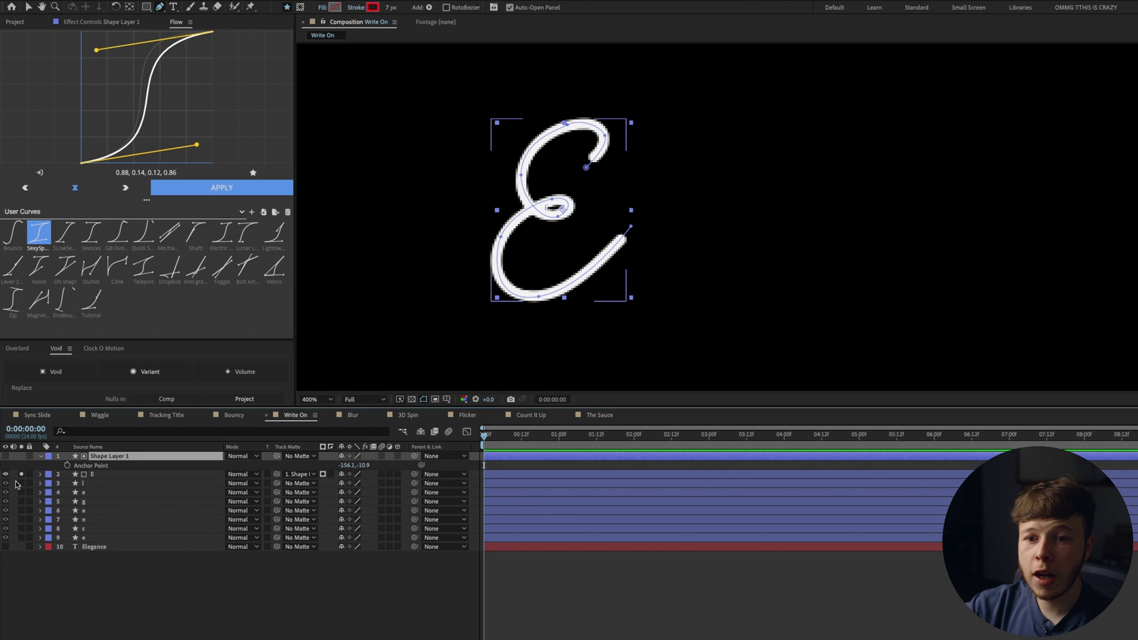
Step: Add a Trim Paths operator to the contents of Shape Layer 1 and reveal its properties
left_click(41, 457)
left_click(96, 466)
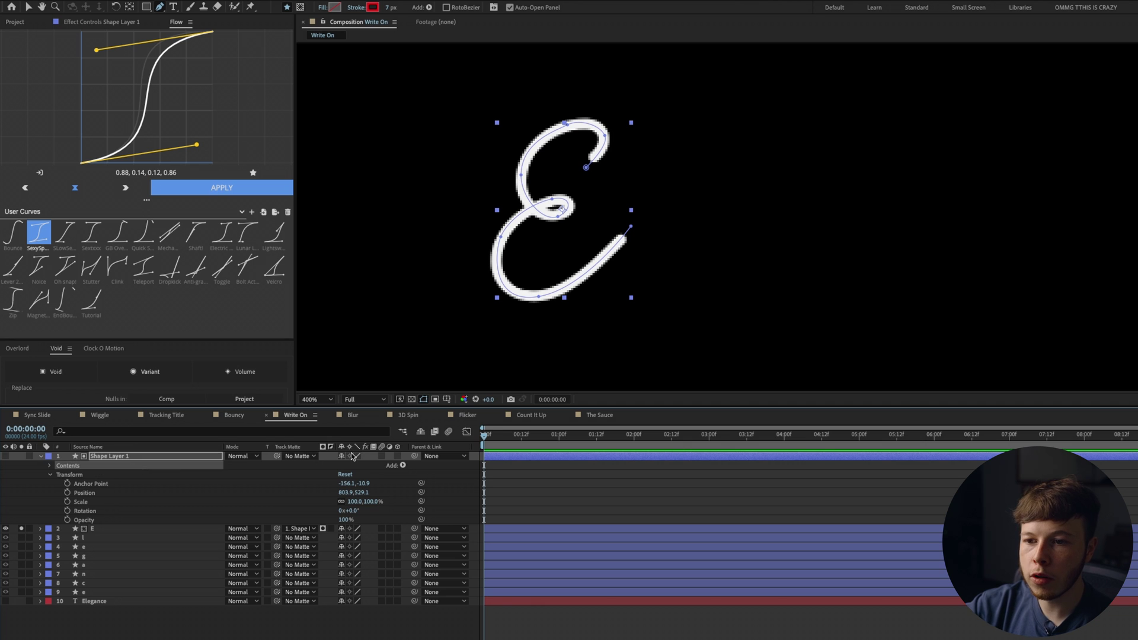
left_click(403, 467)
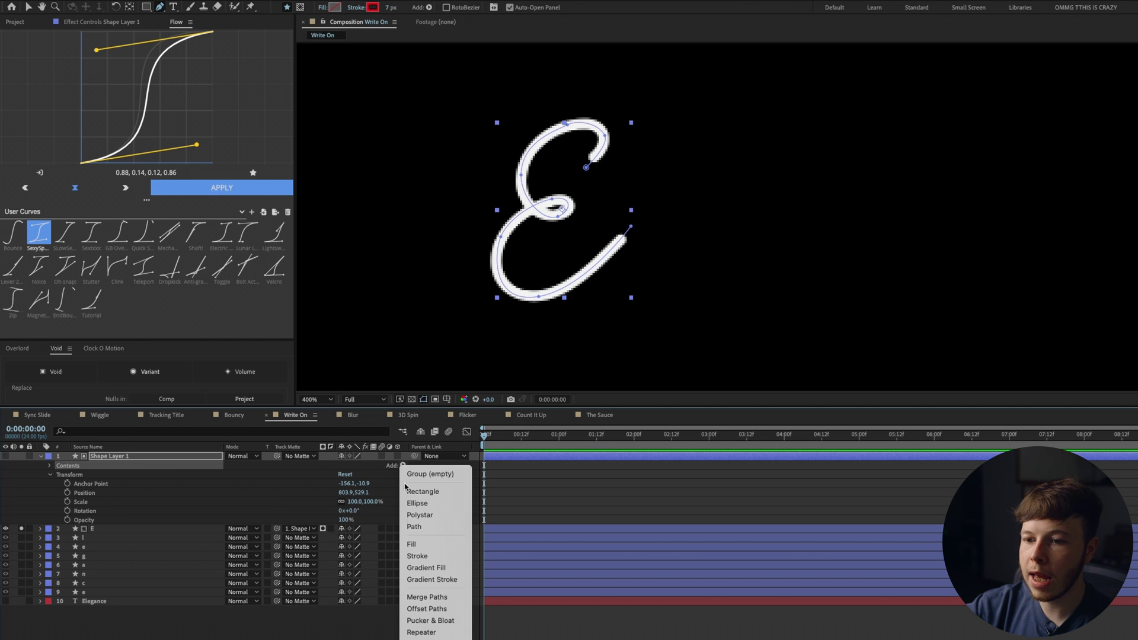
left_click(430, 586)
left_click(58, 484)
Step: Keyframe the Trim Paths End value from 0% at the first frame to 100% at 0:00:01:00
left_click_drag(345, 501, 256, 498)
left_click(76, 501)
left_click_drag(492, 435, 558, 454)
left_click_drag(340, 504, 437, 501)
key("Home")
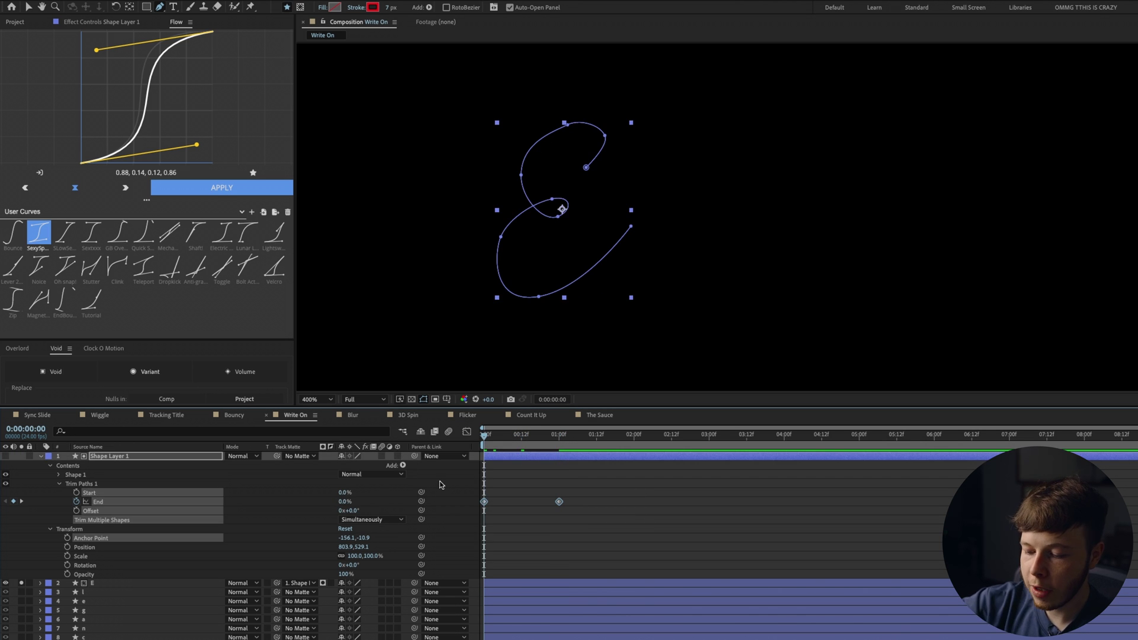
Step: Reshape the speed curve of the Trim Paths End keyframes so the drawing starts fast and slows toward its finish
left_click(623, 521)
key("space")
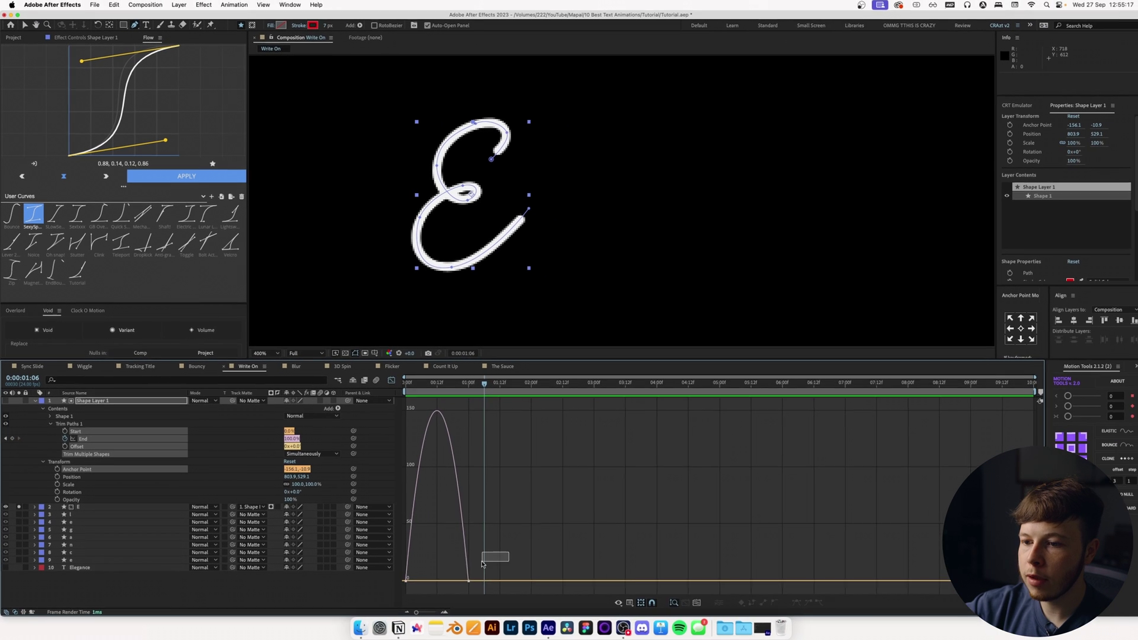
left_click_drag(457, 581, 443, 579)
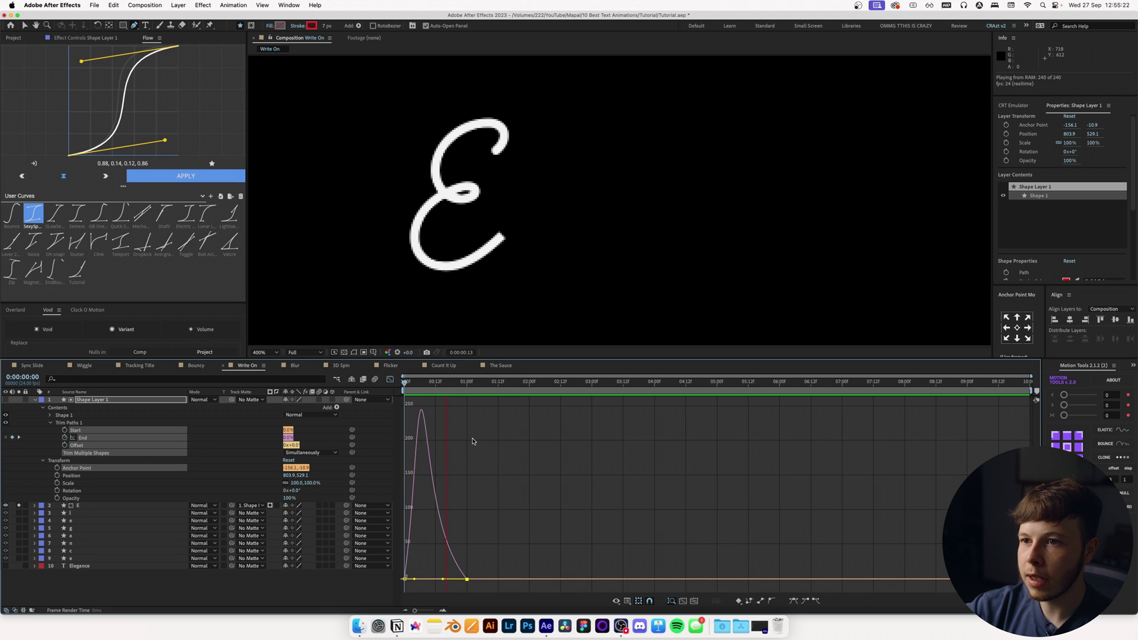
left_click(390, 379)
Step: Move the final Trim Paths End keyframe to 0:00:01:06 and preview the stroke animation
left_click(474, 437)
left_click_drag(477, 441, 485, 442)
key("space")
key("space")
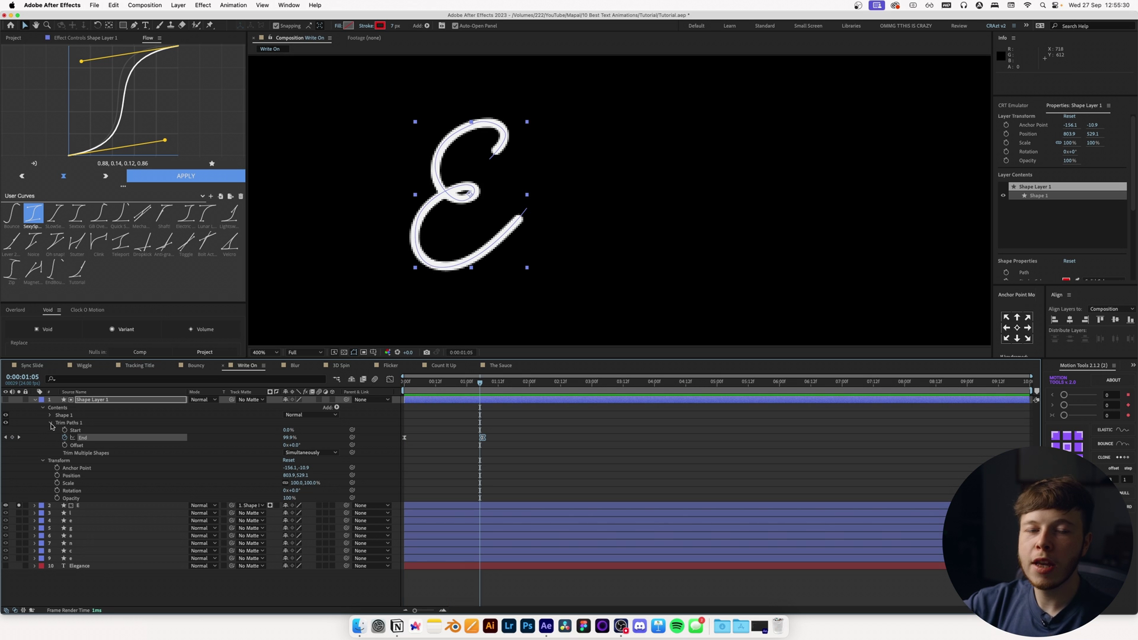
Step: Set the line cap of Shape 1's stroke to Round Cap, checking it at a partly drawn frame
left_click_drag(480, 384, 448, 391)
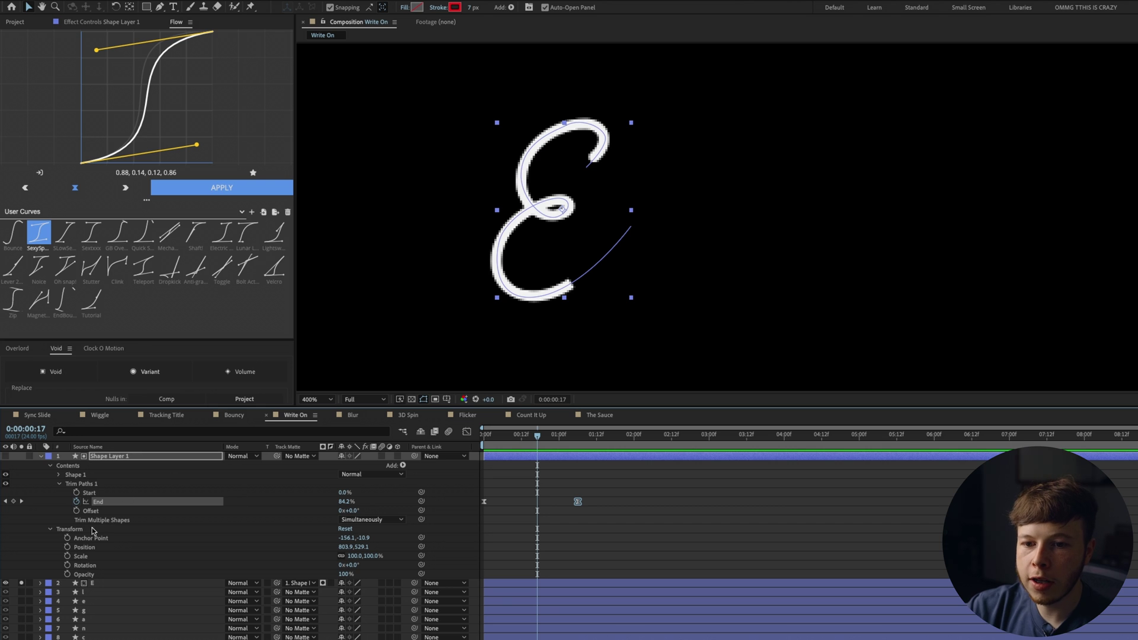
left_click(58, 475)
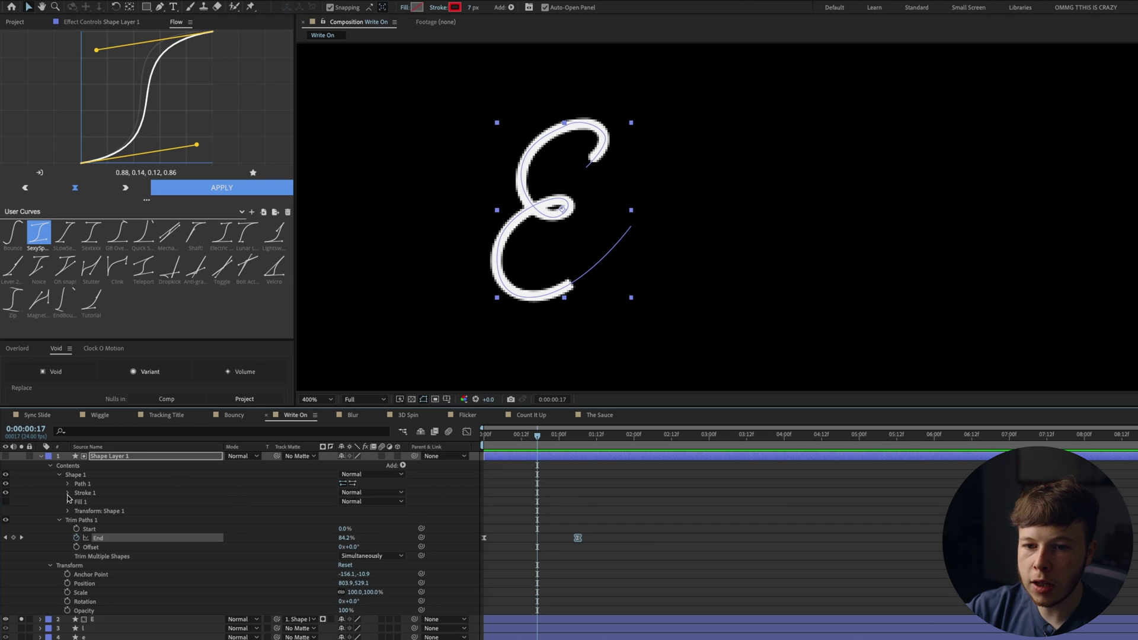
left_click(68, 493)
left_click(374, 538)
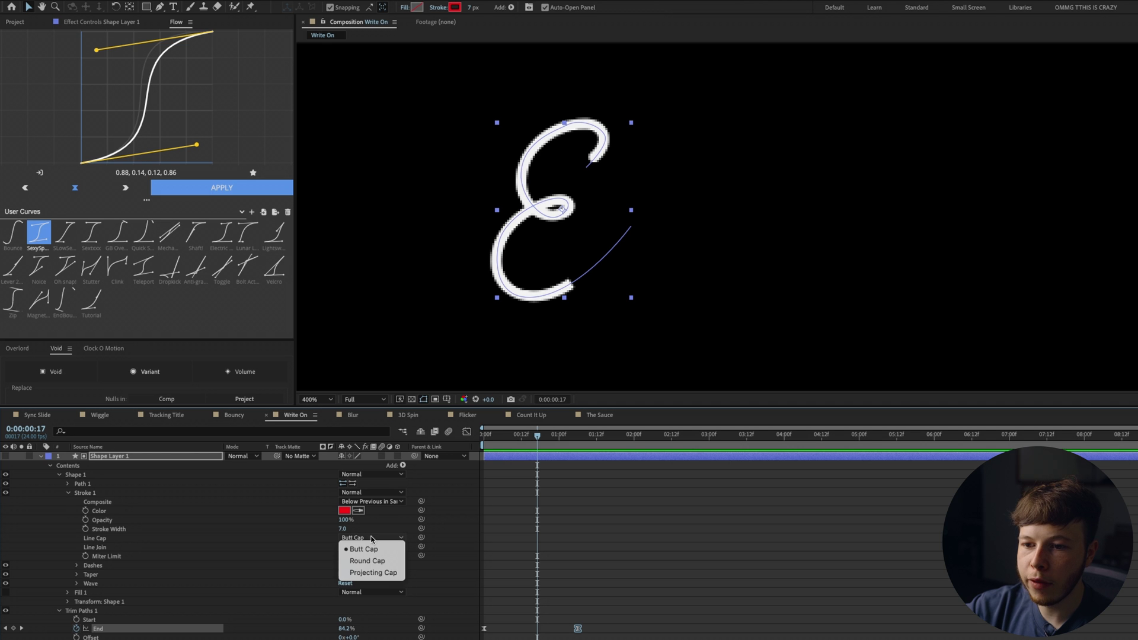
key("Return")
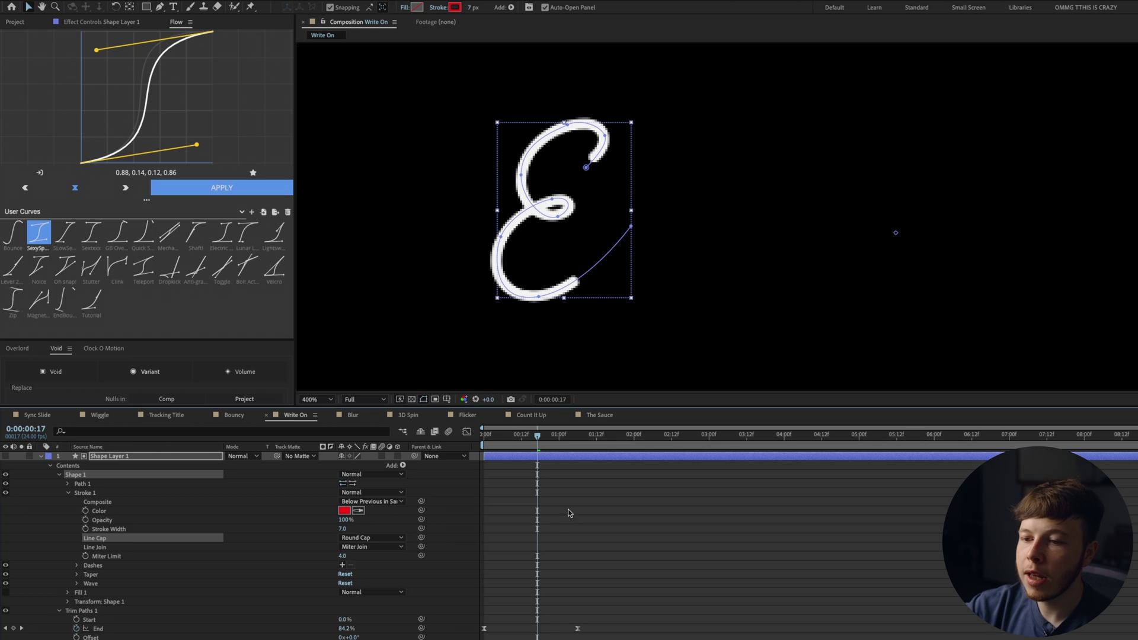
Step: Set the stroke's taper End Length to 39% and preview the tapered writing
left_click(77, 575)
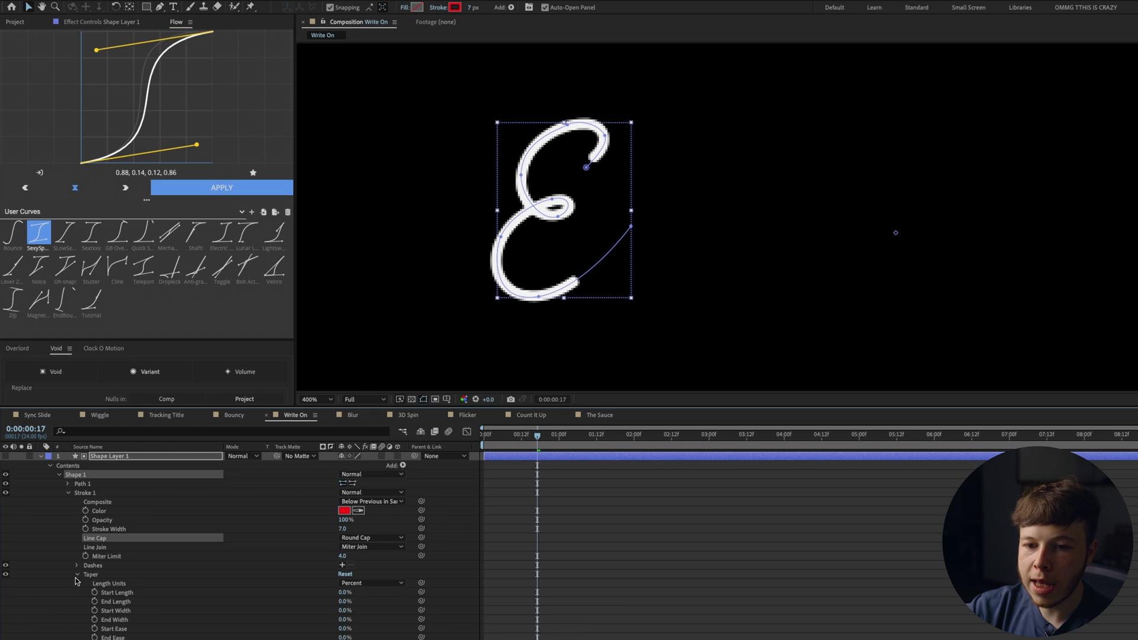
left_click(314, 607)
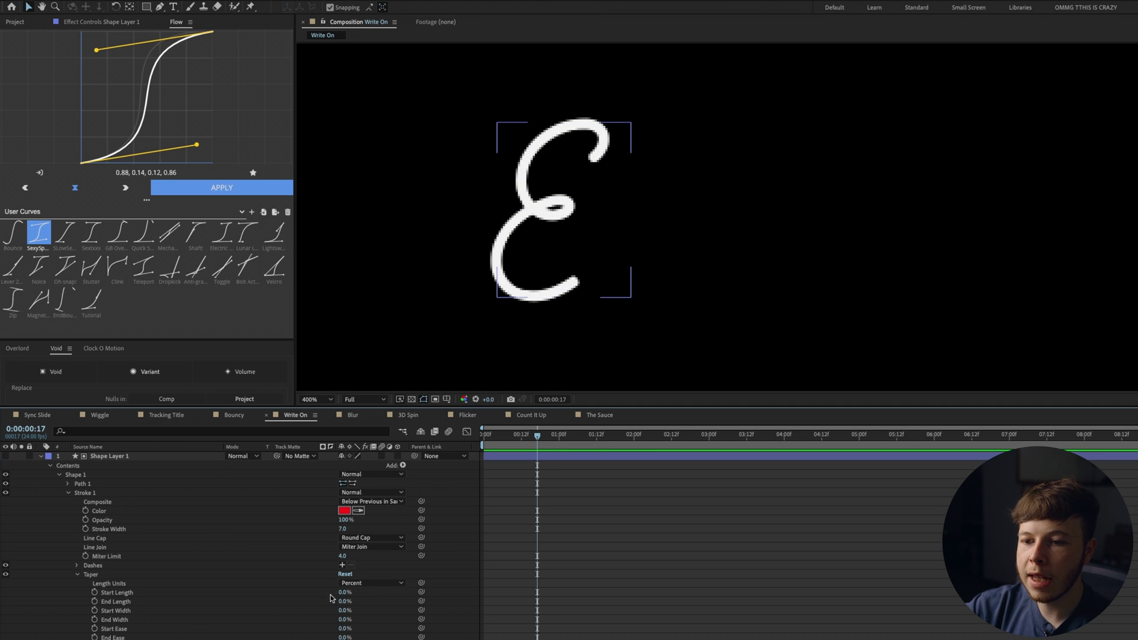
left_click_drag(340, 603, 894, 233)
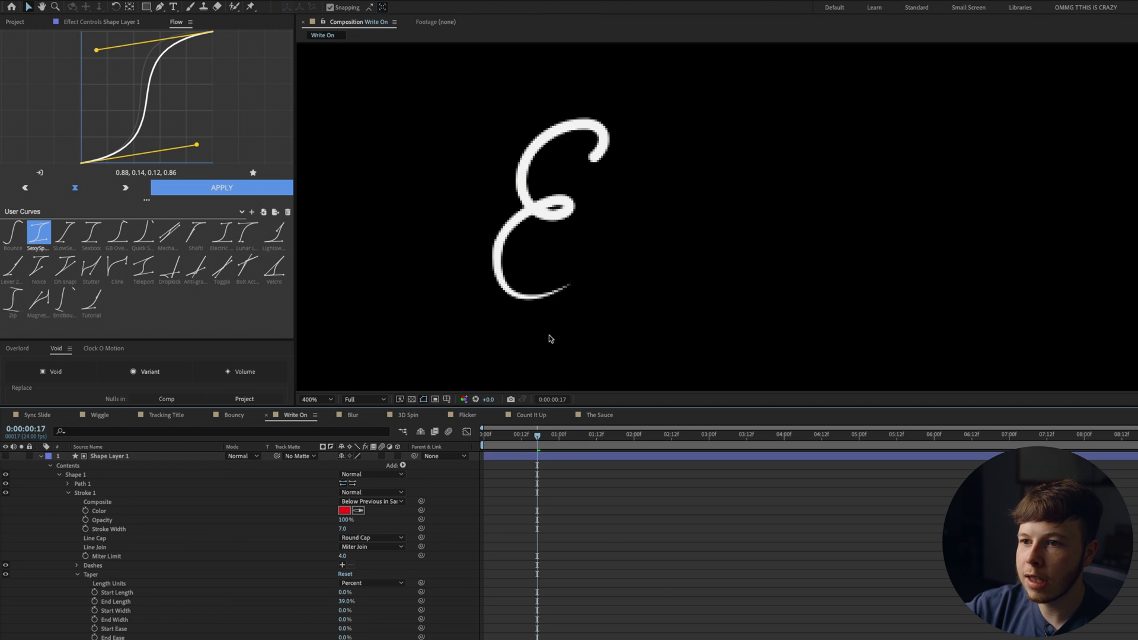
key("space")
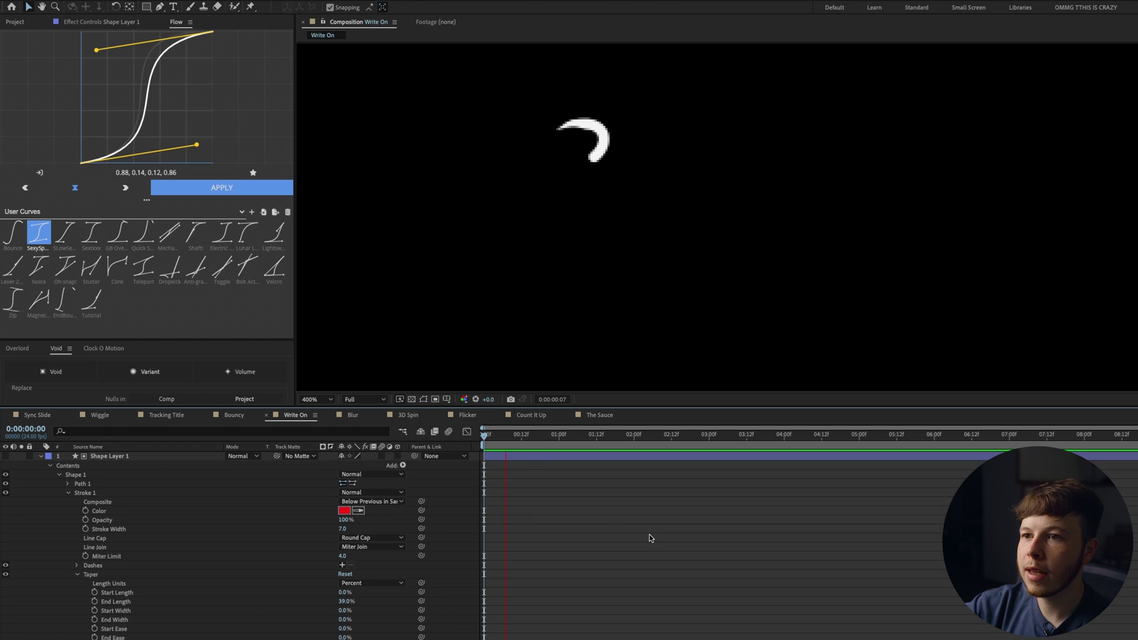
key("space")
Step: Keyframe the taper's End Length from 39% shortly before the finish to 0% at 0:00:01:06
mouse_move(566, 442)
left_mouse_down()
mouse_move(538, 445)
mouse_move(578, 444)
left_mouse_up()
left_click(94, 602)
left_click_drag(352, 601, 275, 610)
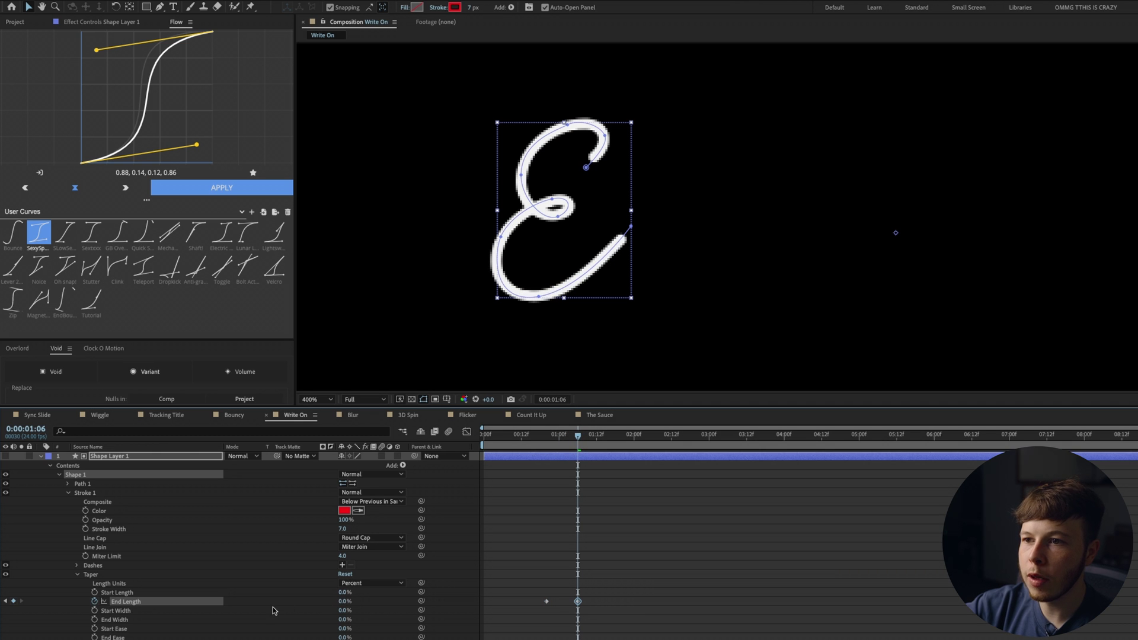
left_click(551, 617)
left_click_drag(568, 432, 483, 436)
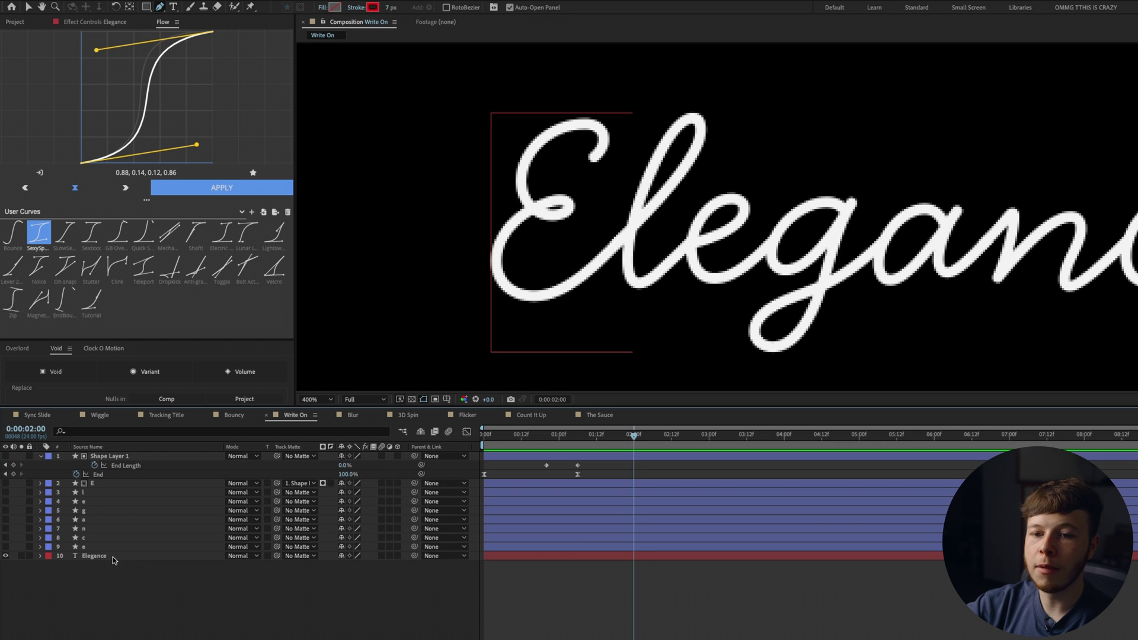
Step: Trace the letters of the Elegance text layer with four pen mask paths, from the E through the final e
left_click(113, 556)
left_click(586, 163)
left_click_drag(605, 134, 557, 129)
left_click_drag(524, 166, 523, 175)
left_click_drag(540, 212, 573, 209)
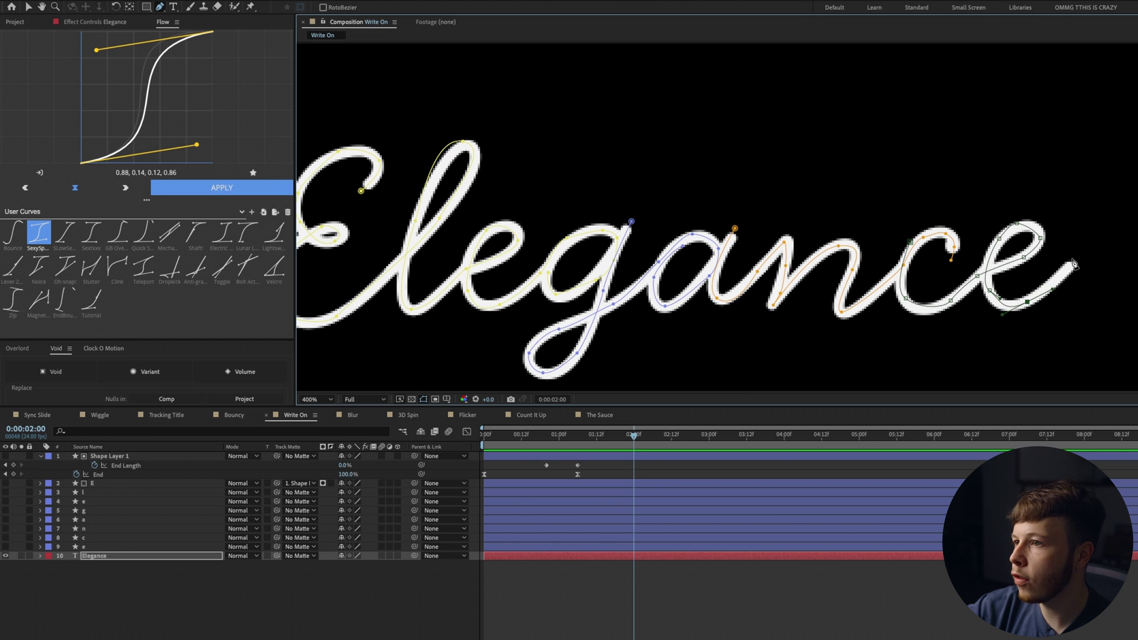
Step: Apply the Stroke effect to the Elegance text layer
left_click(99, 555)
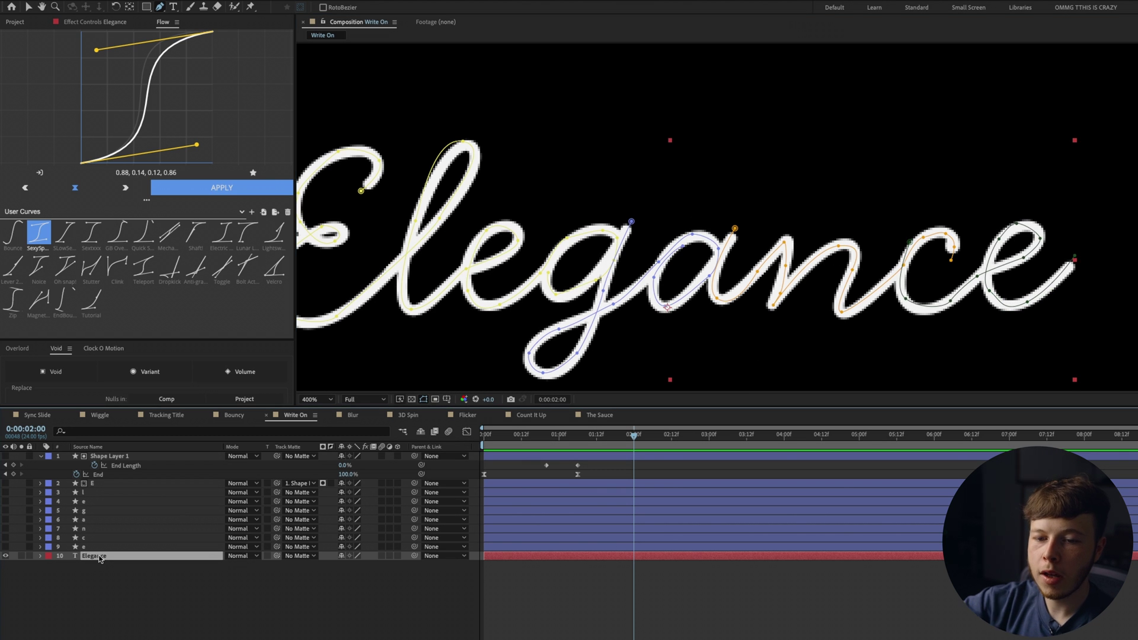
key("ctrl+space")
type("str")
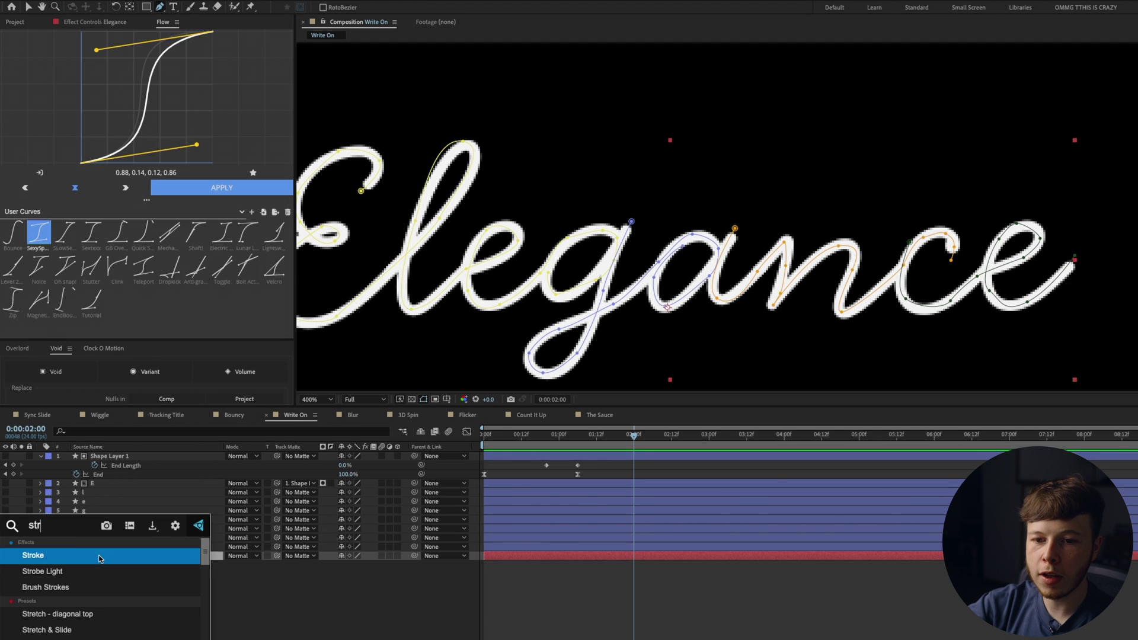
left_click(99, 556)
Step: Make the Stroke effect use all masks and stroke them sequentially
left_click(185, 53)
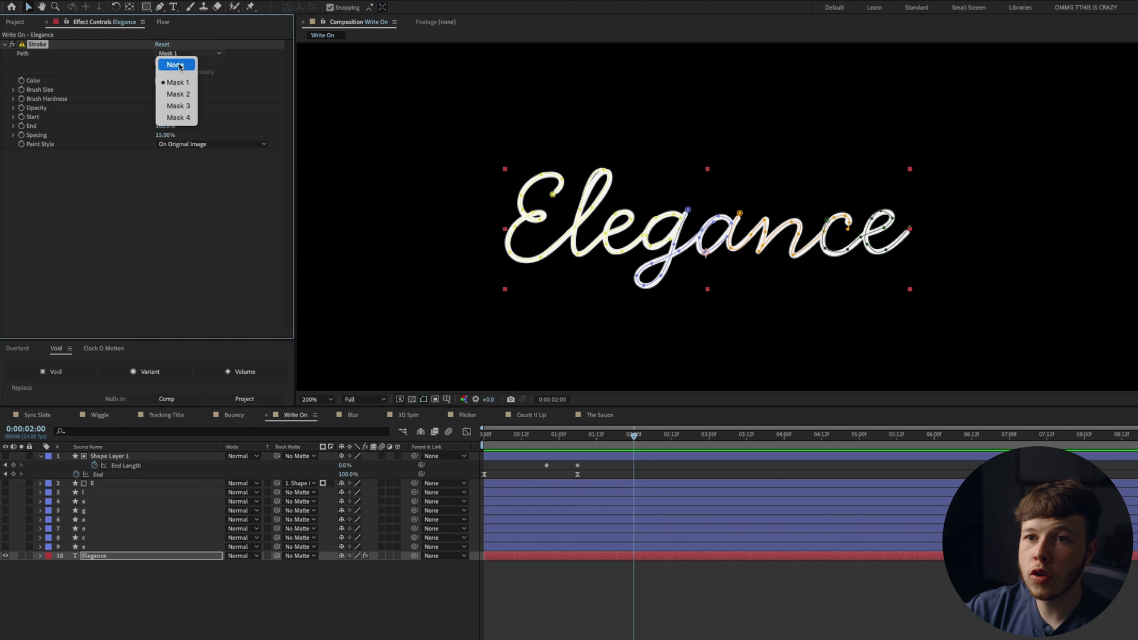
left_click(177, 54)
left_click(158, 62)
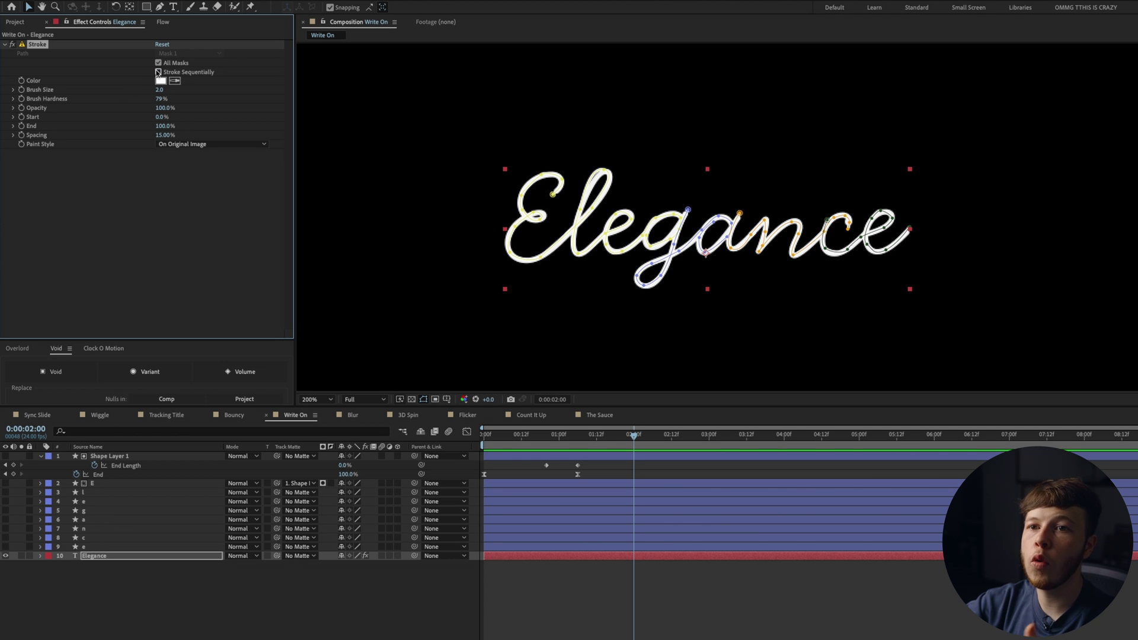
left_click(158, 71)
Step: Set the Stroke effect's brush size to 4.5, hardness to 78%, spacing to 0% and paint style to Reveal Original Image
mouse_move(158, 89)
left_mouse_down()
mouse_move(167, 97)
mouse_move(155, 102)
mouse_move(234, 105)
mouse_move(123, 108)
mouse_move(166, 112)
mouse_move(111, 135)
left_mouse_up()
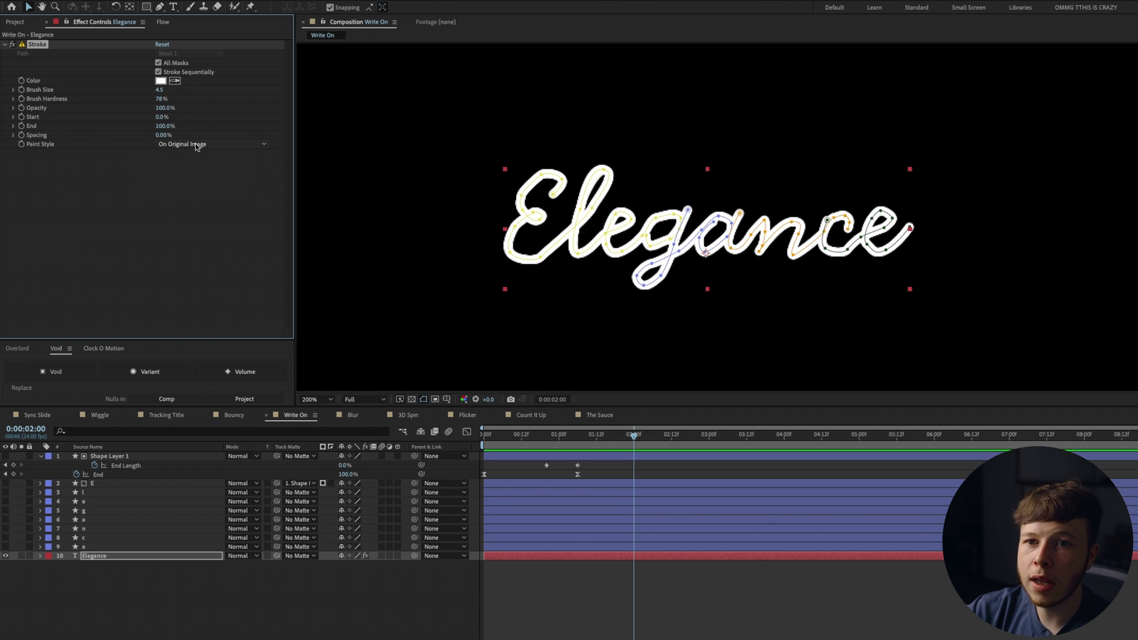
left_click(197, 144)
left_click(264, 487)
left_click(265, 632)
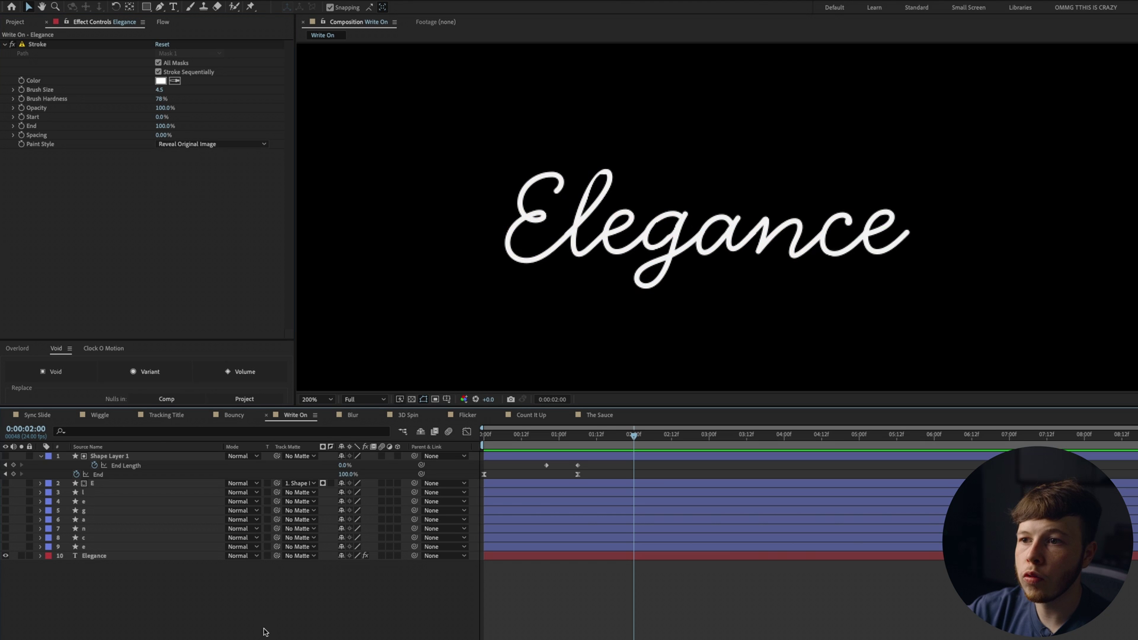
Step: Keyframe the Stroke effect's End from 0% at the first frame to 100% at 0:00:02:00 and preview the write-on
left_click(93, 557)
key("Home")
key("F2")
left_click_drag(164, 125, 48, 126)
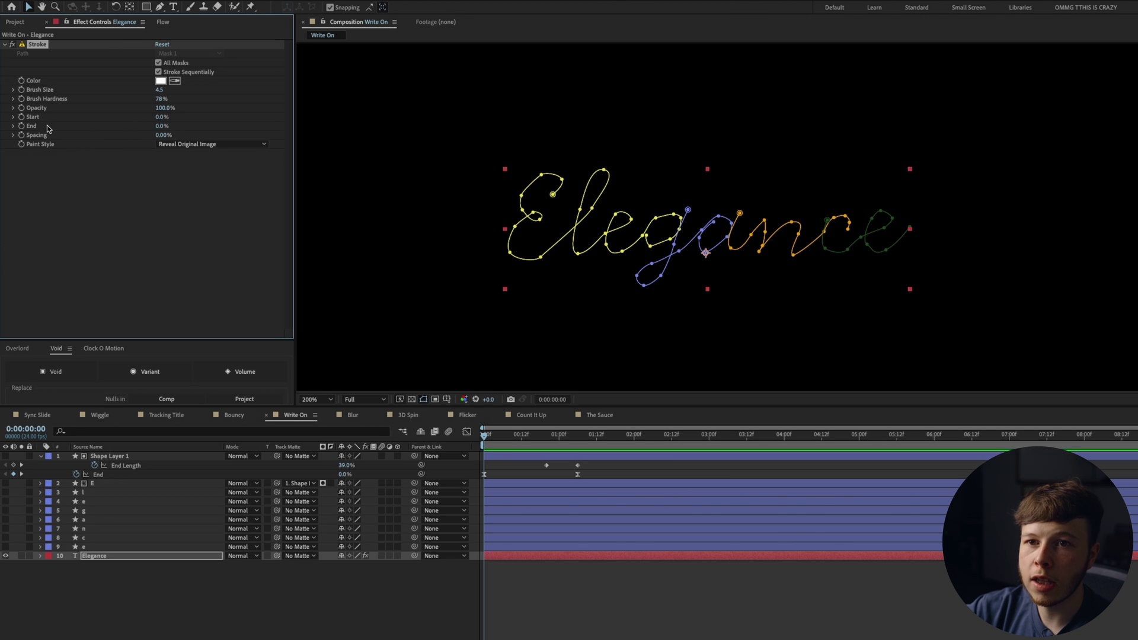
left_click_drag(514, 432, 631, 453)
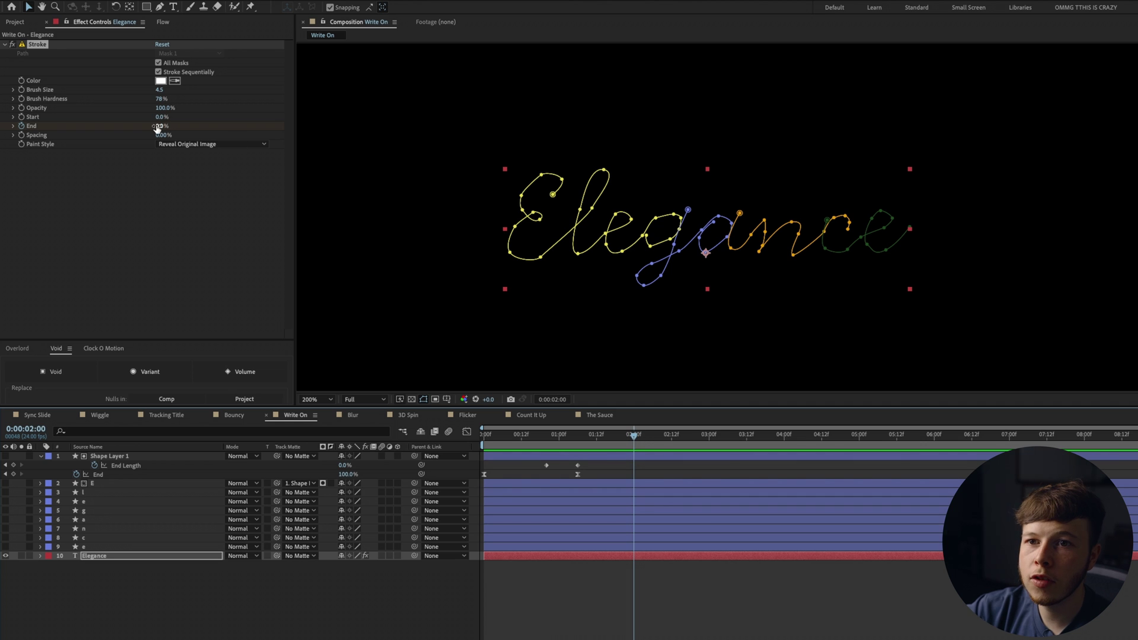
left_click_drag(158, 128, 353, 117)
left_click(546, 580)
key("Home")
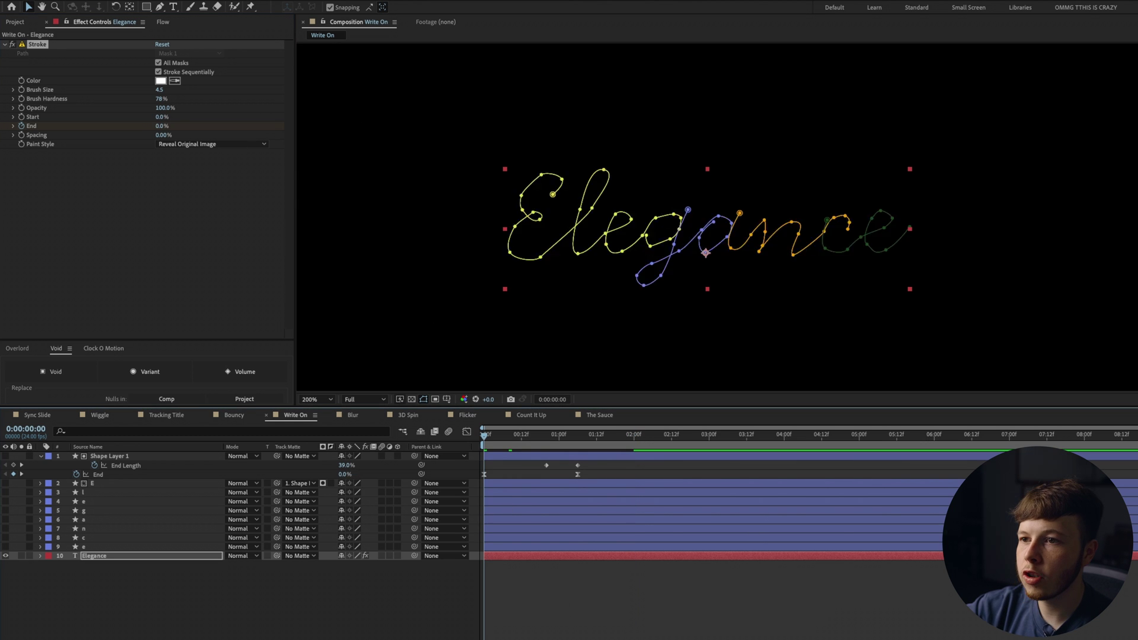
key("space")
key("space")
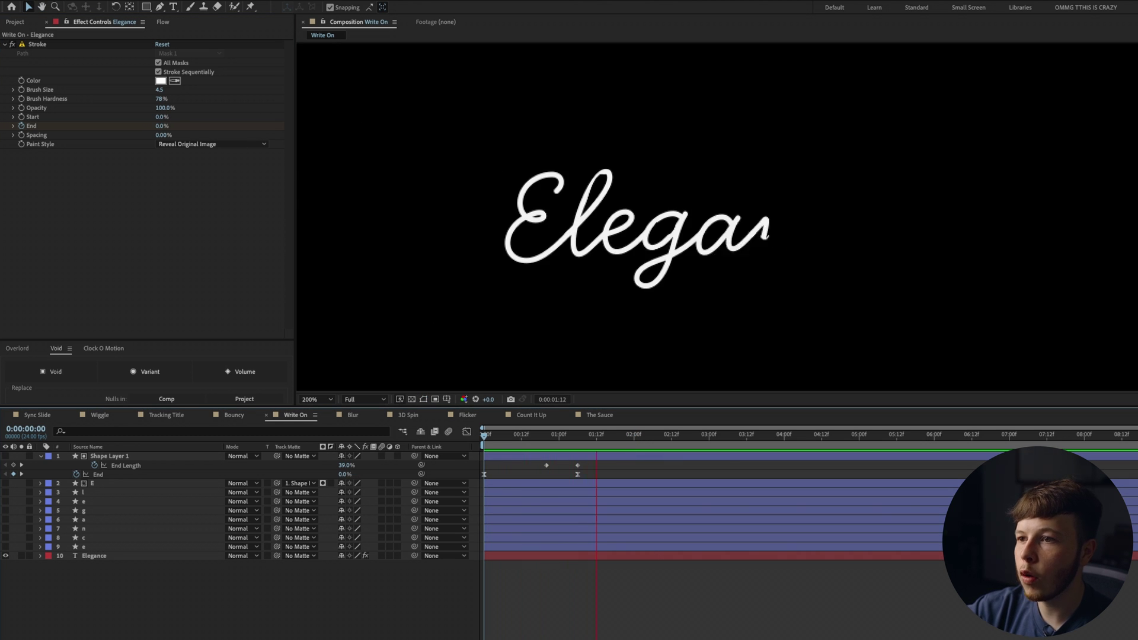
key("space")
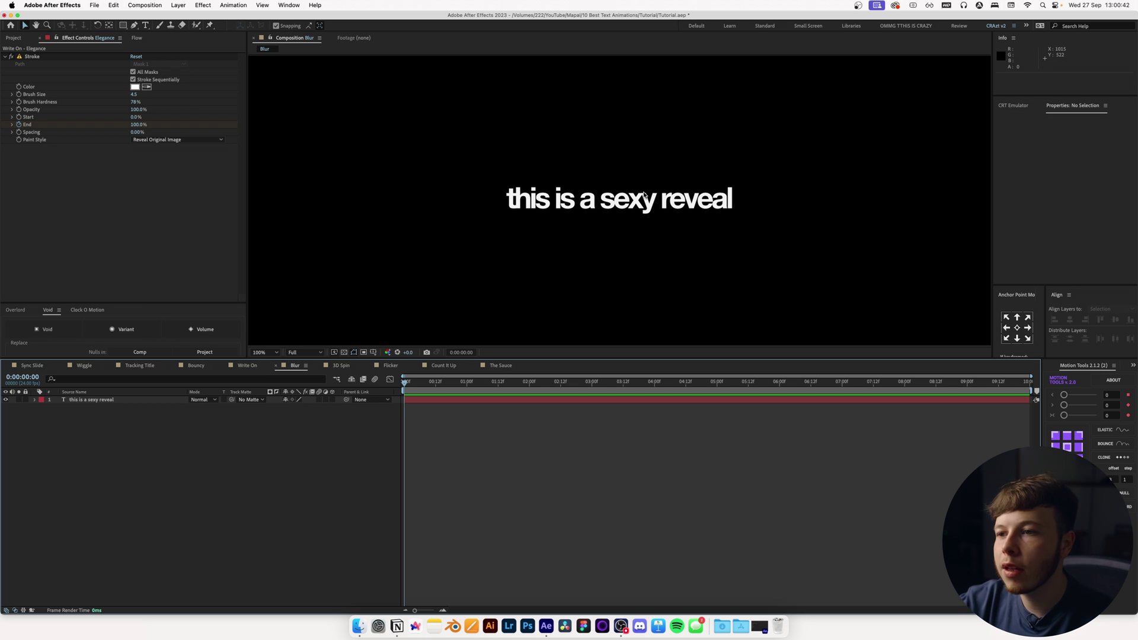
Step: Add an Opacity animator set to 0% to the "this is a sexy reveal" text layer and expand its advanced range selector options
left_click(104, 403)
left_click(107, 402)
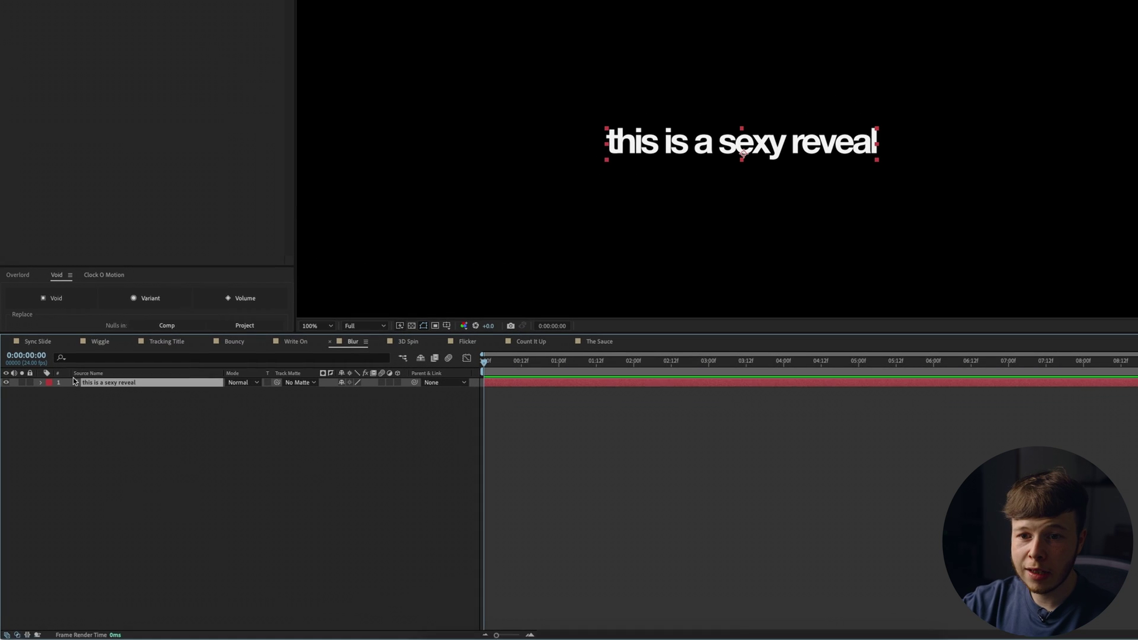
left_click(41, 383)
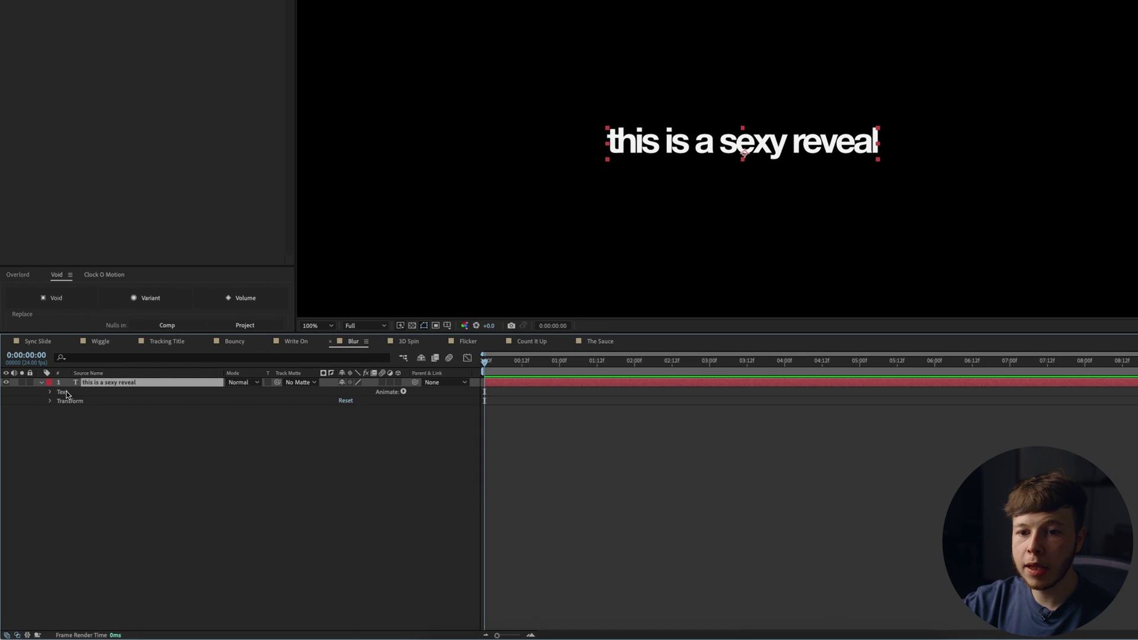
left_click(404, 392)
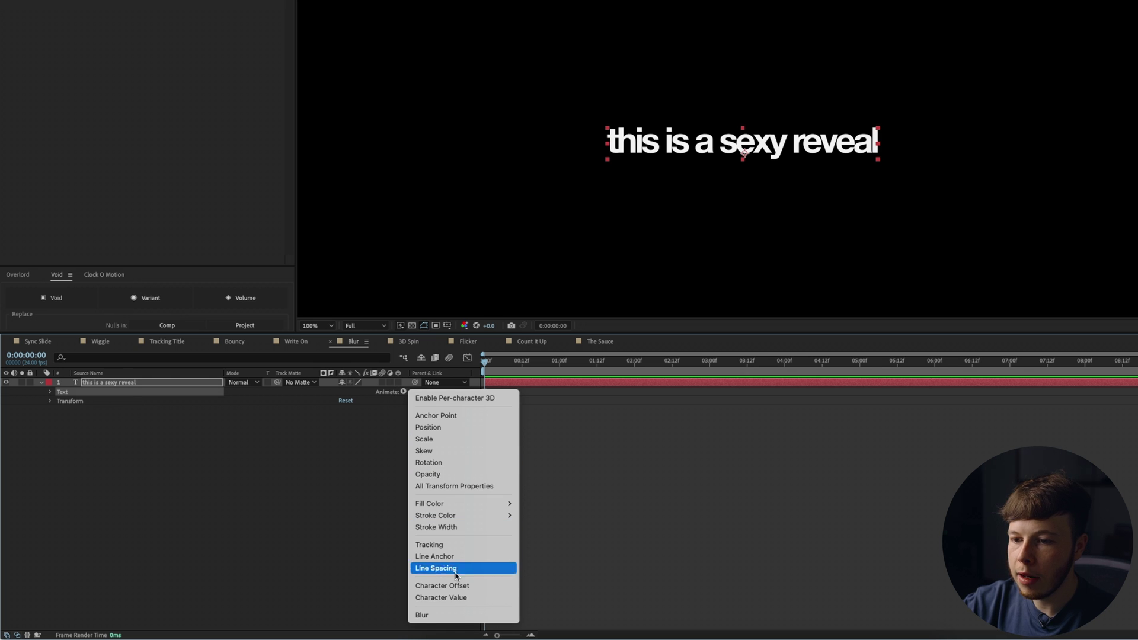
left_click(428, 474)
left_click(69, 439)
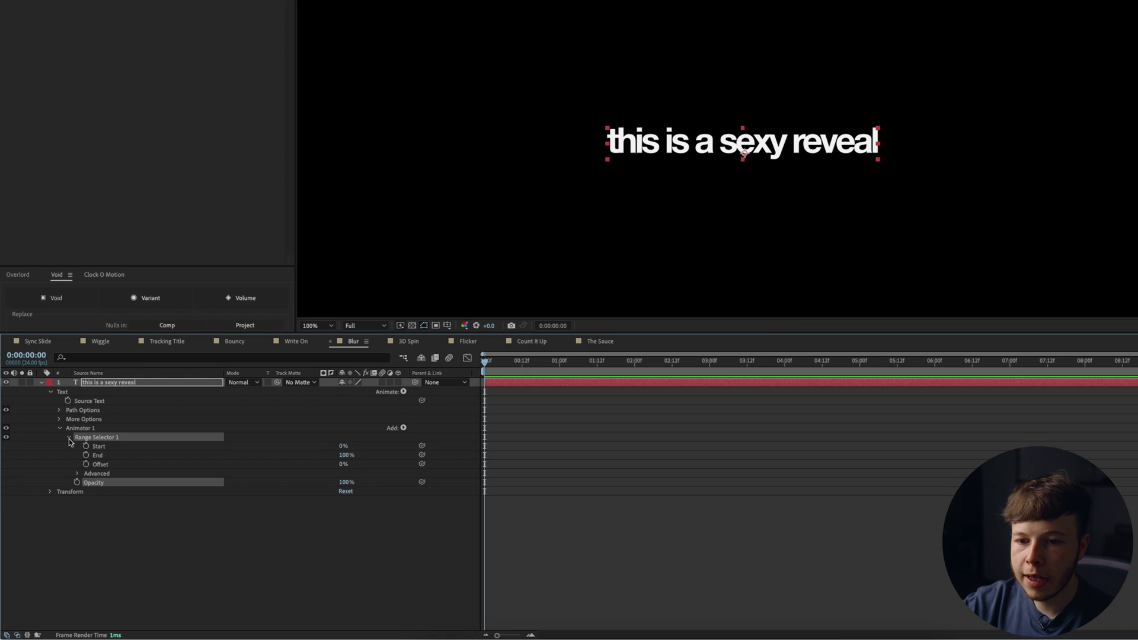
left_click(78, 473)
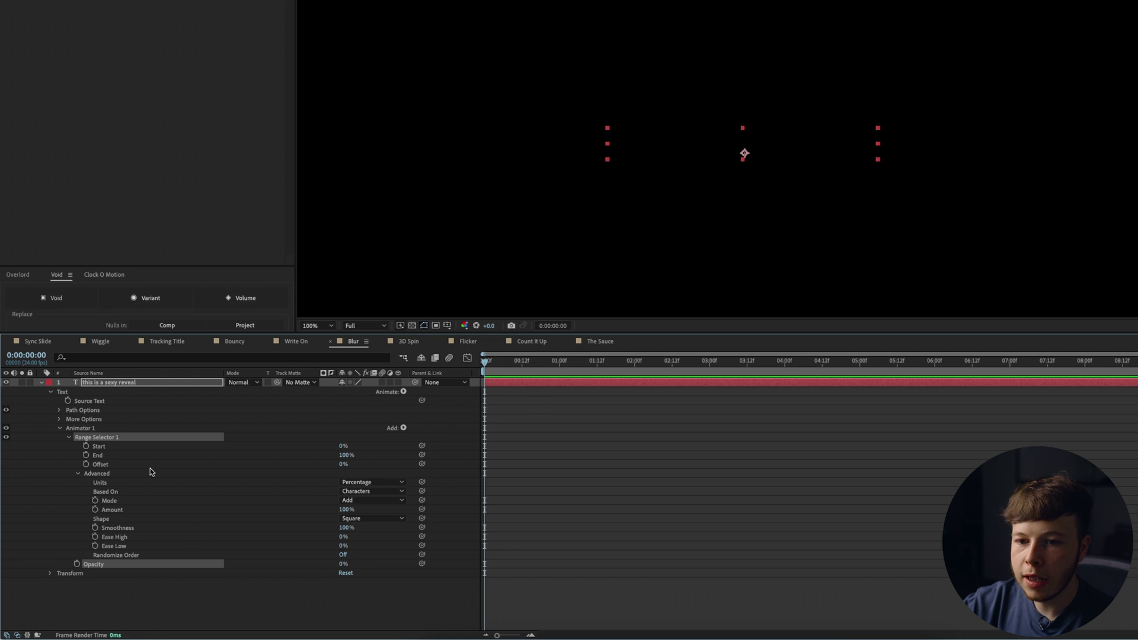
Step: Keyframe the range selector's Start from 0% at the first frame to 100% at 0:00:01:12
left_click(86, 446)
left_click_drag(535, 362, 597, 363)
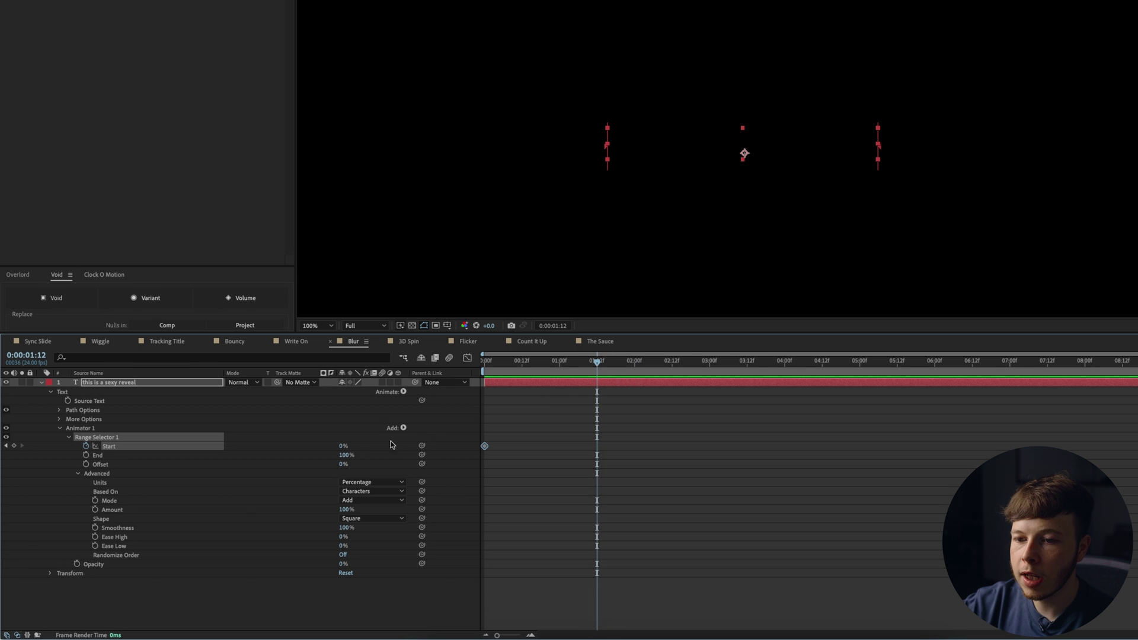
left_click_drag(342, 446, 702, 446)
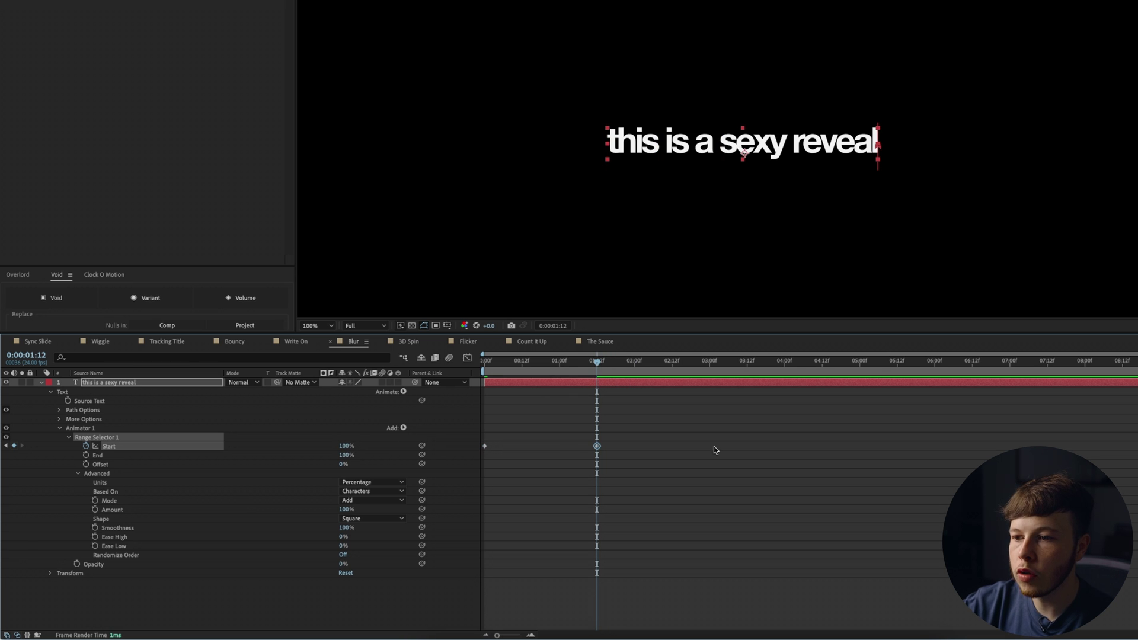
Step: Return to the first frame and rename the text layer's opacity animator as "Opacity"
key("Home")
left_click(72, 428)
key("Return")
type("Op")
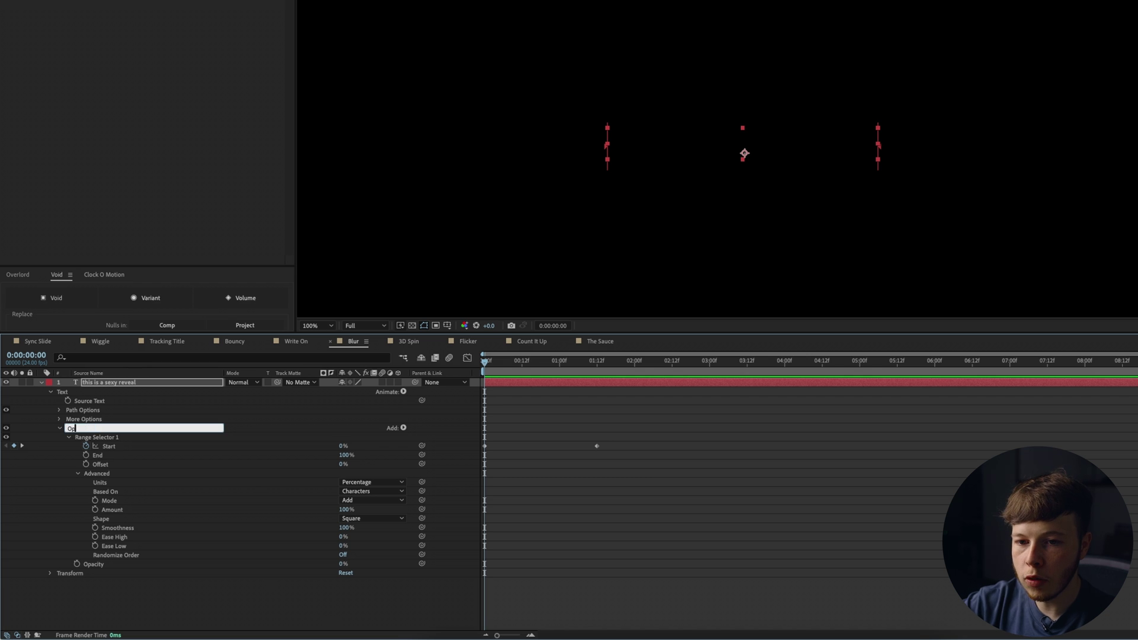
type("acity")
key("Return")
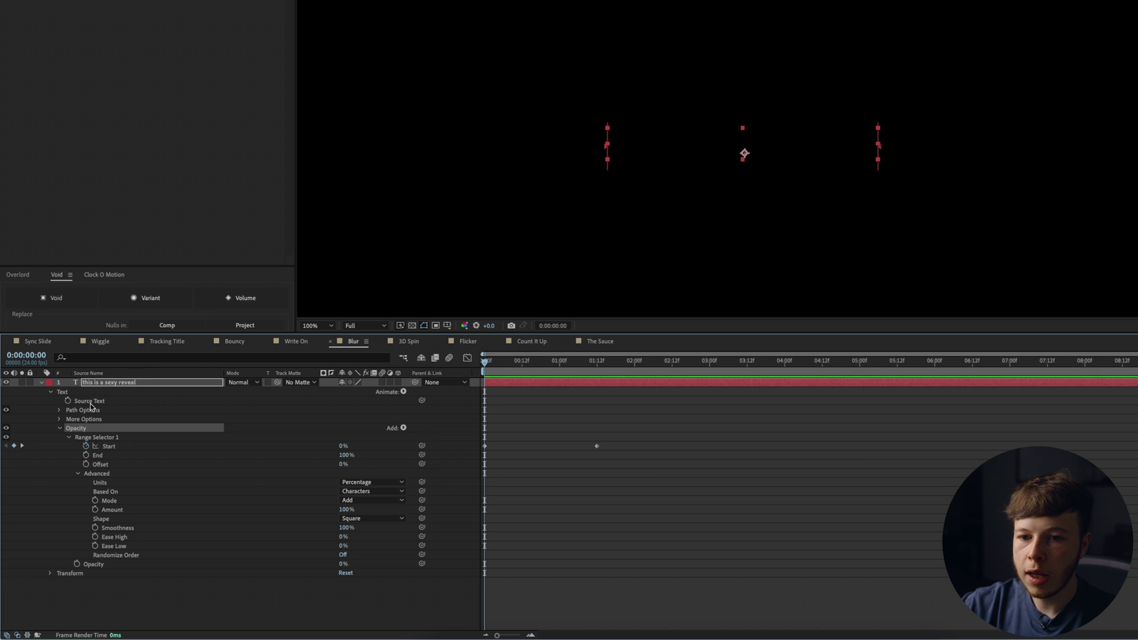
Step: Add a separate Blur animator set to 15.0, 15.0 to the text layer and expand its range selector
left_click(89, 400)
left_click(99, 395)
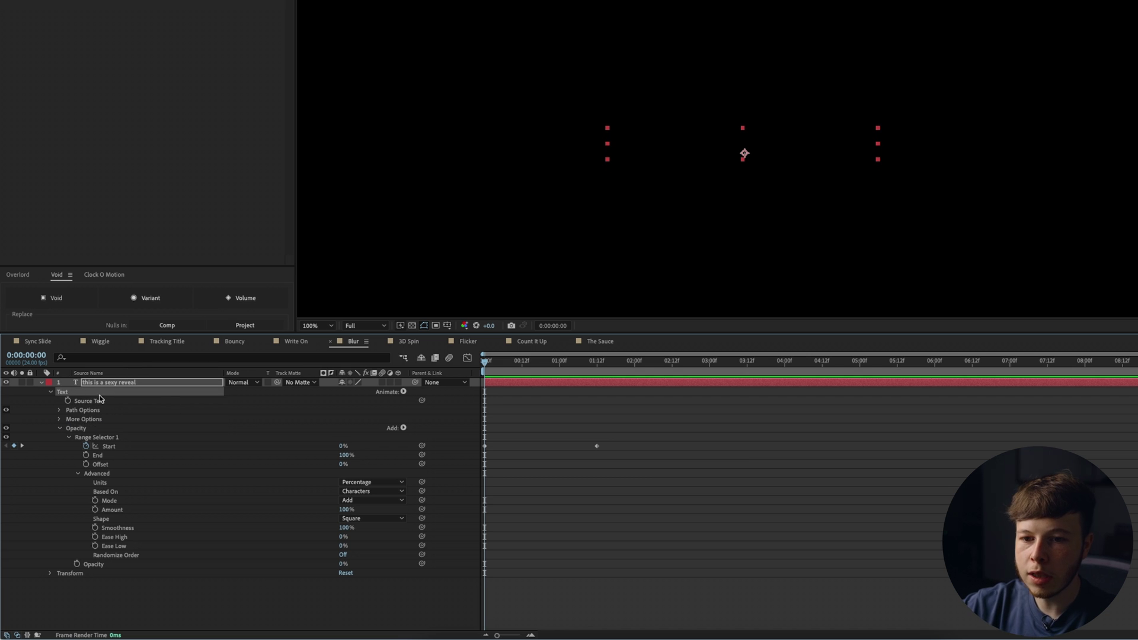
left_click(403, 392)
left_click(430, 614)
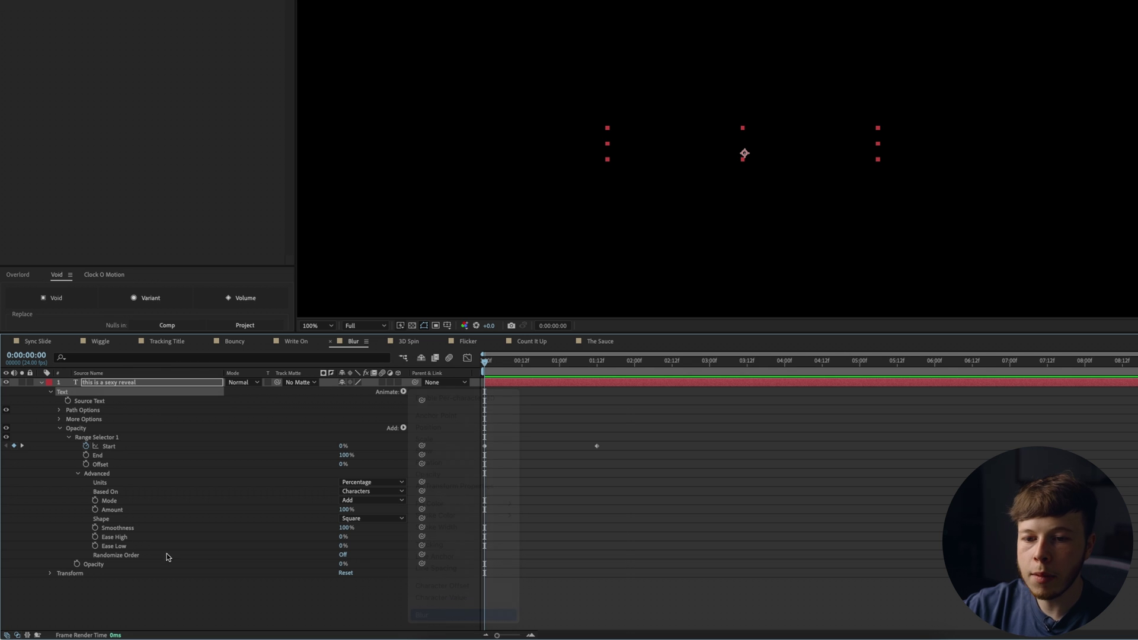
left_click_drag(353, 591, 358, 594)
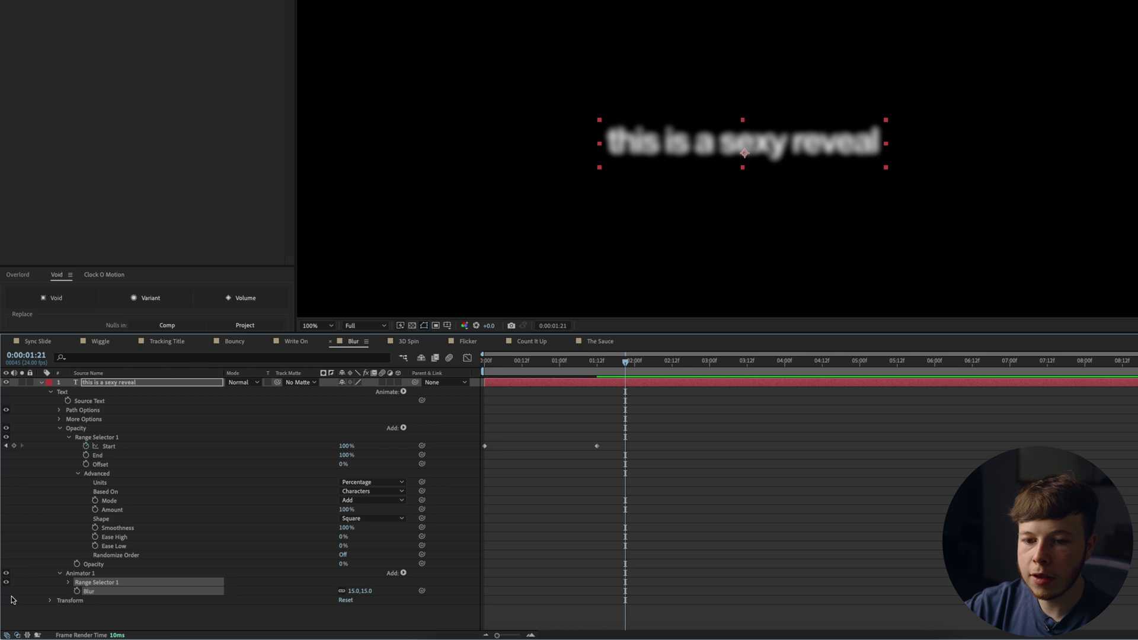
left_click(68, 584)
scroll(404, 449, "down", 1)
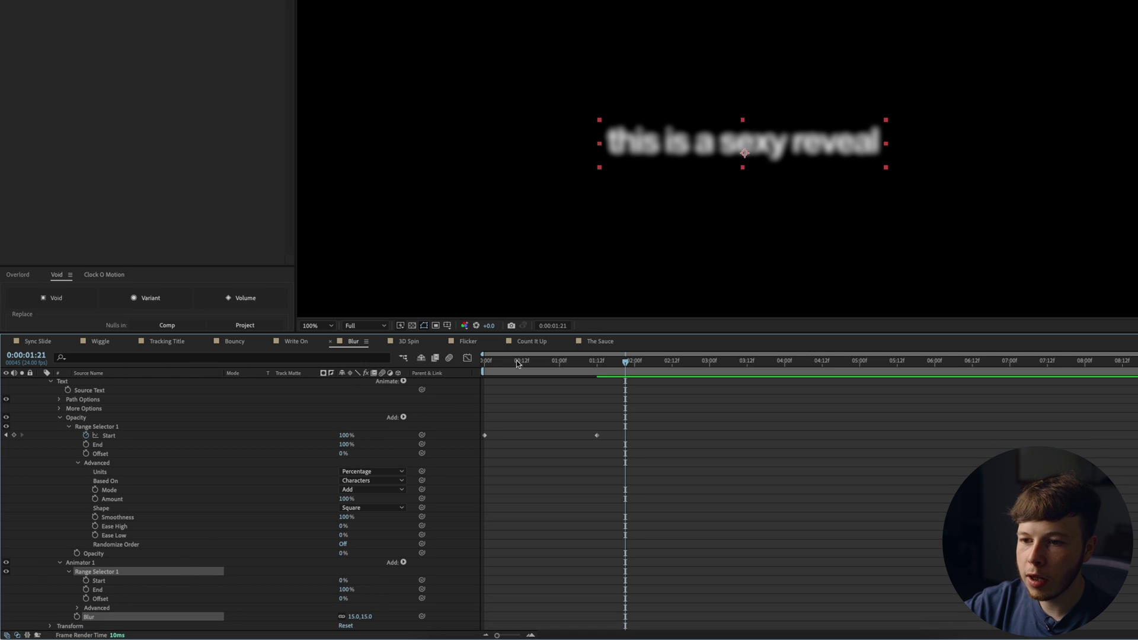
Step: Keyframe the blur range selector's Start from 0% at the first frame to 100% at 0:00:01:12 and scrub through the reveal
key("Home")
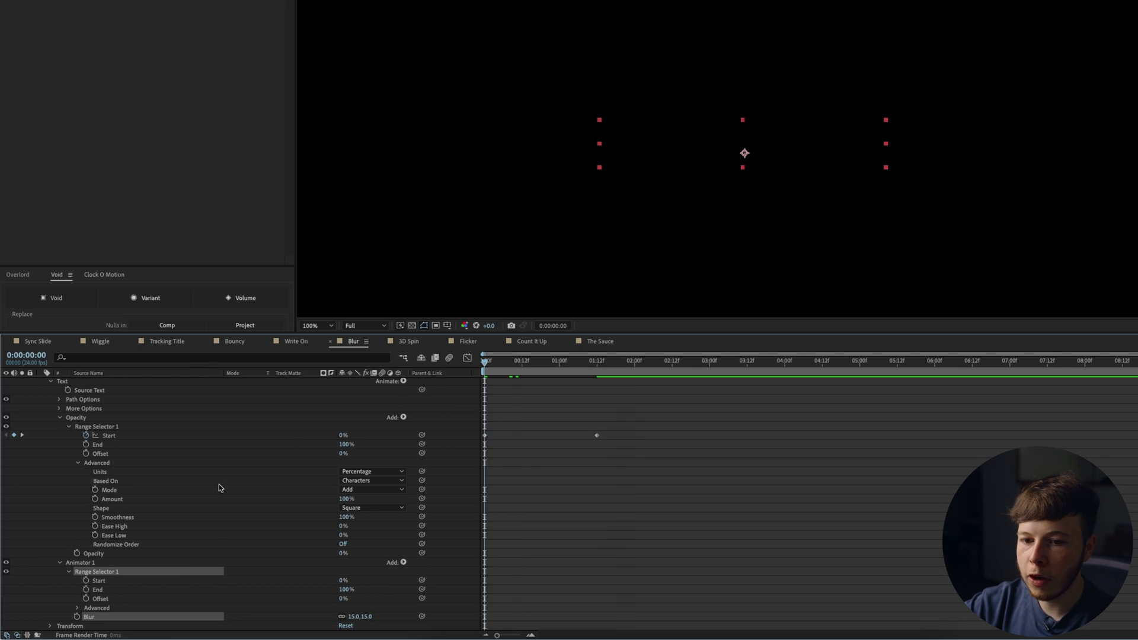
left_click(85, 580)
left_click_drag(546, 363, 597, 362)
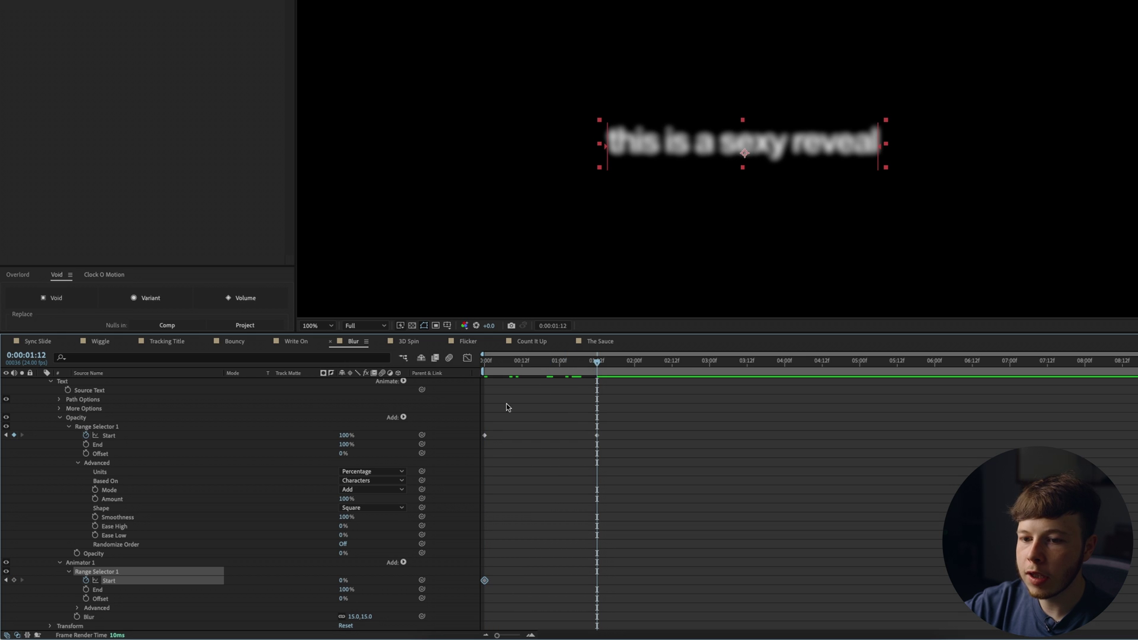
left_click_drag(341, 581, 585, 572)
left_click(584, 571)
left_click_drag(567, 364, 528, 363)
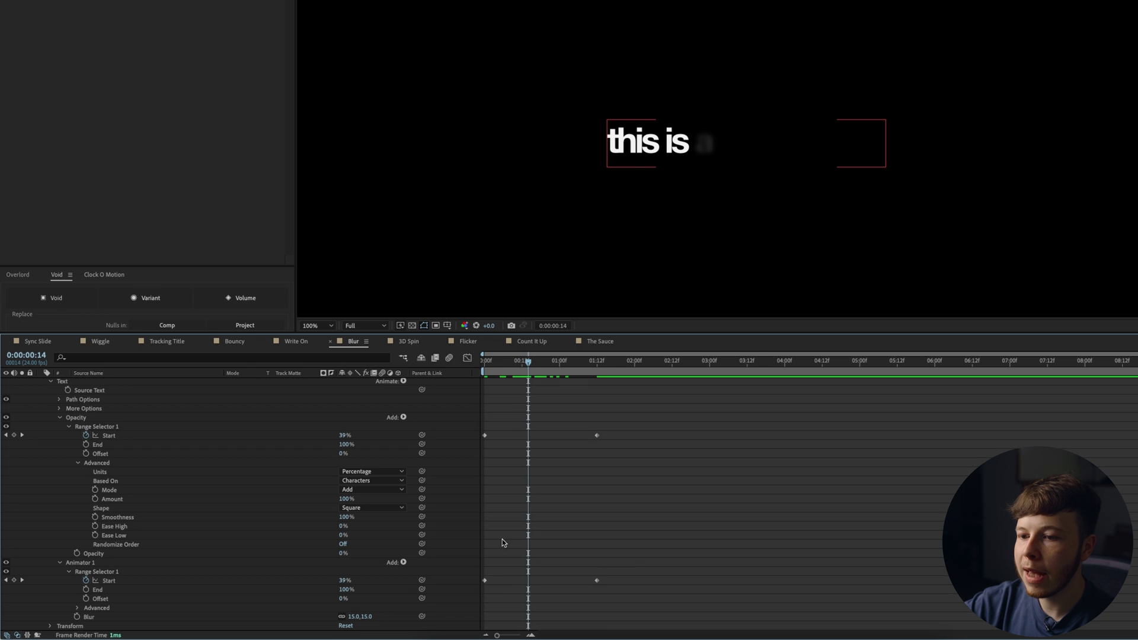
Step: Delay both of the blur animator's Start keyframes by about four frames and show only the layer's keyframed properties
left_click_drag(627, 568, 500, 583)
left_click_drag(527, 363, 559, 363)
key("u")
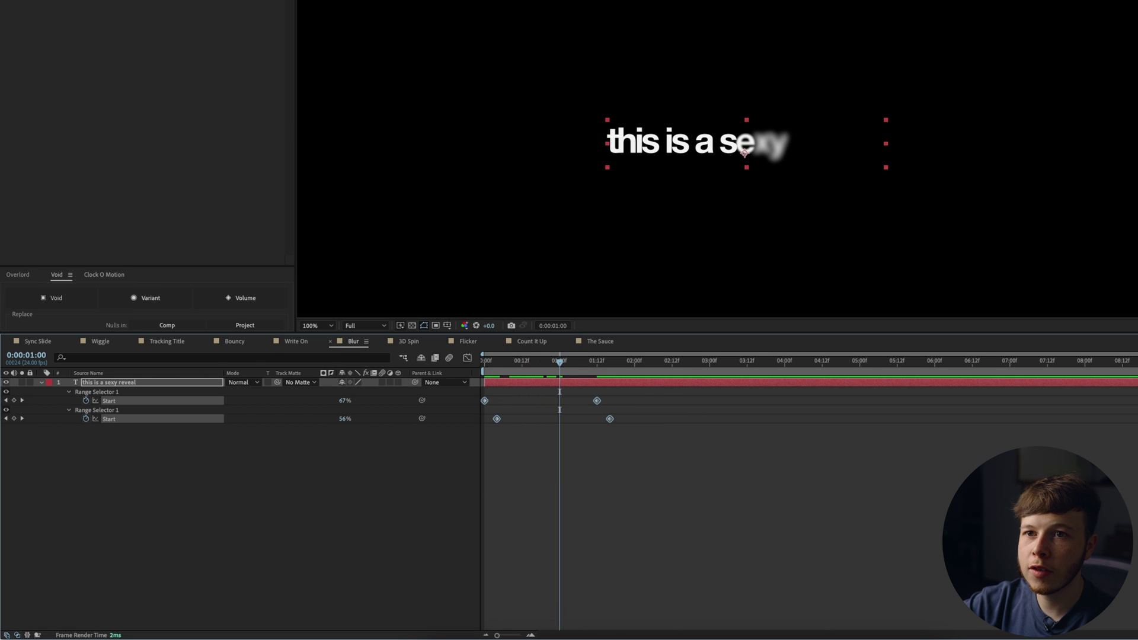
Step: Apply the 0.88, 0.14, 0.12, 0.86 easing curve to the Start keyframes of both range selectors and preview the reveal
left_click(258, 112)
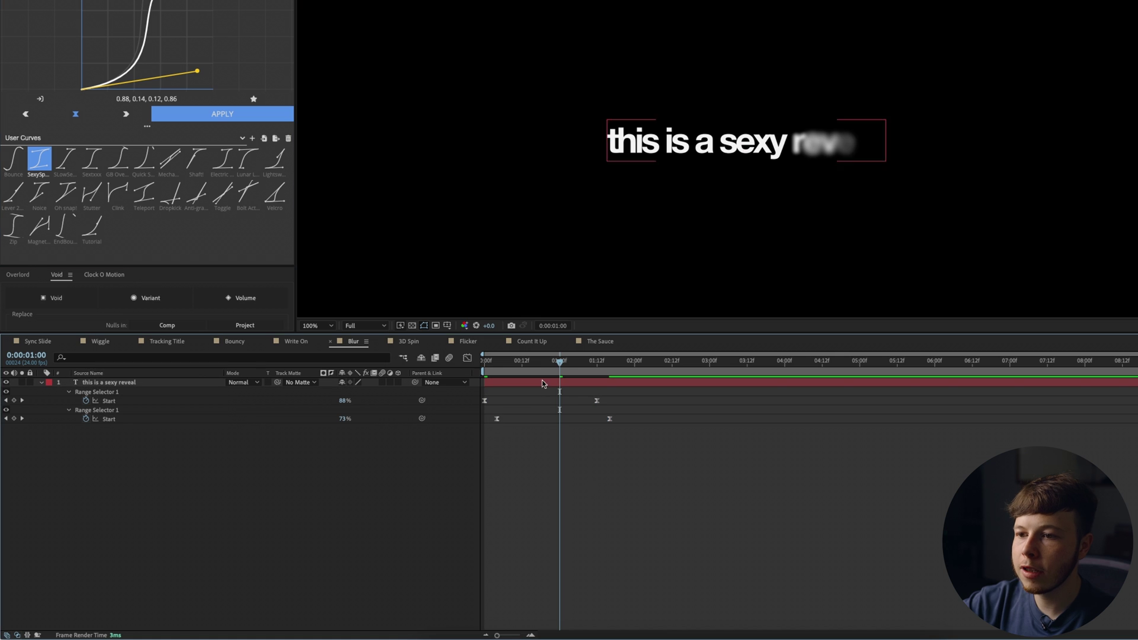
key("space")
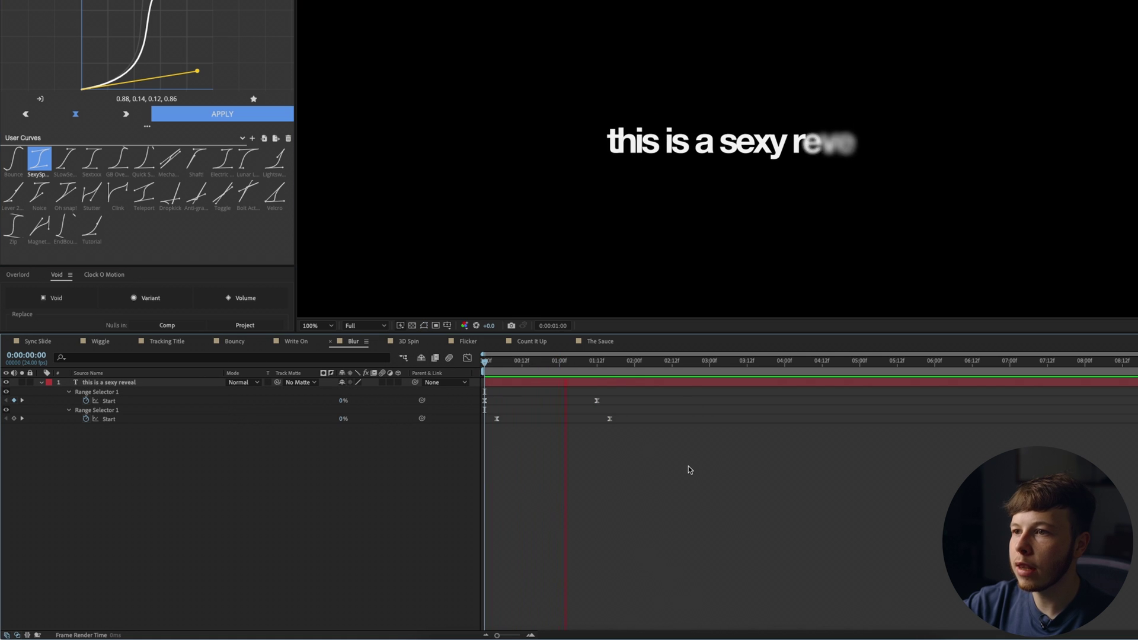
key("space")
scroll(650, 157, "down", 1)
scroll(650, 158, "up", 1)
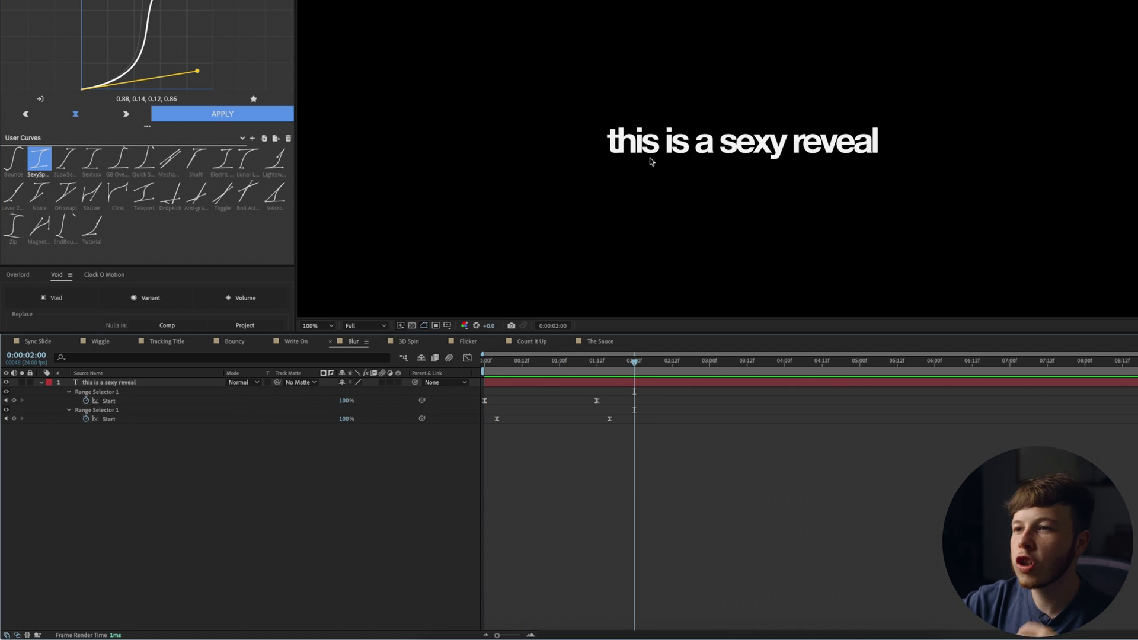
key("space")
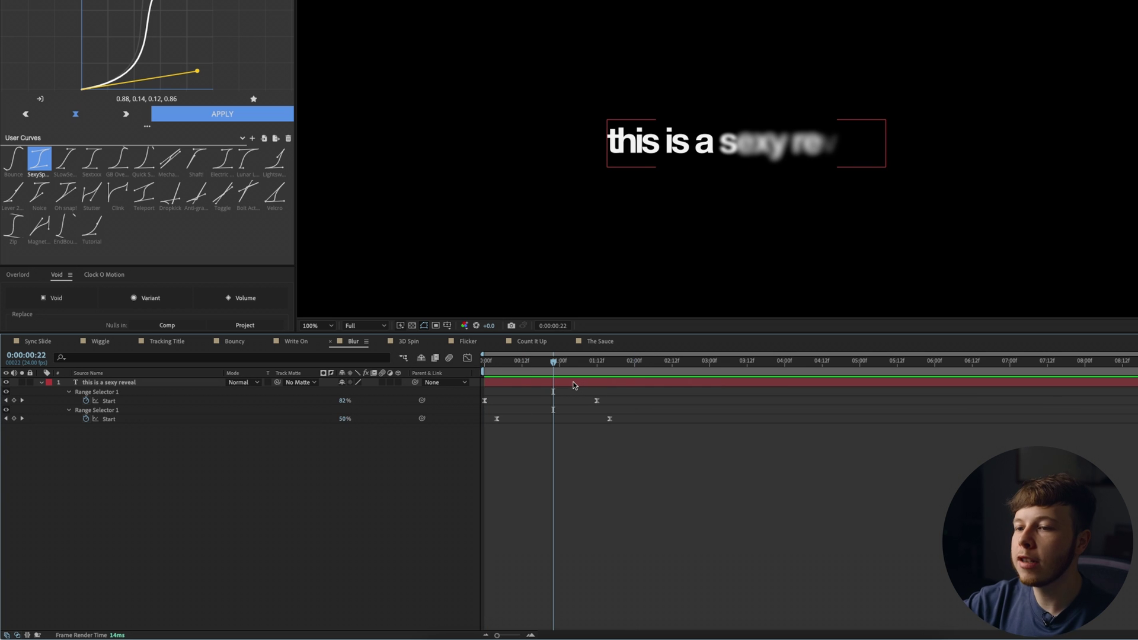
Step: Apply the Echo effect to the "this is a sexy reveal" layer with its Echo Operator set to Composite In Back
left_click(573, 384)
key("ctrl+space")
type("echo")
key("Return")
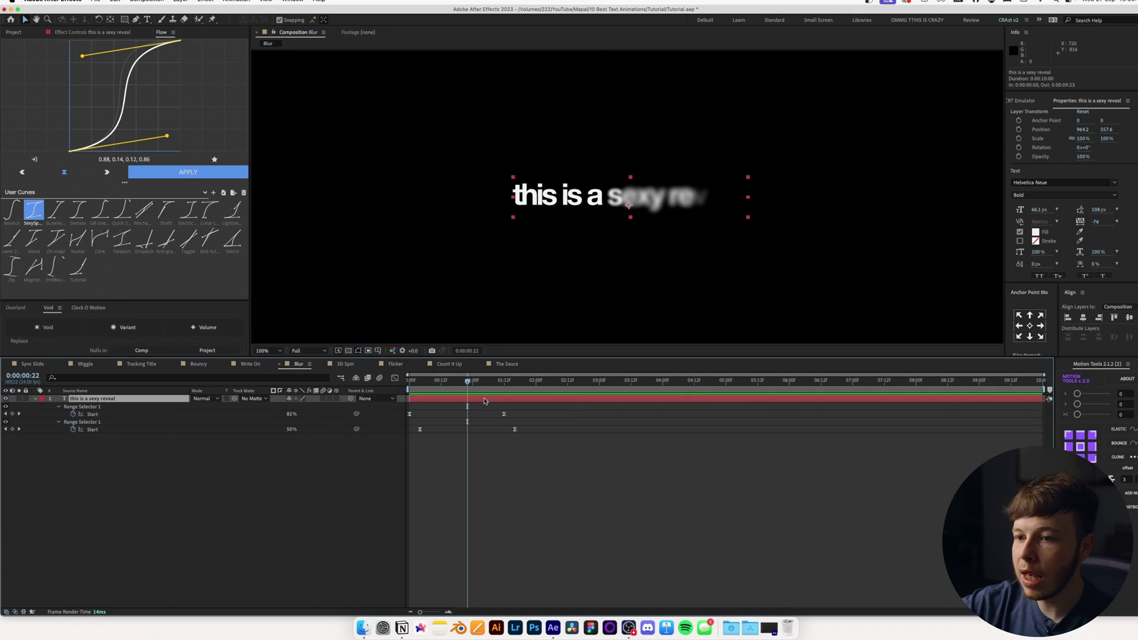
left_click(110, 38)
left_click(170, 94)
left_click(163, 145)
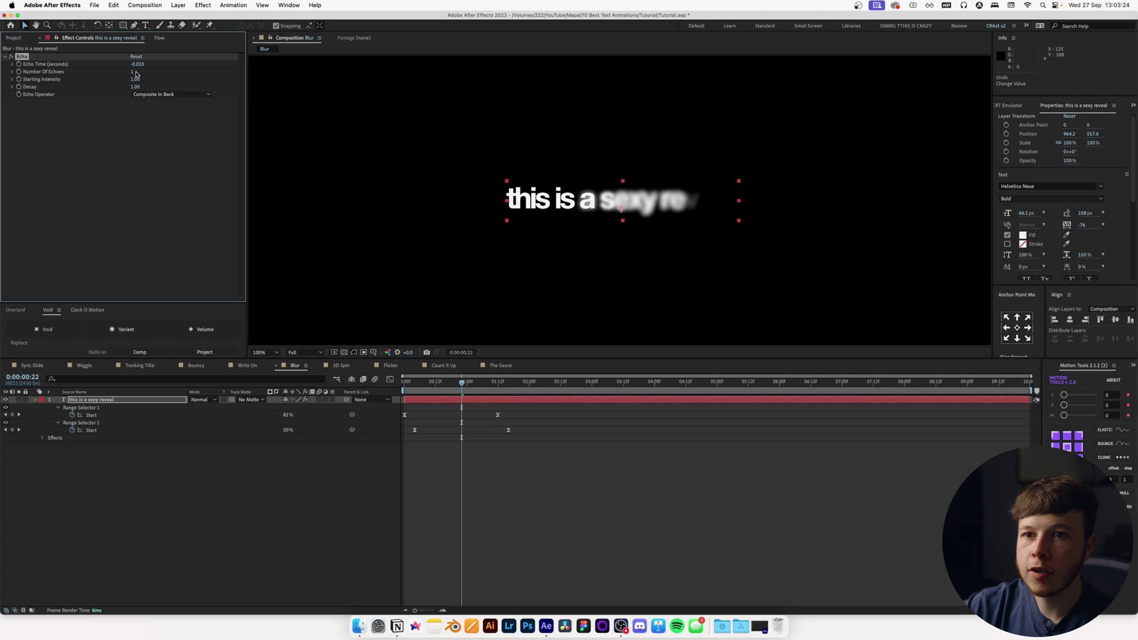
Step: Set the Echo effect's number of echoes to 20
left_click(132, 72)
type("20")
key("Return")
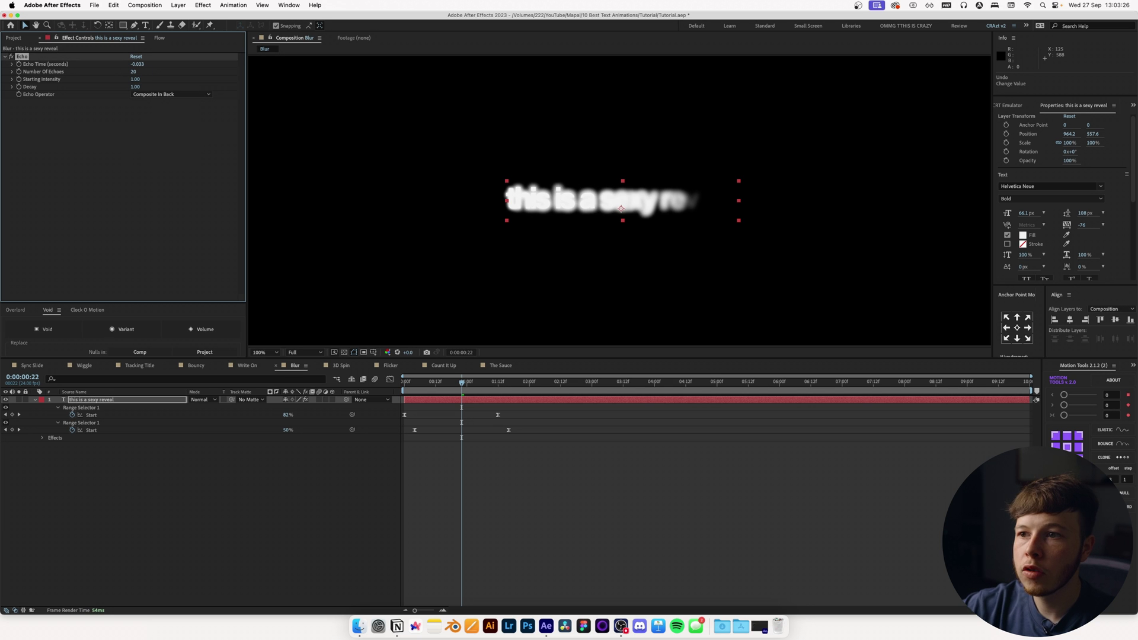
Step: Set the Echo effect's echo time to -0.001 seconds and number of echoes to 1, and scrub through the reveal
left_click(141, 64)
left_click(149, 65)
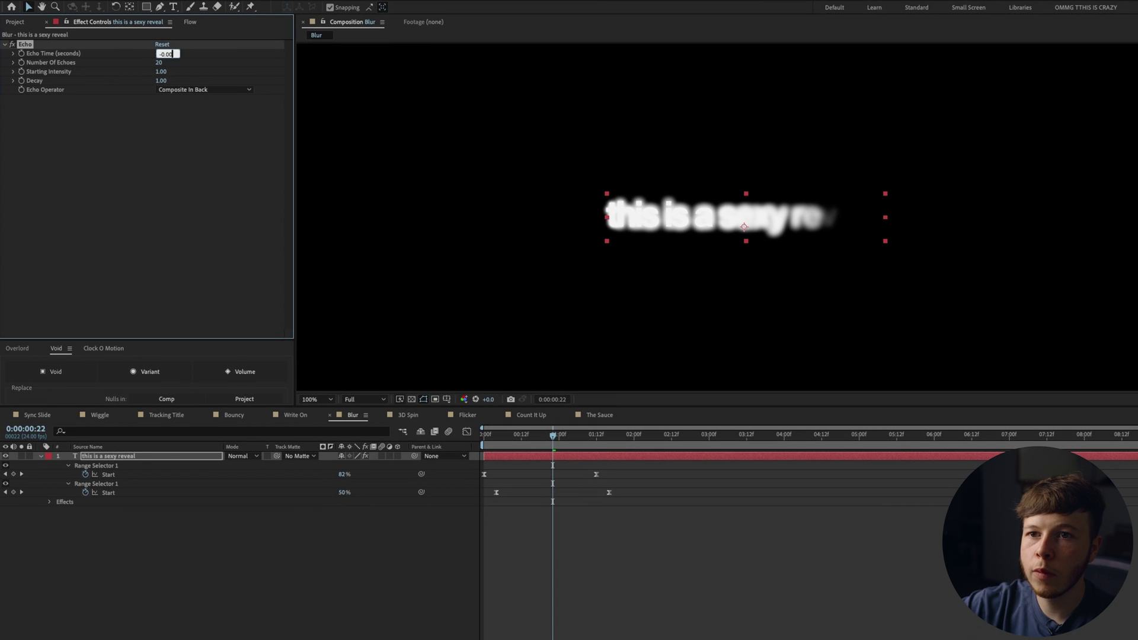
key("Return")
left_click(160, 63)
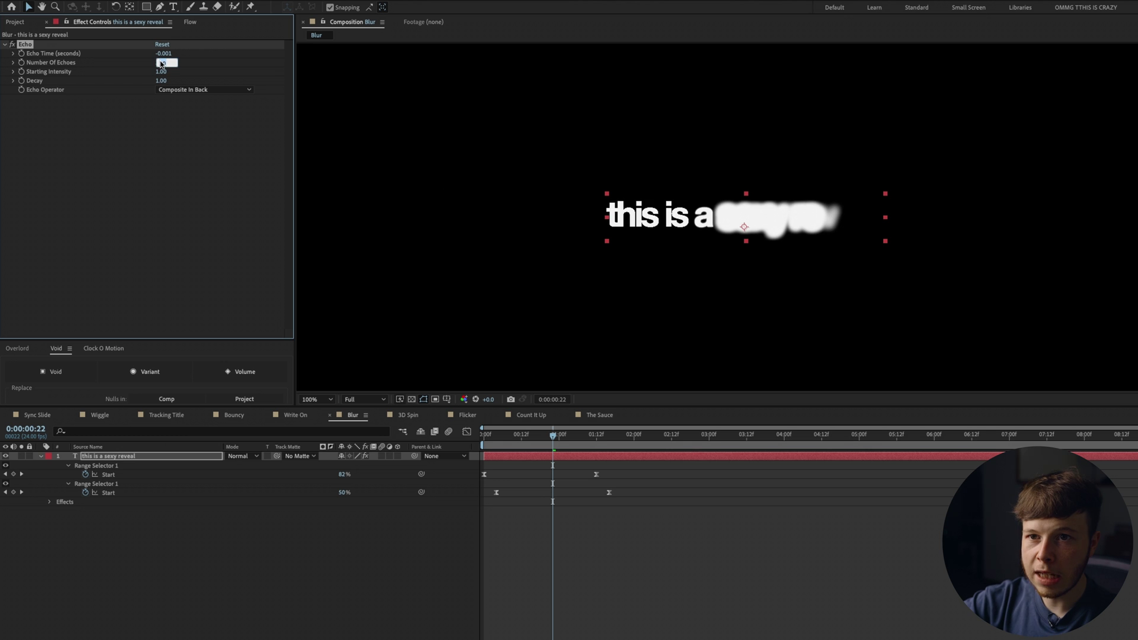
key("Return")
left_click_drag(553, 439, 502, 436)
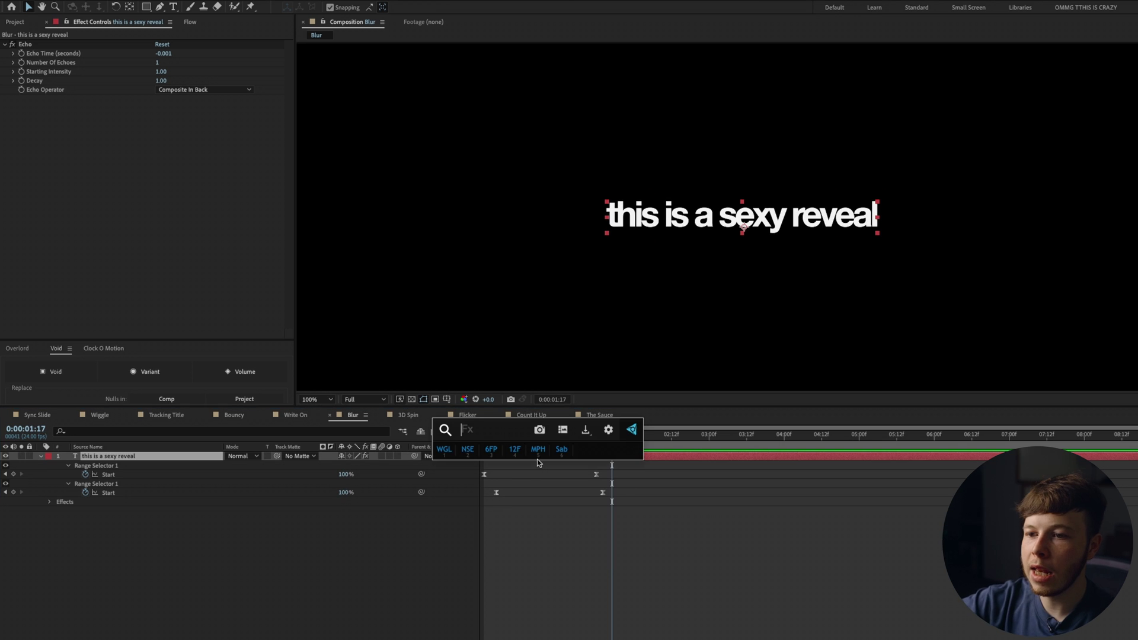
Step: Apply the Deep Glow effect to the reveal text with an Exposure of 0.3 and preview the animation
type("deep")
key("Return")
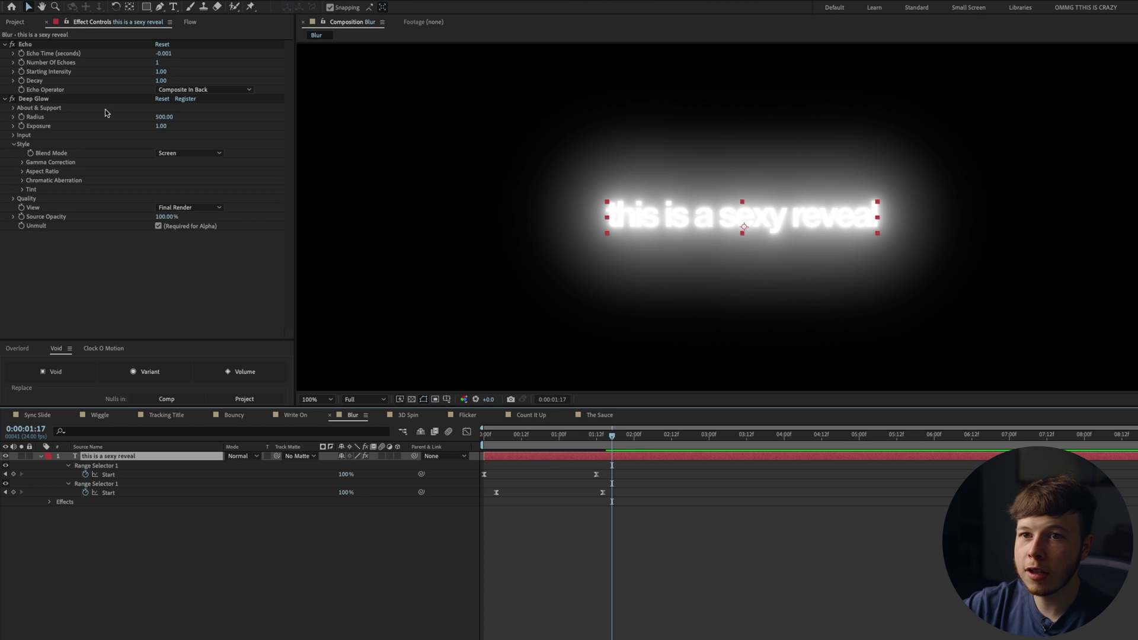
left_click(160, 126)
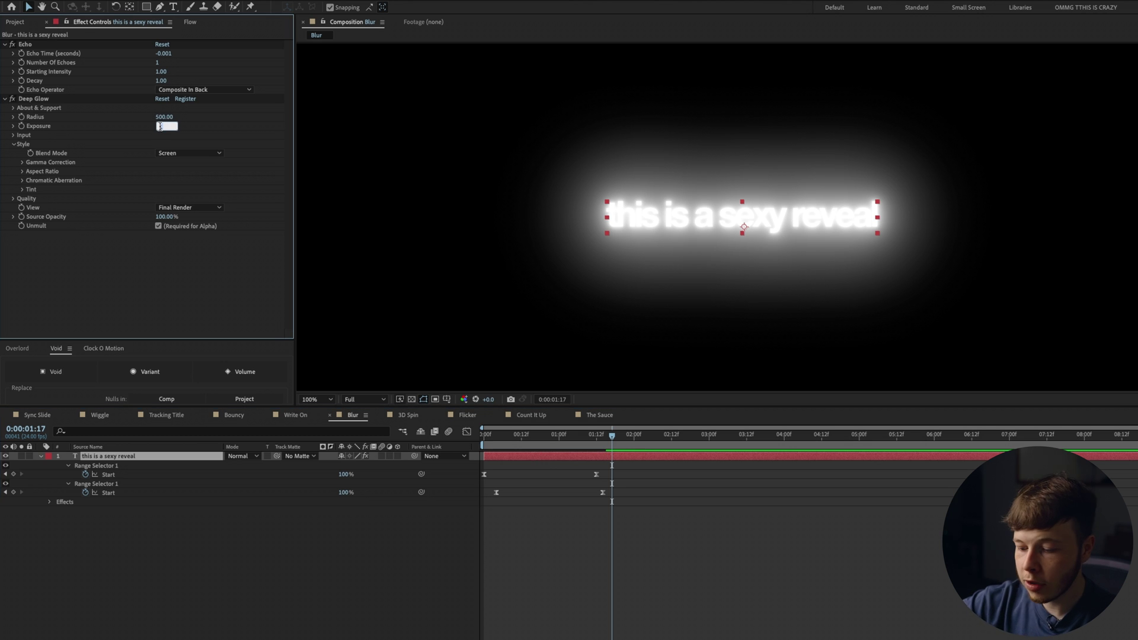
key("Return")
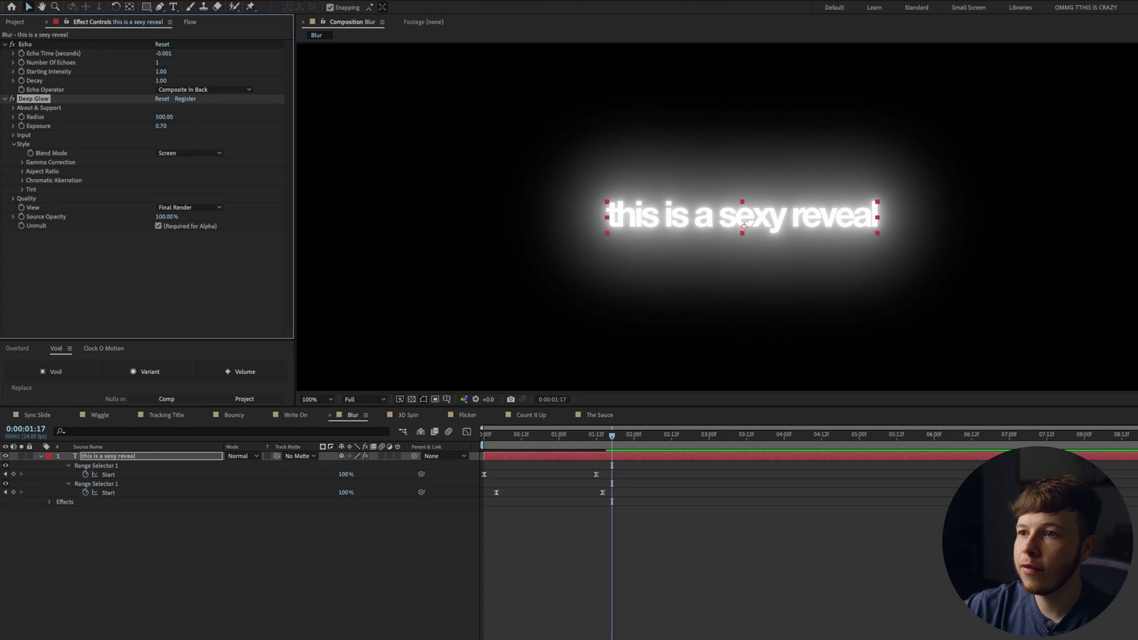
left_click(165, 126)
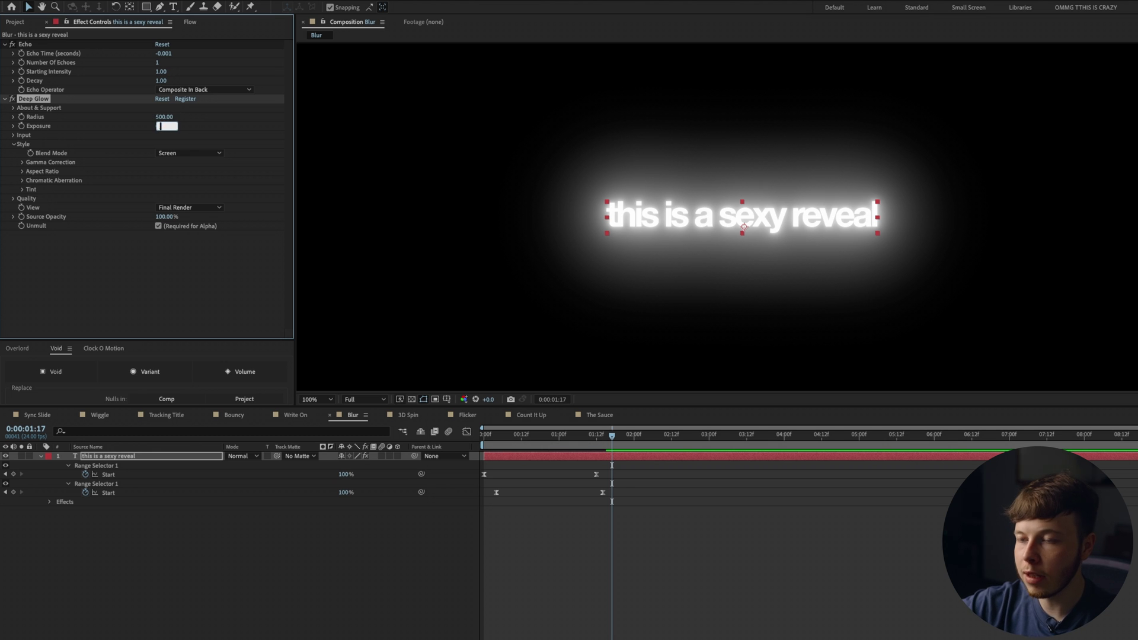
type("0.3")
key("Return")
key("space")
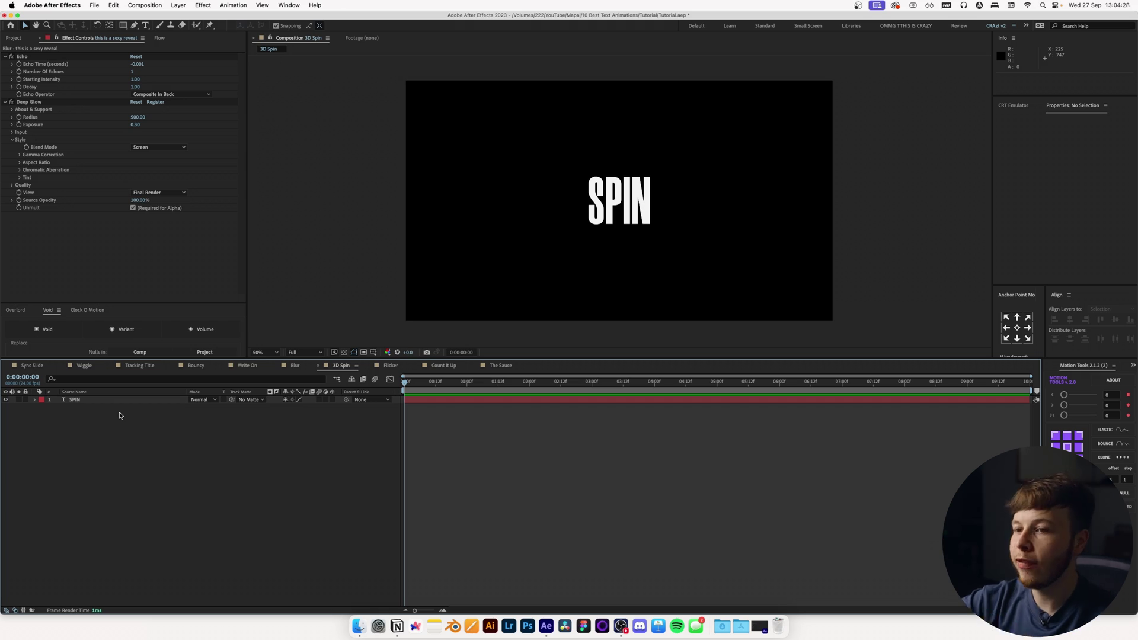
Step: Create shape outlines from the SPIN text layer in the 3D Spin composition
left_click(130, 402)
right_click(83, 399)
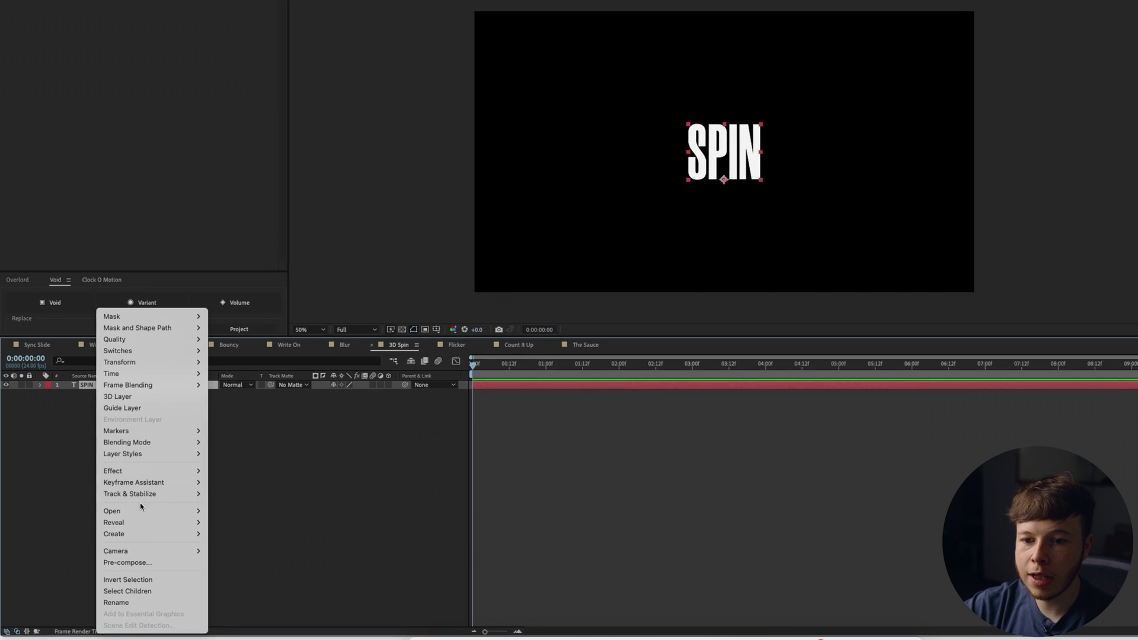
mouse_move(141, 531)
left_click(237, 533)
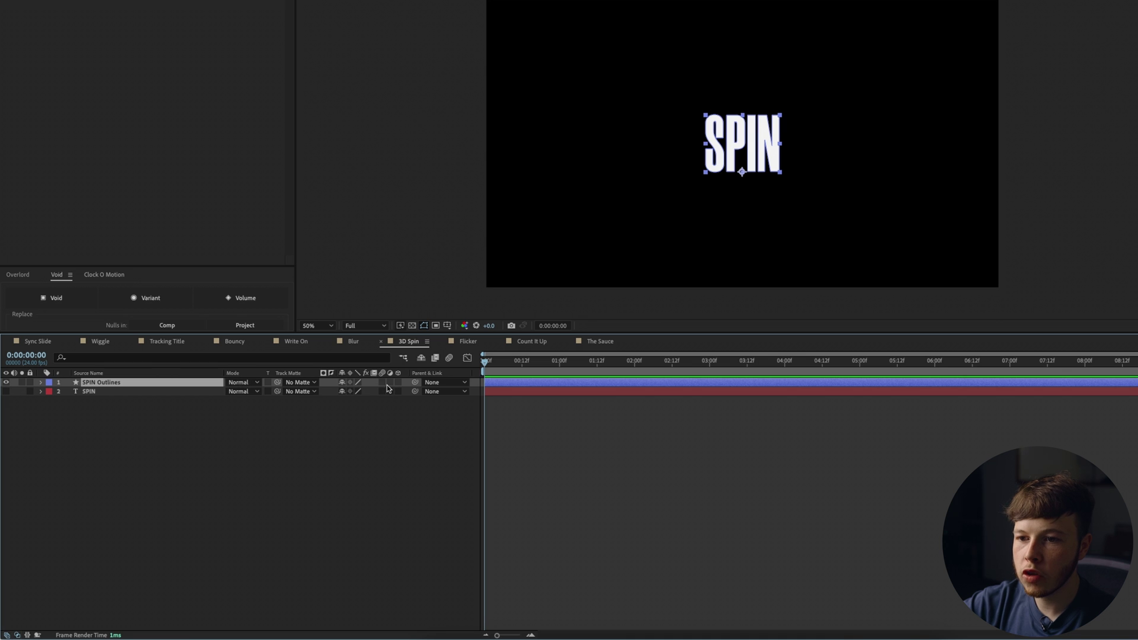
Step: Make the SPIN Outlines layer 3D and switch the composition's renderer to Cinema 4D
left_click(397, 382)
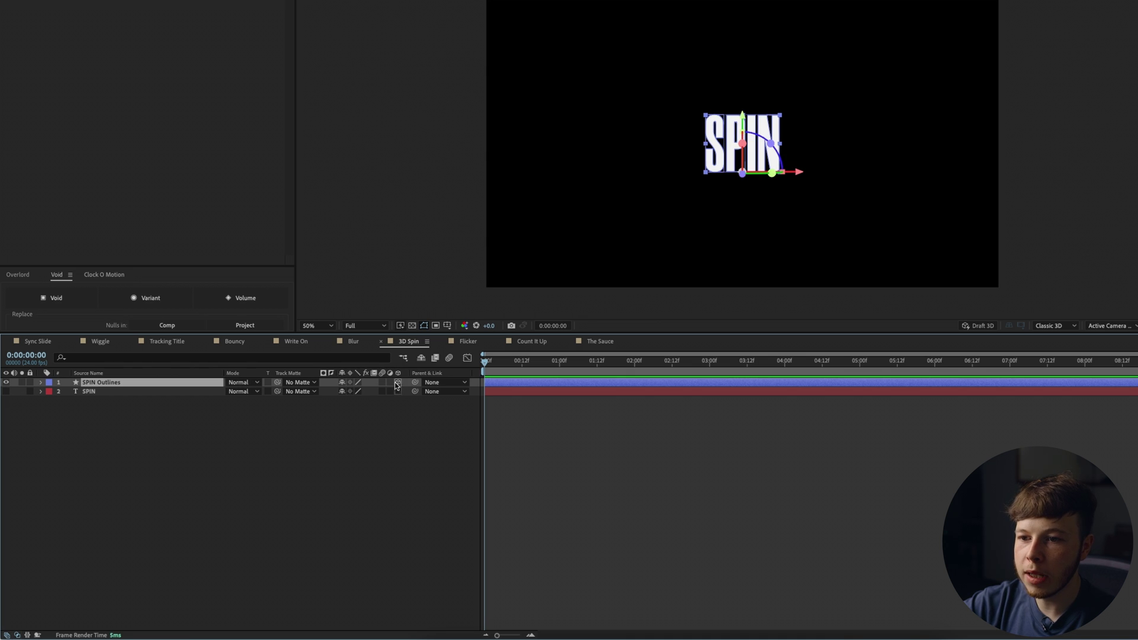
left_click(1054, 328)
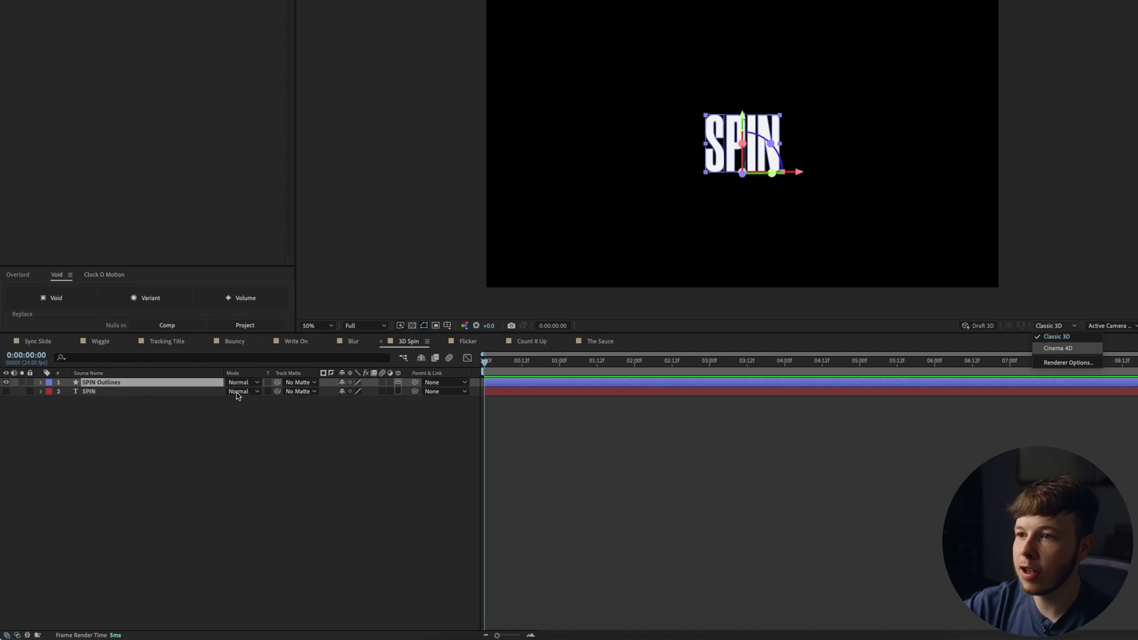
left_click(1058, 348)
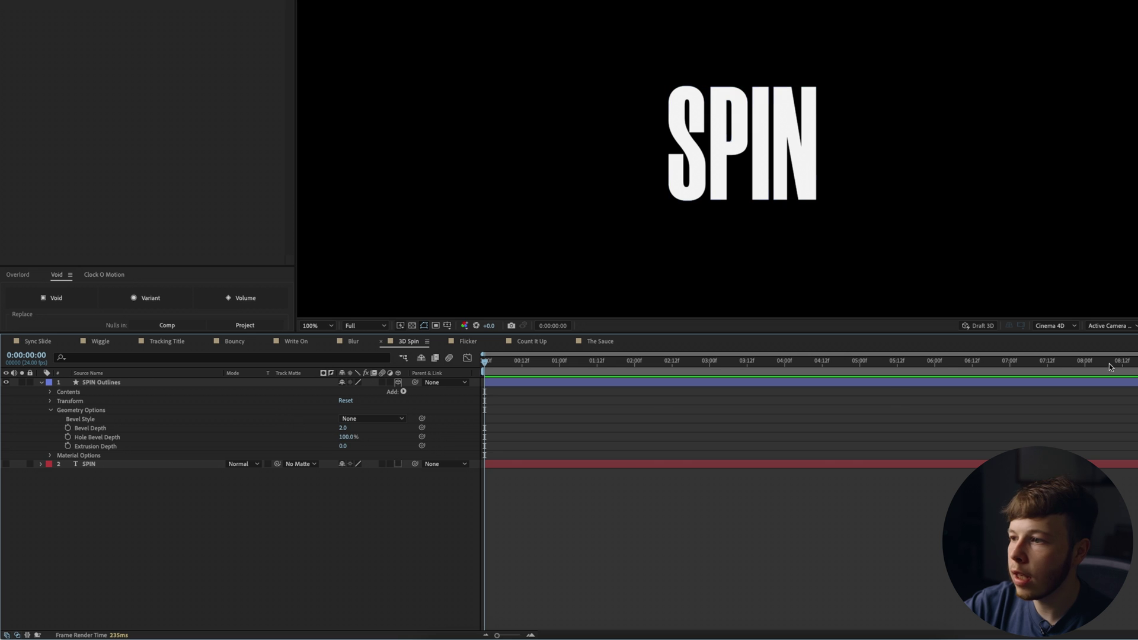
Step: Split the viewer into two views and set the SPIN Outlines layer's extrusion depth to 80
left_click(1135, 325)
left_click(1135, 337)
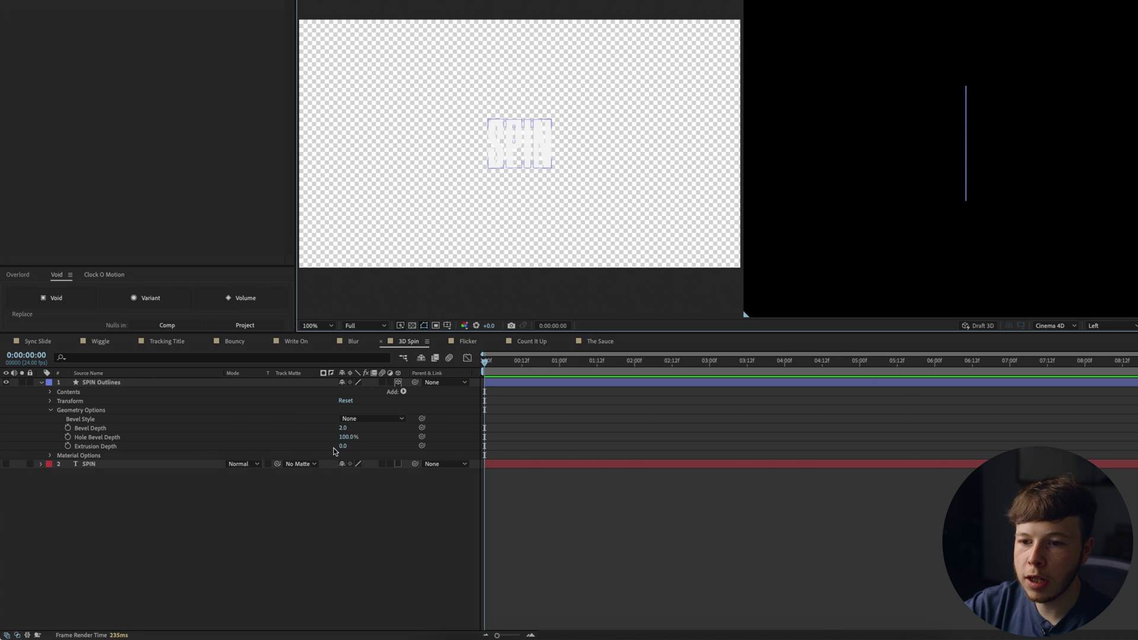
left_click_drag(342, 446, 383, 447)
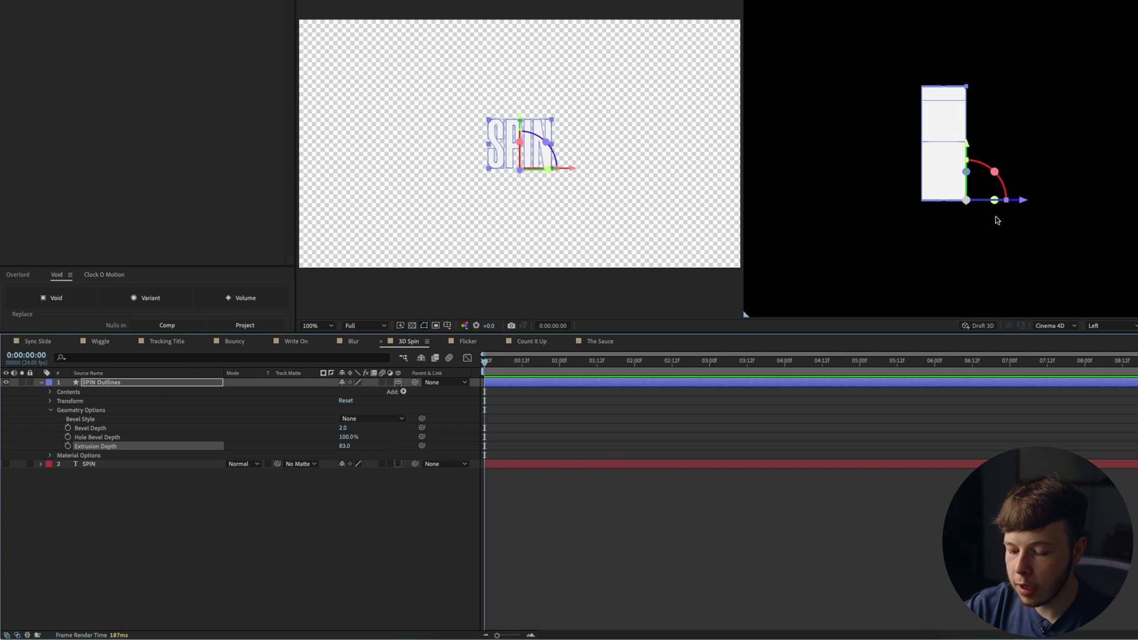
left_click_drag(1024, 201, 995, 205)
left_click(345, 445)
type("80")
key("Return")
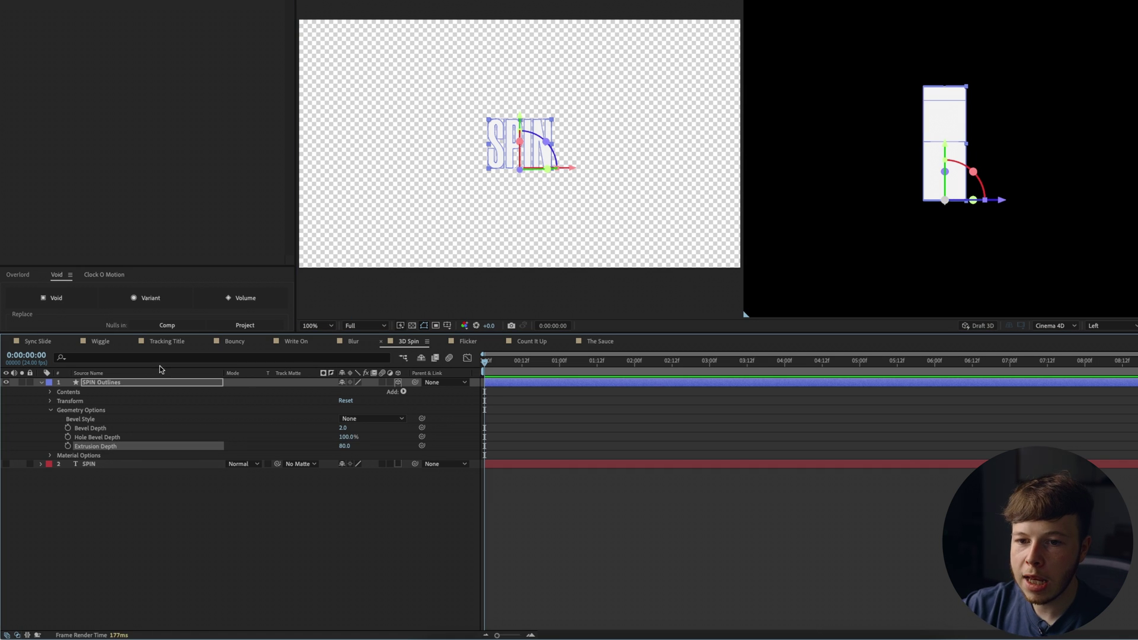
Step: Centre the SPIN Outlines anchor point in the extruded text, with Z at 40 and Y at about -100
left_click(135, 384)
key("a")
left_click(364, 392)
key("Return")
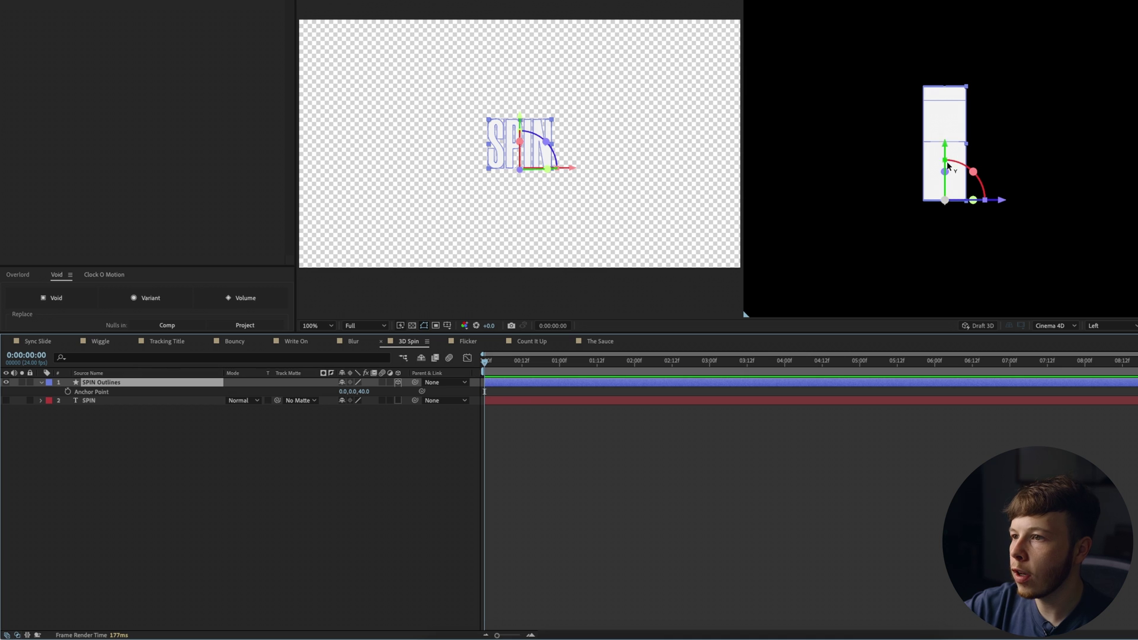
left_click_drag(946, 189, 947, 134)
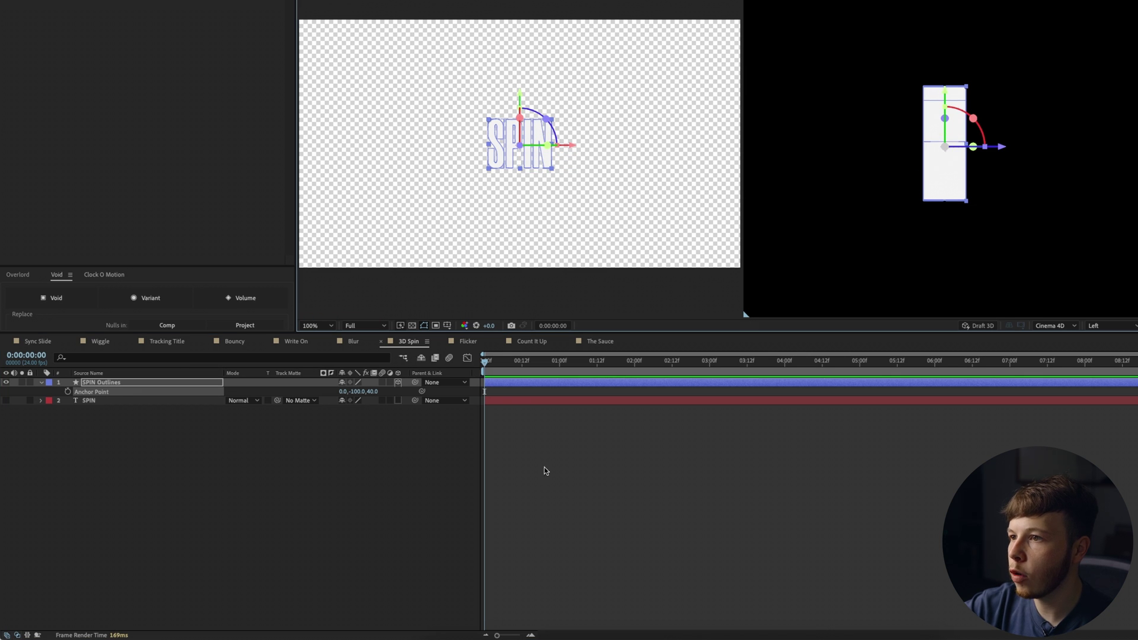
Step: Change the fill colour of the S group in the SPIN Outlines layer to bright yellow
left_click(100, 382)
left_click(41, 384)
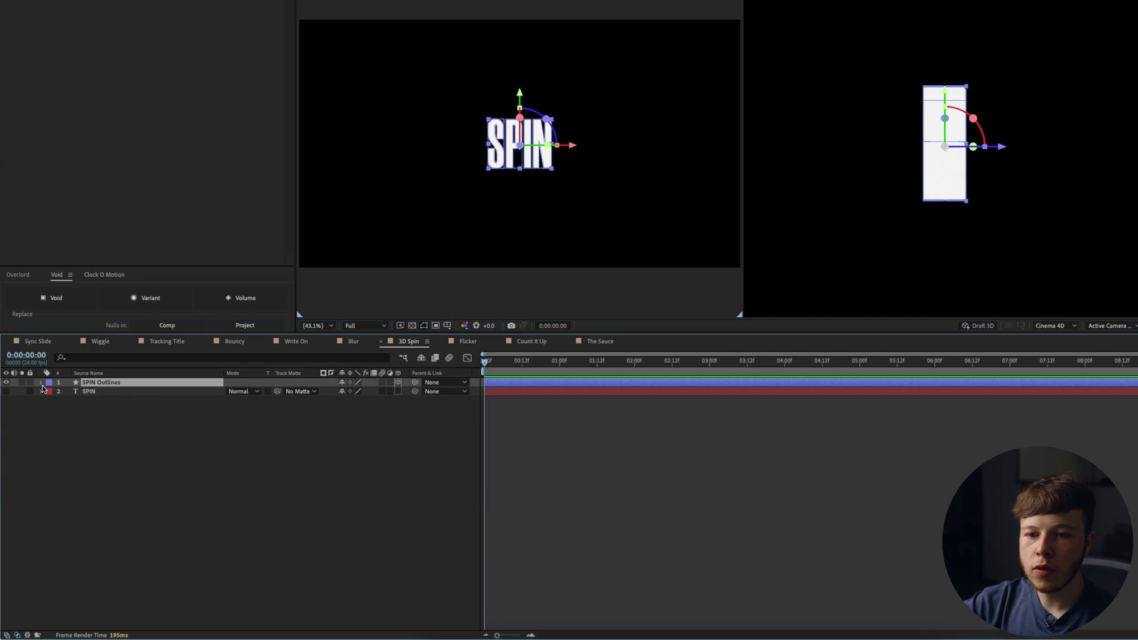
left_click(41, 384)
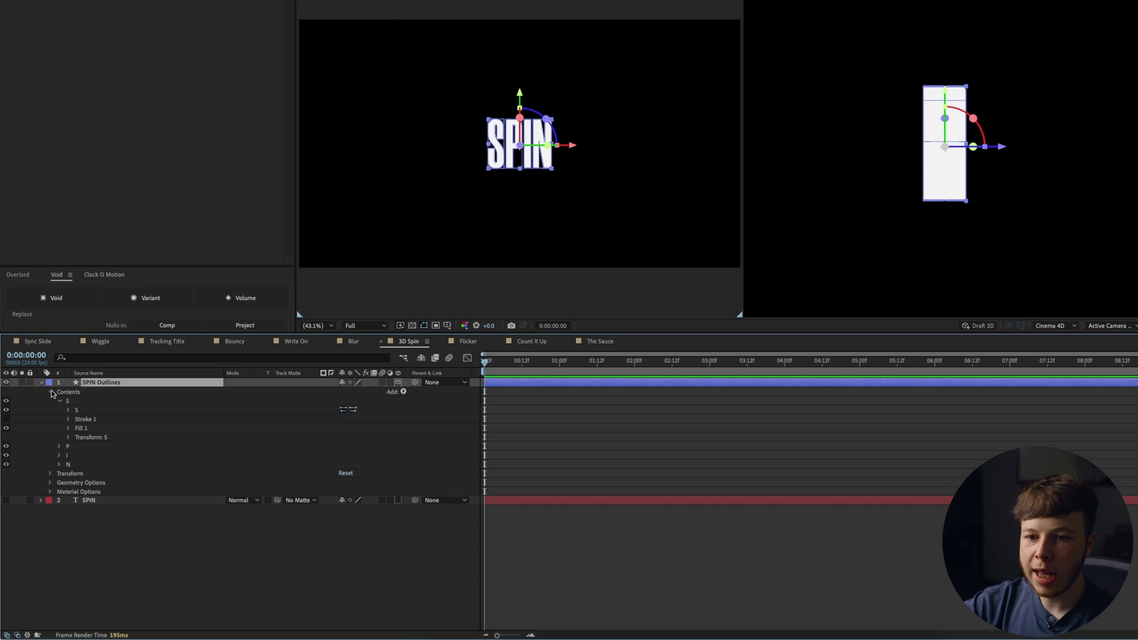
left_click(68, 428)
left_click(345, 455)
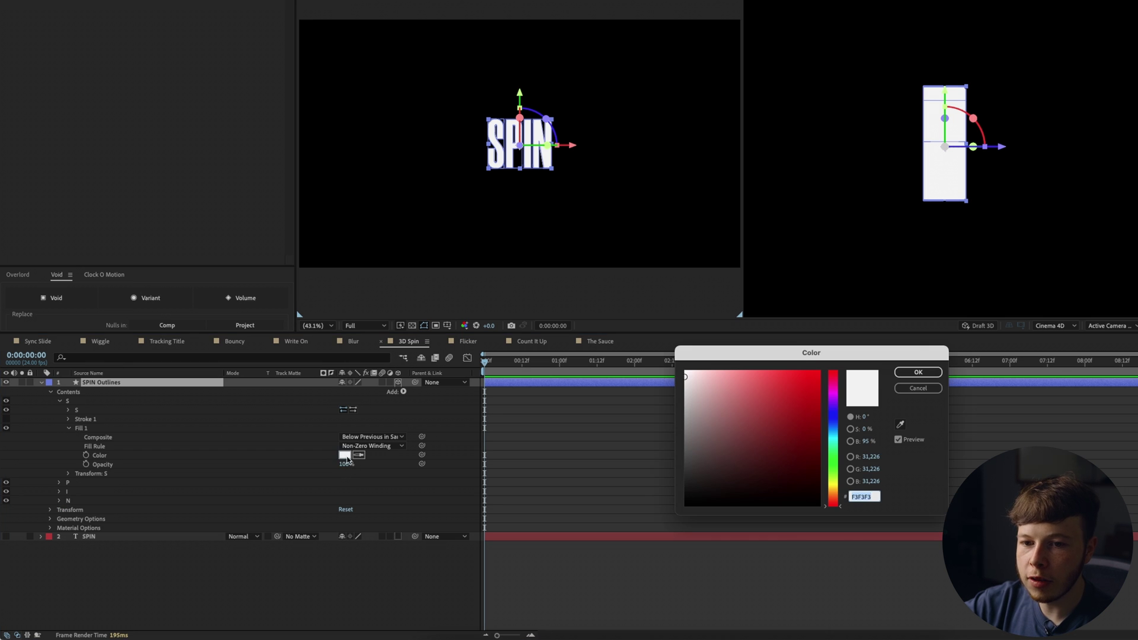
left_click(717, 446)
left_click(746, 419)
left_click(791, 416)
left_click_drag(832, 498, 833, 485)
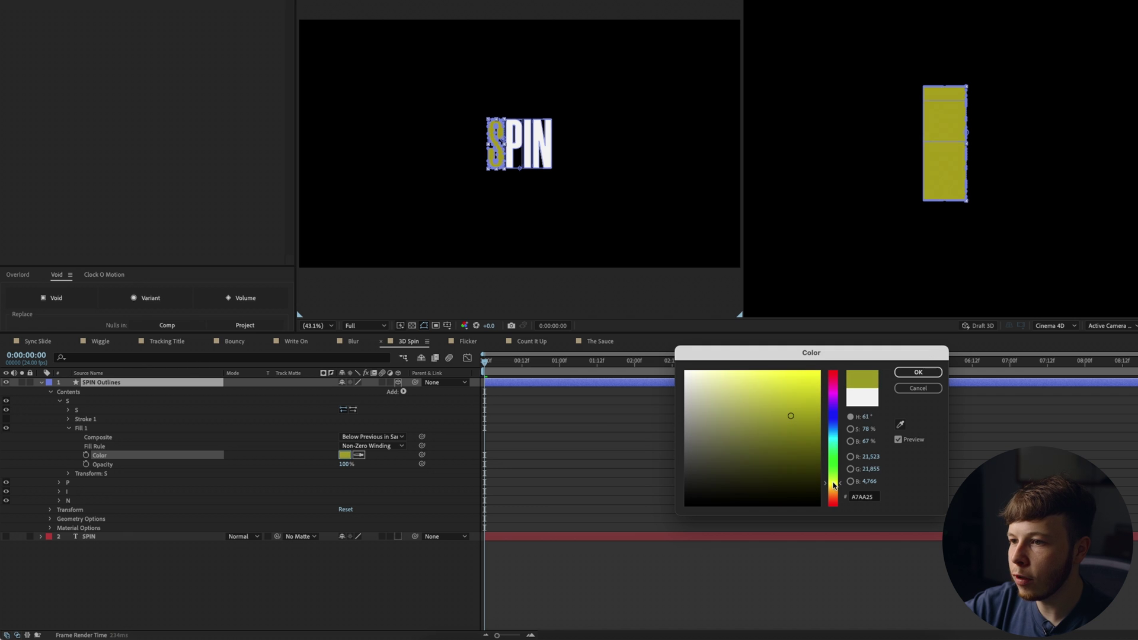
left_click_drag(800, 397, 830, 360)
left_click(797, 384)
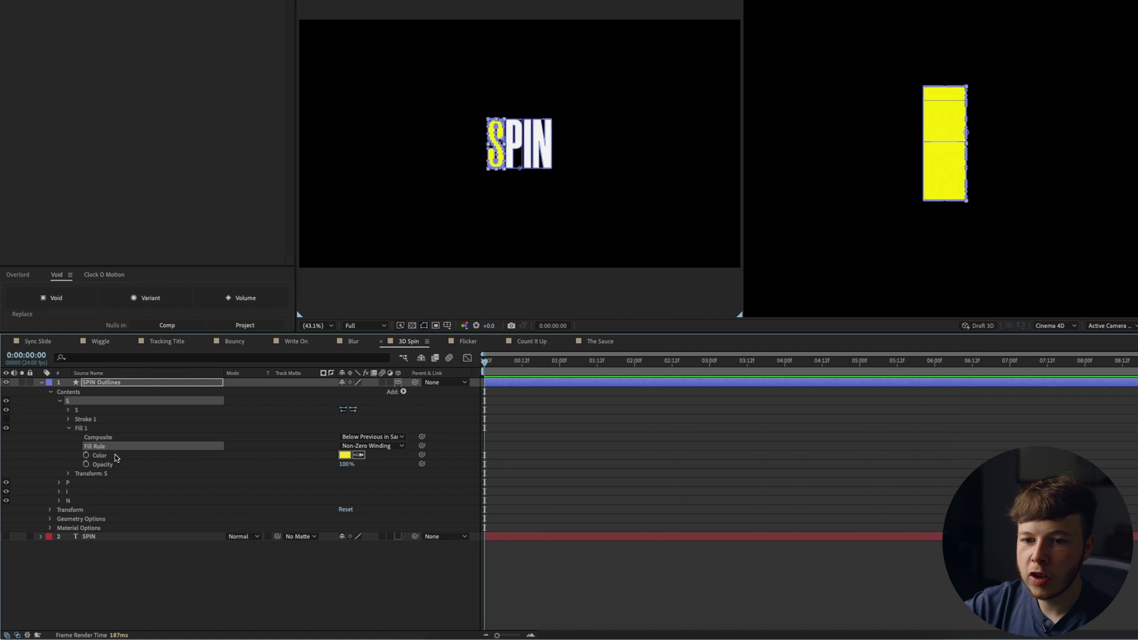
Step: Add a Side Color material property to the S group and set it to black (000000)
left_click(116, 456)
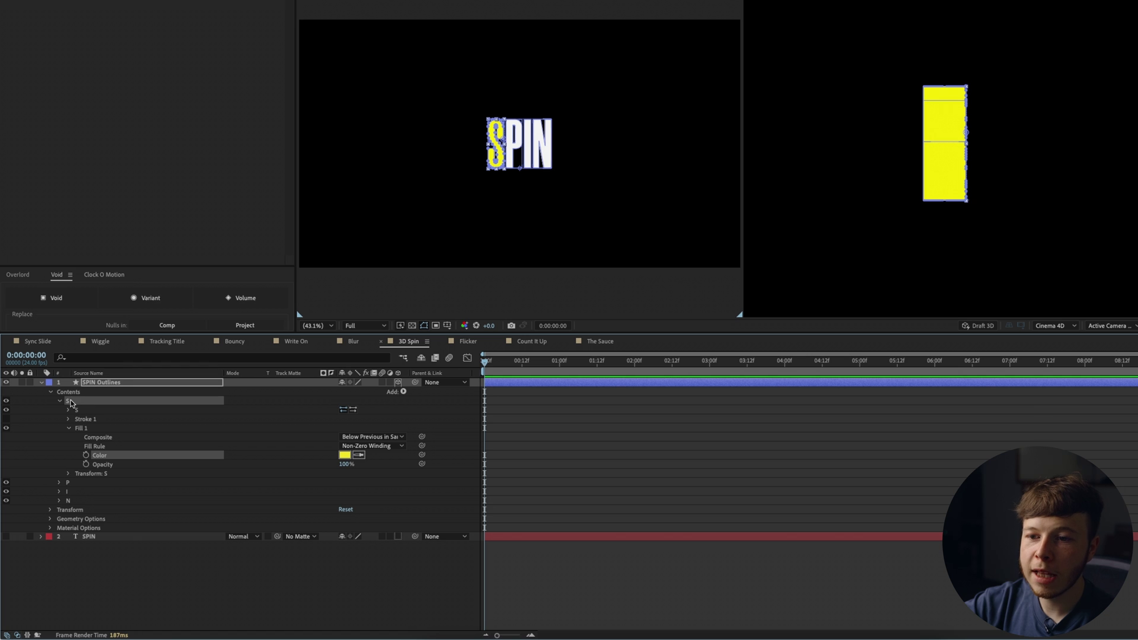
left_click(404, 391)
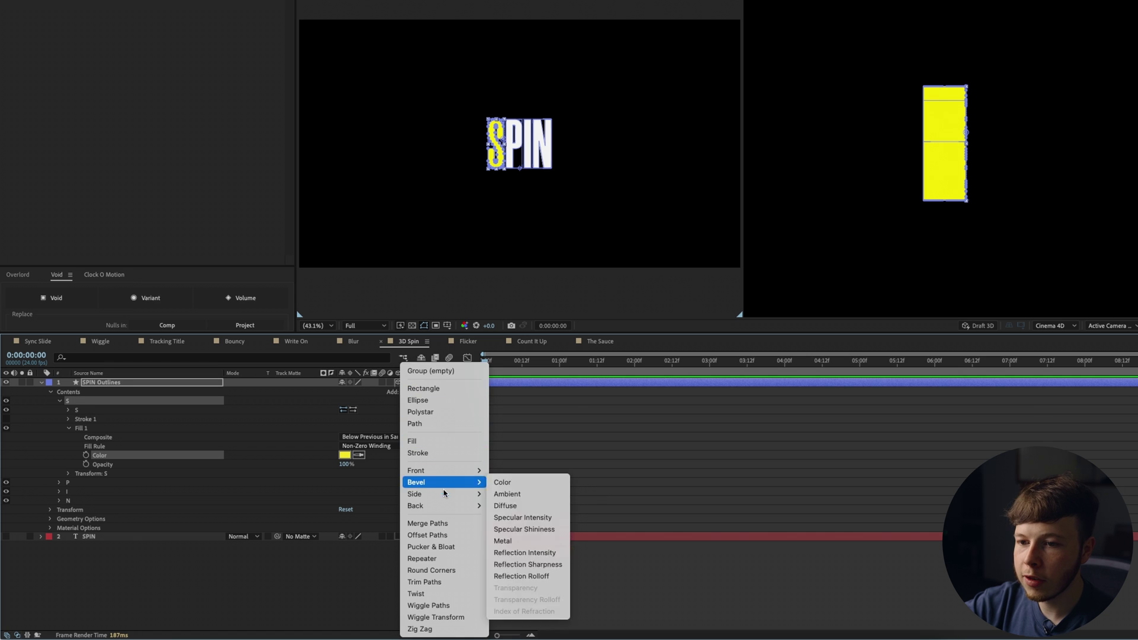
mouse_move(445, 497)
left_click(502, 494)
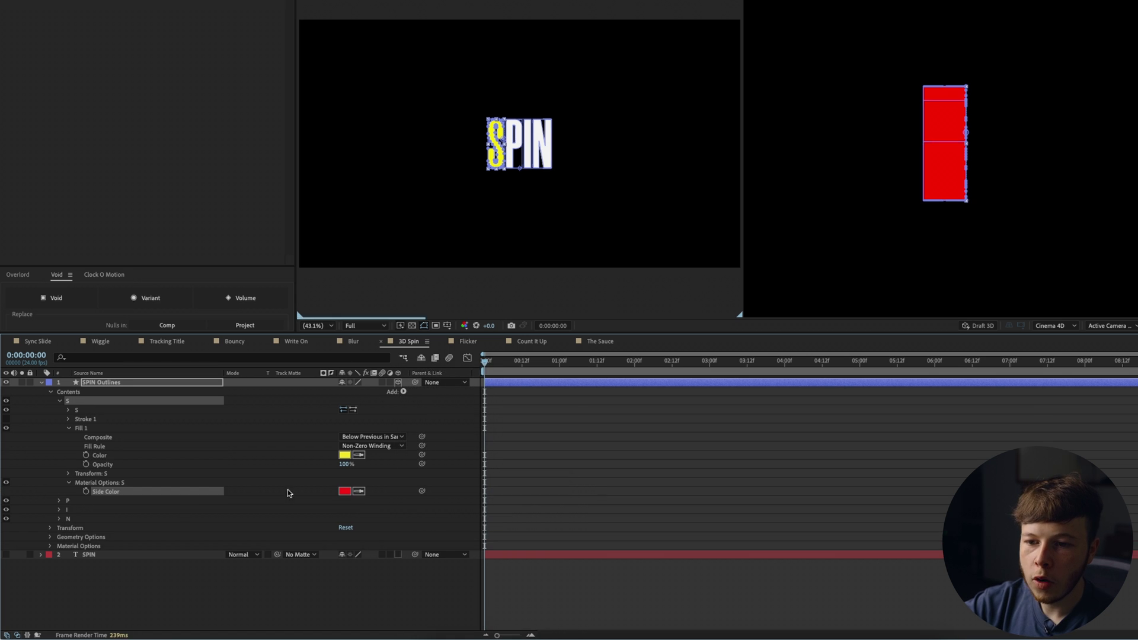
left_click(344, 491)
left_click_drag(756, 446, 665, 521)
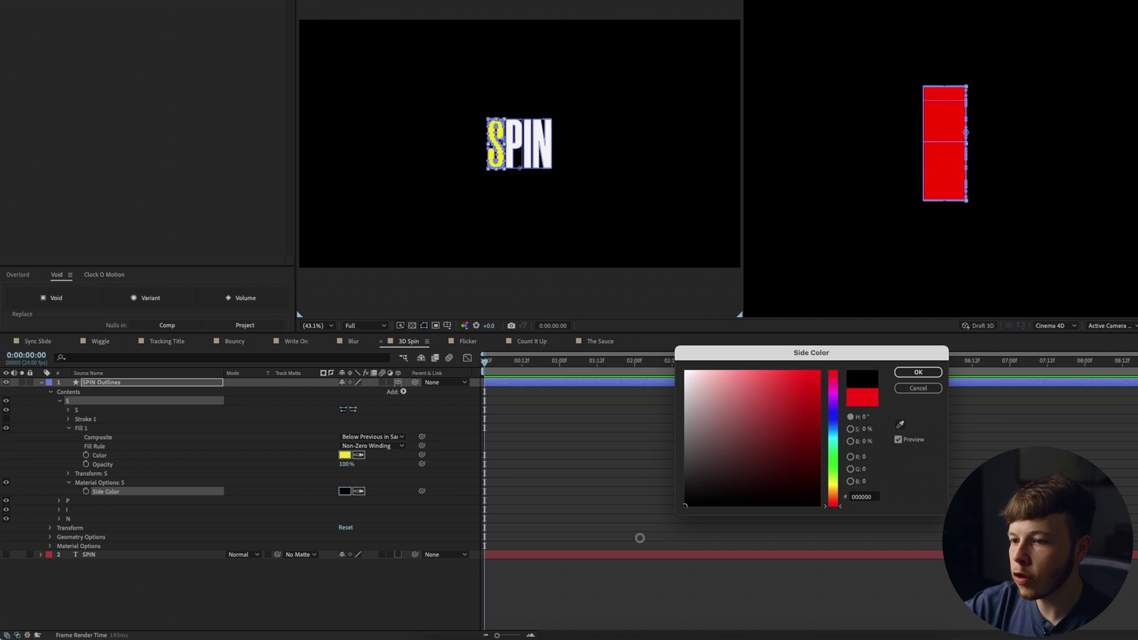
left_click(918, 372)
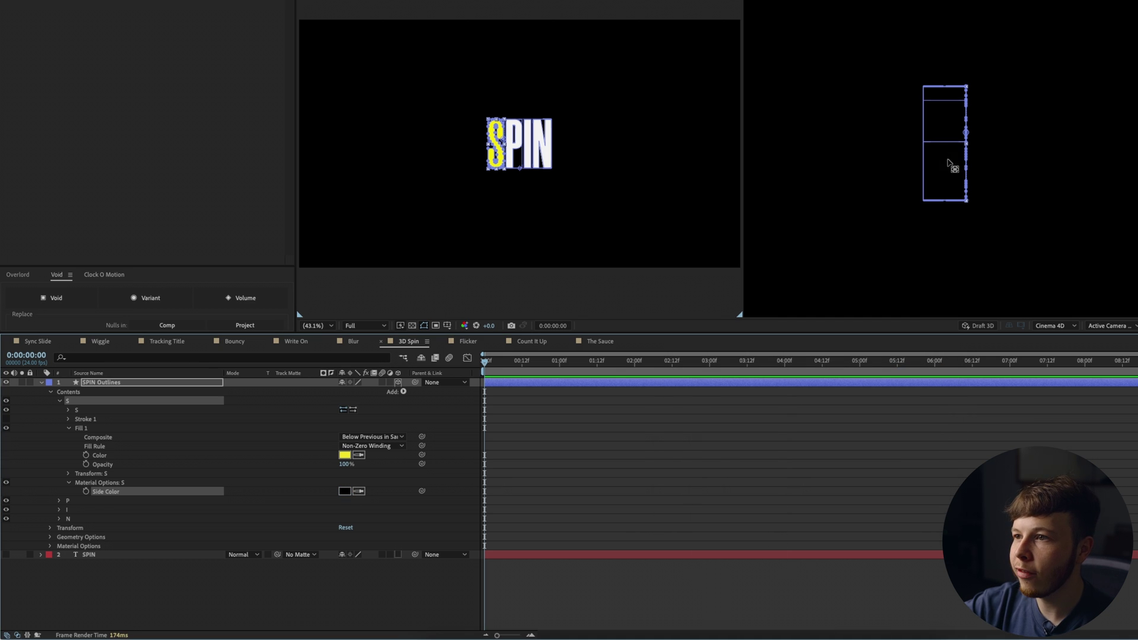
Step: Rotate the SPIN Outlines layer in 3D to examine the S's side colour, and undo the rotation
scroll(515, 181, "up", 3)
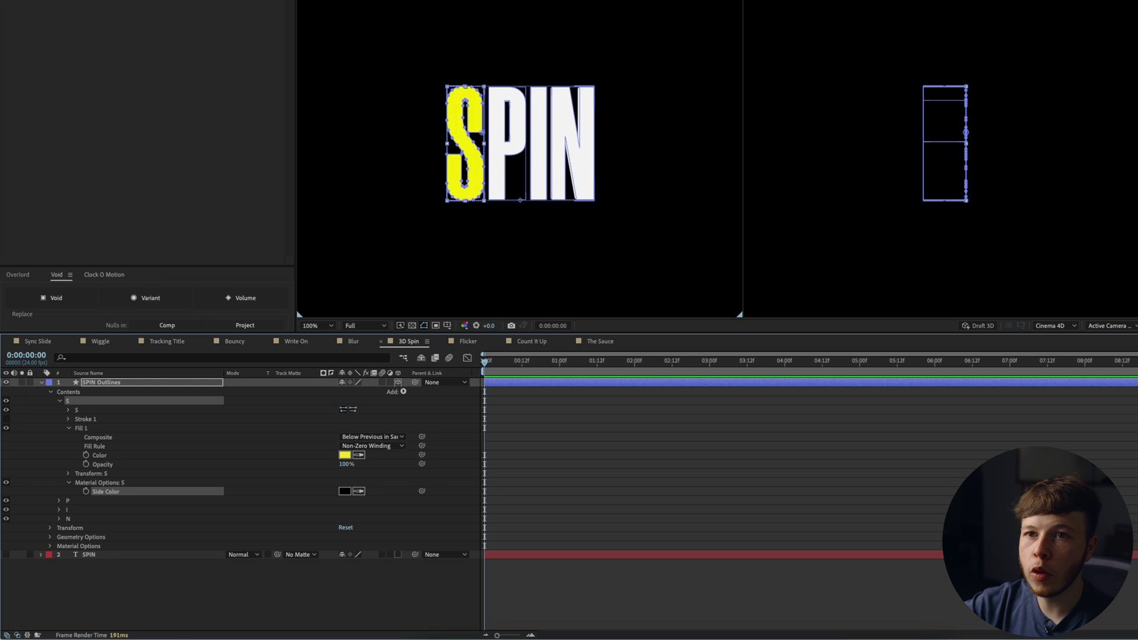
left_click(1003, 241)
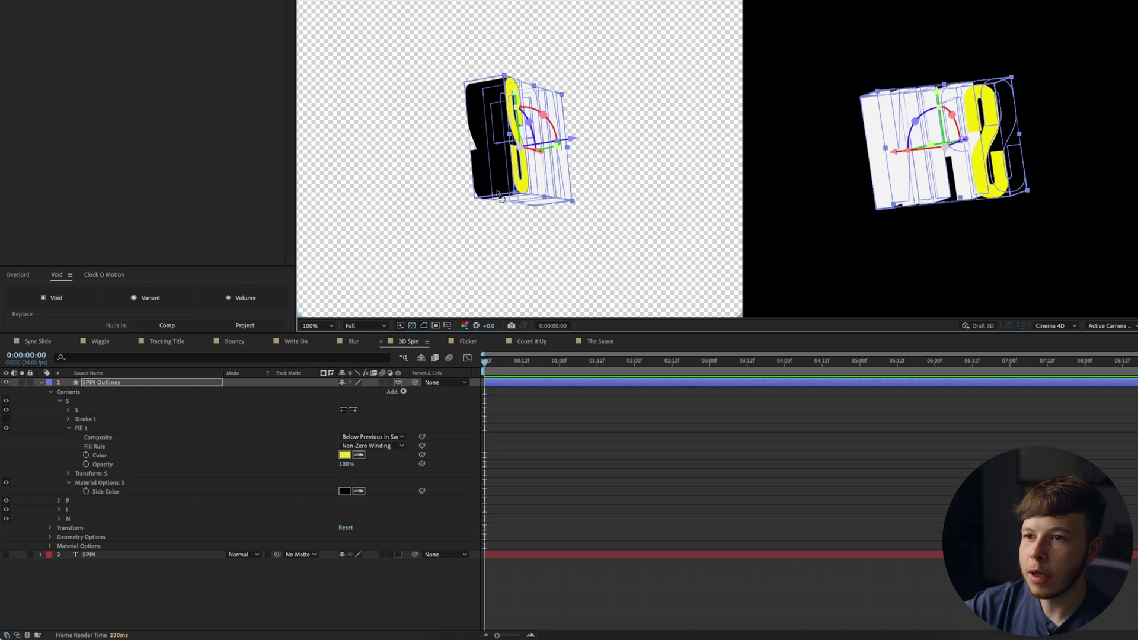
key("ctrl+z")
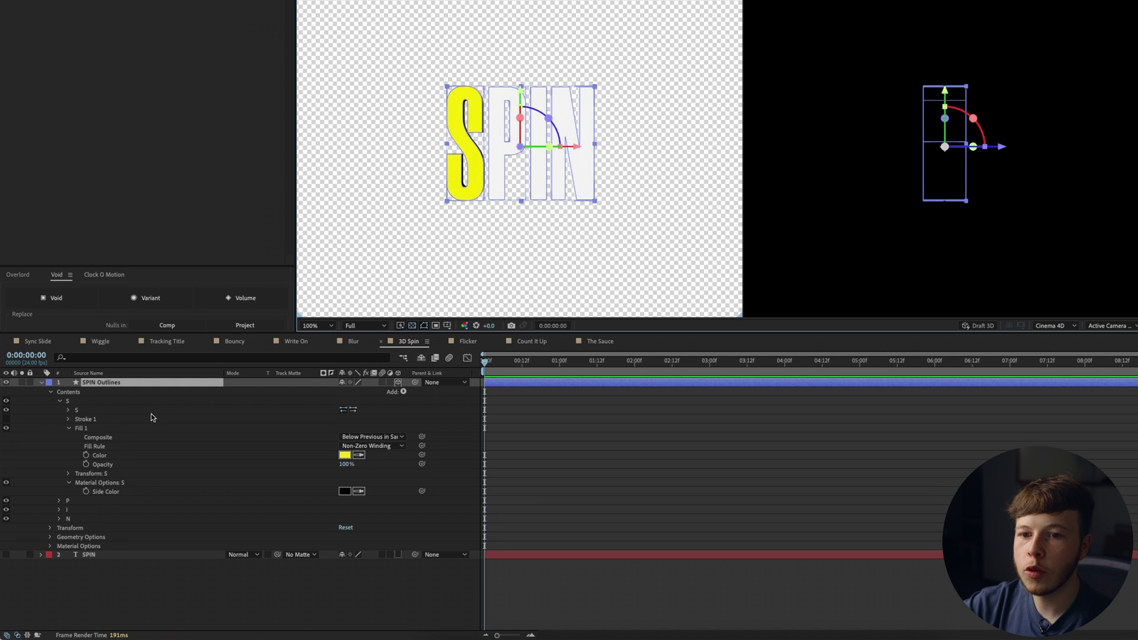
Step: Copy the S group's yellow fill and black side-colour material options onto the P, I and N groups
left_click(69, 428)
left_click(84, 428)
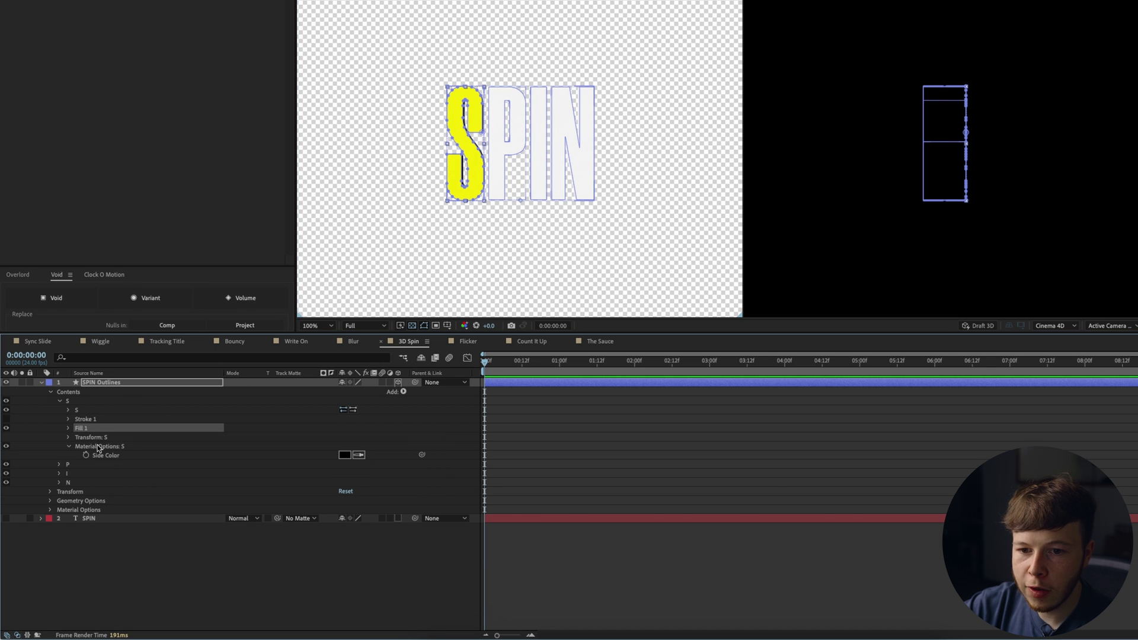
left_click(59, 465)
left_click(81, 511)
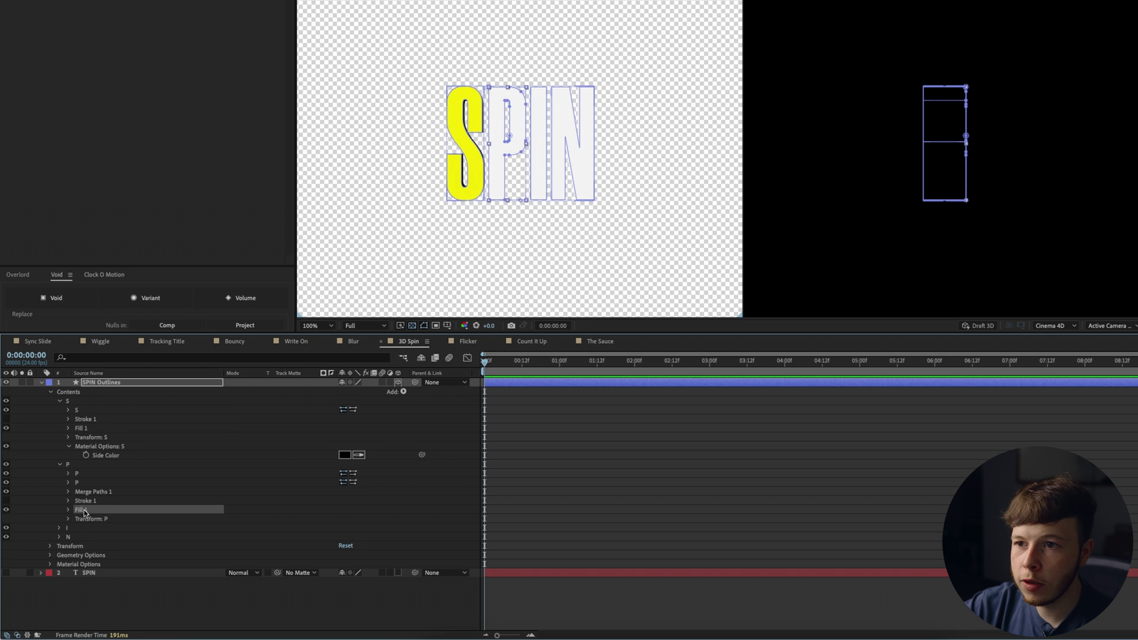
left_click(95, 448)
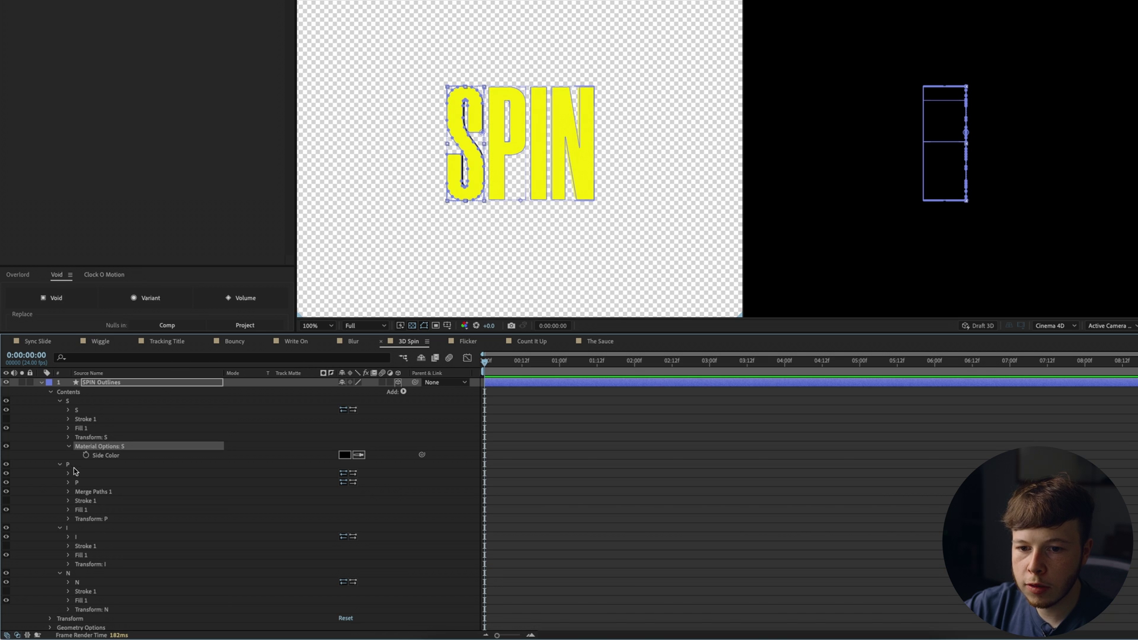
left_click(74, 465)
key("ctrl+v")
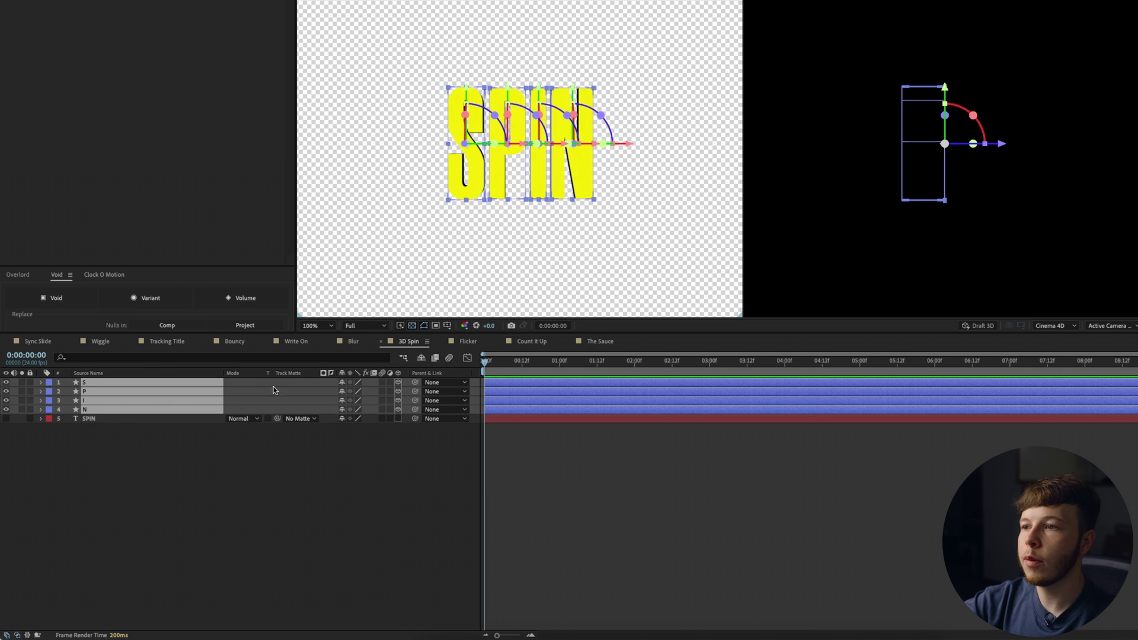
Step: Move the anchor points of the S, P, I and N layers along Z to the middle of their extrusion depth
left_click_drag(1000, 144, 979, 147)
key("ctrl+z")
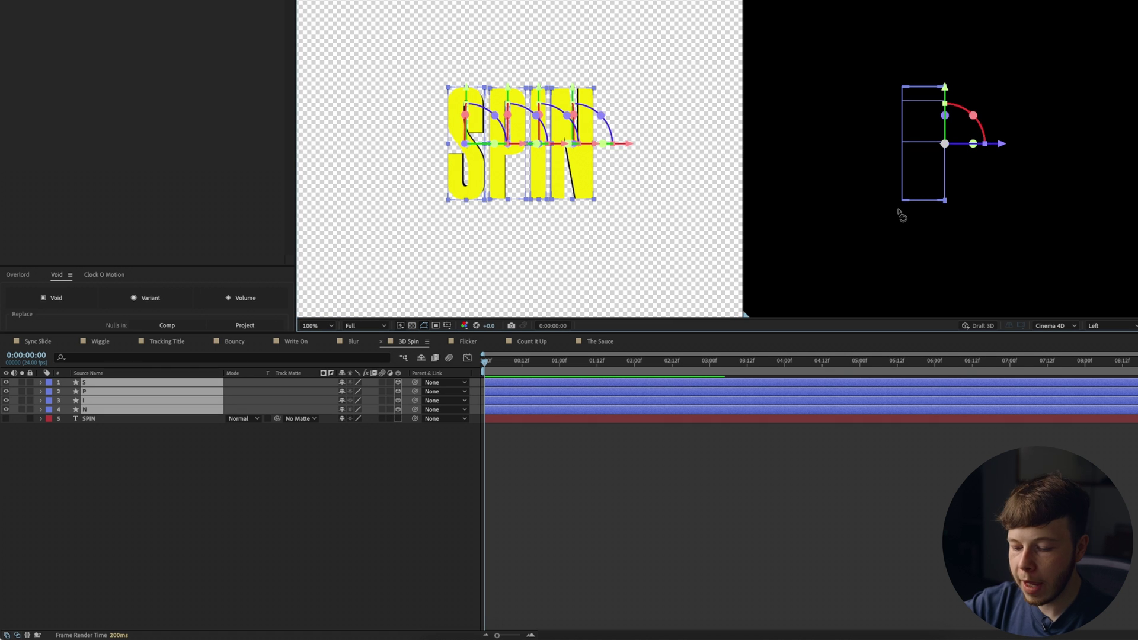
left_click_drag(999, 145, 978, 143)
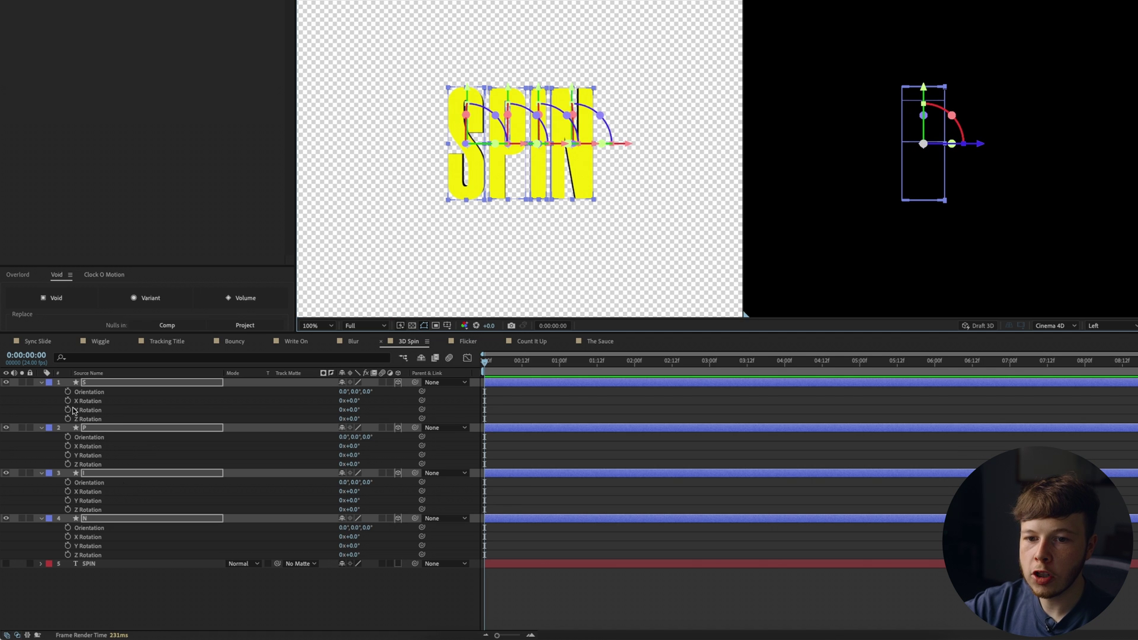
left_click_drag(351, 402, 386, 408)
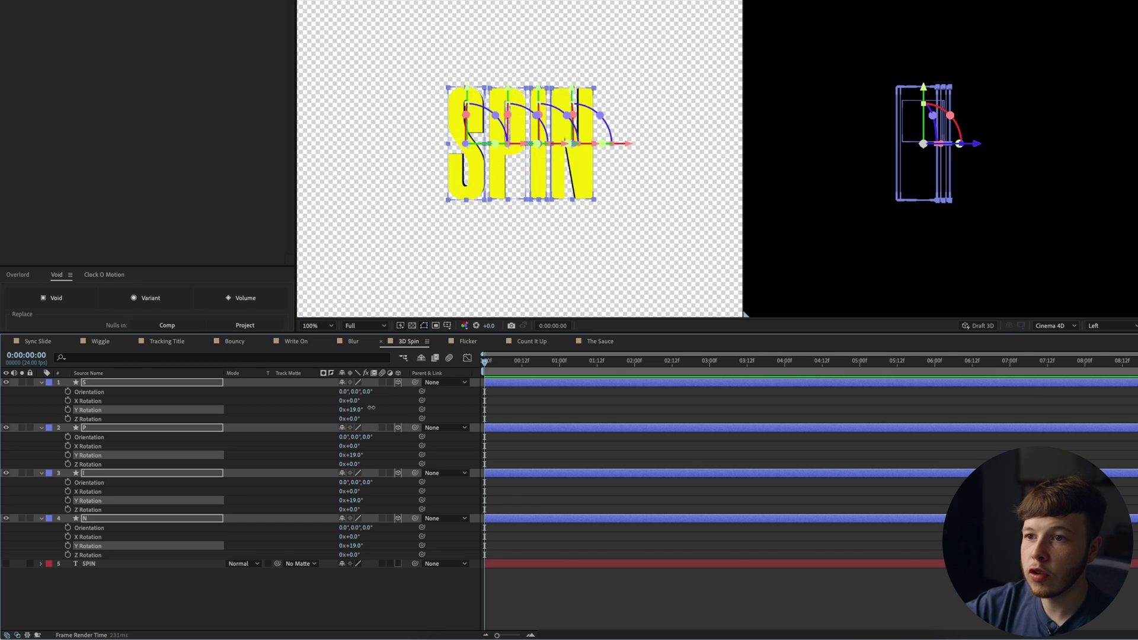
left_click_drag(352, 410, 369, 413)
key("super+z")
Step: Keyframe Y Rotation on all four letter layers from 0 at the start to -1 revolution at 0:00:01:00
left_click(68, 409)
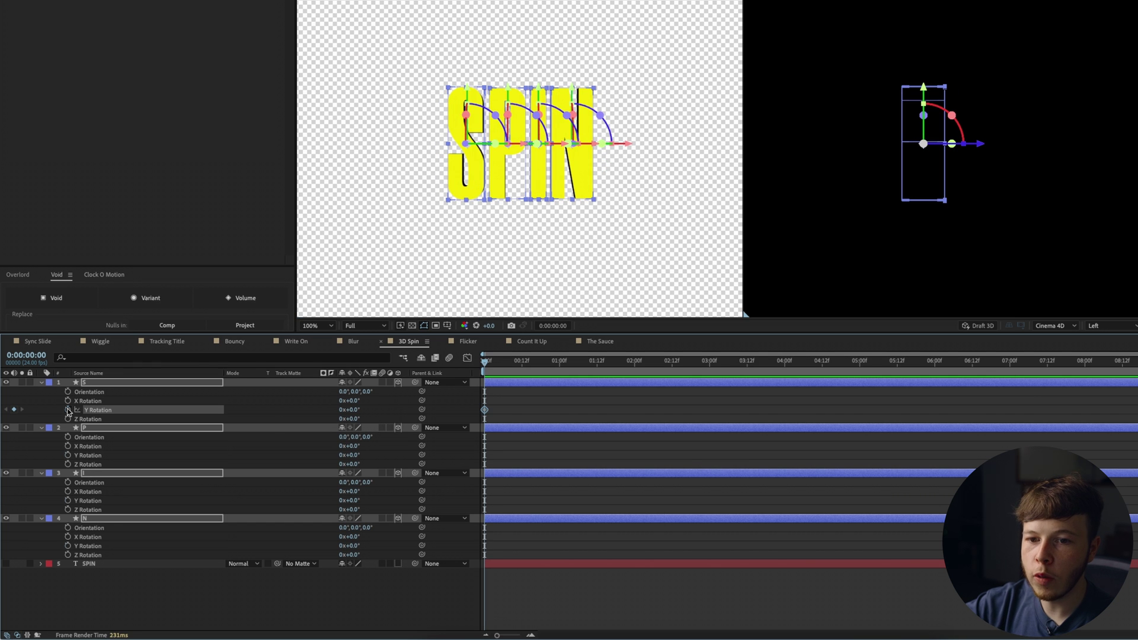
left_click_drag(492, 362, 560, 371)
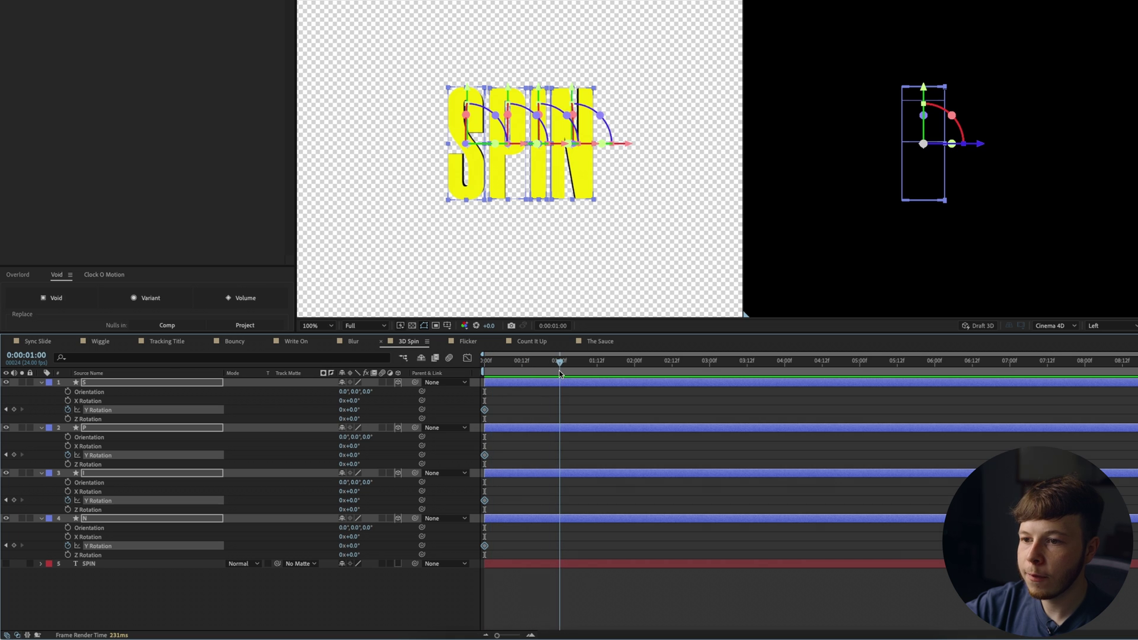
left_click_drag(342, 410, 390, 407)
key("ctrl+z")
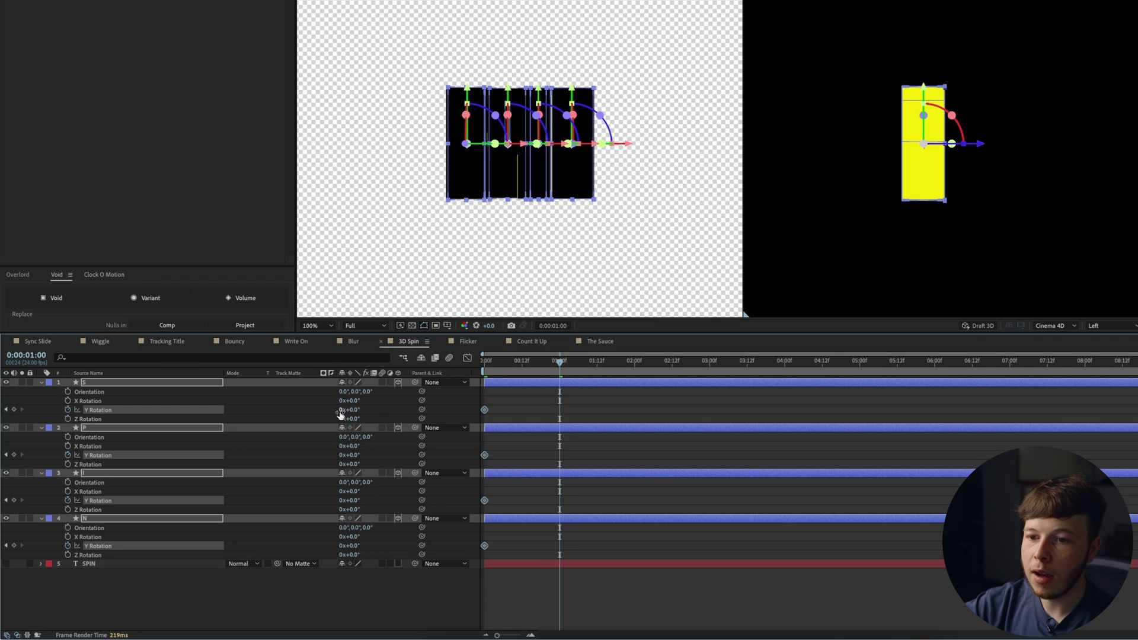
left_click(342, 410)
type("-1-1")
key("Return")
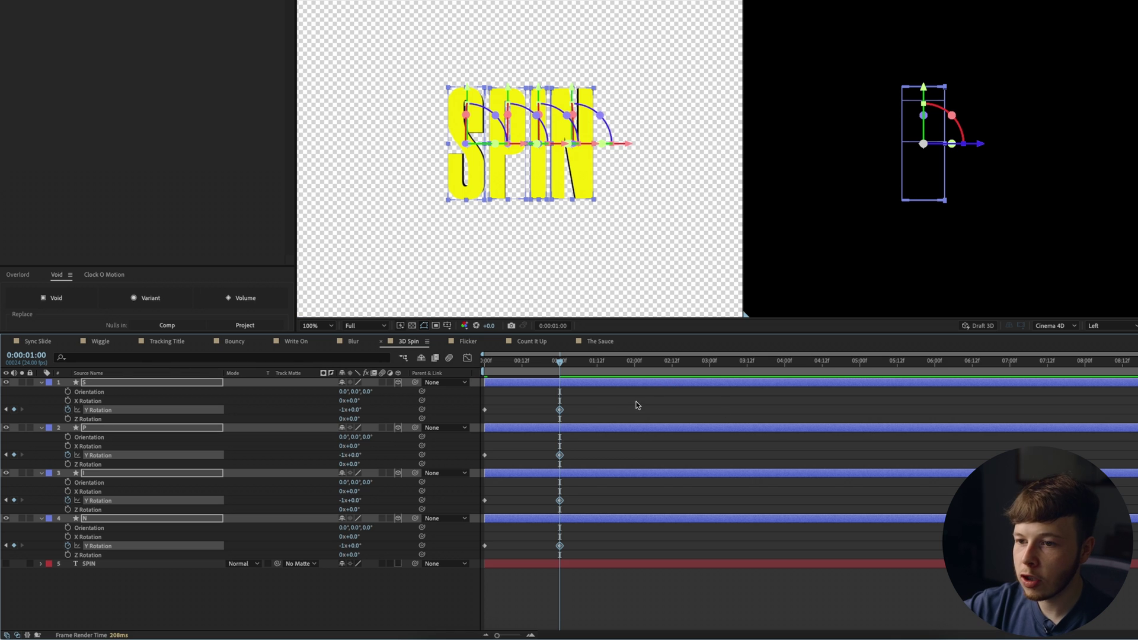
Step: Apply the 0.88, 0.14, 0.12, 0.86 ease curve to all Y Rotation keyframes and return the viewer to a single view
left_click_drag(633, 405, 445, 559)
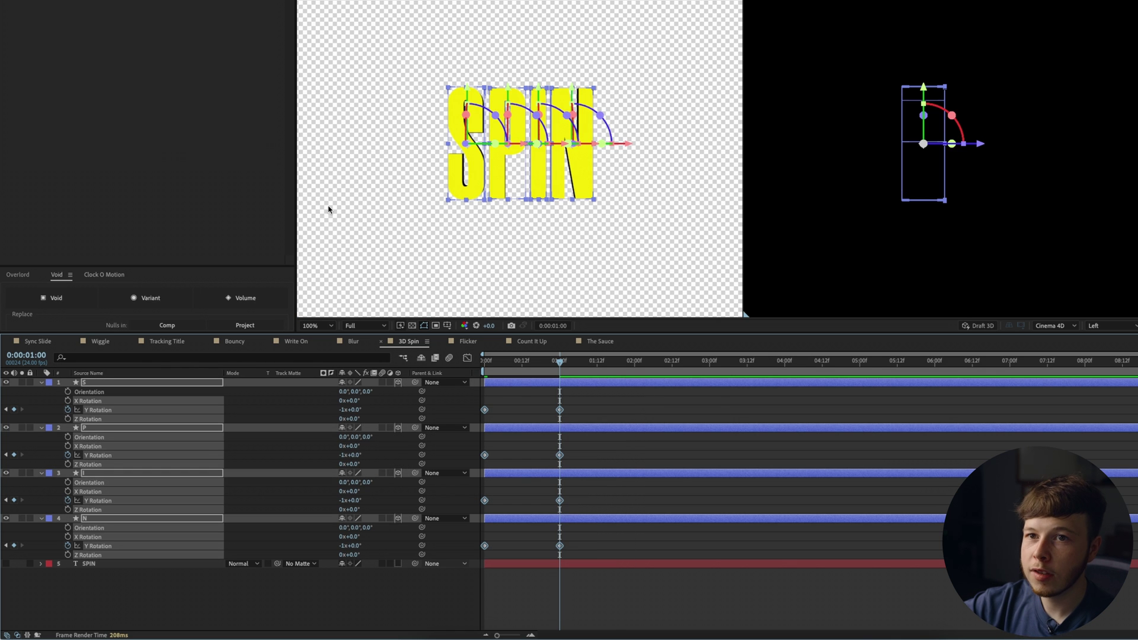
left_click(169, 113)
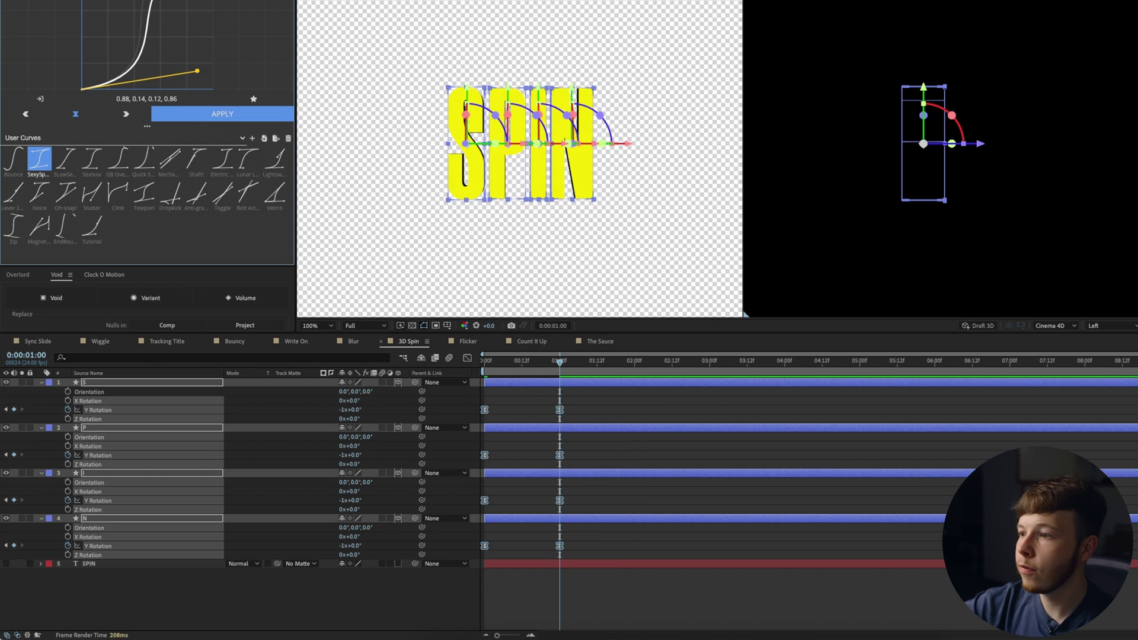
key("ctrl+alt+shift+n")
left_click(750, 534)
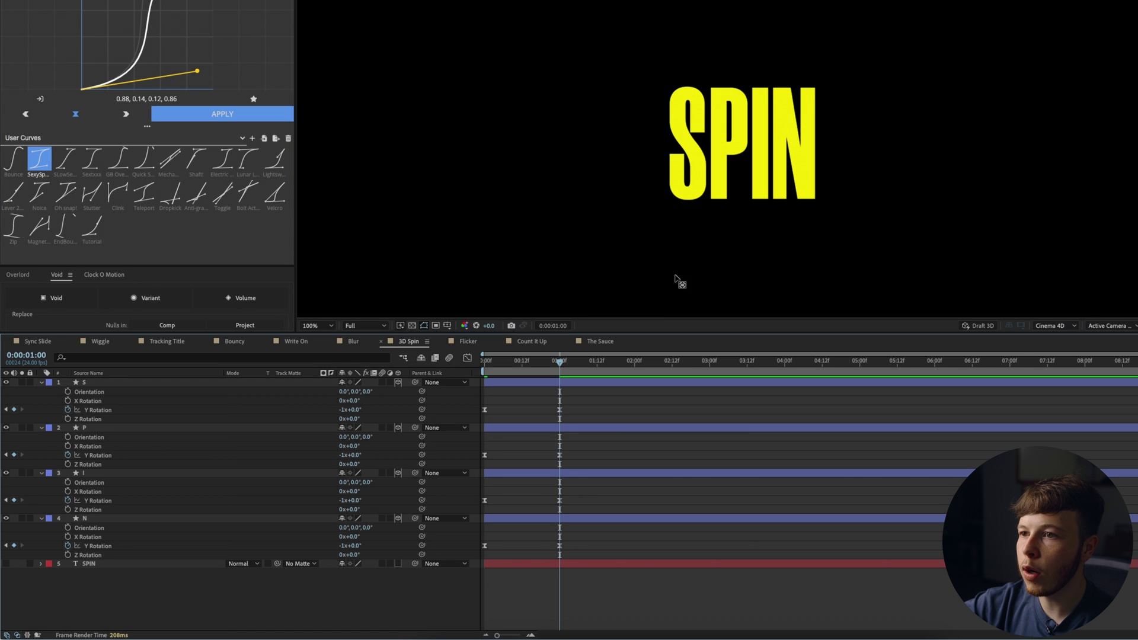
Step: Show the transparency grid, set the preview resolution to Third and preview the spin from the start
left_click(413, 326)
key("comma")
left_click_drag(532, 361, 484, 361)
left_click(364, 325)
left_click(370, 380)
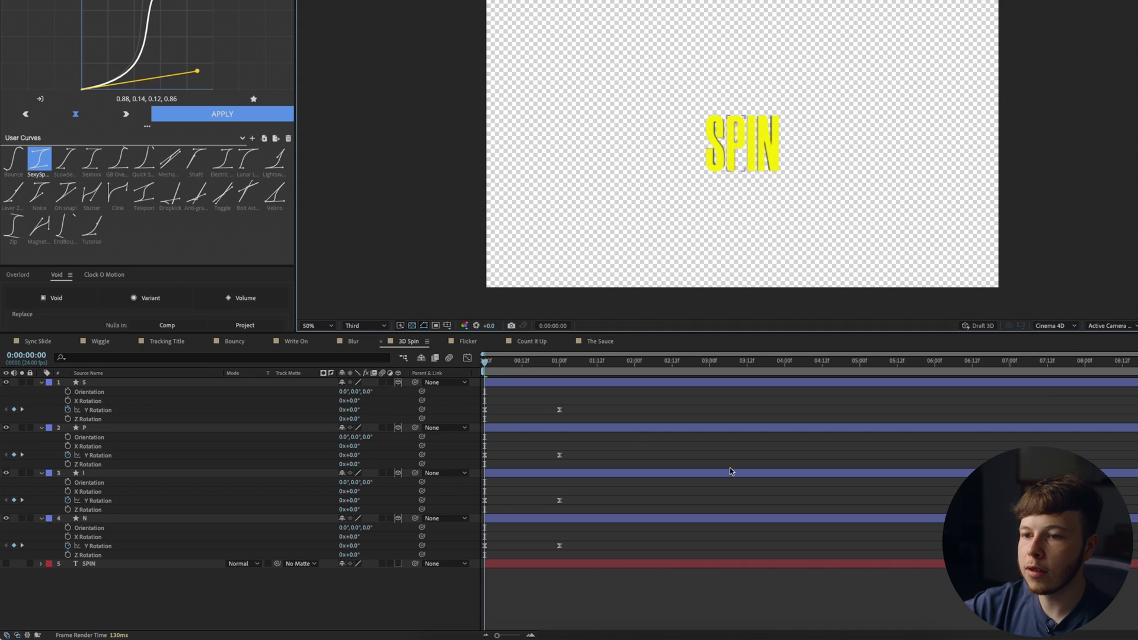
key("space")
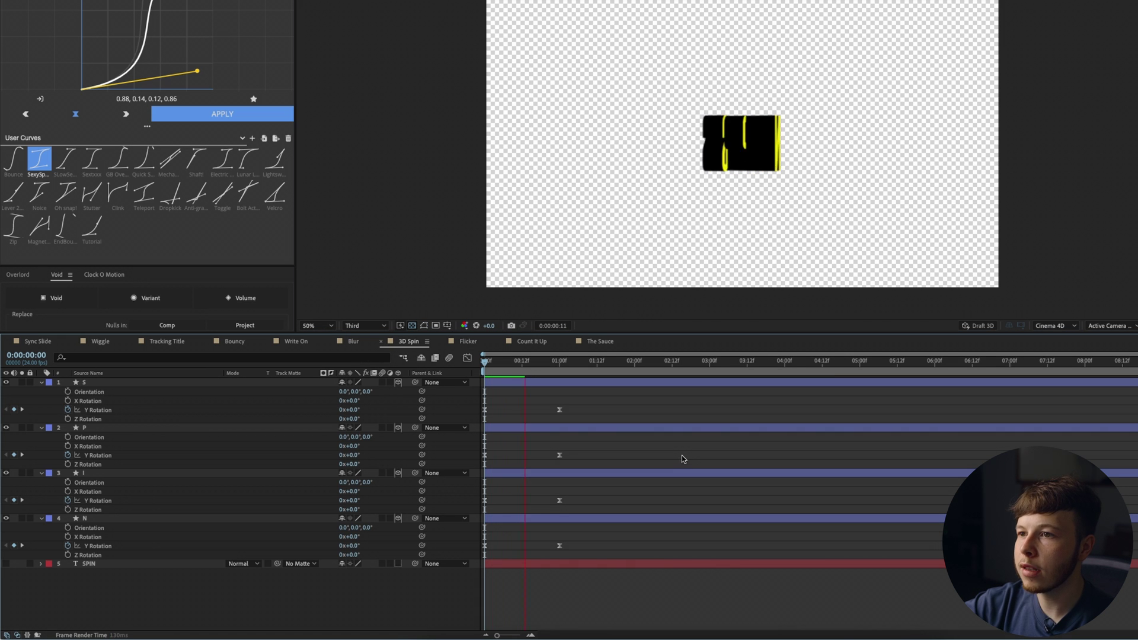
key("space")
Step: Parent the four letter layers to a new Void null and rotate the null to X -15° and Y 30°
key("super+Down")
left_click(621, 518, "shift")
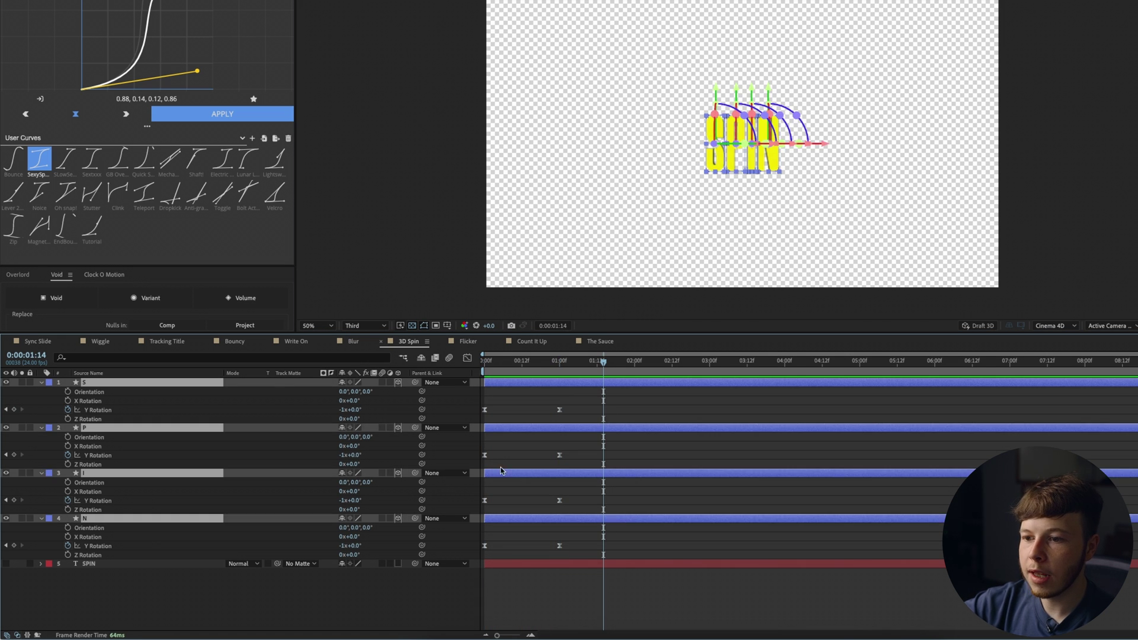
left_click(45, 298)
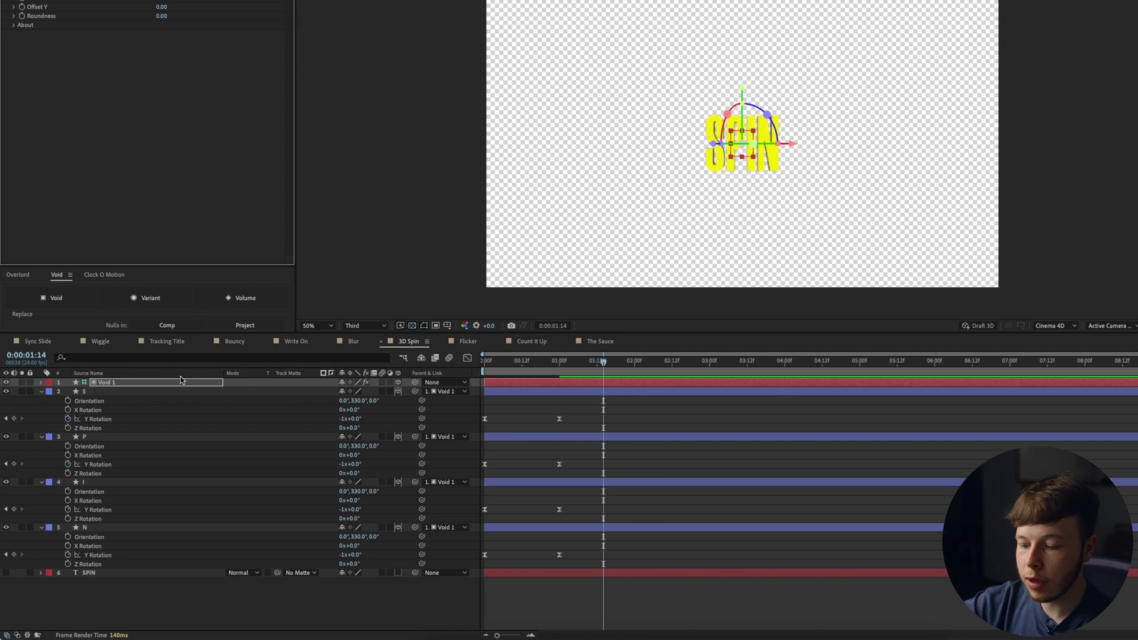
key("r")
left_click_drag(347, 410, 353, 411)
left_click_drag(355, 401, 348, 402)
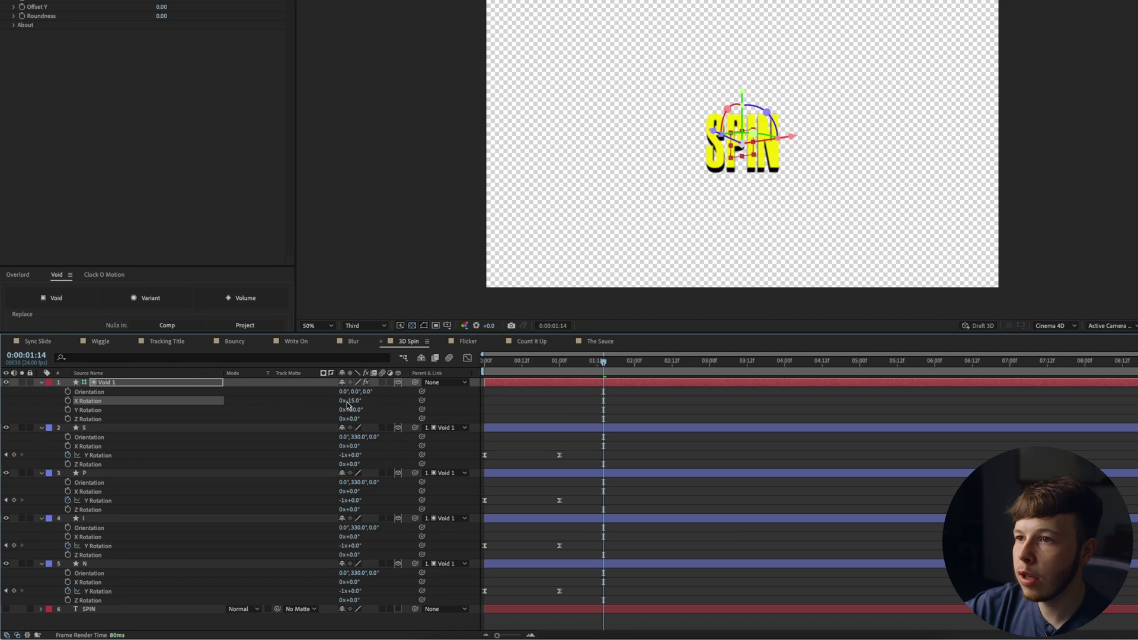
Step: Add eased Scale keyframes to the S, P, I and N layers, with the scale at 0% at 0:00:02:05
left_click(563, 363)
left_click(554, 429)
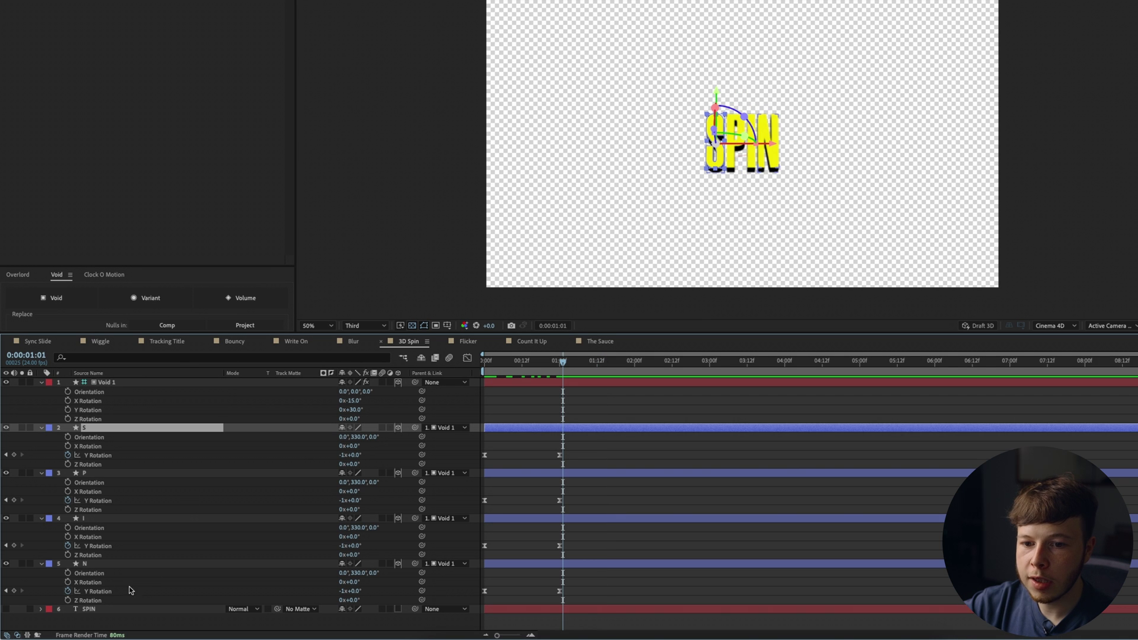
left_click(98, 565, "shift")
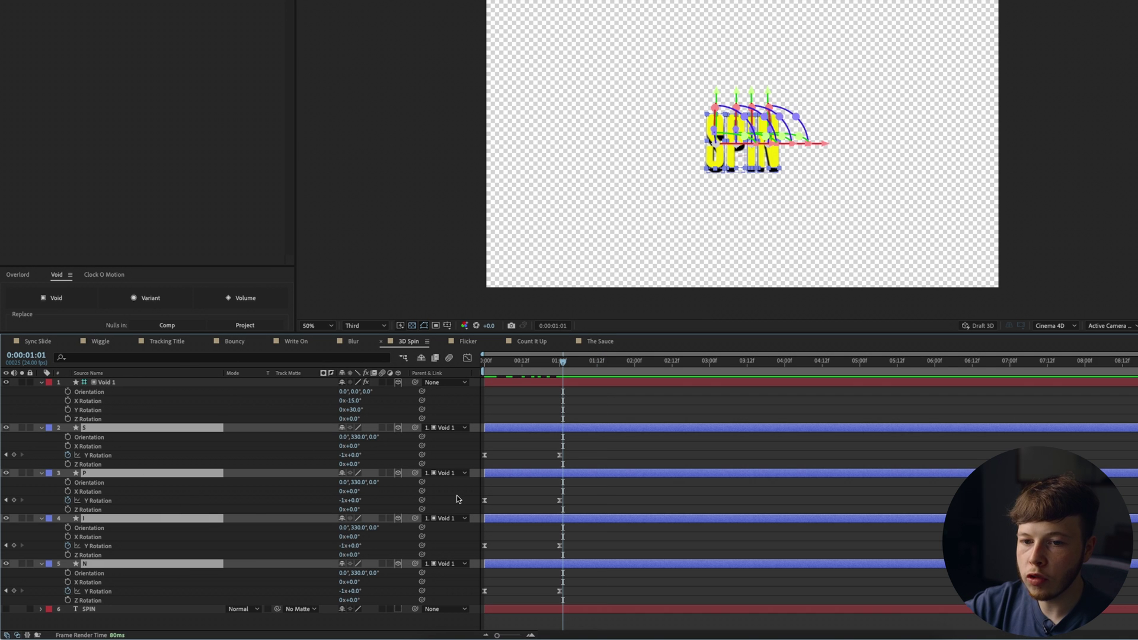
key("s")
left_click_drag(563, 362, 649, 374)
left_click(67, 492)
left_click(349, 455)
type("0")
key("Return")
left_click_drag(705, 490, 616, 433)
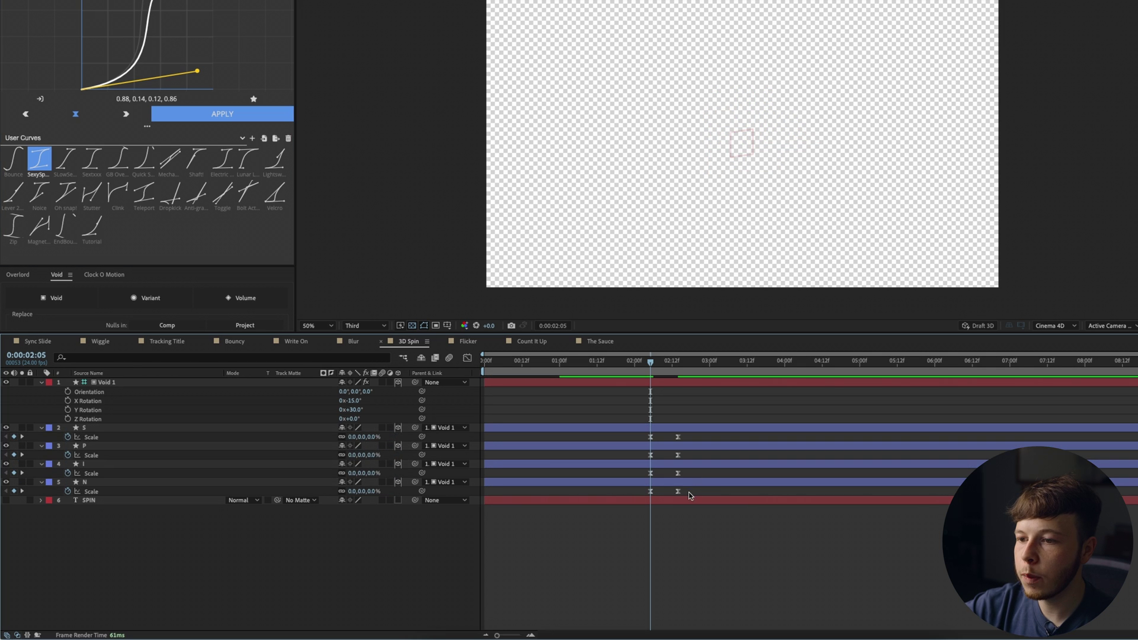
Step: Move the letters' Scale keyframes to the start of the timeline, show all keyframed letter properties and collapse the Void null's properties
left_click_drag(689, 496, 484, 438)
left_click(513, 464)
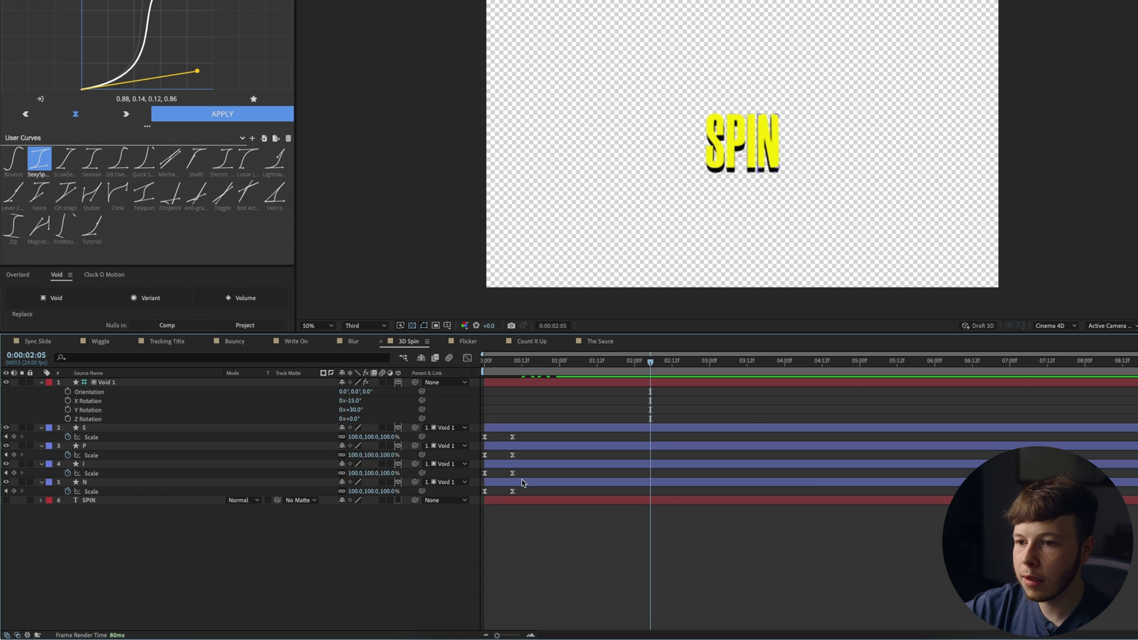
left_click(522, 481)
left_click(521, 429, "shift")
key("u")
key("u")
left_click(644, 588)
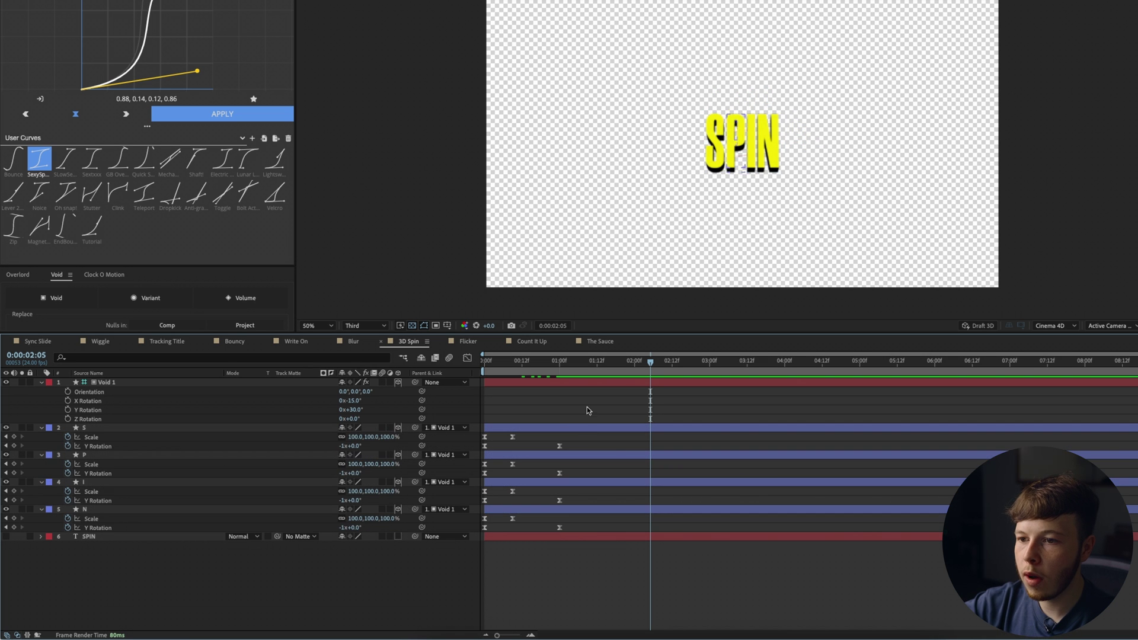
left_click(546, 383)
key("u")
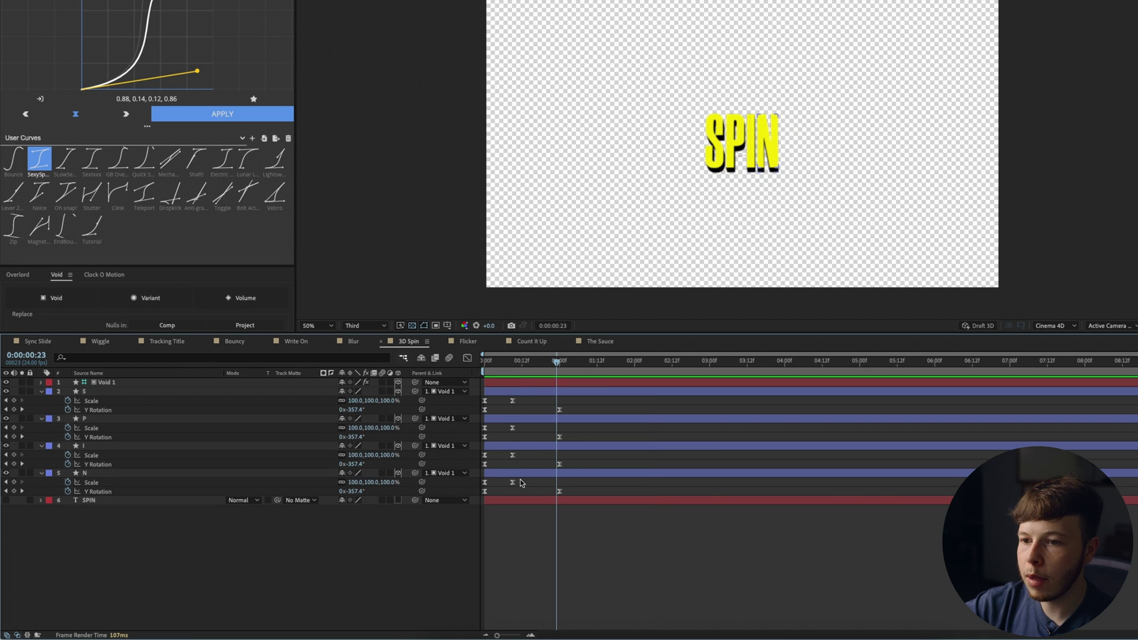
Step: Lengthen the letters' Scale animation by spacing the end keyframes further out, and stagger the S, P, I and N layers by about 3 frames each
left_click_drag(521, 483, 543, 400)
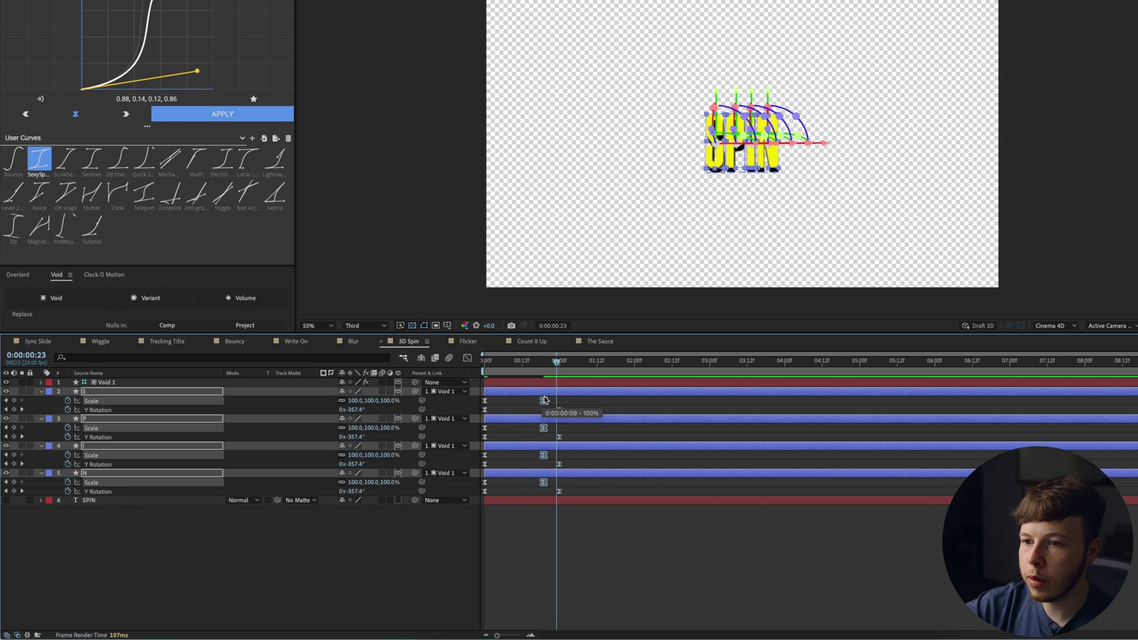
key("Home")
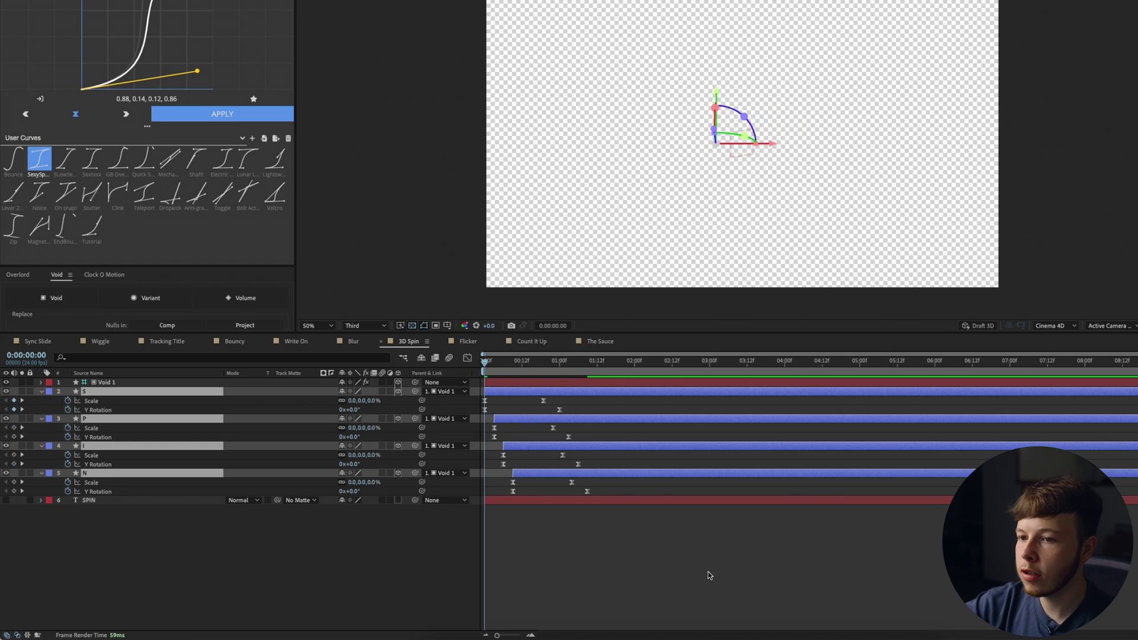
left_click(708, 572)
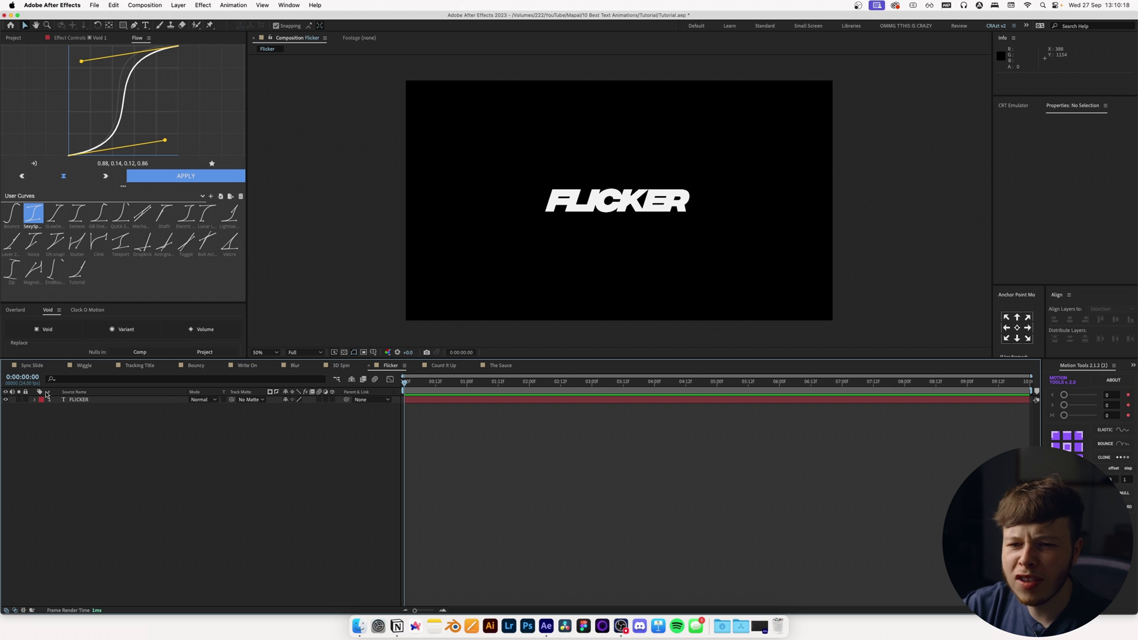
Step: Add an Opacity text animator to the FLICKER layer in the Flicker composition
left_click(37, 400)
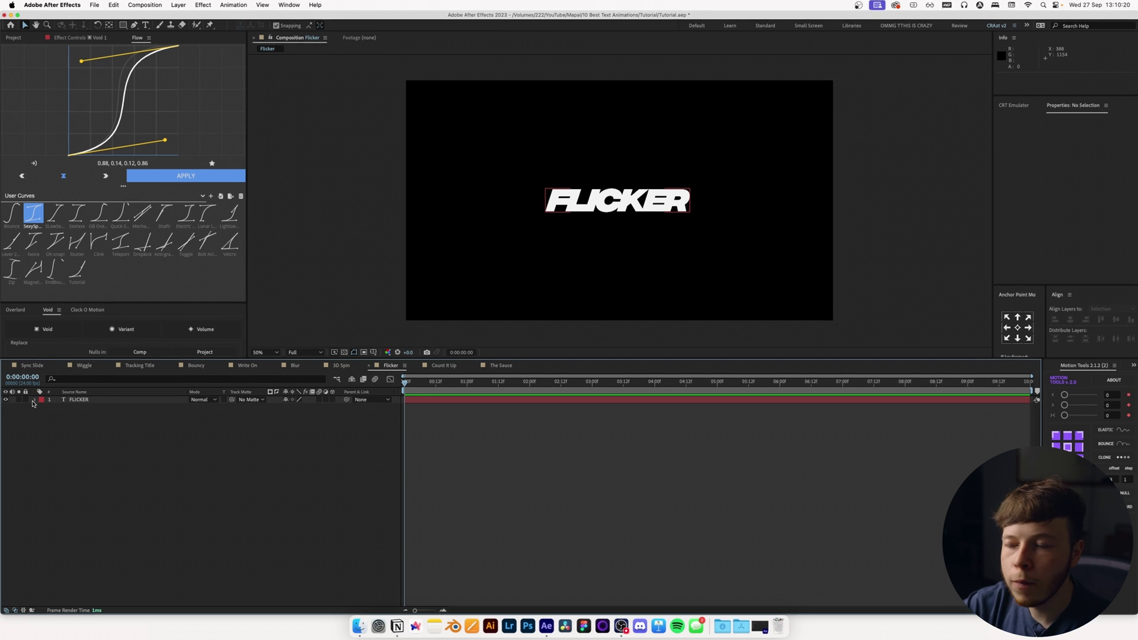
left_click(34, 400)
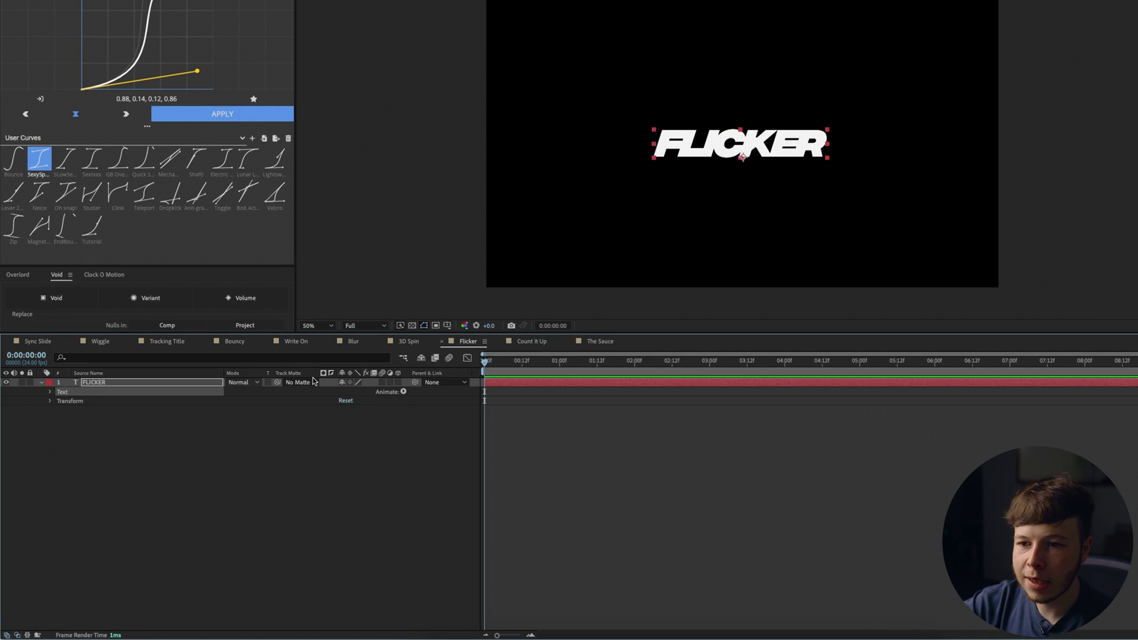
left_click(403, 392)
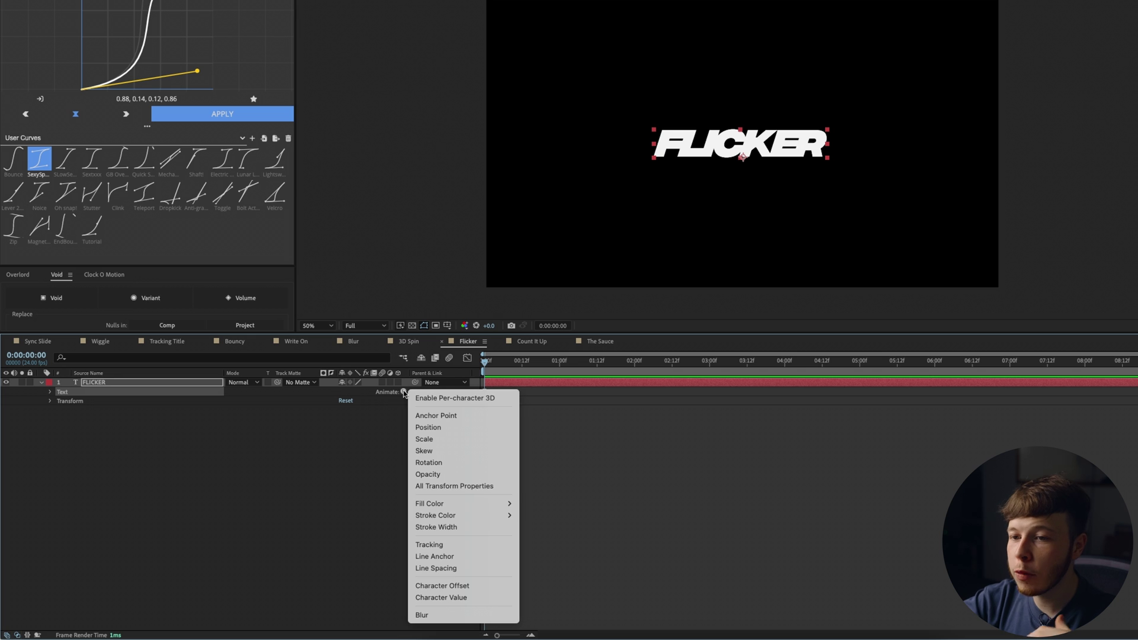
left_click(439, 474)
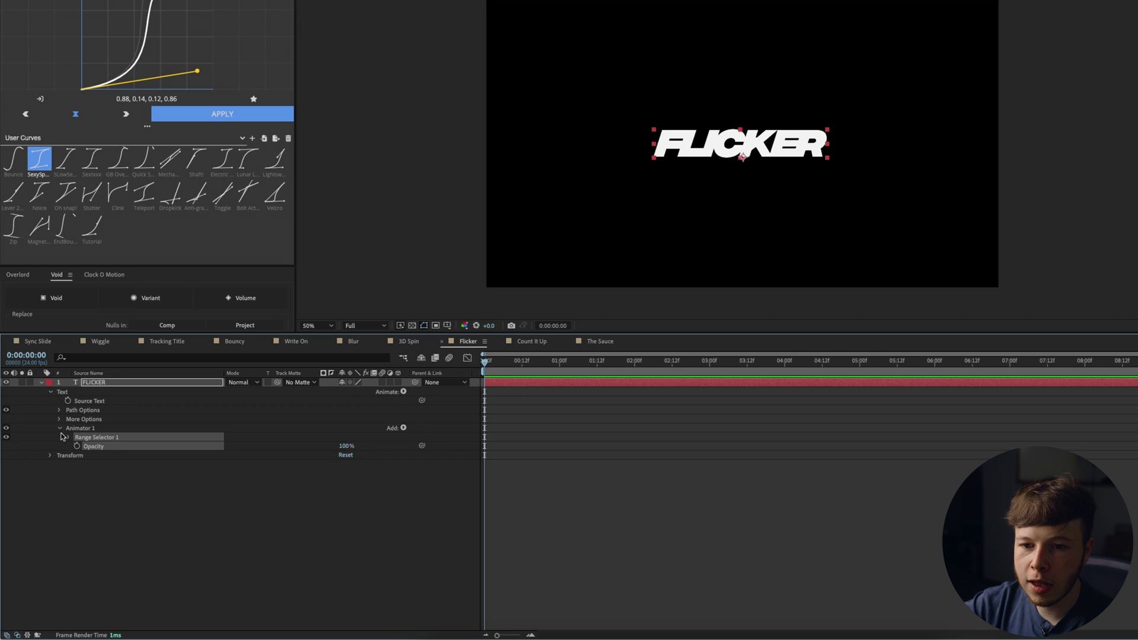
Step: Expand the Range Selector's Advanced options and add a Wiggly selector to the FLICKER opacity animator
left_click(68, 437)
left_click(78, 473)
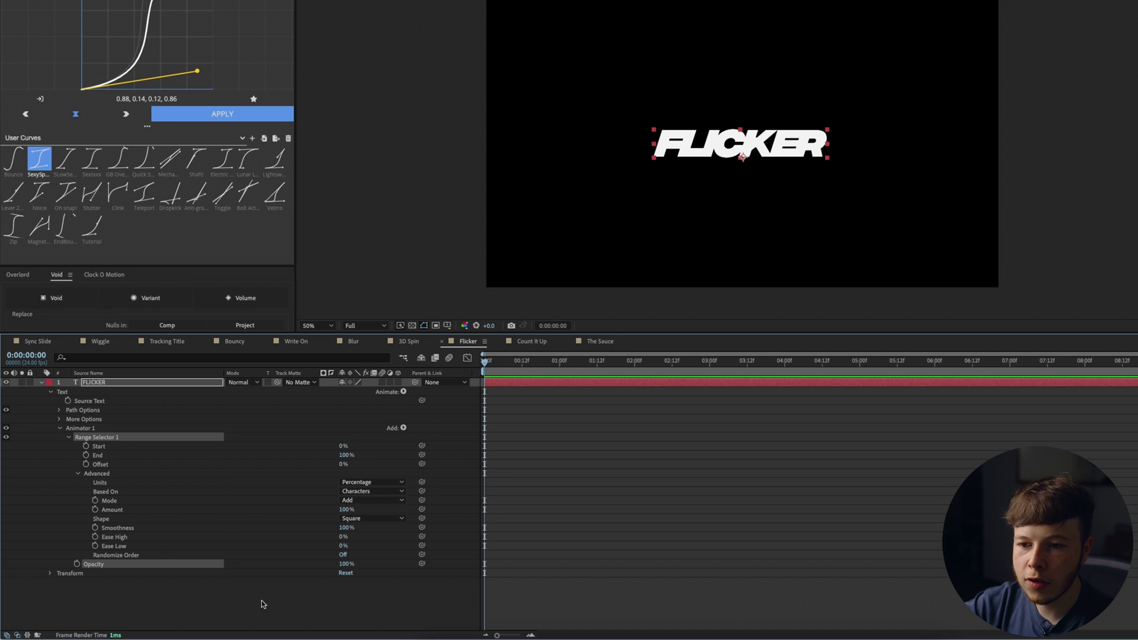
left_click(267, 607)
left_click(159, 440)
left_click(403, 428)
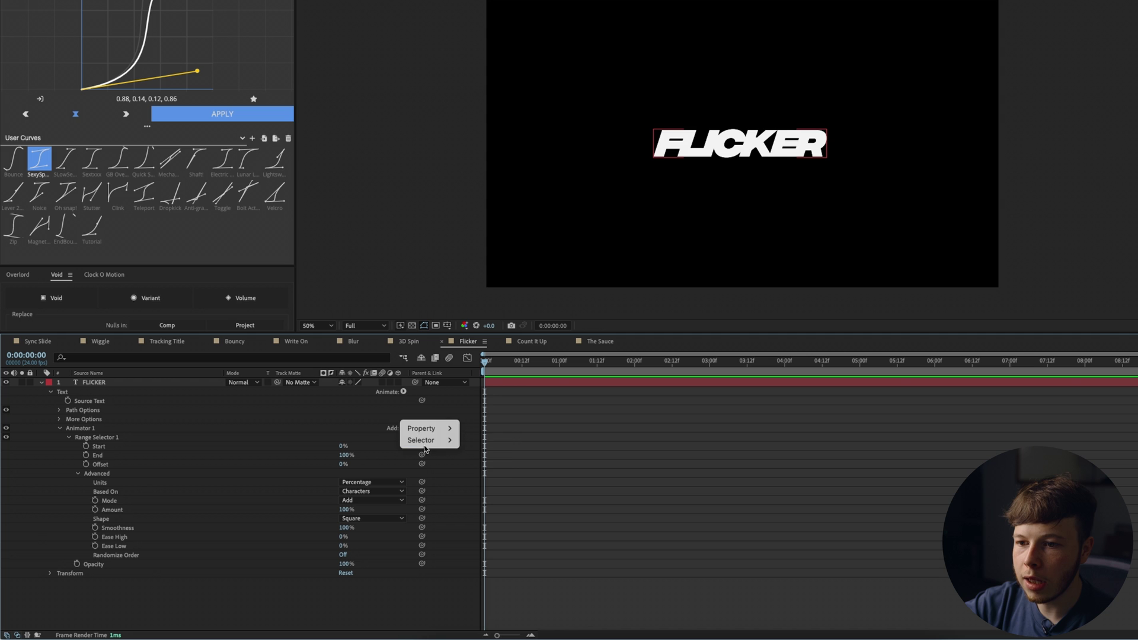
mouse_move(418, 440)
left_click(479, 451)
left_click(69, 564)
scroll(180, 519, "down", 2)
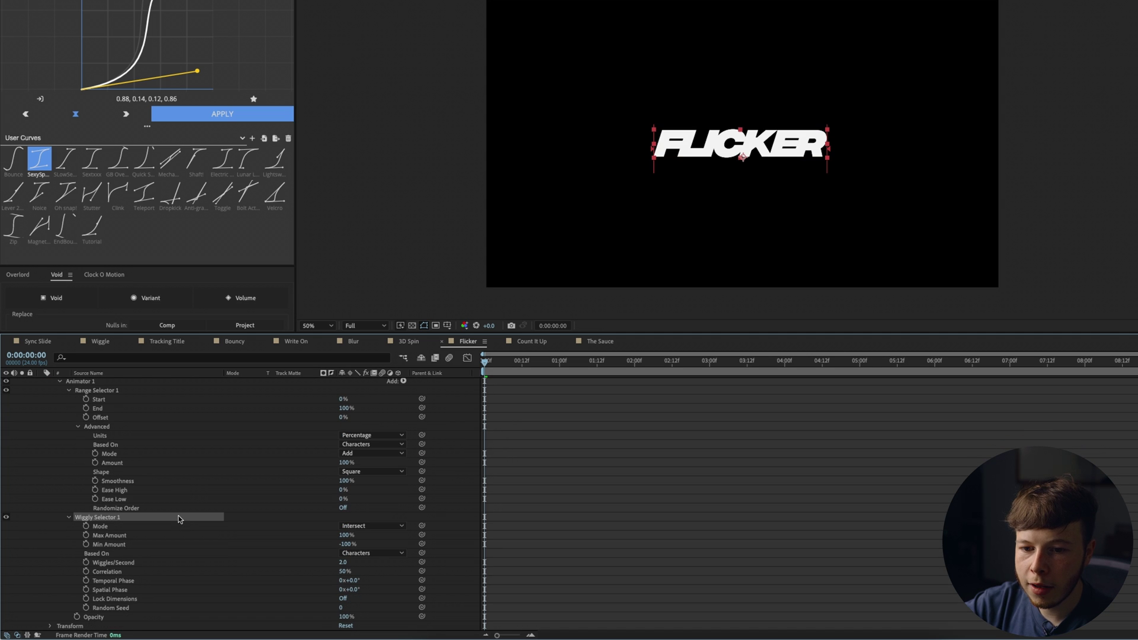
Step: Set the Wiggly selector's Wiggles/Second to 0 and Correlation to 0%, and the animator's Opacity to 40%
left_click(344, 562)
type("0")
key("Tab")
type("0")
key("Return")
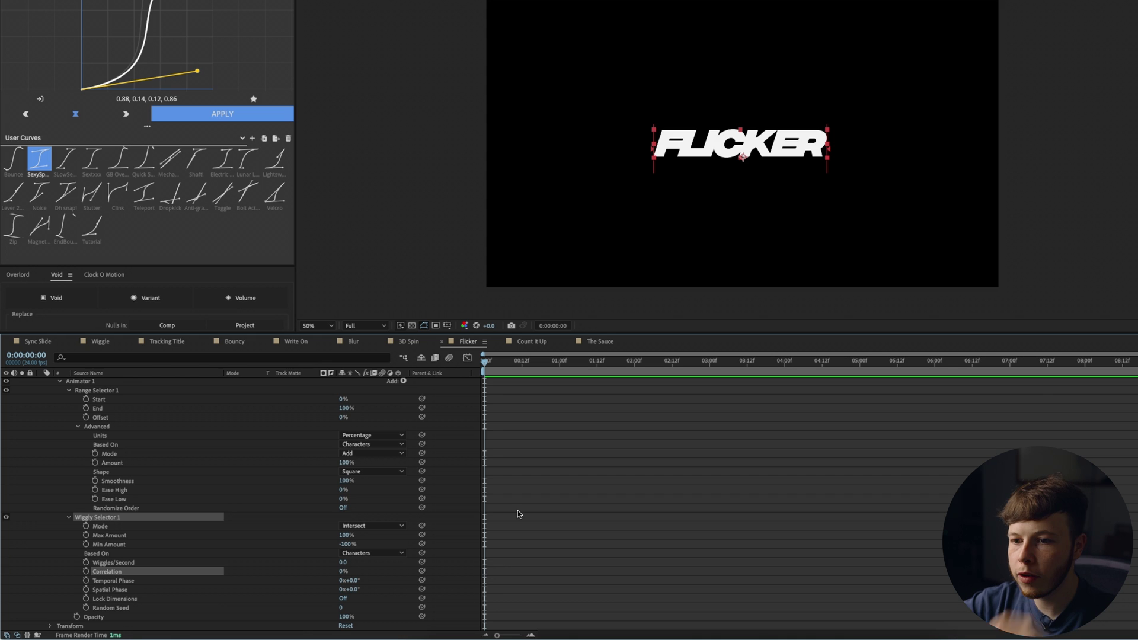
left_click(345, 617)
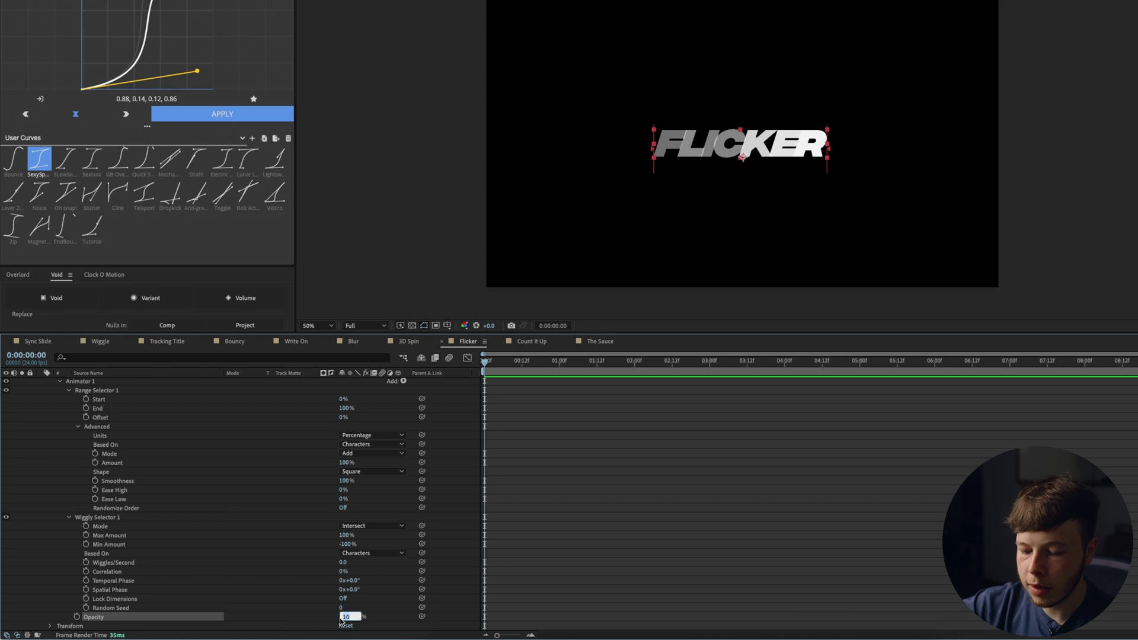
type("40")
key("Return")
Step: Test the Wiggly selector's Random Seed and give it the expression posterizeTime(6) followed by random(1000)
left_click_drag(341, 608, 392, 605)
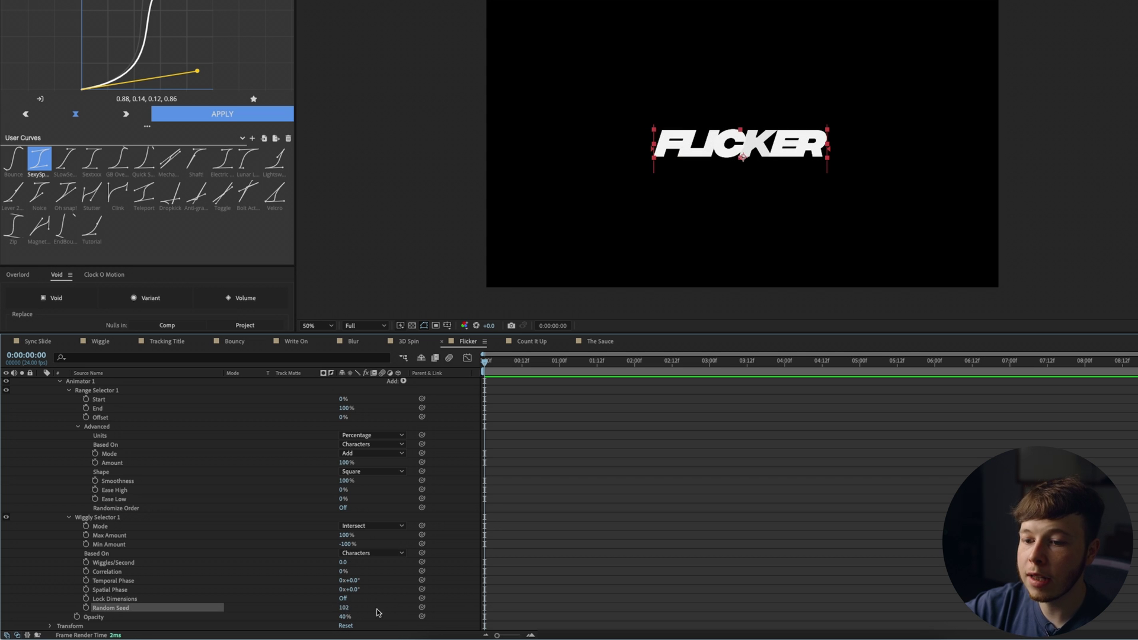
key("ctrl+z")
left_click(86, 608, "alt")
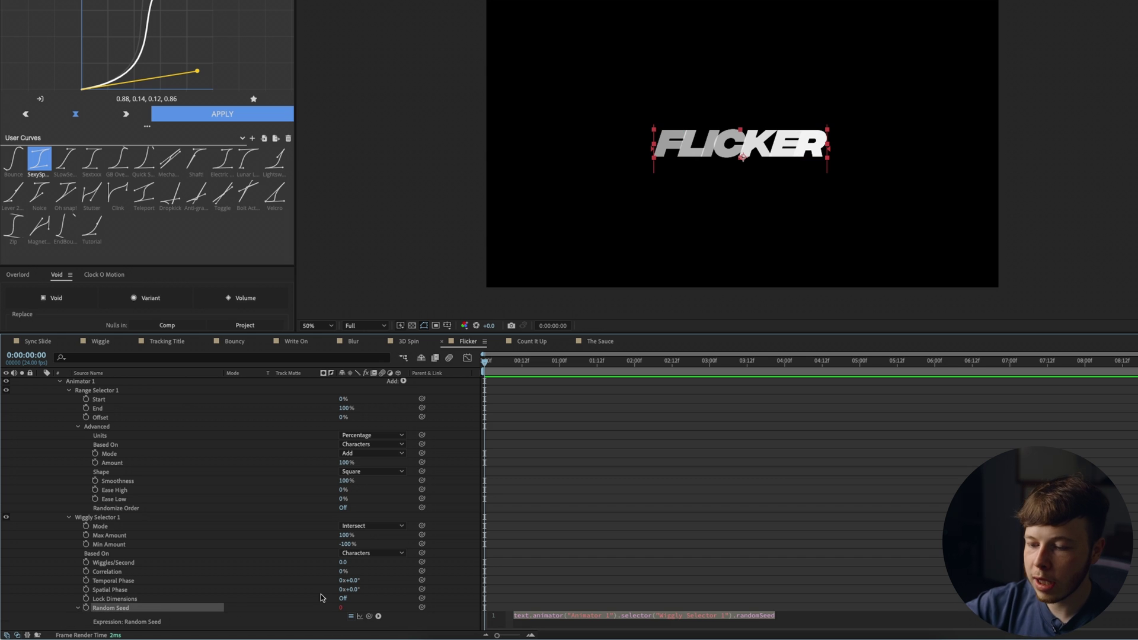
type("posterizeTime(12);")
key("Return")
type("ran")
key("Return")
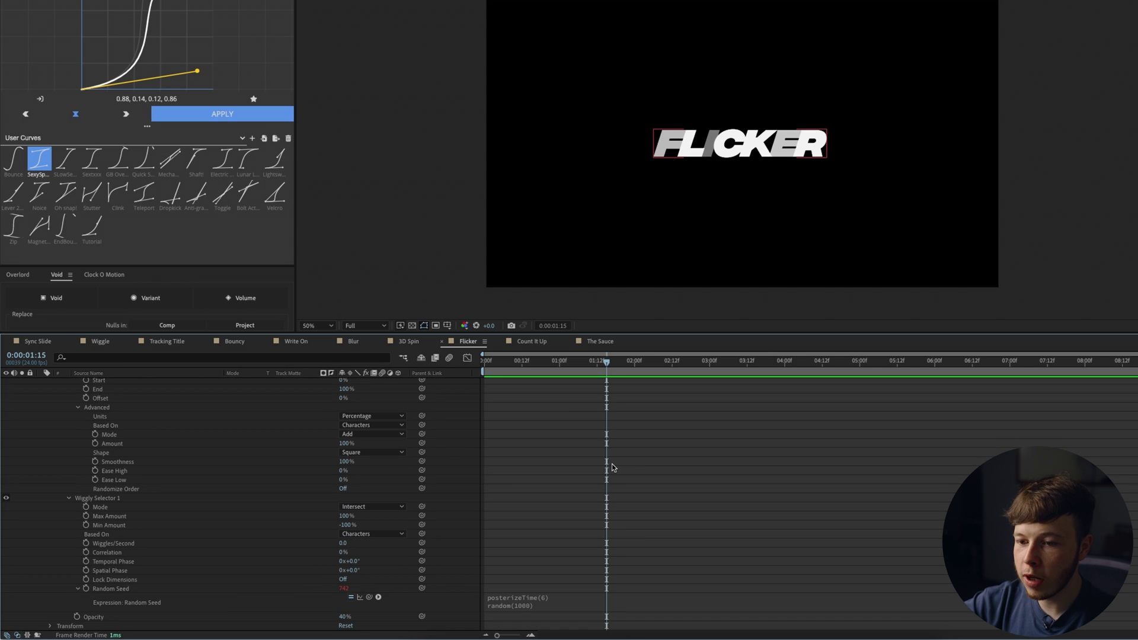
Step: Place an Opacity keyframe for the animator at the start of the timeline with a value of 20%
left_click(75, 617)
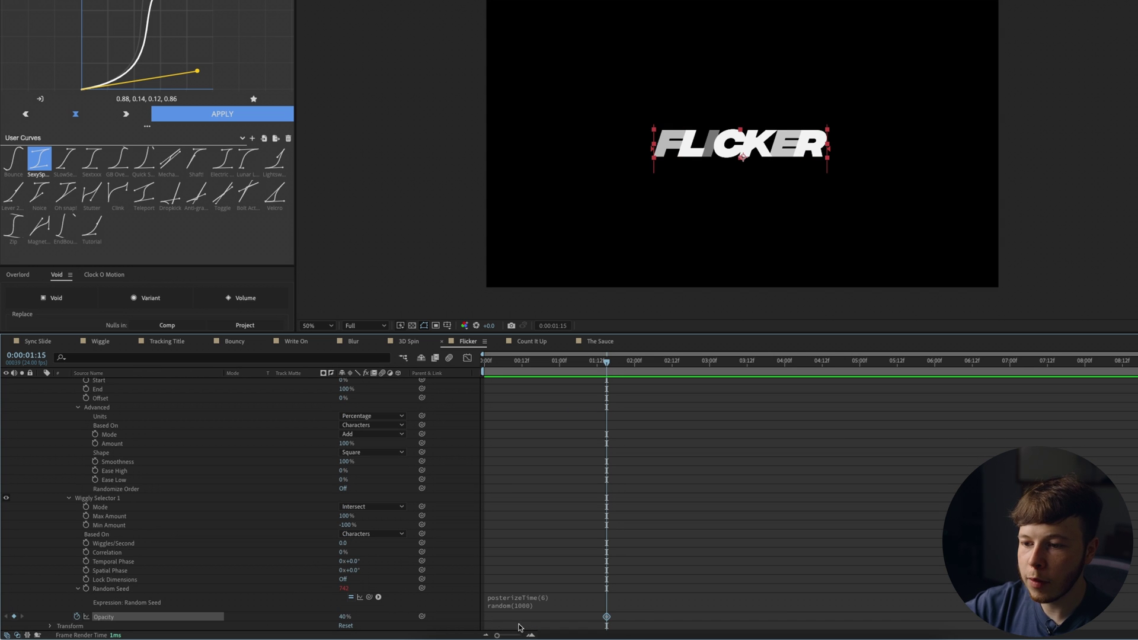
left_click_drag(606, 617, 484, 617)
key("Home")
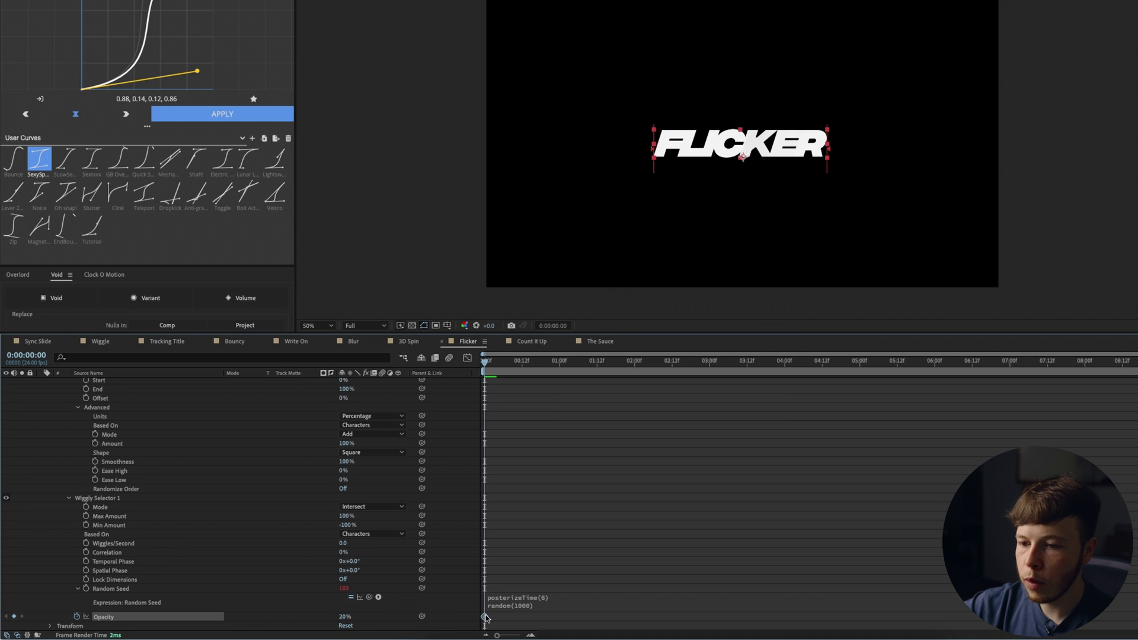
Step: Move the 20% Opacity keyframe to about frame 10, add a 100% keyframe at about frame 21 and preview from the start
left_click_drag(486, 617, 515, 617)
left_click_drag(513, 363, 551, 377)
left_click(347, 617)
type("100")
key("Return")
key("Home")
key("space")
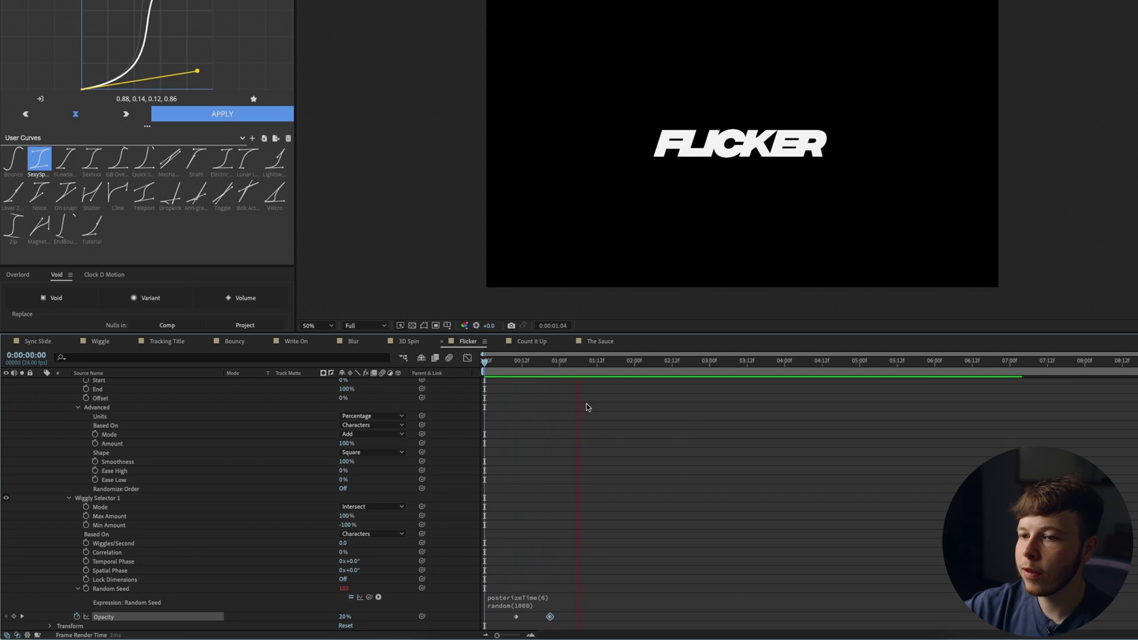
Step: Remove posterizeTime(6) from the Random Seed expression, keeping random(1000), and preview the flicker from the start
left_click(573, 599)
left_click_drag(574, 600, 483, 596)
key("BackSpace")
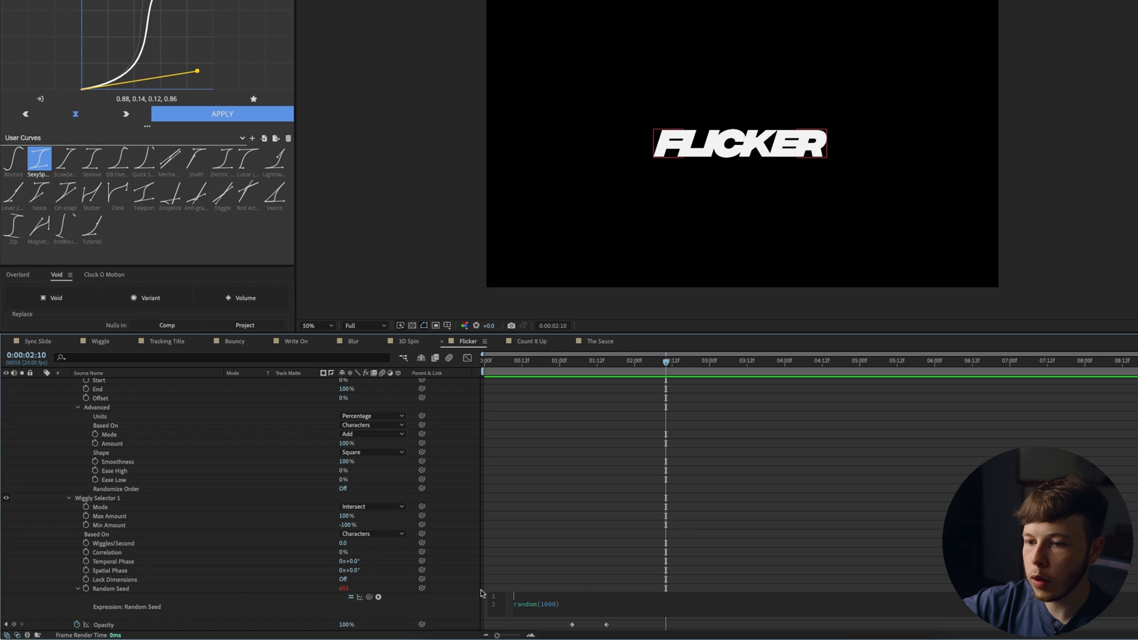
key("Delete")
left_click(581, 509)
left_click_drag(595, 359, 346, 372)
key("space")
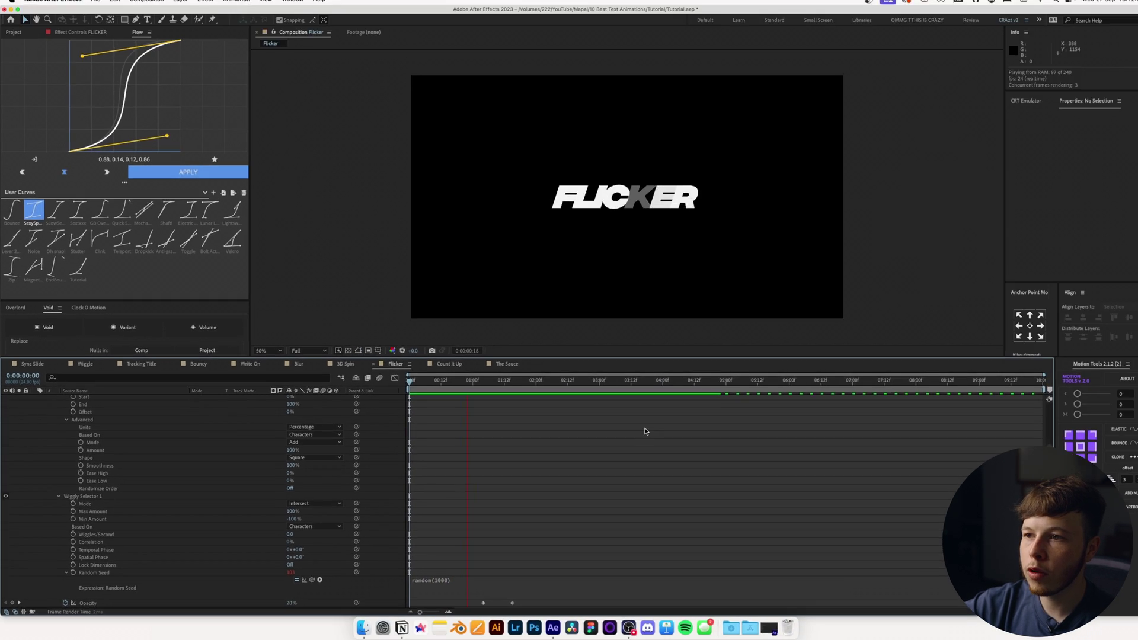
Step: Apply the Deep Glow effect to the FLICKER layer with Exposure 0.5 and preview the result from the start
left_click(502, 402)
key("ctrl+space")
type("de")
key("Return")
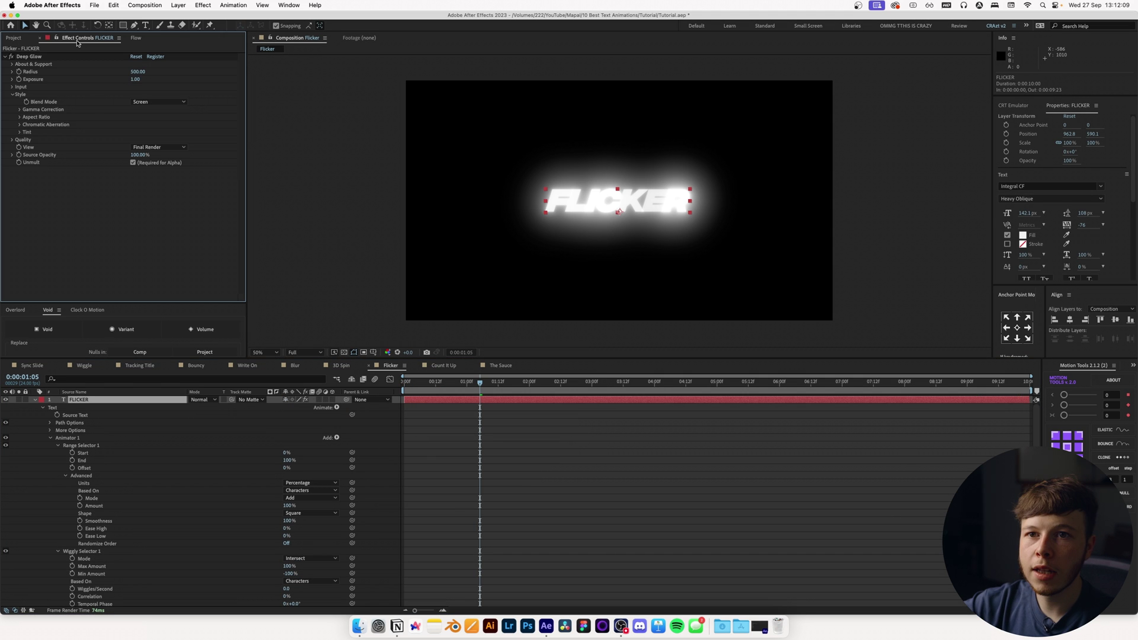
left_click(136, 79)
type("0.5")
key("Return")
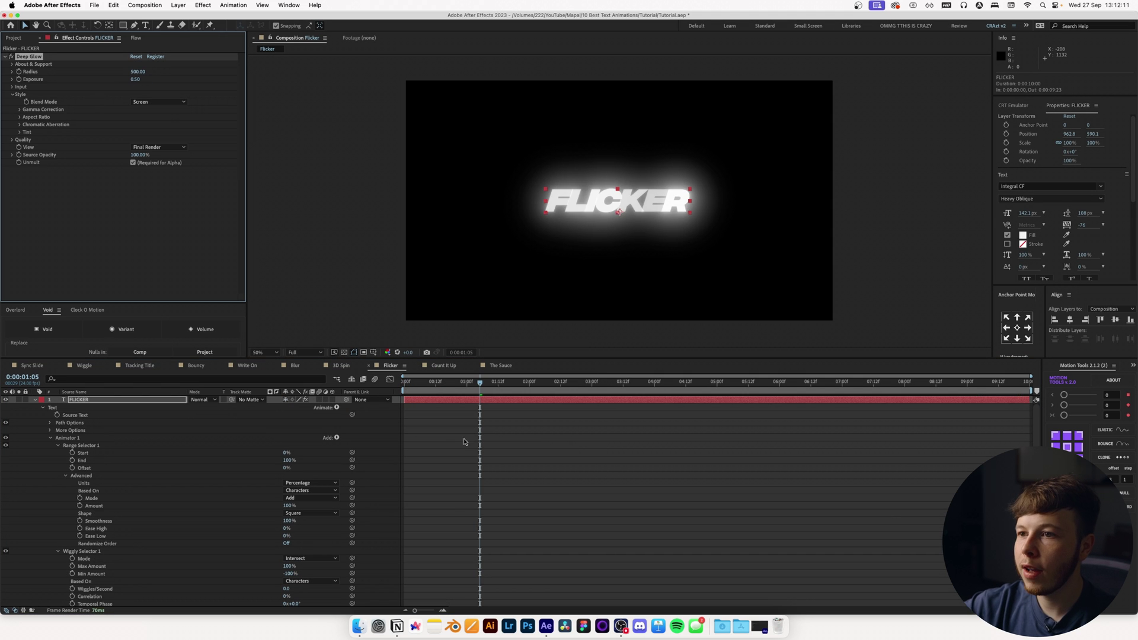
left_click(606, 488)
key("Home")
key("space")
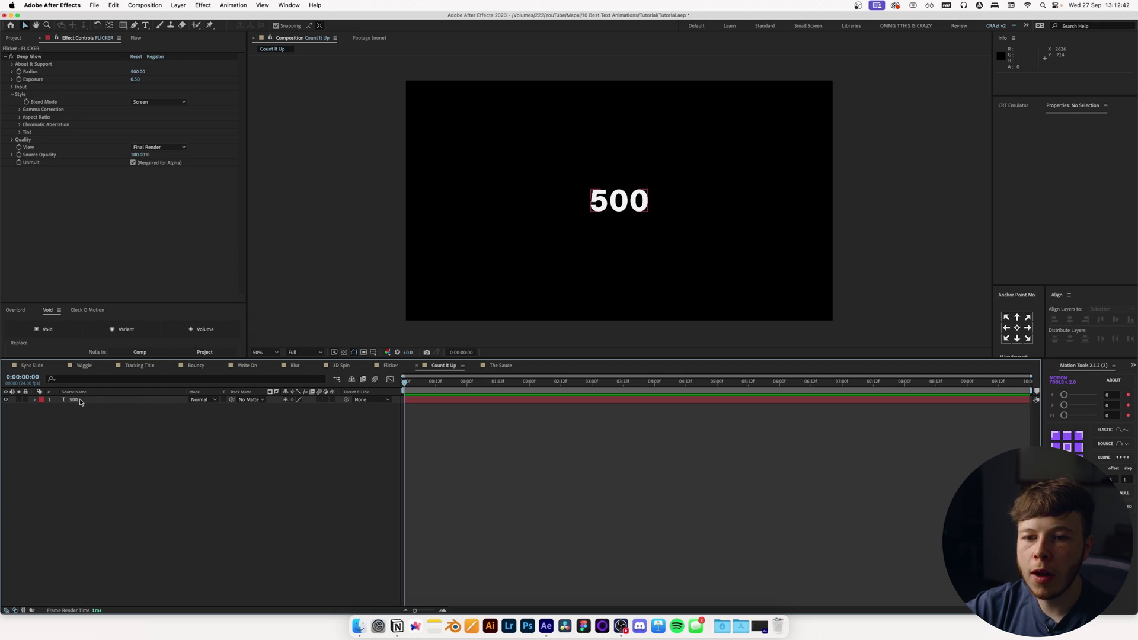
Step: Add a Slider Control effect to the 500 text layer in the Count It Up composition
left_click(83, 399)
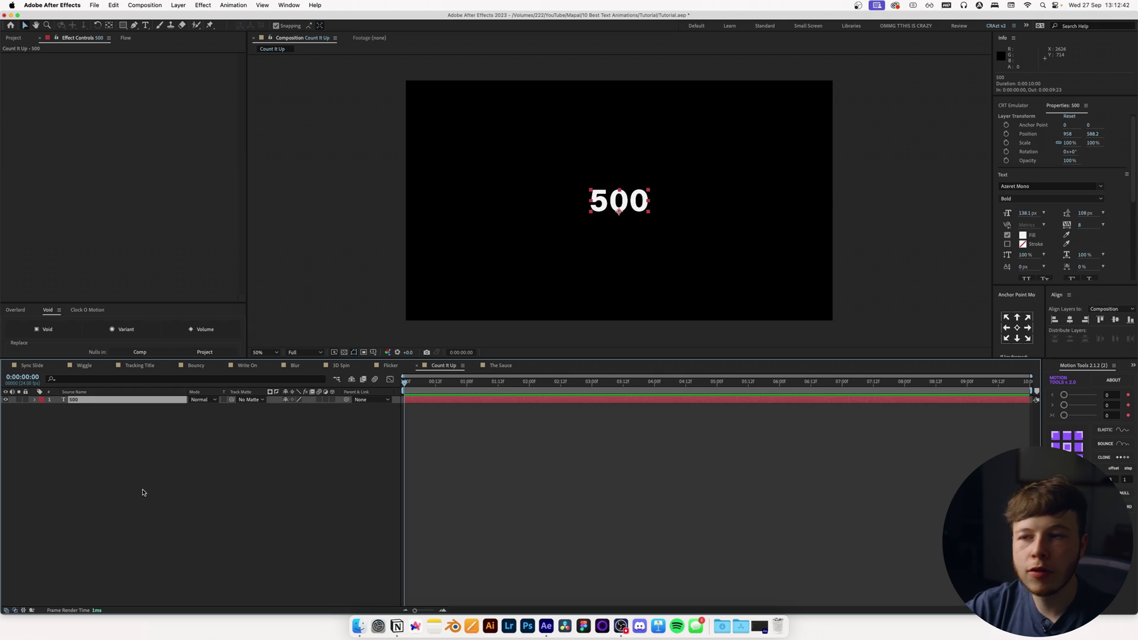
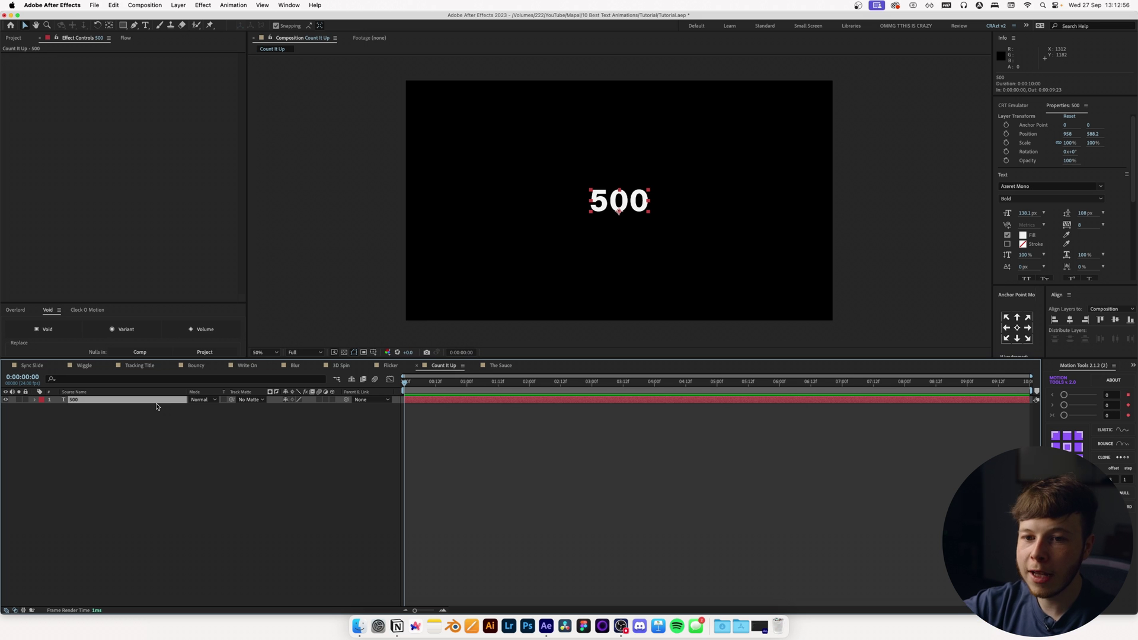
key("ctrl+space")
type("slid")
key("Return")
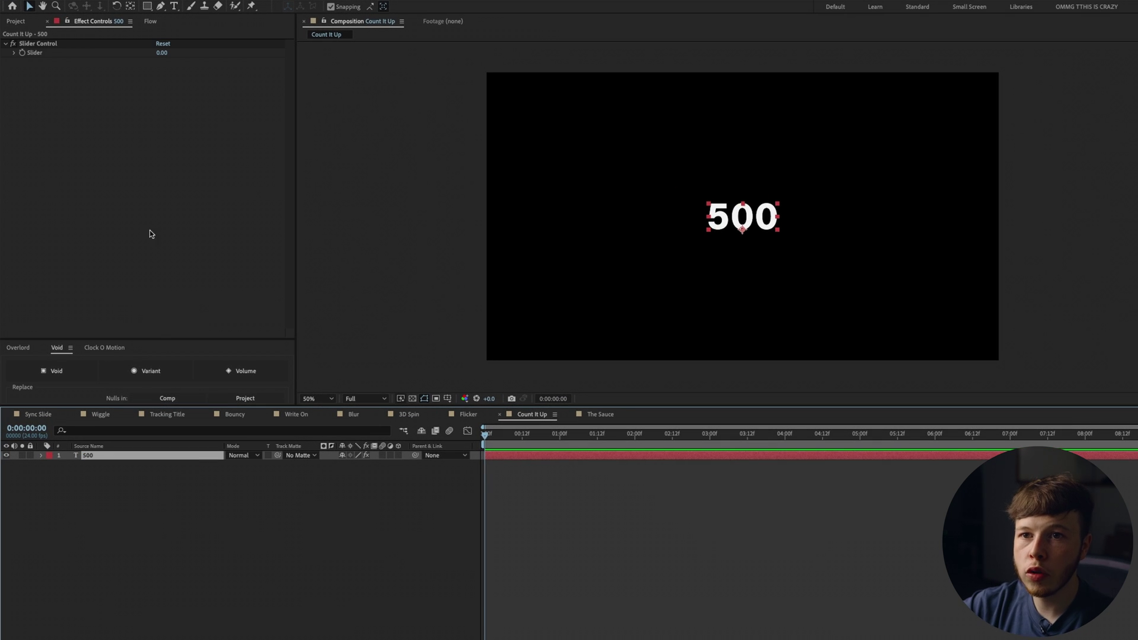
Step: Link the 500 layer's Source Text to the Slider Control with an expression and test it with a slider value of 426
left_click(42, 455)
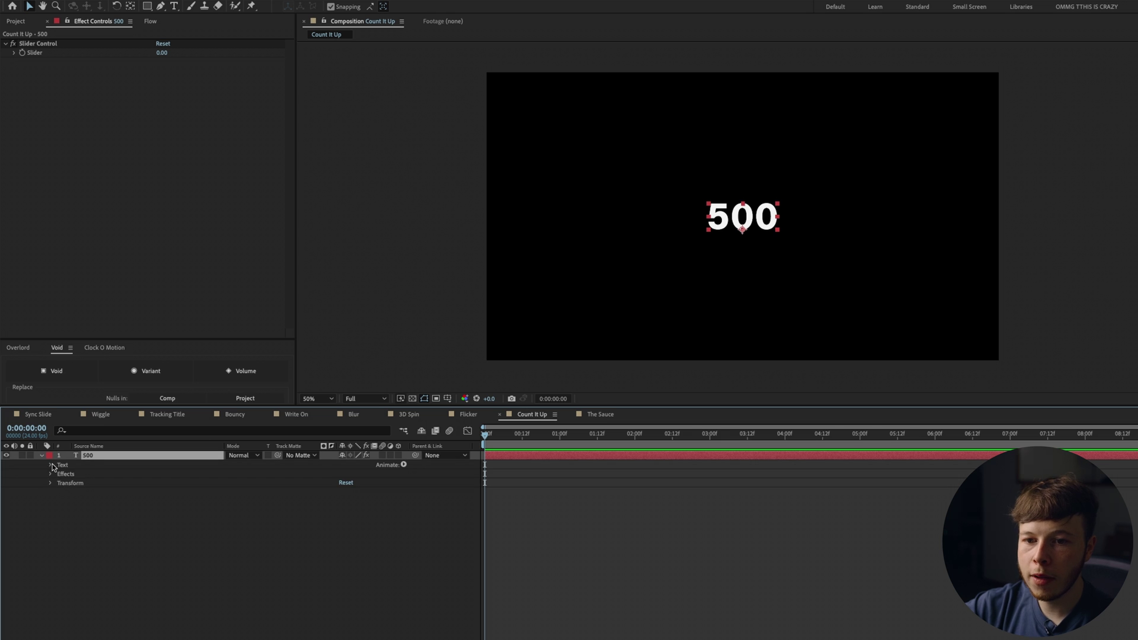
left_click(51, 465)
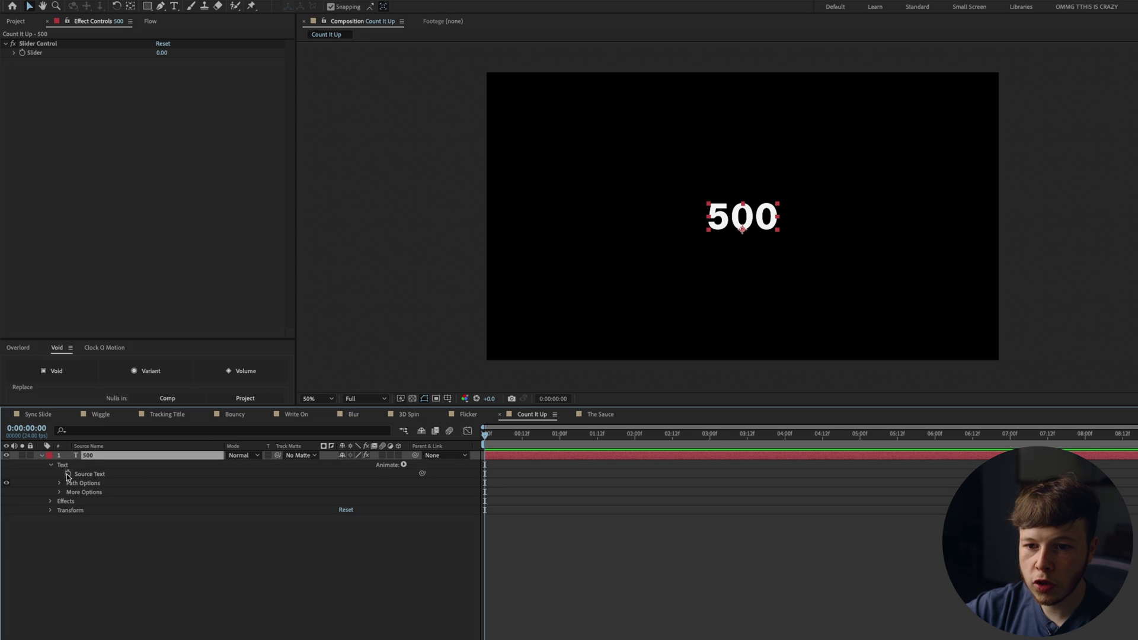
left_click(68, 474, "alt")
mouse_move(369, 481)
left_mouse_down()
mouse_move(56, 63)
mouse_move(31, 52)
left_mouse_up()
left_click_drag(160, 52, 585, 469)
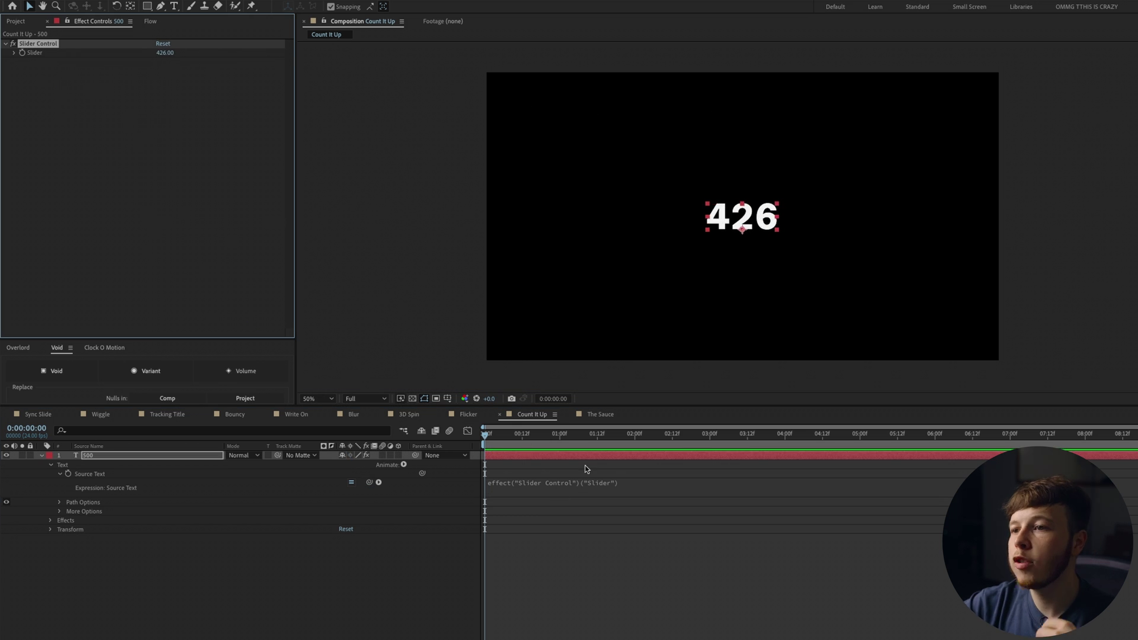
Step: Try to wrap the 500 layer's Source Text slider expression in math.round()
left_click(504, 484)
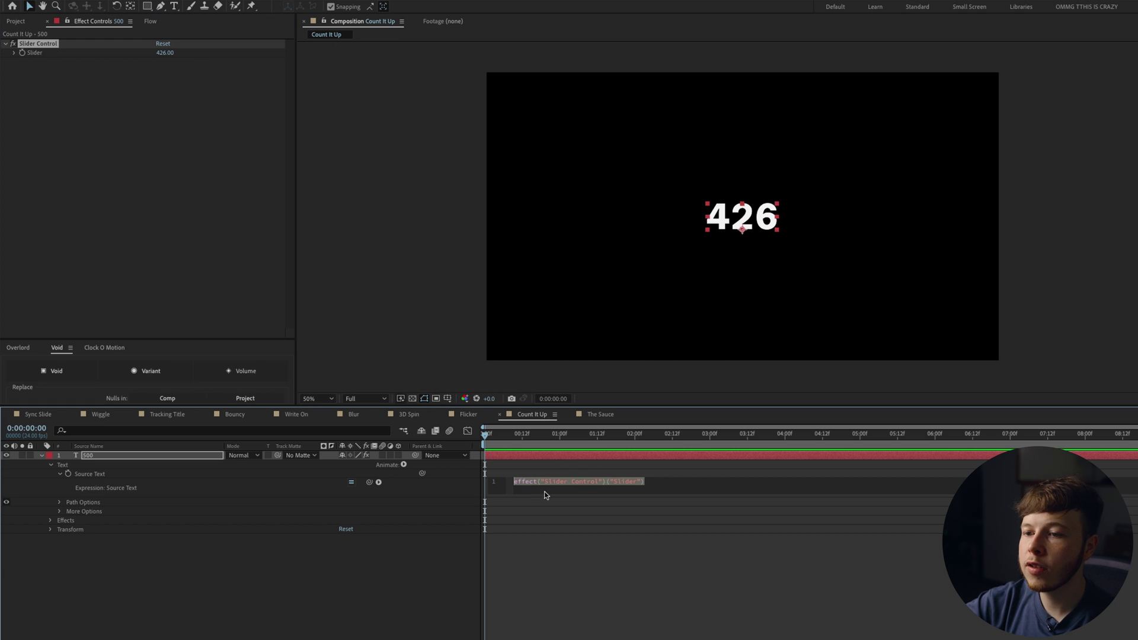
key("Right")
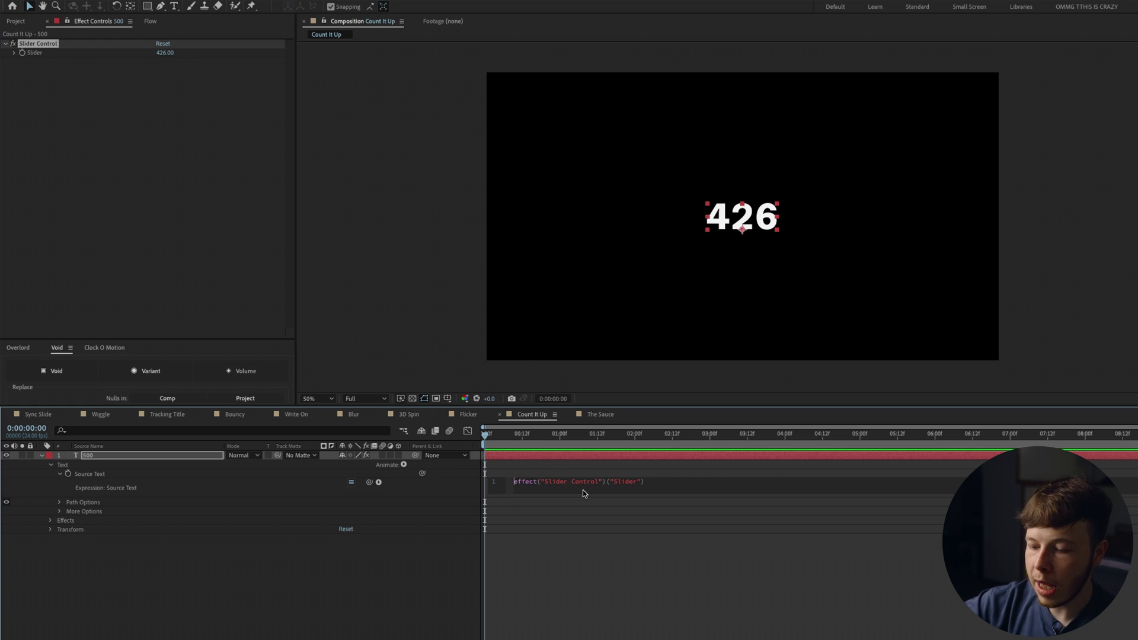
type("math.round")
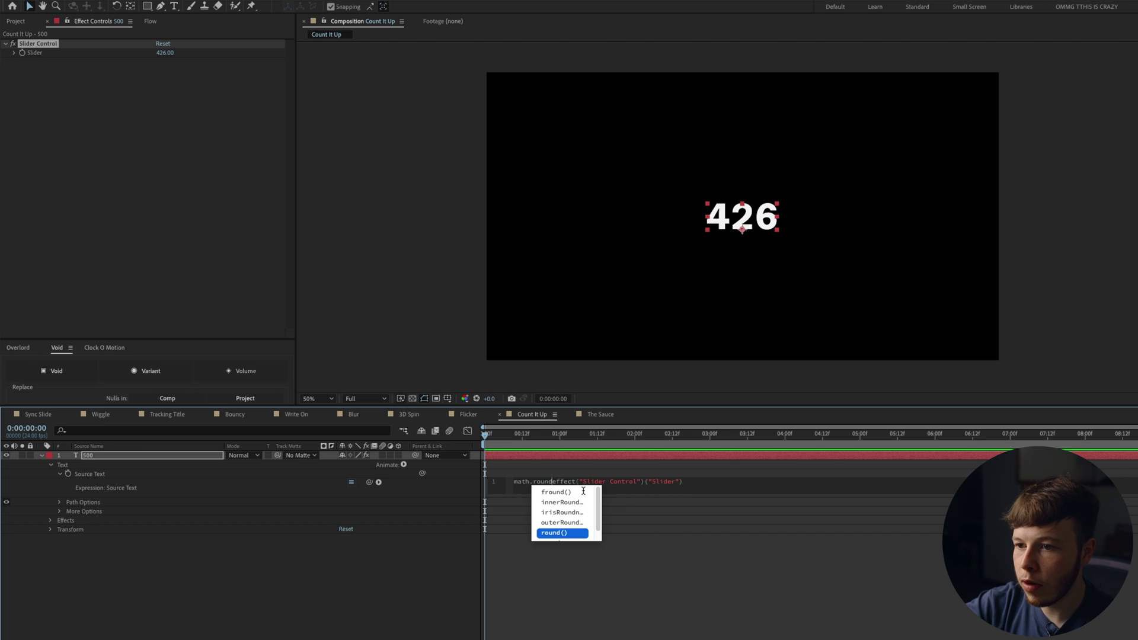
key("Return")
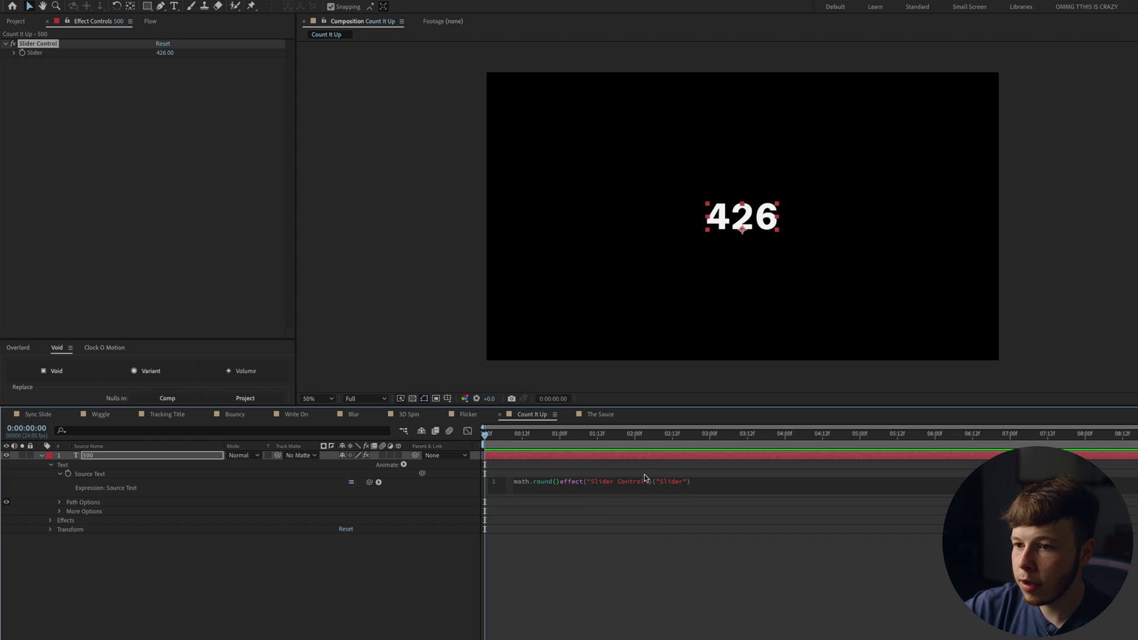
key("BackSpace")
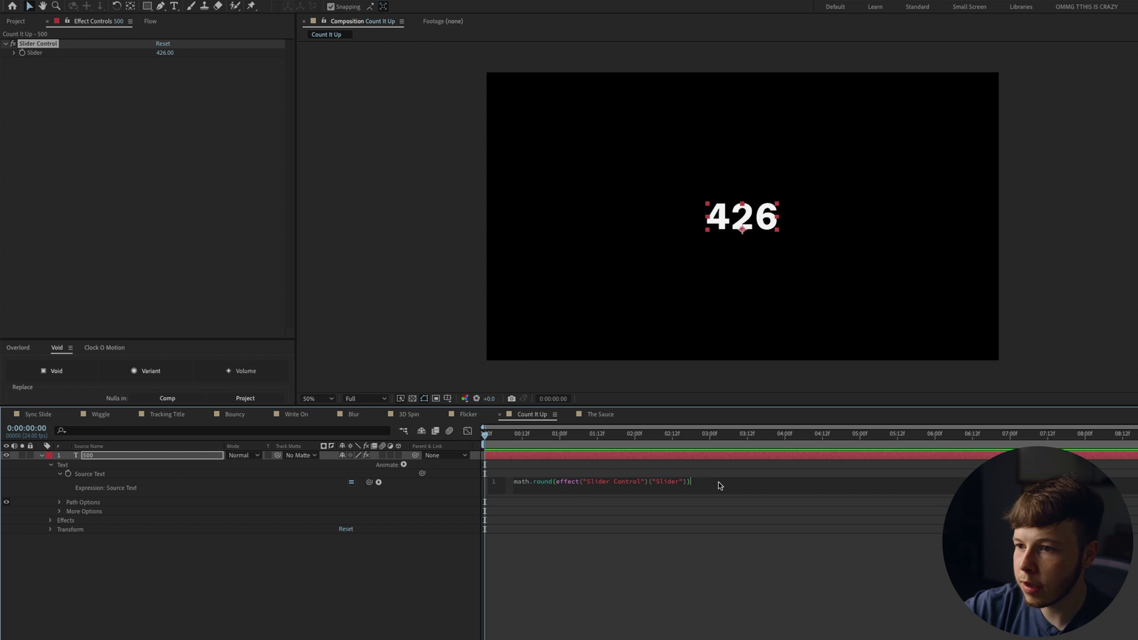
left_click(660, 565)
key("ctrl+z")
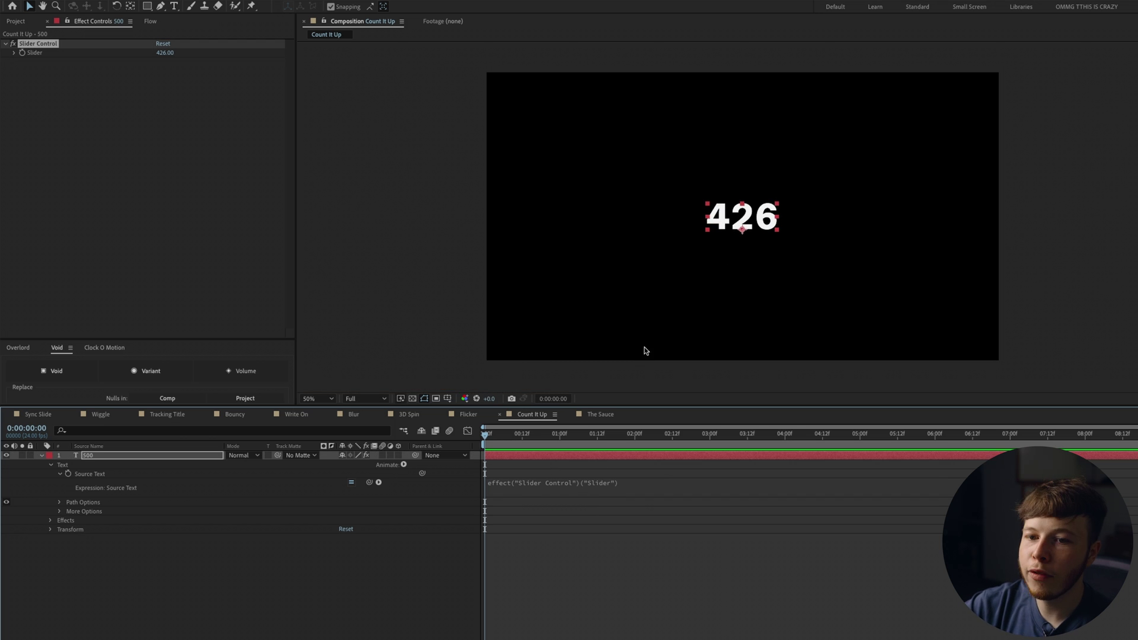
Step: Keyframe the 500 layer's Slider from 0 at the start to 222 at 0:00:02:12 and preview the count
key("space")
left_click(159, 53)
type("0")
key("Return")
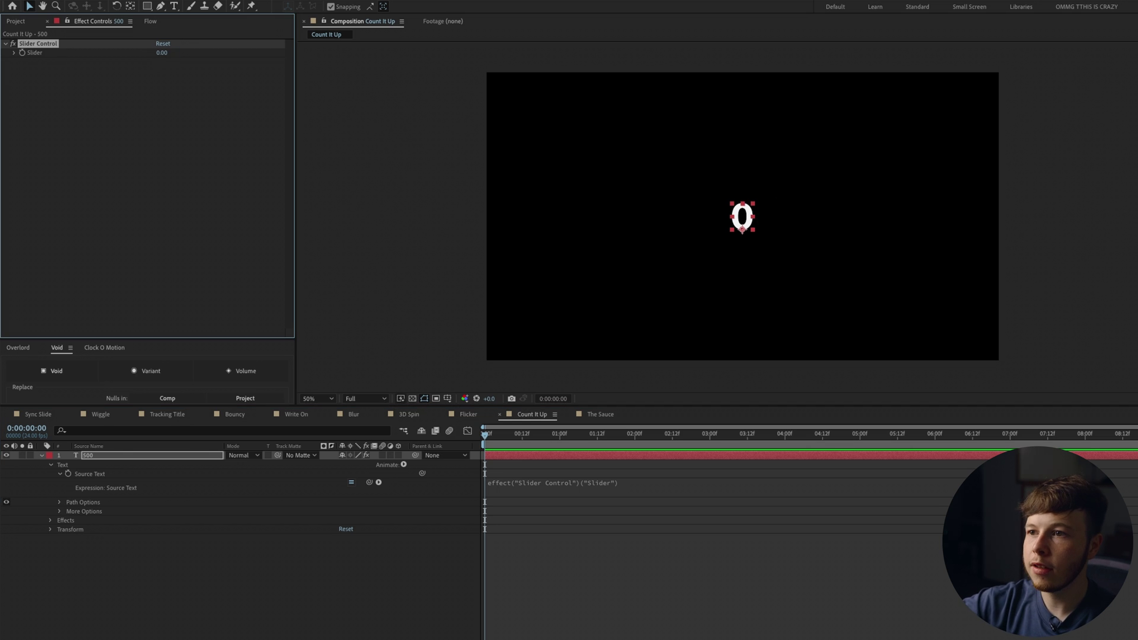
left_click(21, 53)
left_click_drag(544, 445, 672, 445)
left_click(163, 53)
key("Return")
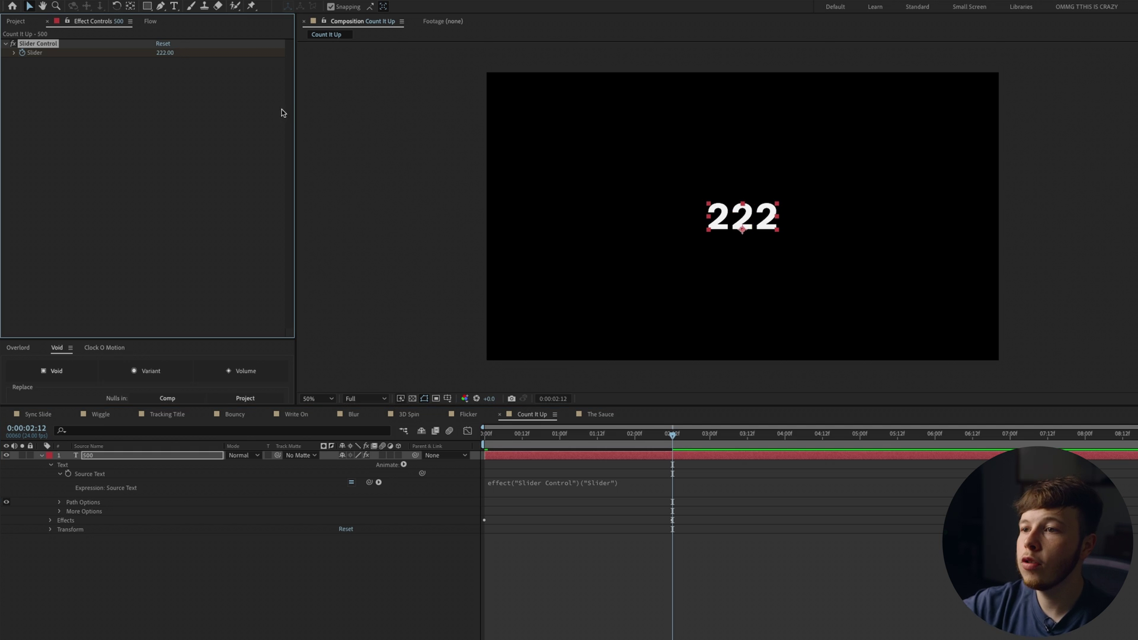
left_click_drag(510, 442, 483, 443)
key("space")
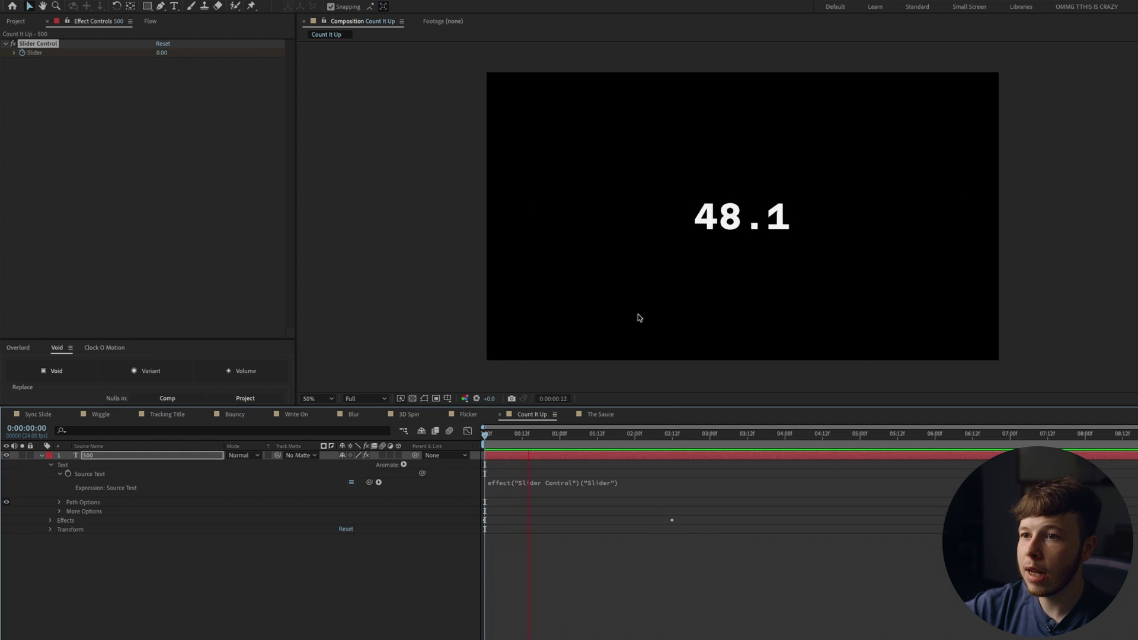
Step: Wrap the Source Text expression as Math.round(effect("Slider Control")("Slider")) and preview the counter
left_click(505, 483)
left_click(518, 485)
type("Math.round(")
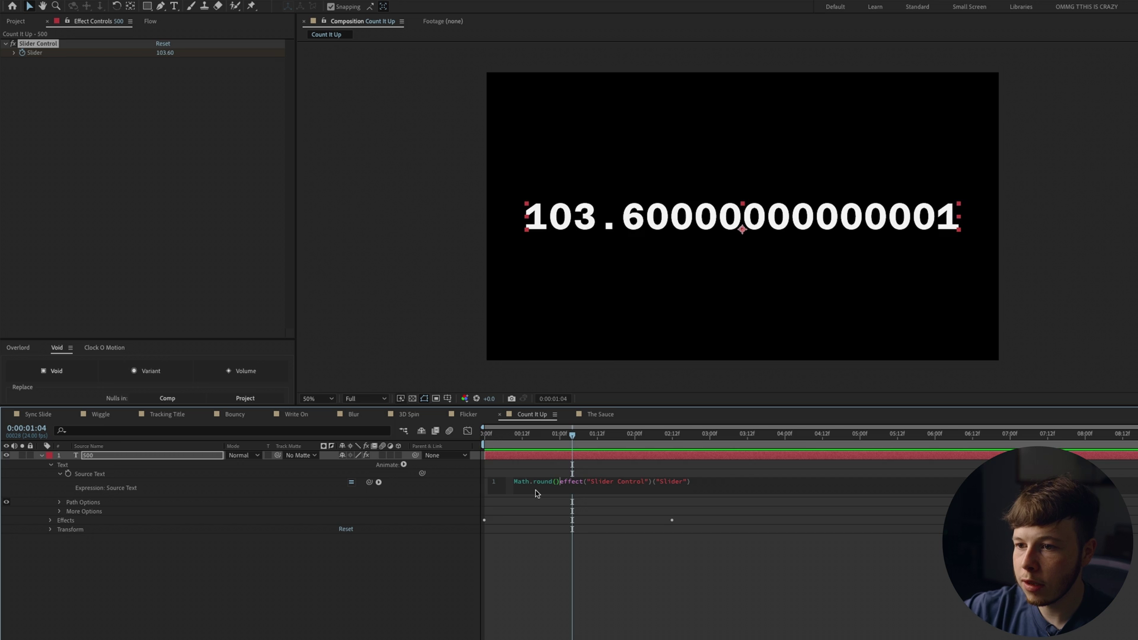
key("space")
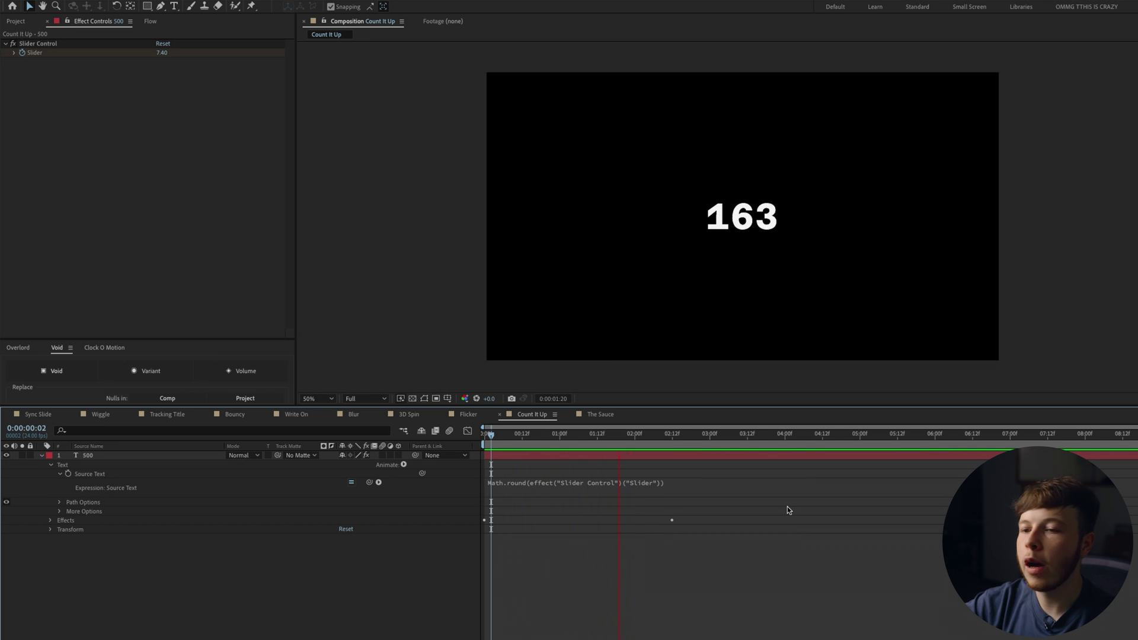
key("space")
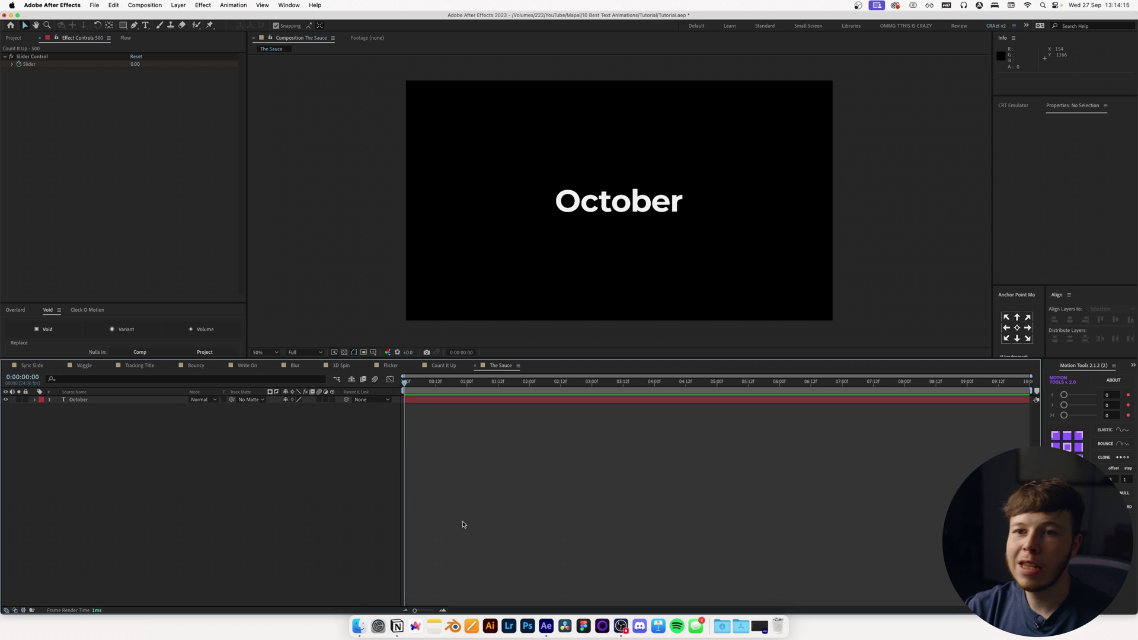
Step: Create shapes from the October text in The Sauce composition and split the outlines into one shape layer per letter
left_click(80, 403)
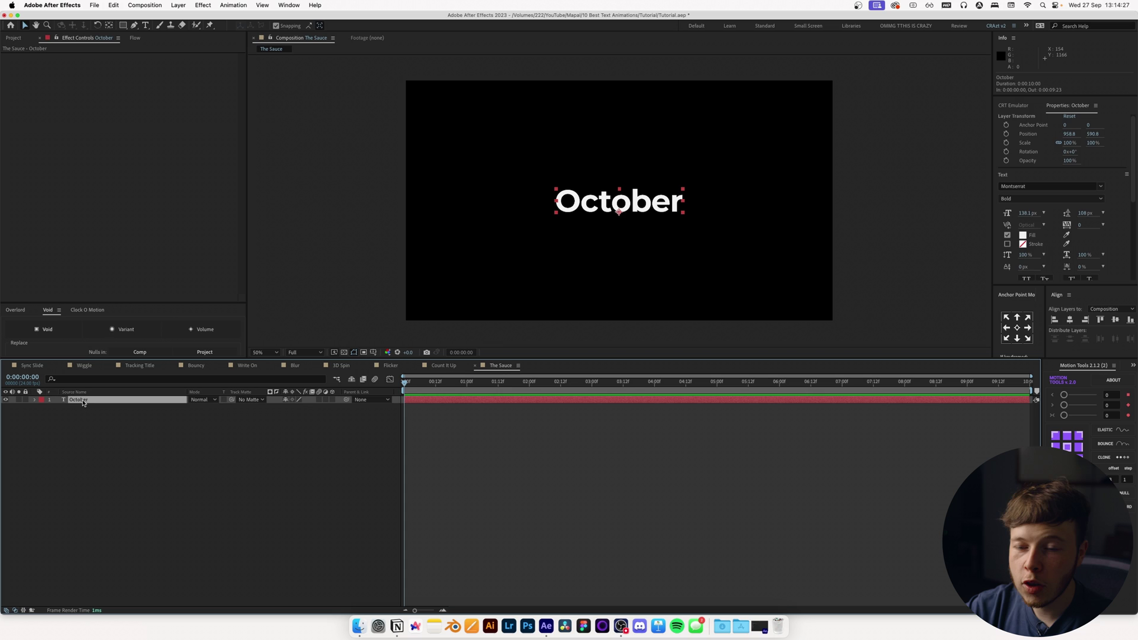
right_click(82, 403)
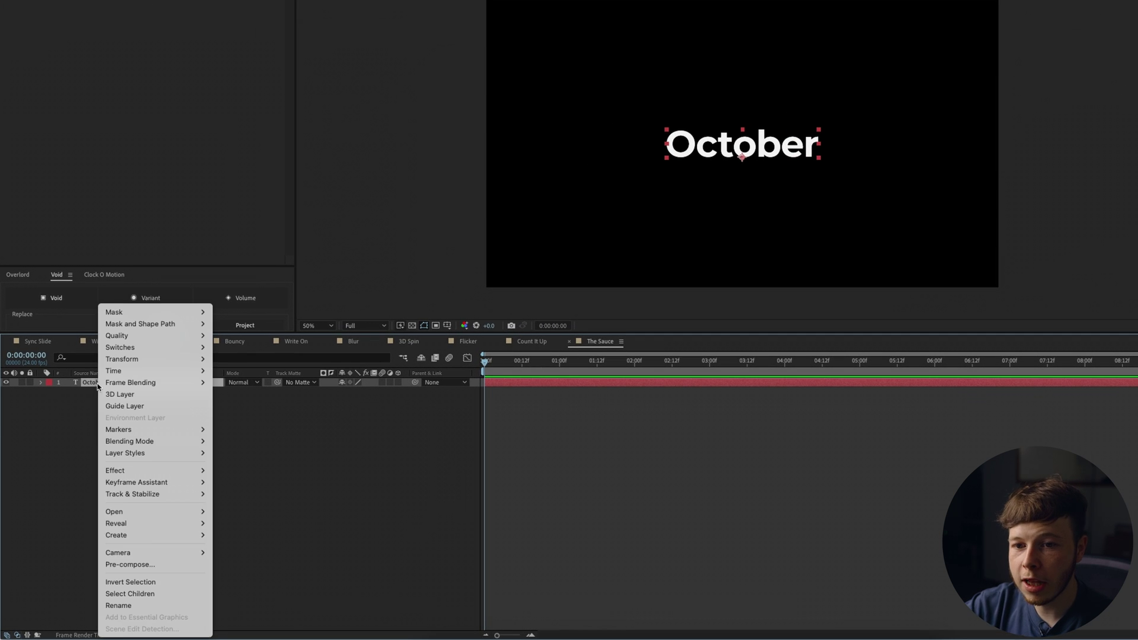
mouse_move(161, 537)
left_click(229, 546)
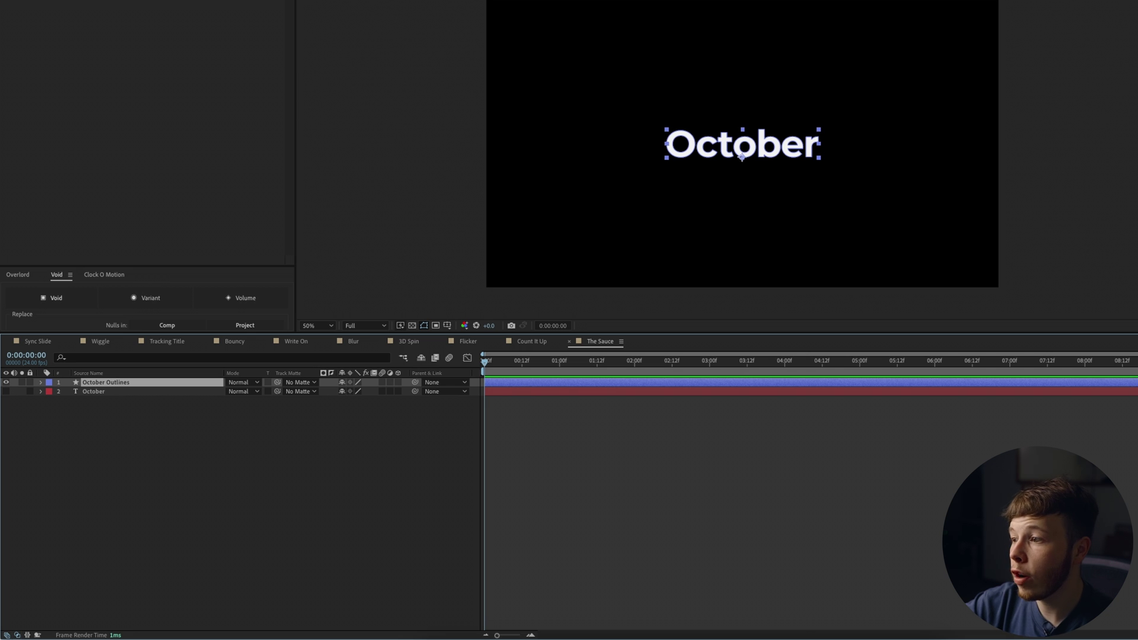
left_click(237, 521)
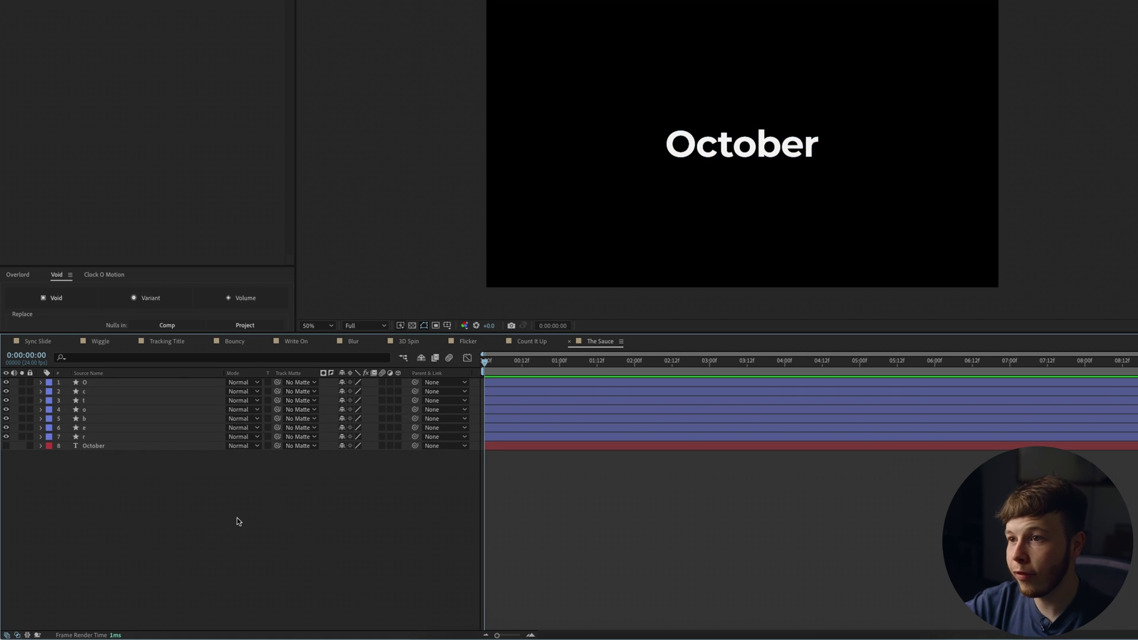
key("period")
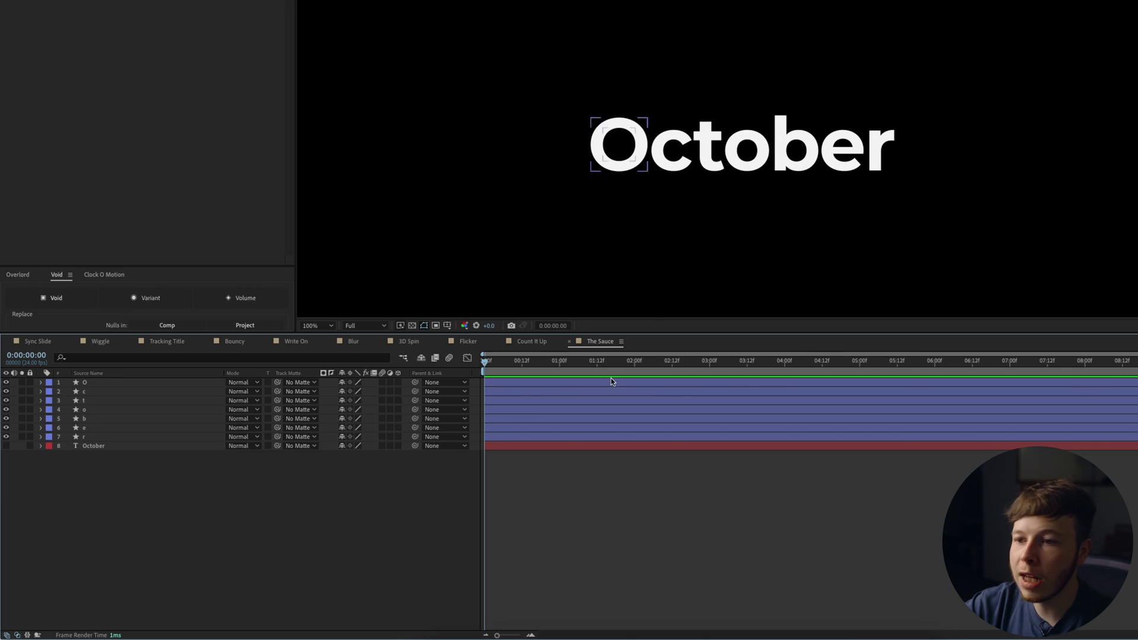
Step: Add Path keyframes at 0:00:03:00 to all seven letter layers and show only the keyframed properties
left_click_drag(538, 364, 709, 383)
left_click(36, 384)
left_click(83, 437, "shift")
left_click(96, 360)
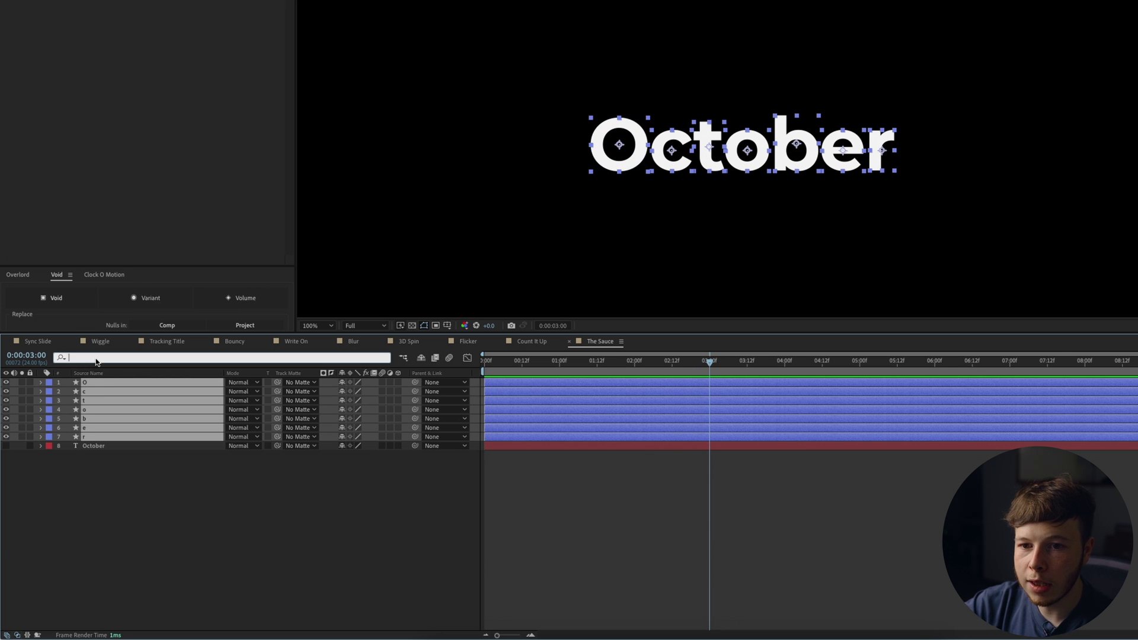
type("path")
left_click_drag(87, 419, 88, 628)
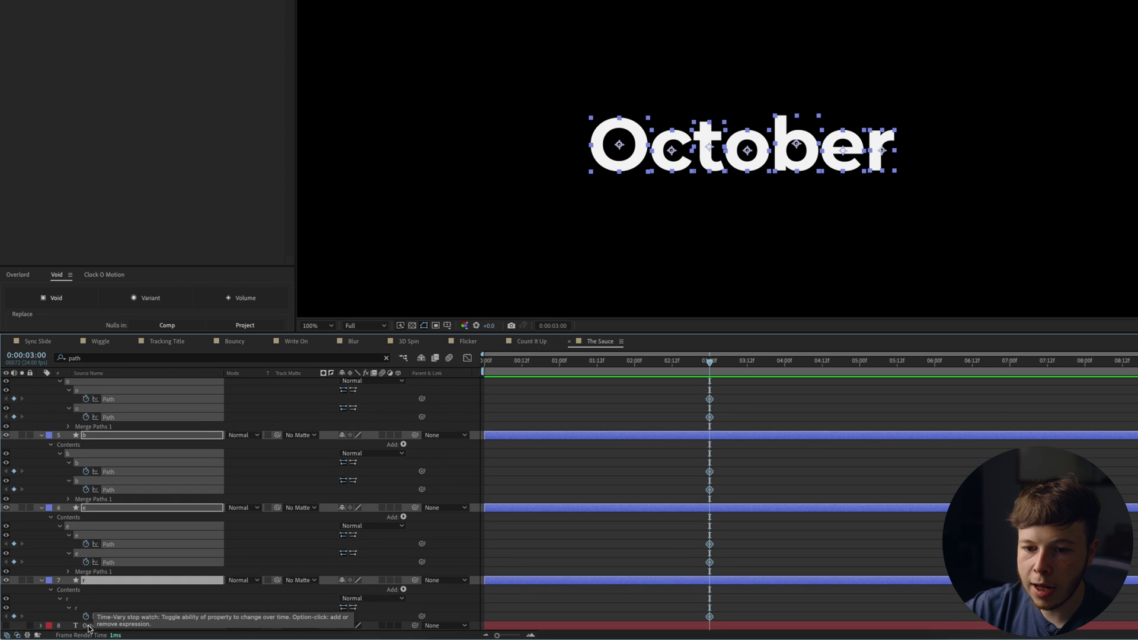
left_click(757, 603)
key("u")
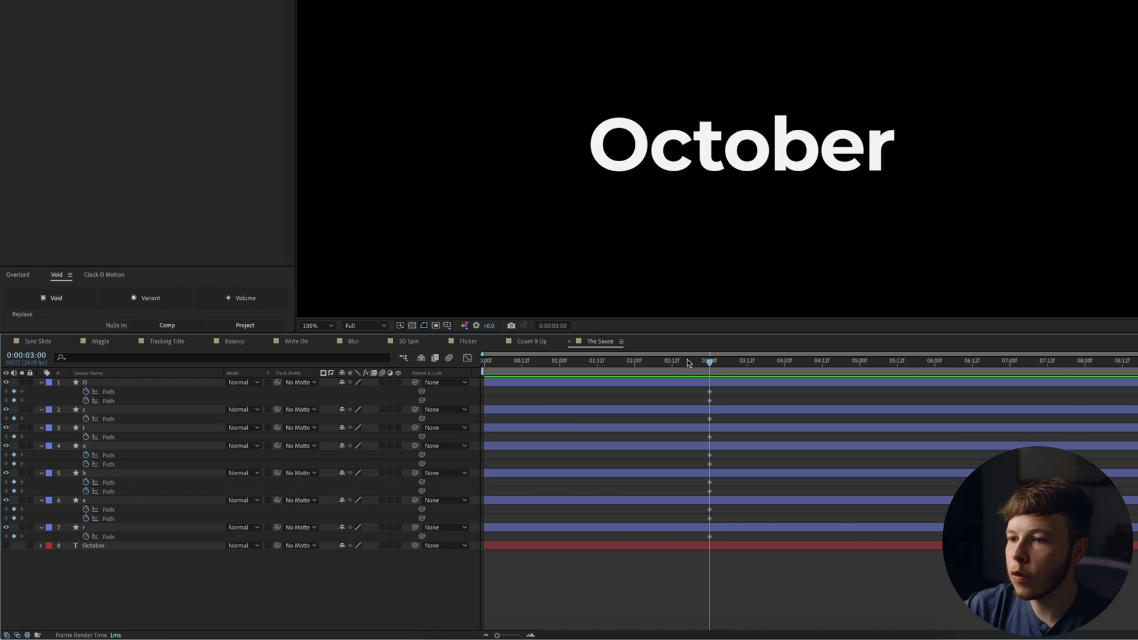
Step: At 0:00:02:12, enlarge the O's inner path until the letter is a thin ring, and preview the change
left_click(628, 360)
left_click(119, 382)
left_click_drag(624, 369, 676, 380)
key("period")
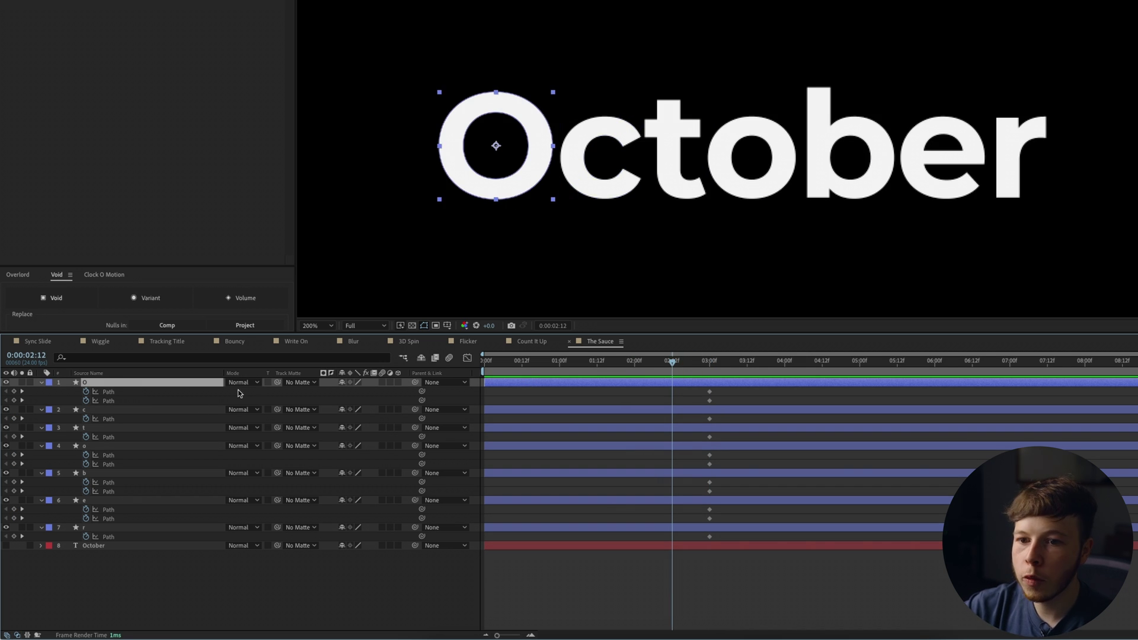
left_click(118, 401)
scroll(493, 153, "up", 2)
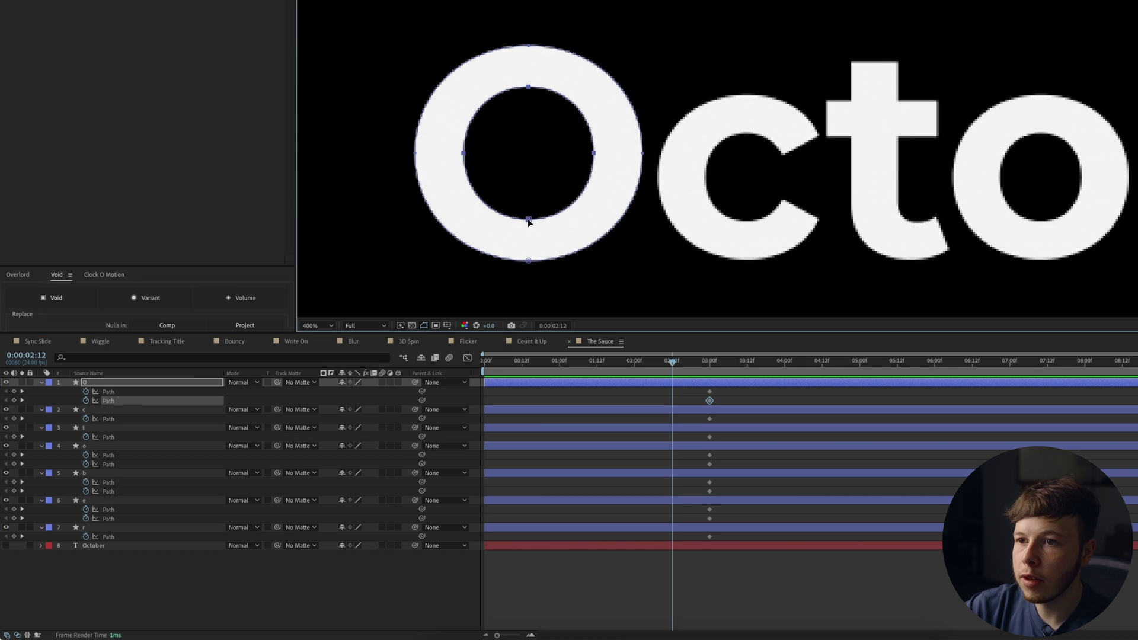
left_click_drag(528, 224, 528, 253)
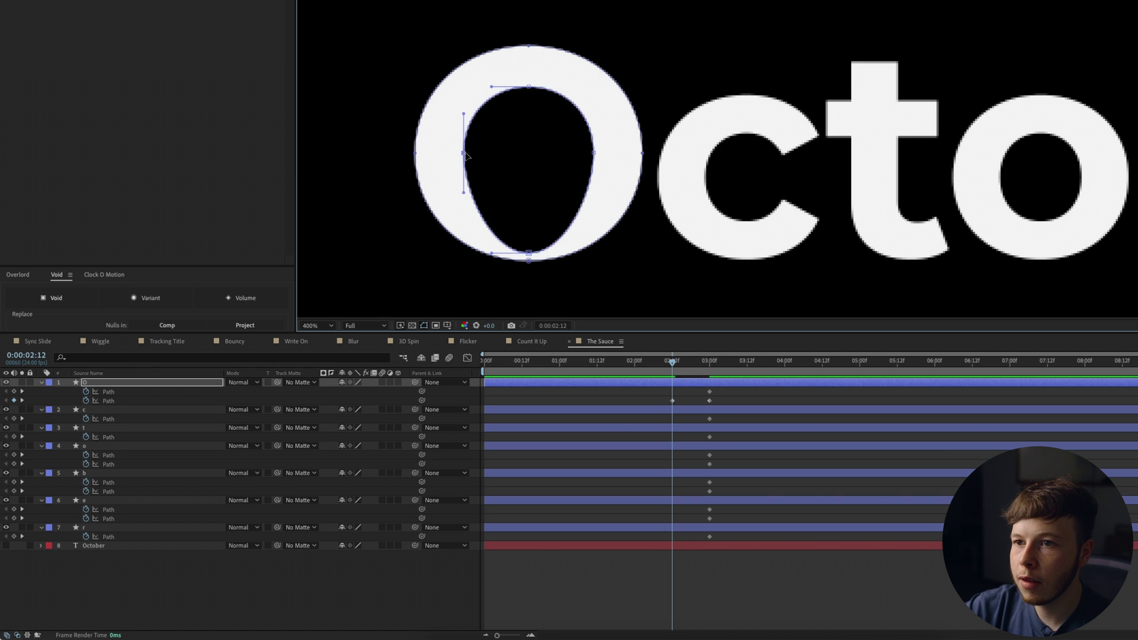
left_click_drag(566, 51, 605, 51)
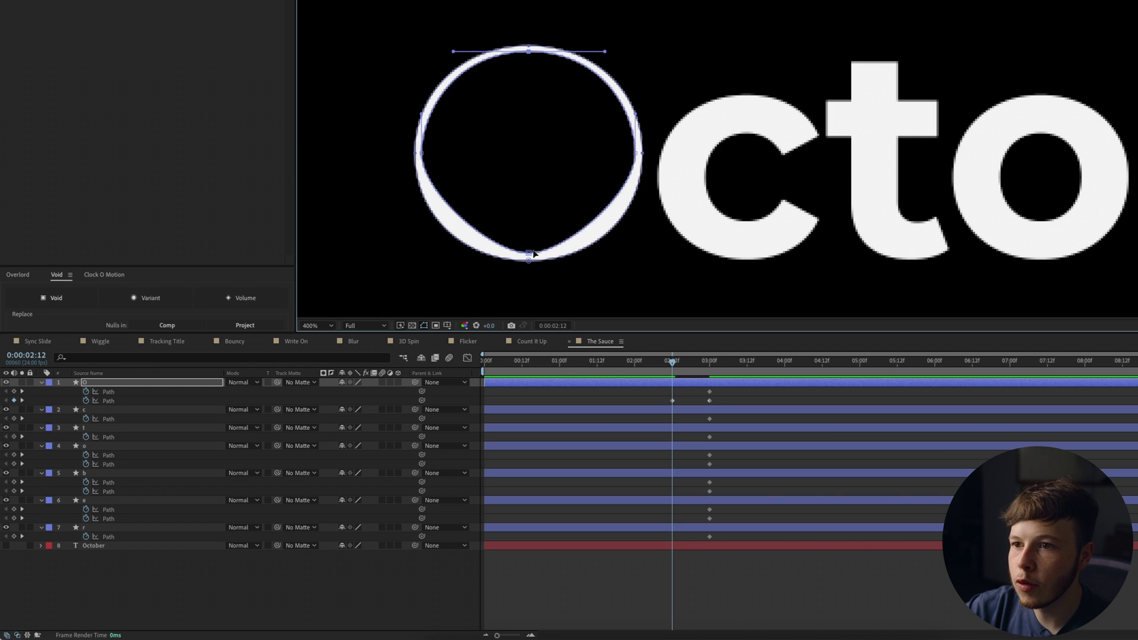
left_click(529, 254)
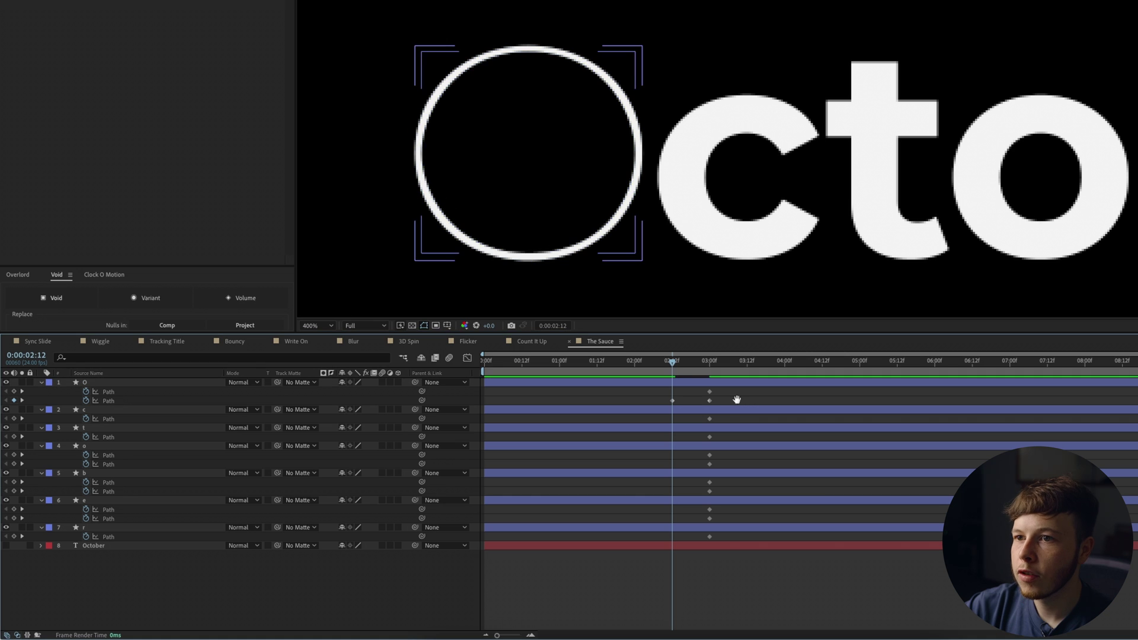
key("space")
key("space")
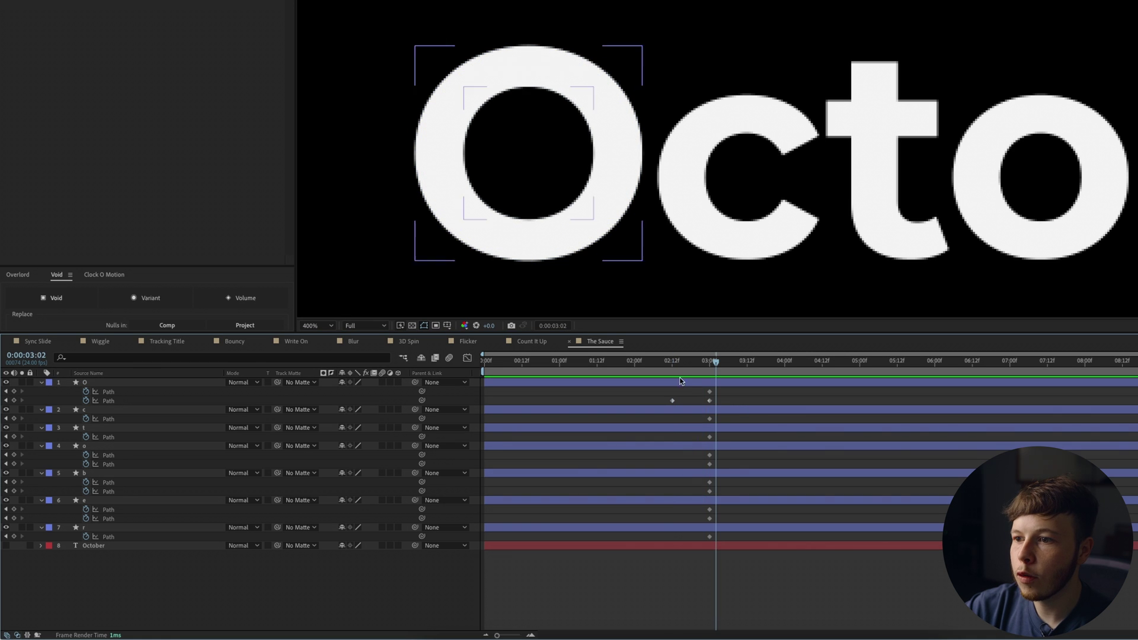
Step: Move the O's outer path keyframe to 0:00:02:12 and, at 0:00:02:06, shift its inner circle left to partly overlap the outer one
left_click(668, 364)
left_click_drag(709, 391, 653, 369)
scroll(622, 308, "down", 1)
left_click(107, 401)
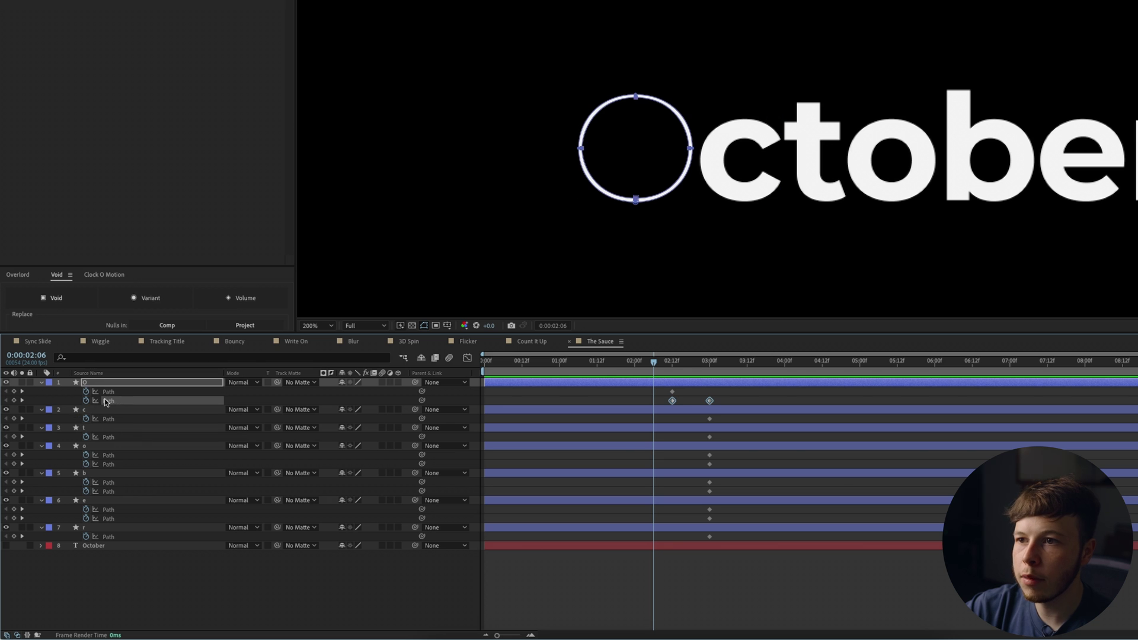
left_click_drag(642, 198, 547, 186)
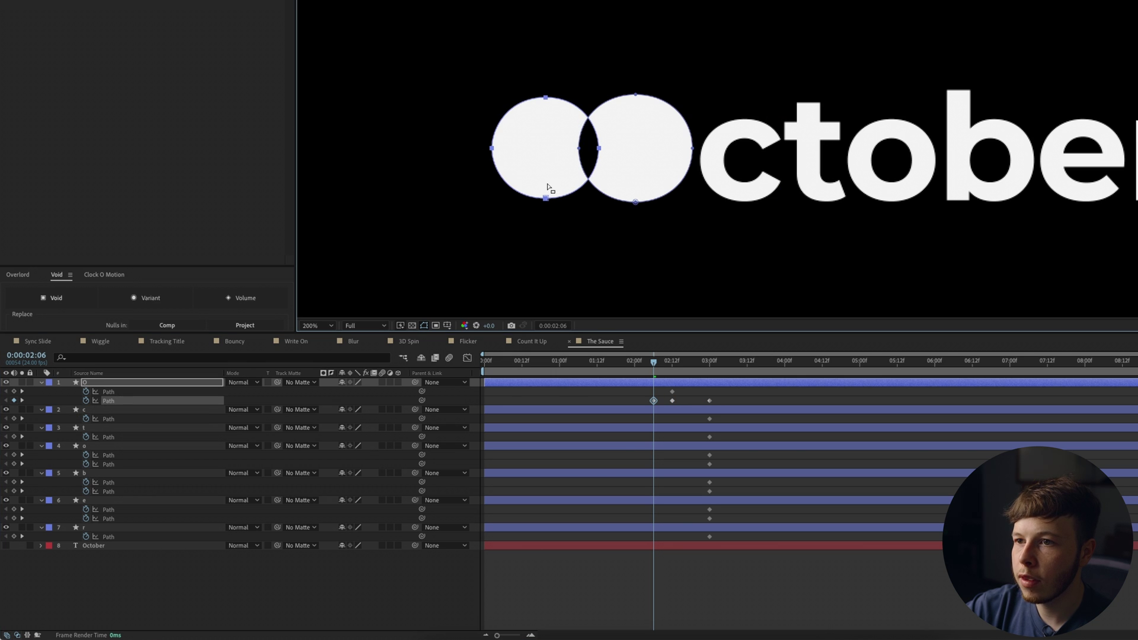
Step: Move the O's first inner-path keyframe to 0:00:02:03 and ease all its path keyframes with the 0.88, 0.14, 0.12, 0.86 curve
left_click(643, 361)
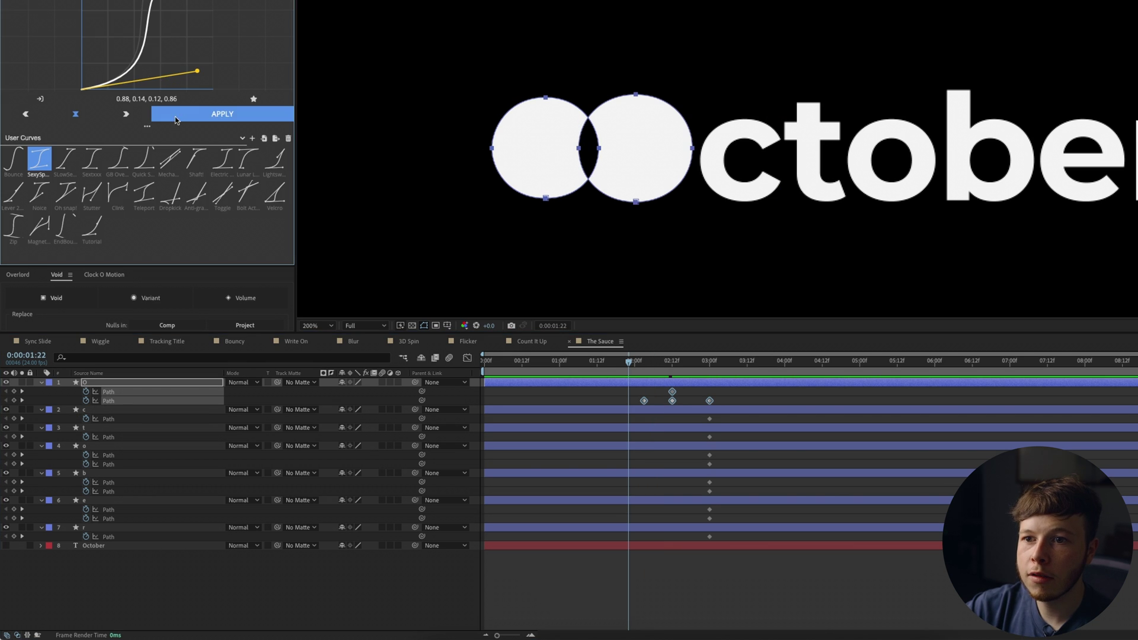
left_click(176, 114)
key("k")
Step: Keyframe the O's Position at 0:00:02:07, move it left to X 511.3 at 0:00:01:19, and ease the keyframes with the same curve
left_click(655, 383)
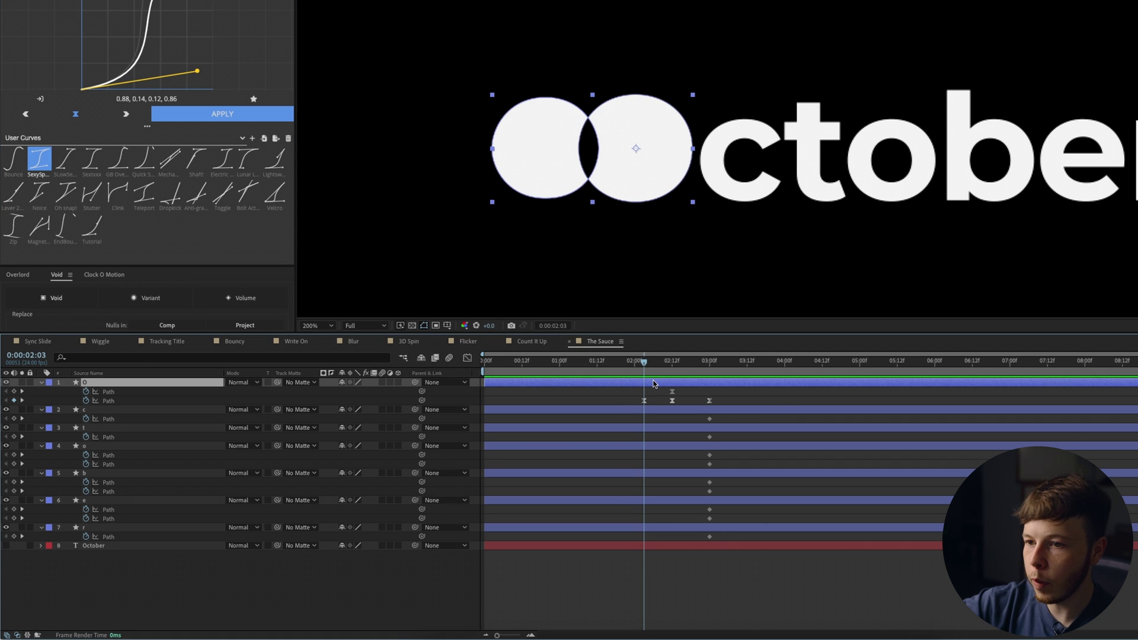
key("shift+p")
key("Page_Down")
key("Page_Down")
key("Page_Down")
key("Page_Down")
key("alt+shift+p")
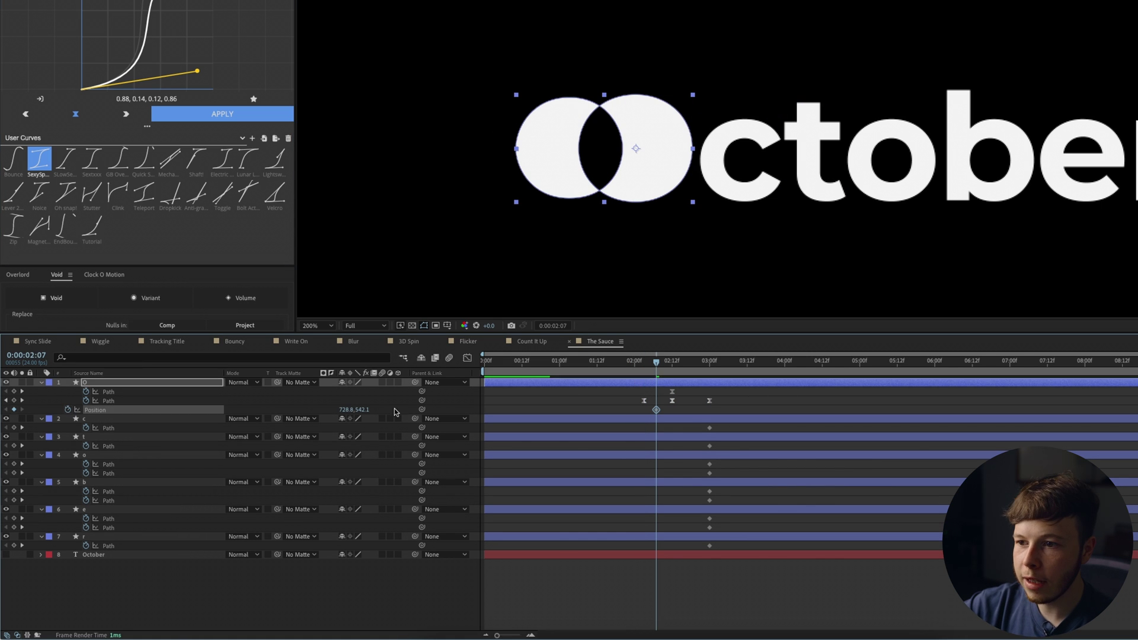
left_click_drag(654, 361, 618, 363)
left_click_drag(632, 182, 400, 182)
left_click(222, 119)
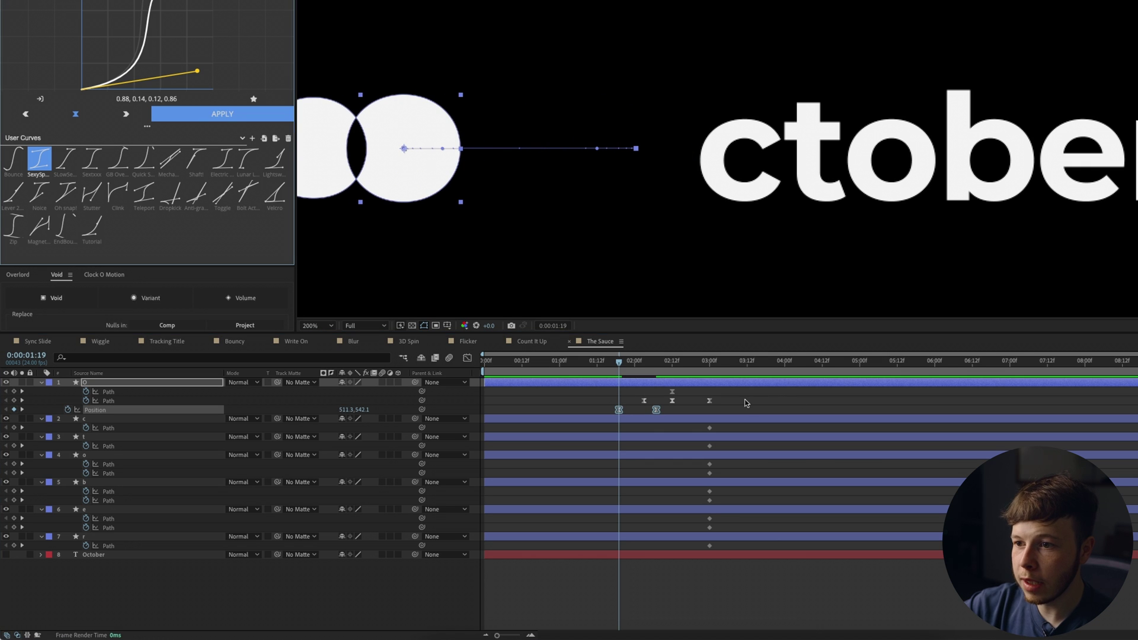
Step: Shift the O's Position keyframes to end at 0:00:02:12 and trim the layer's start to about 0:00:01:22
mouse_move(618, 363)
left_mouse_down()
mouse_move(630, 365)
mouse_move(604, 365)
left_mouse_up()
left_click_drag(486, 383, 618, 397)
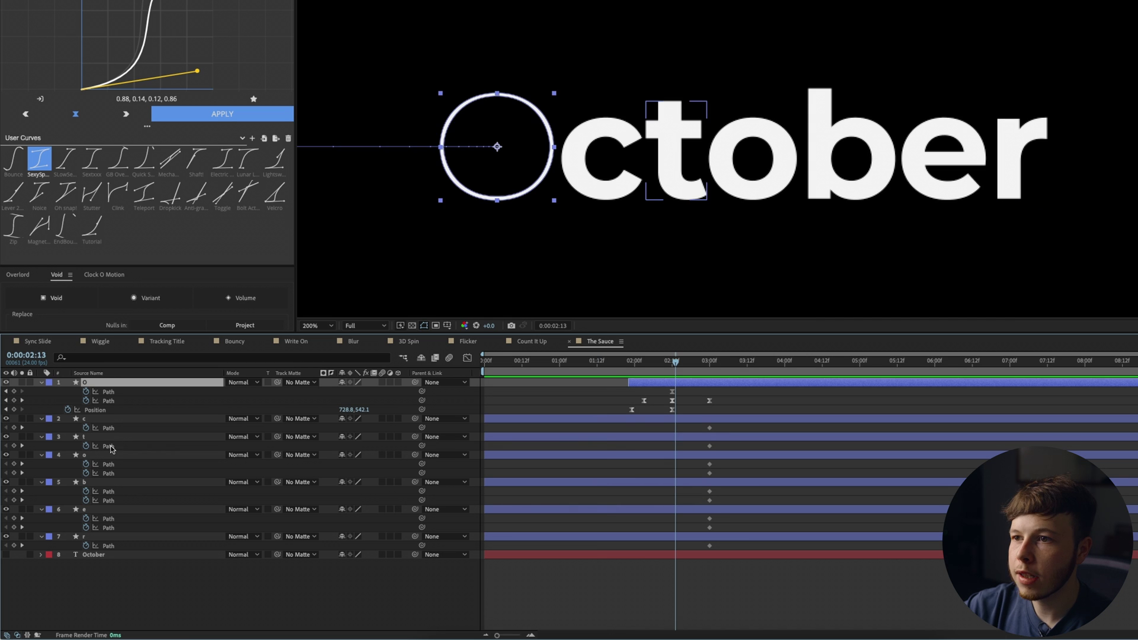
Step: Keyframe the t's Path at 0:00:02:12 and 0:00:02:18 with its stem stretched upward and crossbar raised, easing the keyframes with the same curve
left_click(111, 447)
left_click_drag(675, 362, 690, 374)
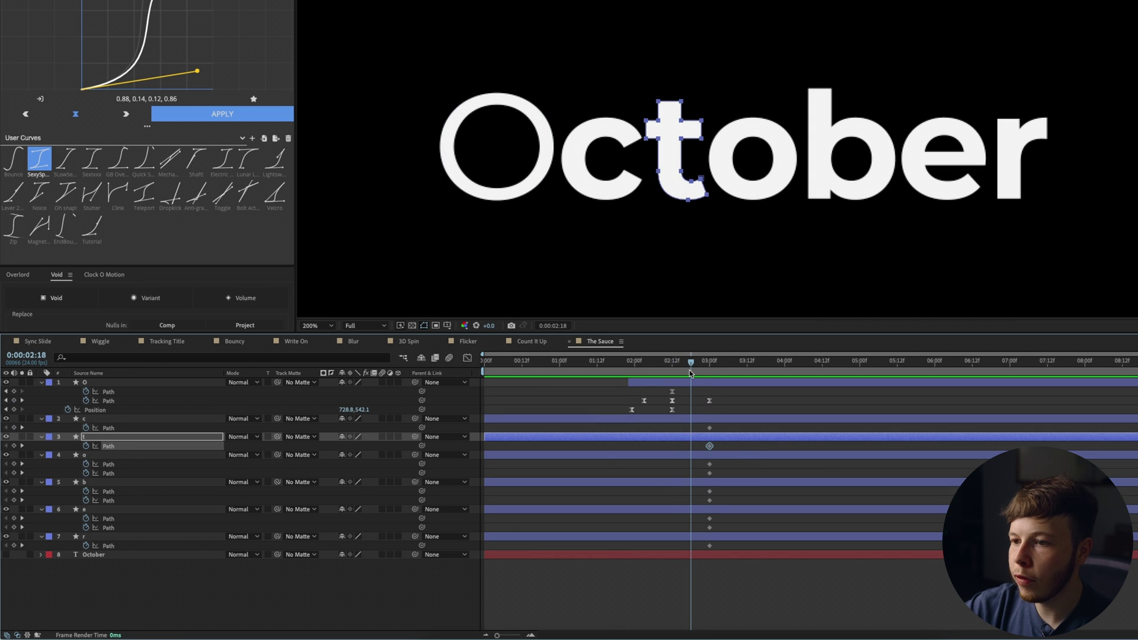
left_click_drag(709, 78, 659, 11)
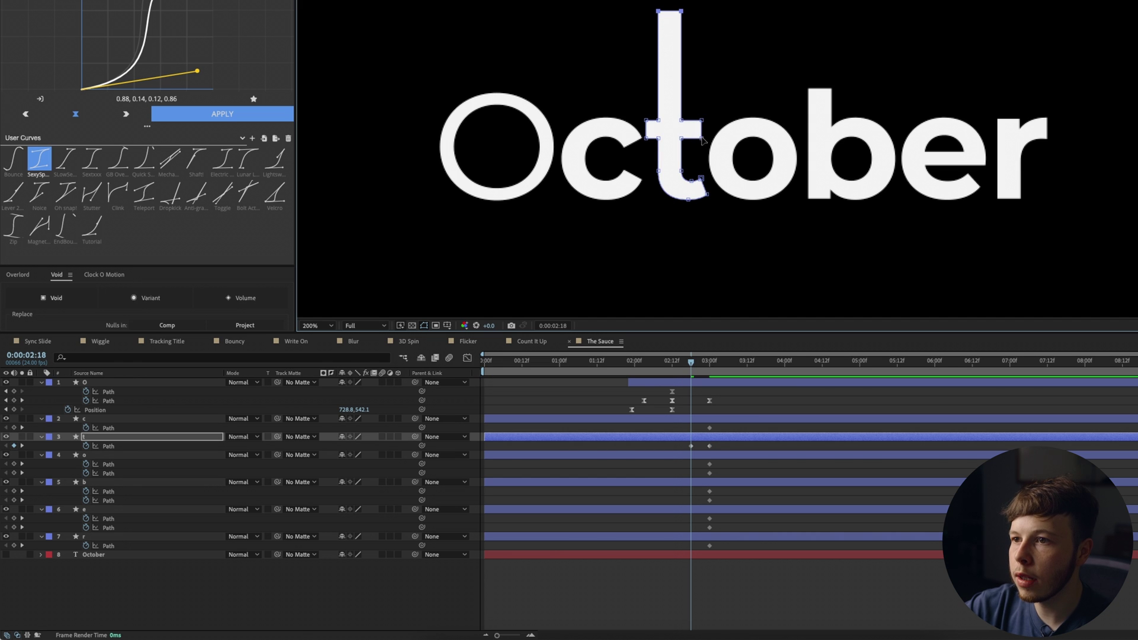
key("j")
left_click_drag(718, 112, 652, 82)
left_click_drag(762, 450, 654, 441)
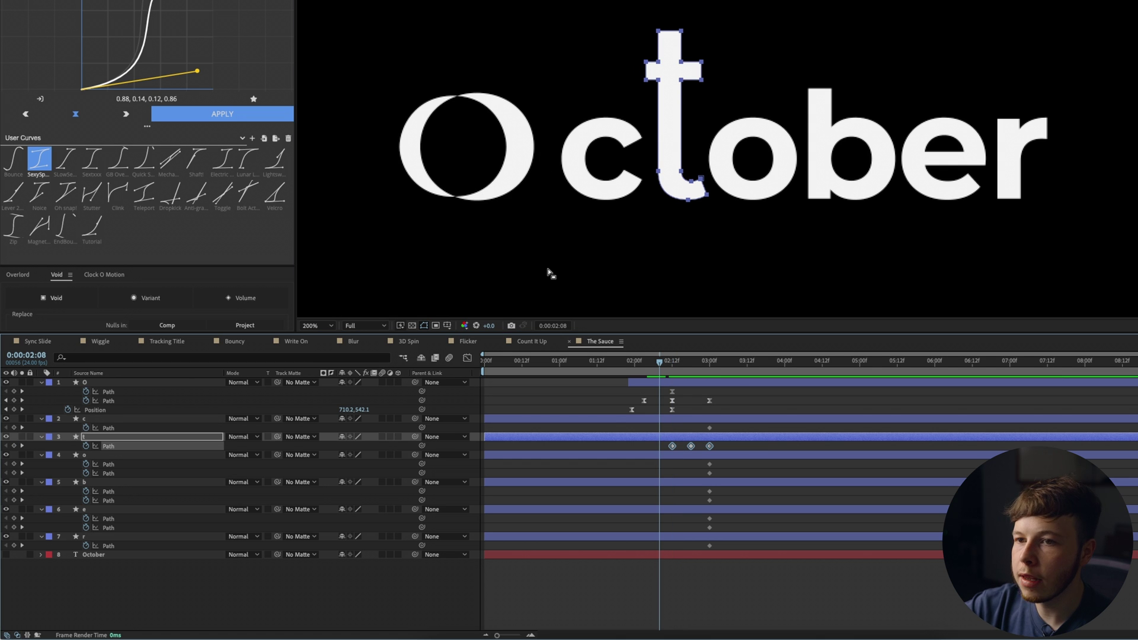
left_click(229, 119)
left_click(751, 588)
Step: Fit the composition in the viewer and preview the O and t animation from 0:00:01:21
left_click(317, 325)
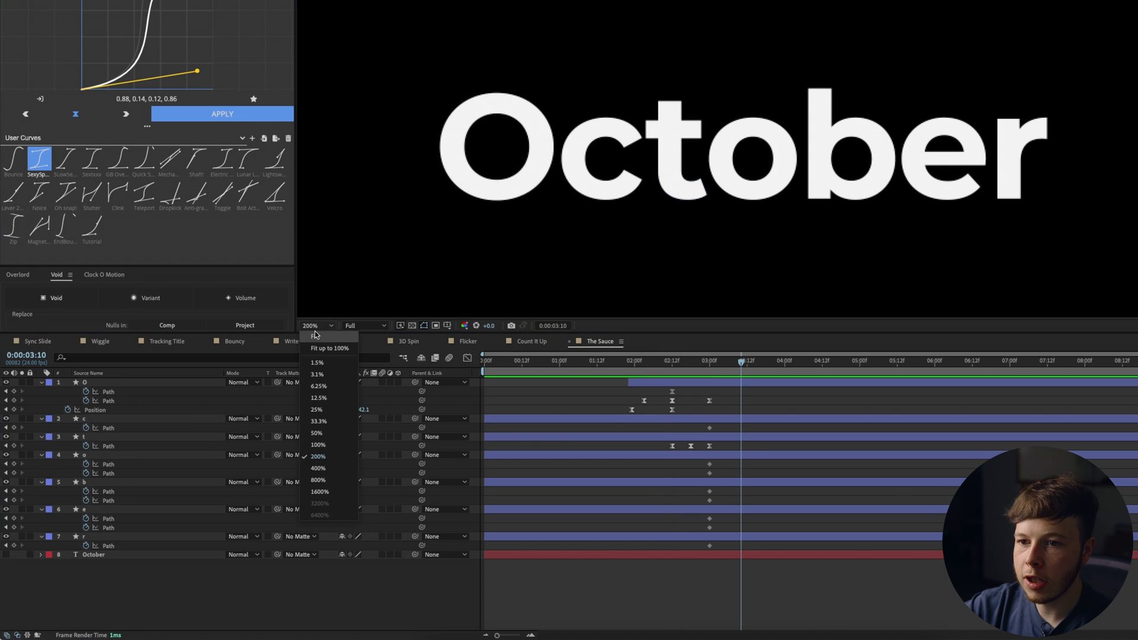
left_click(317, 348)
left_click_drag(687, 367, 625, 367)
key("space")
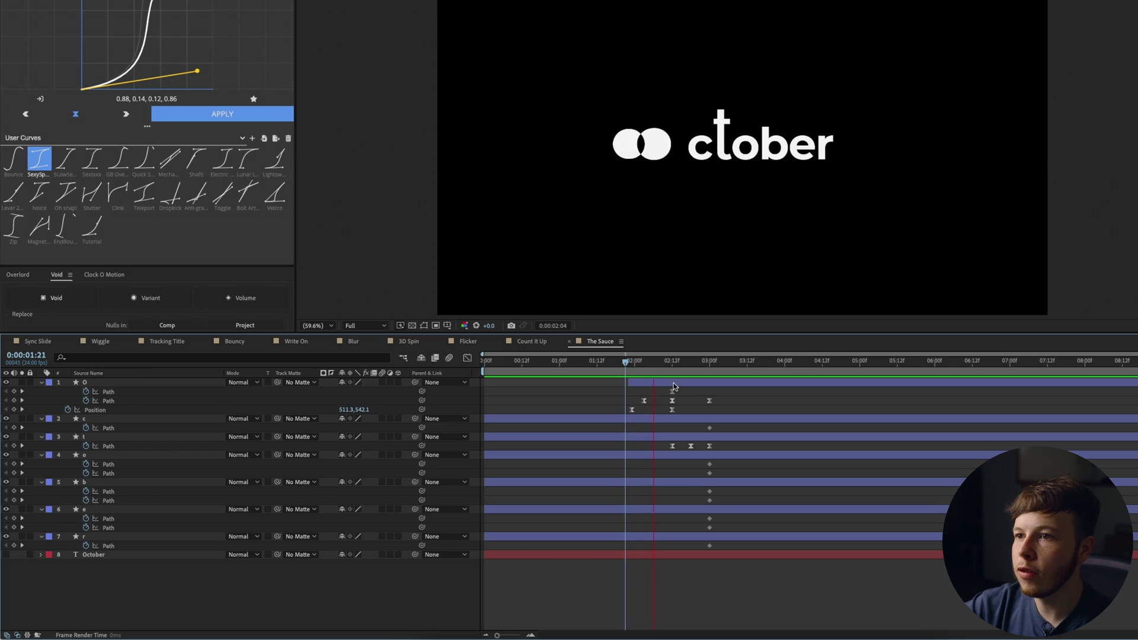
left_click(659, 372)
key("slash")
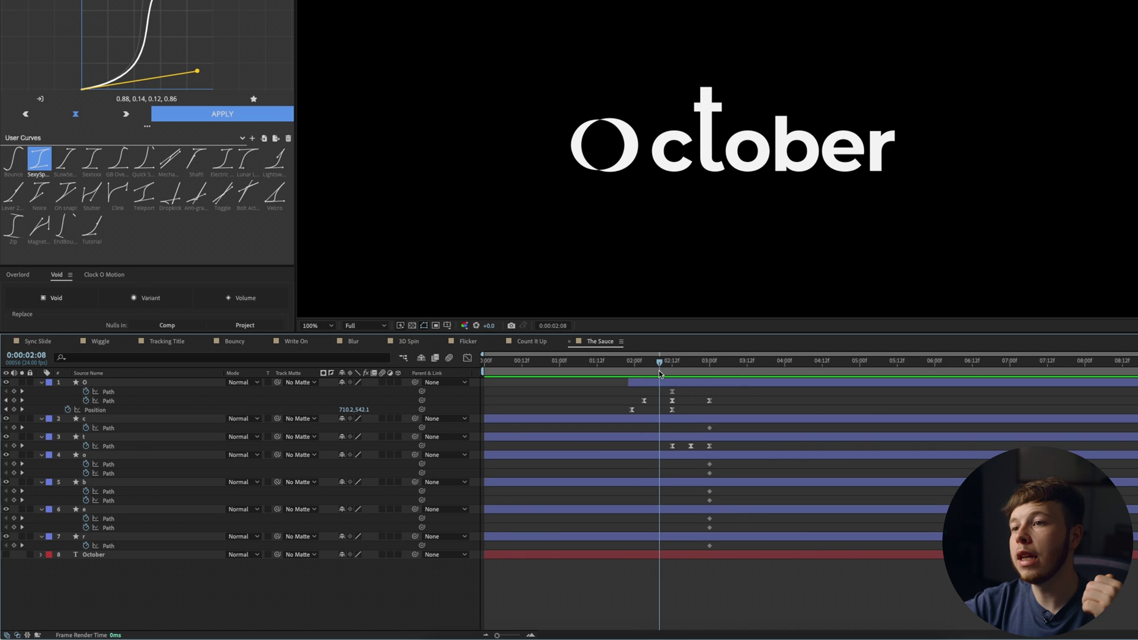